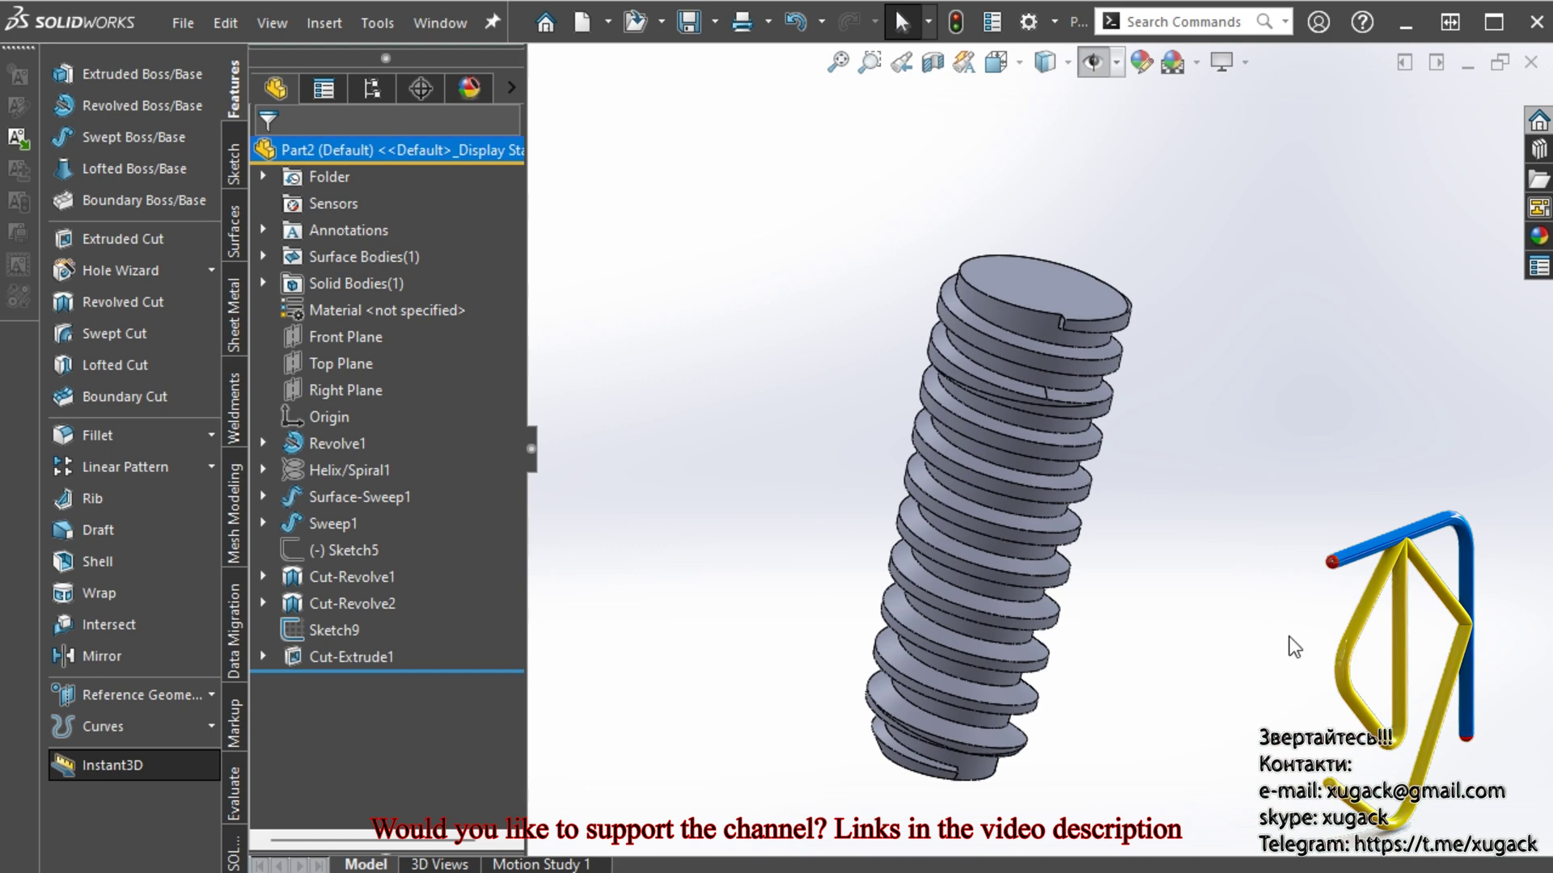
Inspect the existing screw from several angles, then start a new part document
{"action": "middle_click_drag", "start_coordinate": [1294, 647], "coordinate": [1060, 713]}
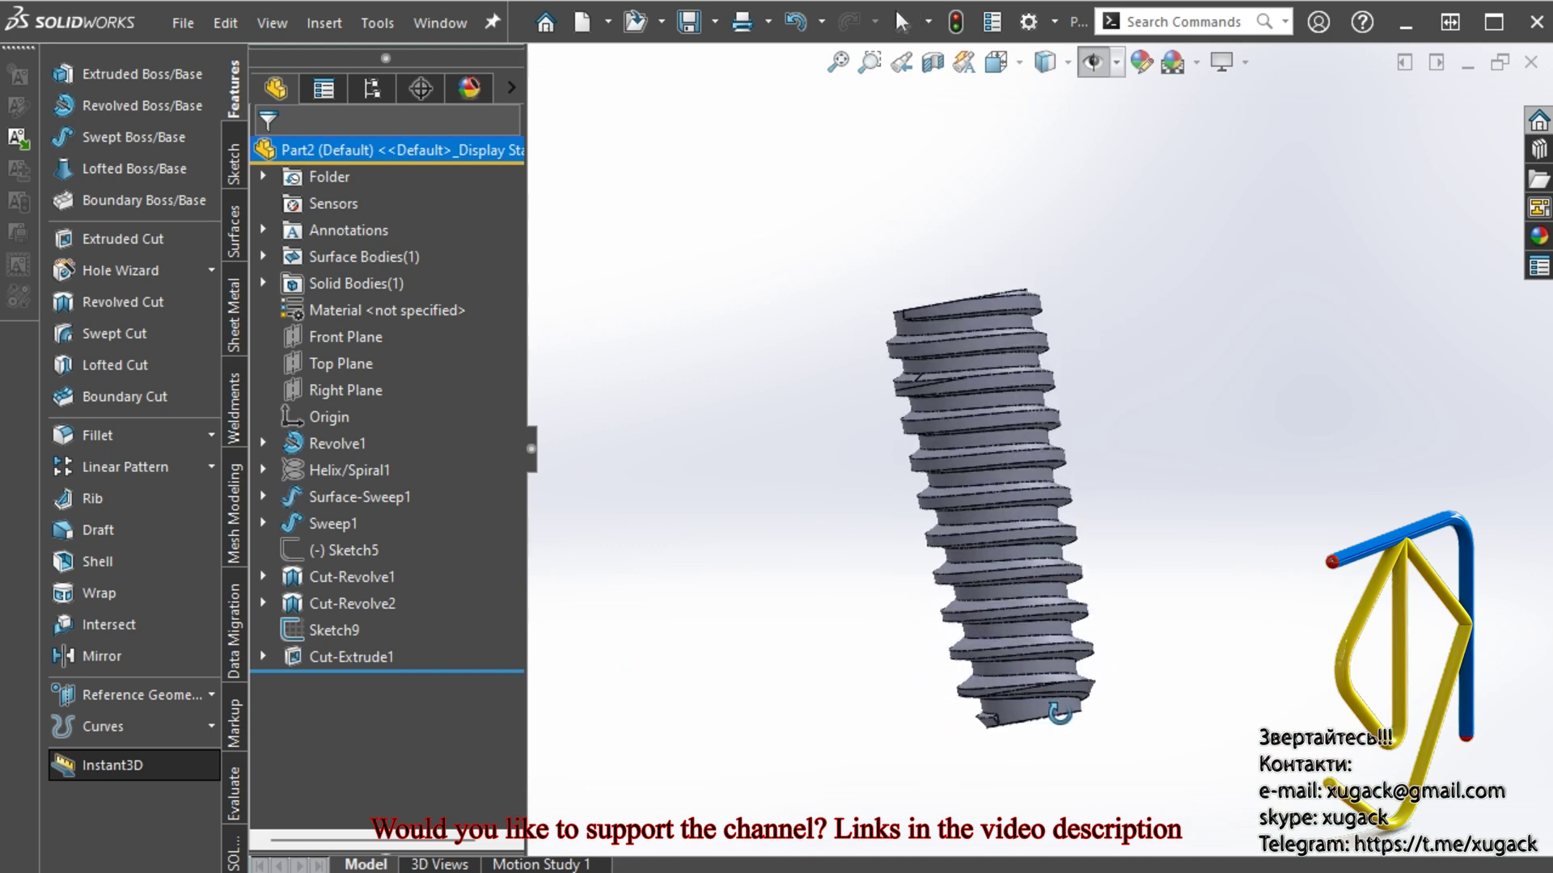
{"action": "middle_click_drag", "start_coordinate": [1059, 713], "coordinate": [647, 651]}
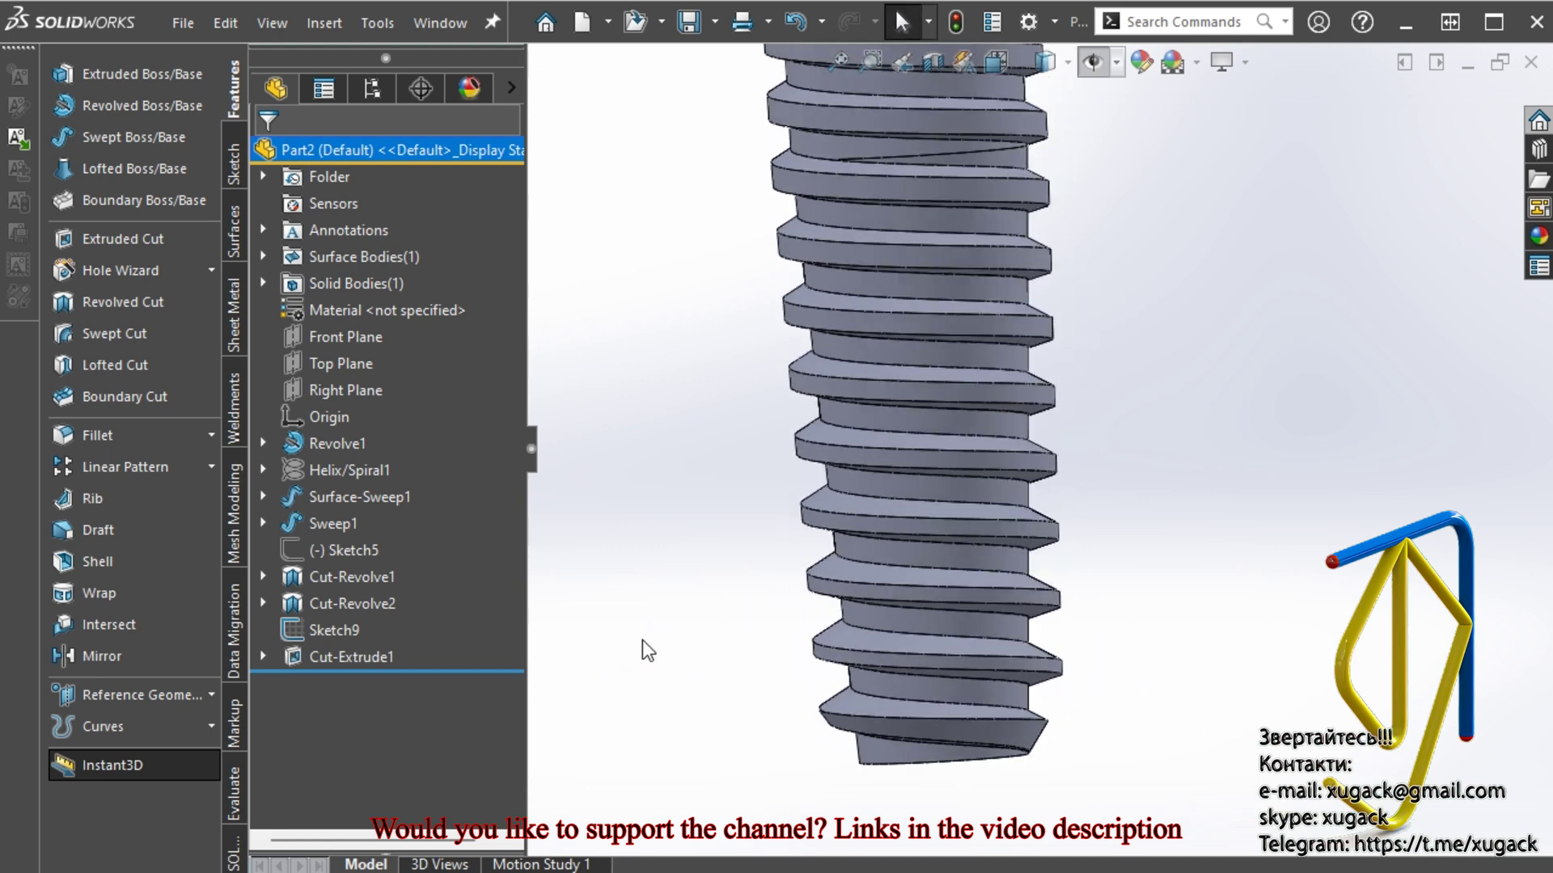
{"action": "scroll", "coordinate": [1058, 513], "scroll_direction": "up", "scroll_amount": 3}
{"action": "scroll", "coordinate": [822, 555], "scroll_direction": "down", "scroll_amount": 3}
{"action": "mouse_move", "coordinate": [822, 554]}
{"action": "middle_mouse_down"}
{"action": "mouse_move", "coordinate": [732, 584]}
{"action": "mouse_move", "coordinate": [1223, 585]}
{"action": "mouse_move", "coordinate": [1267, 652]}
{"action": "mouse_move", "coordinate": [890, 638]}
{"action": "mouse_move", "coordinate": [884, 724]}
{"action": "mouse_move", "coordinate": [822, 825]}
{"action": "mouse_move", "coordinate": [894, 652]}
{"action": "mouse_move", "coordinate": [724, 348]}
{"action": "mouse_move", "coordinate": [607, 365]}
{"action": "mouse_move", "coordinate": [566, 449]}
{"action": "middle_mouse_up"}
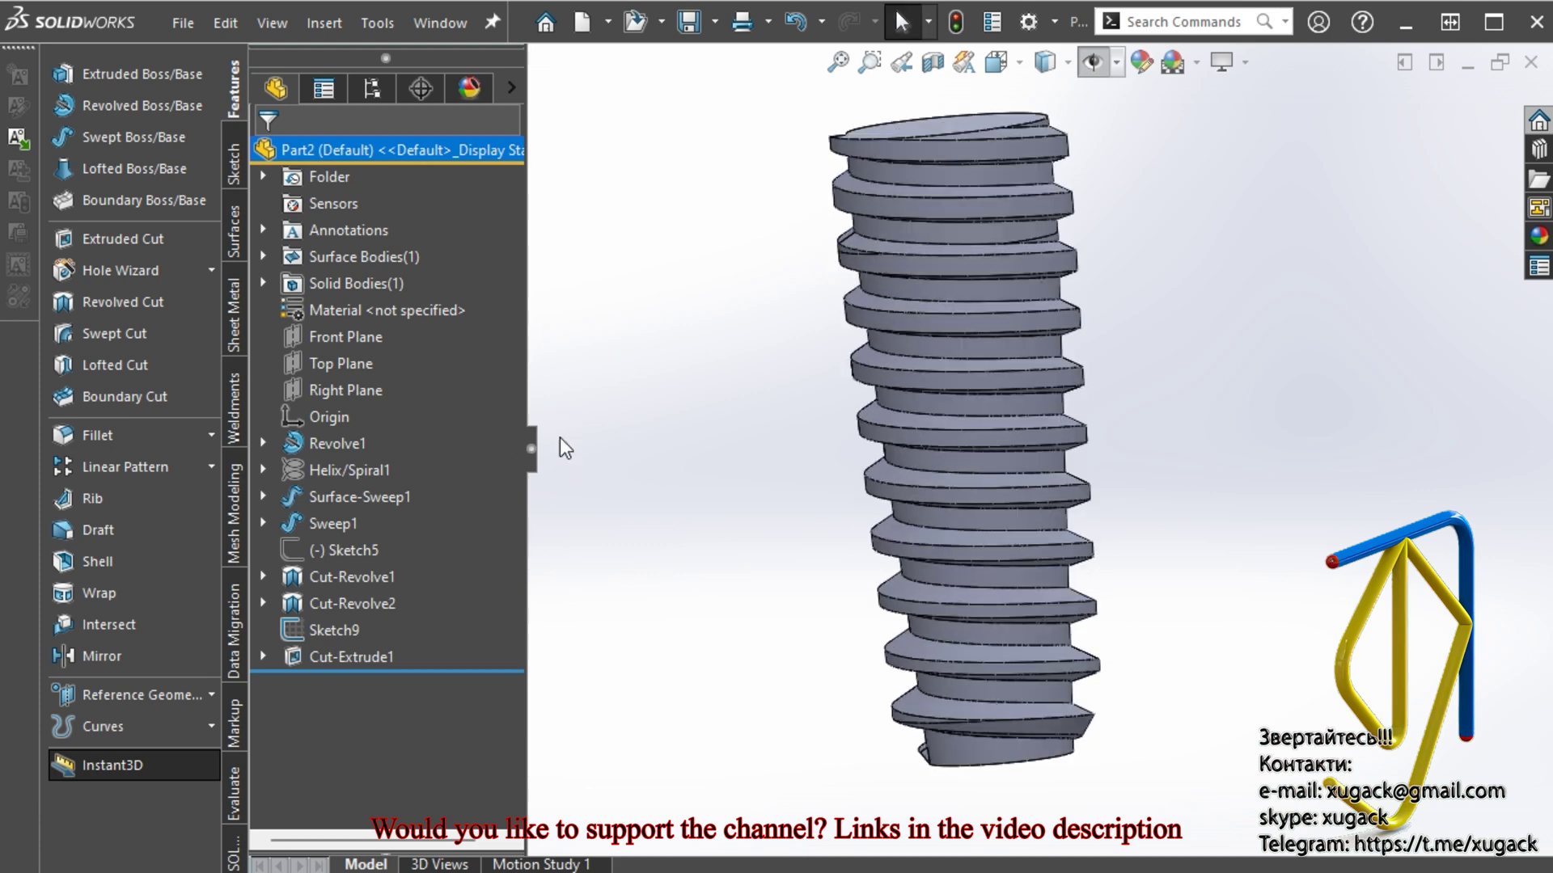
{"action": "left_click", "coordinate": [609, 32]}
{"action": "left_click", "coordinate": [619, 51]}
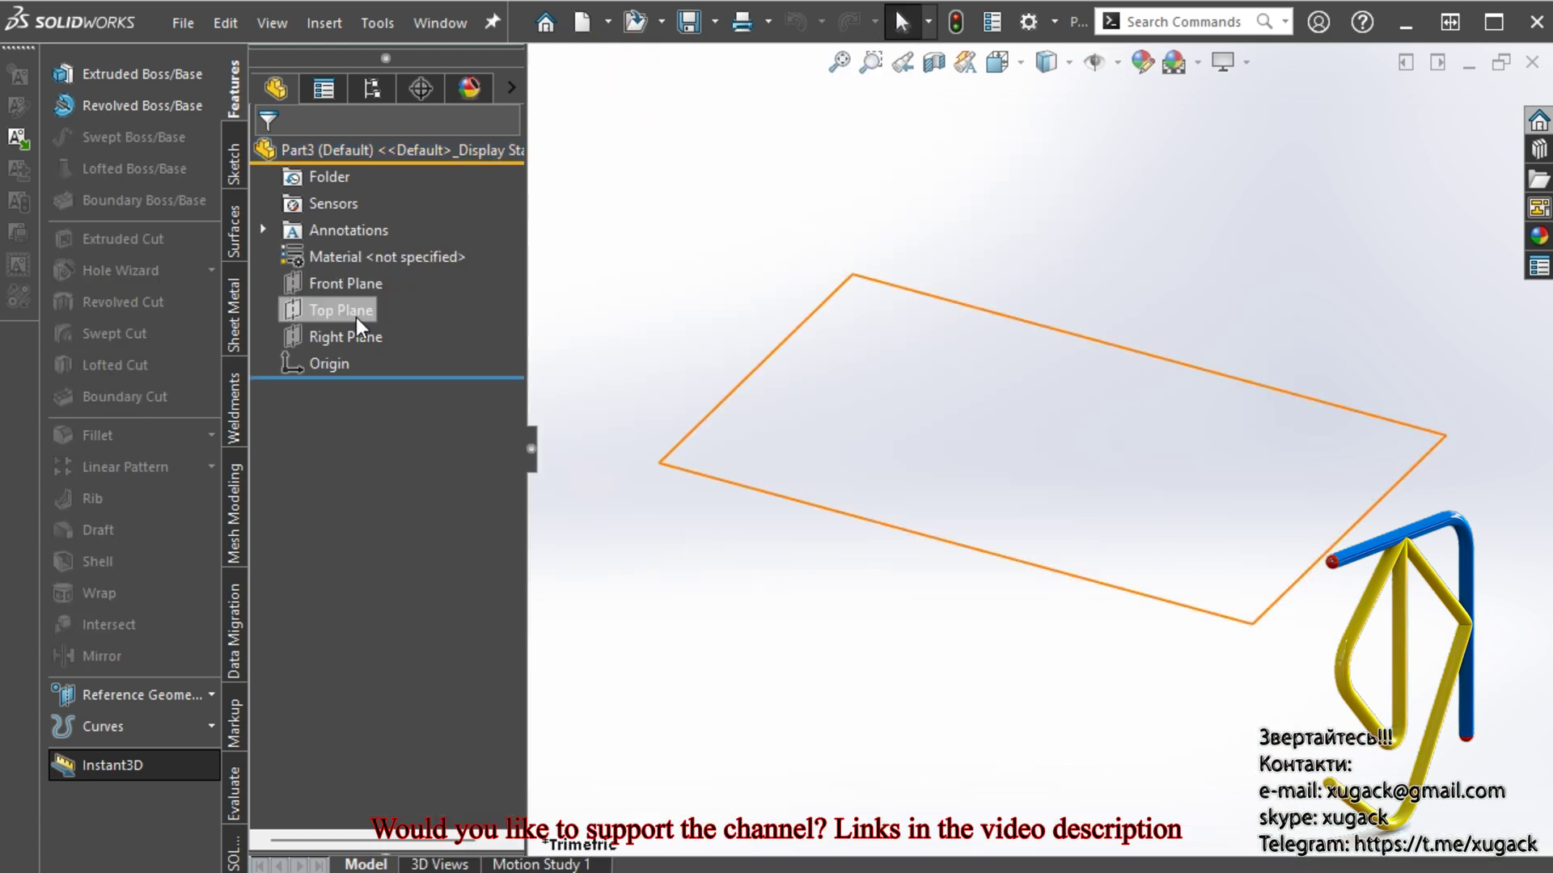
On the Front Plane, draw a closed four-line tapered profile starting at the origin
{"action": "left_click", "coordinate": [356, 283]}
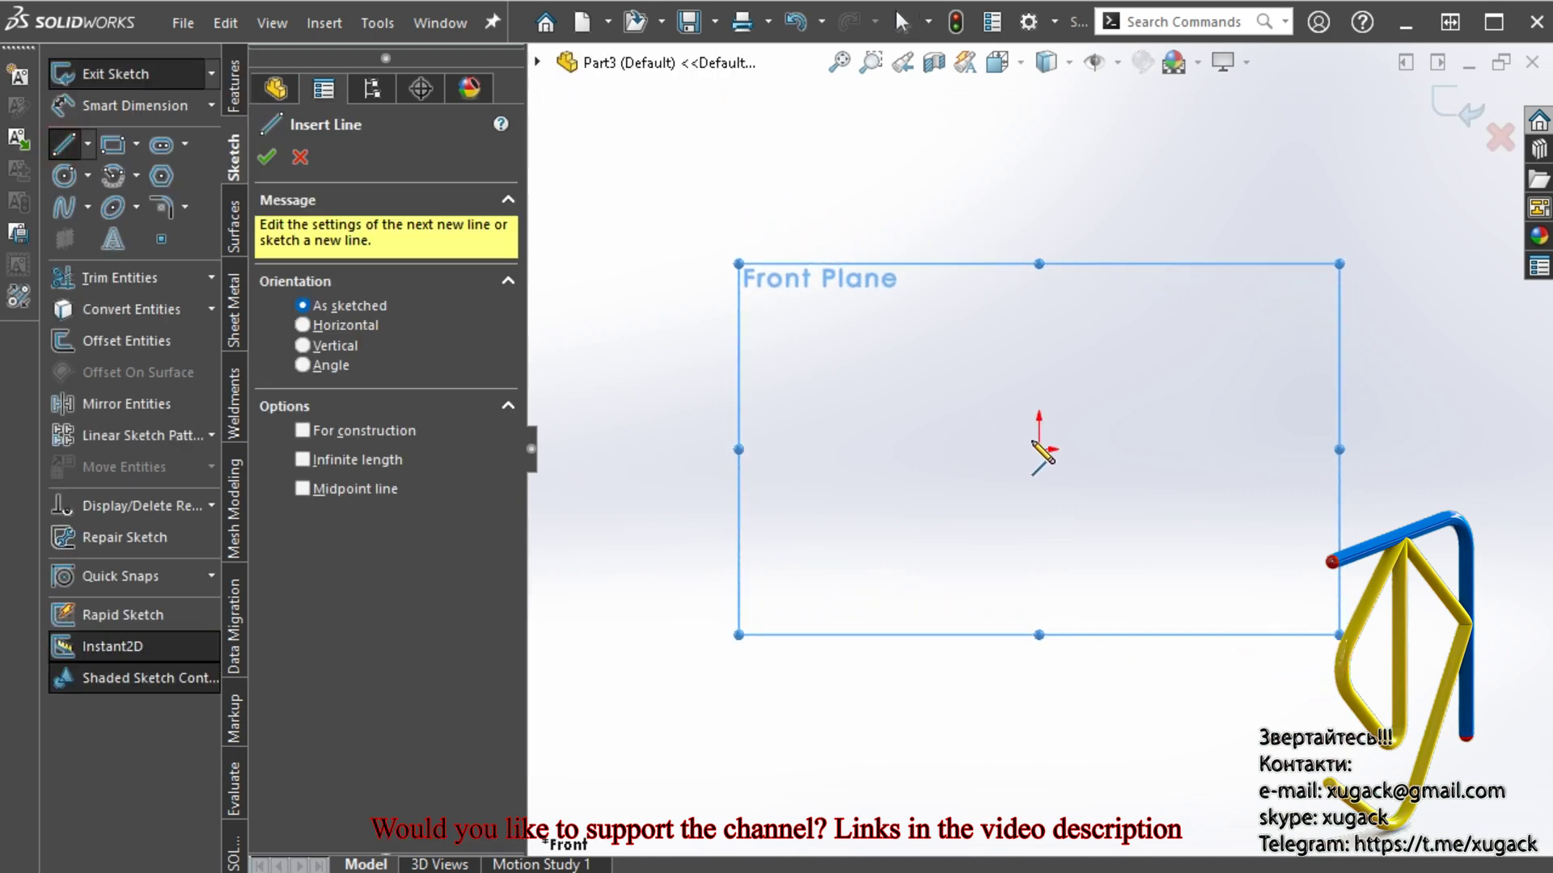
{"action": "left_click_drag", "start_coordinate": [1039, 449], "coordinate": [1039, 152]}
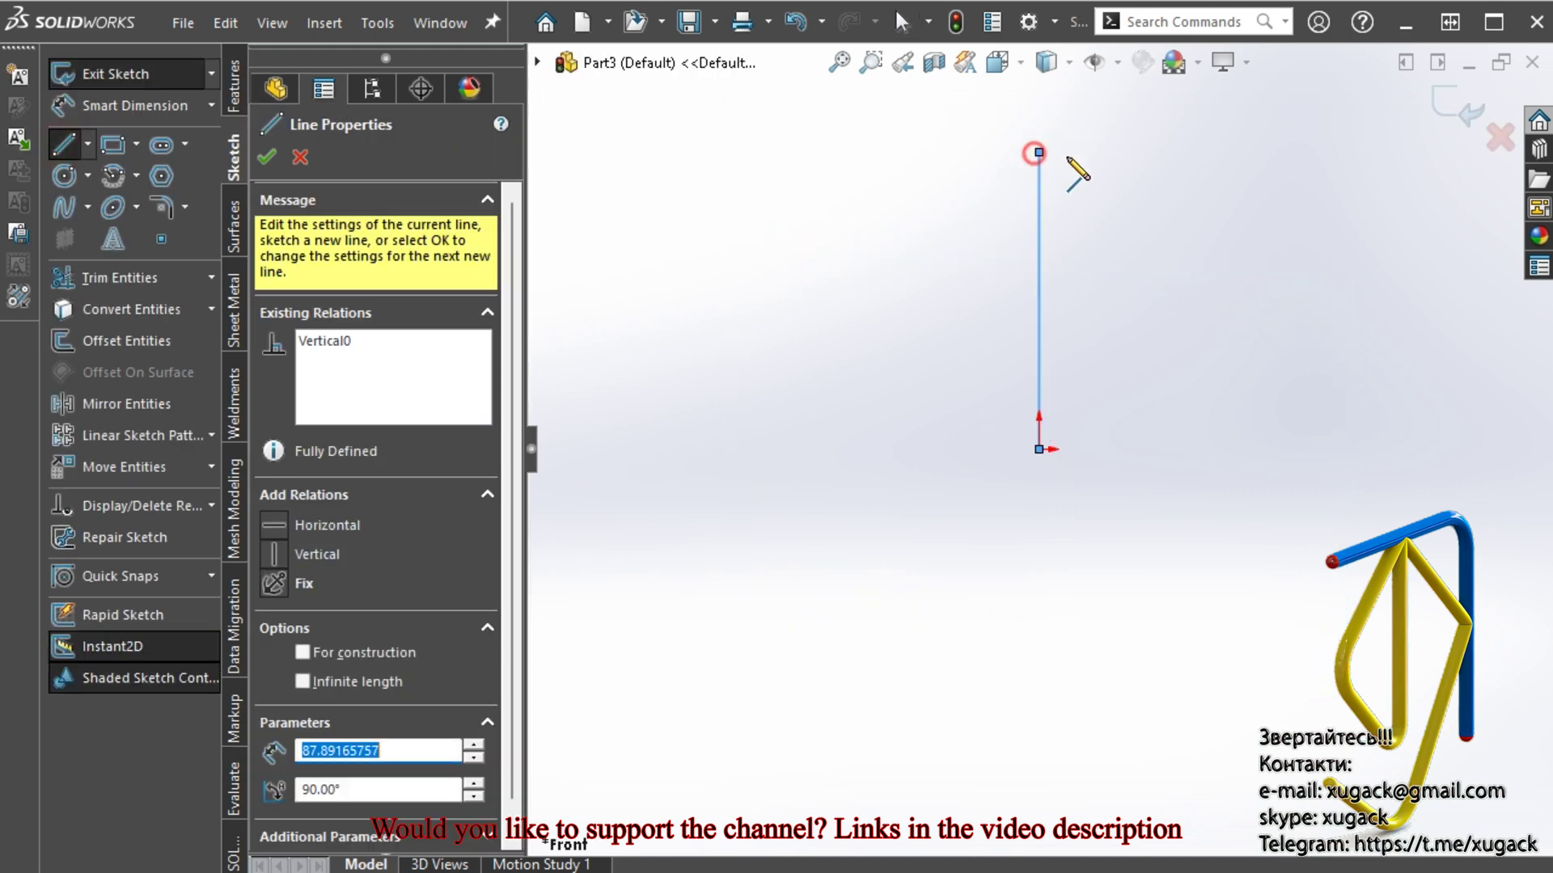
{"action": "left_click", "coordinate": [1121, 152]}
{"action": "left_click", "coordinate": [1118, 222]}
{"action": "left_click", "coordinate": [1078, 450]}
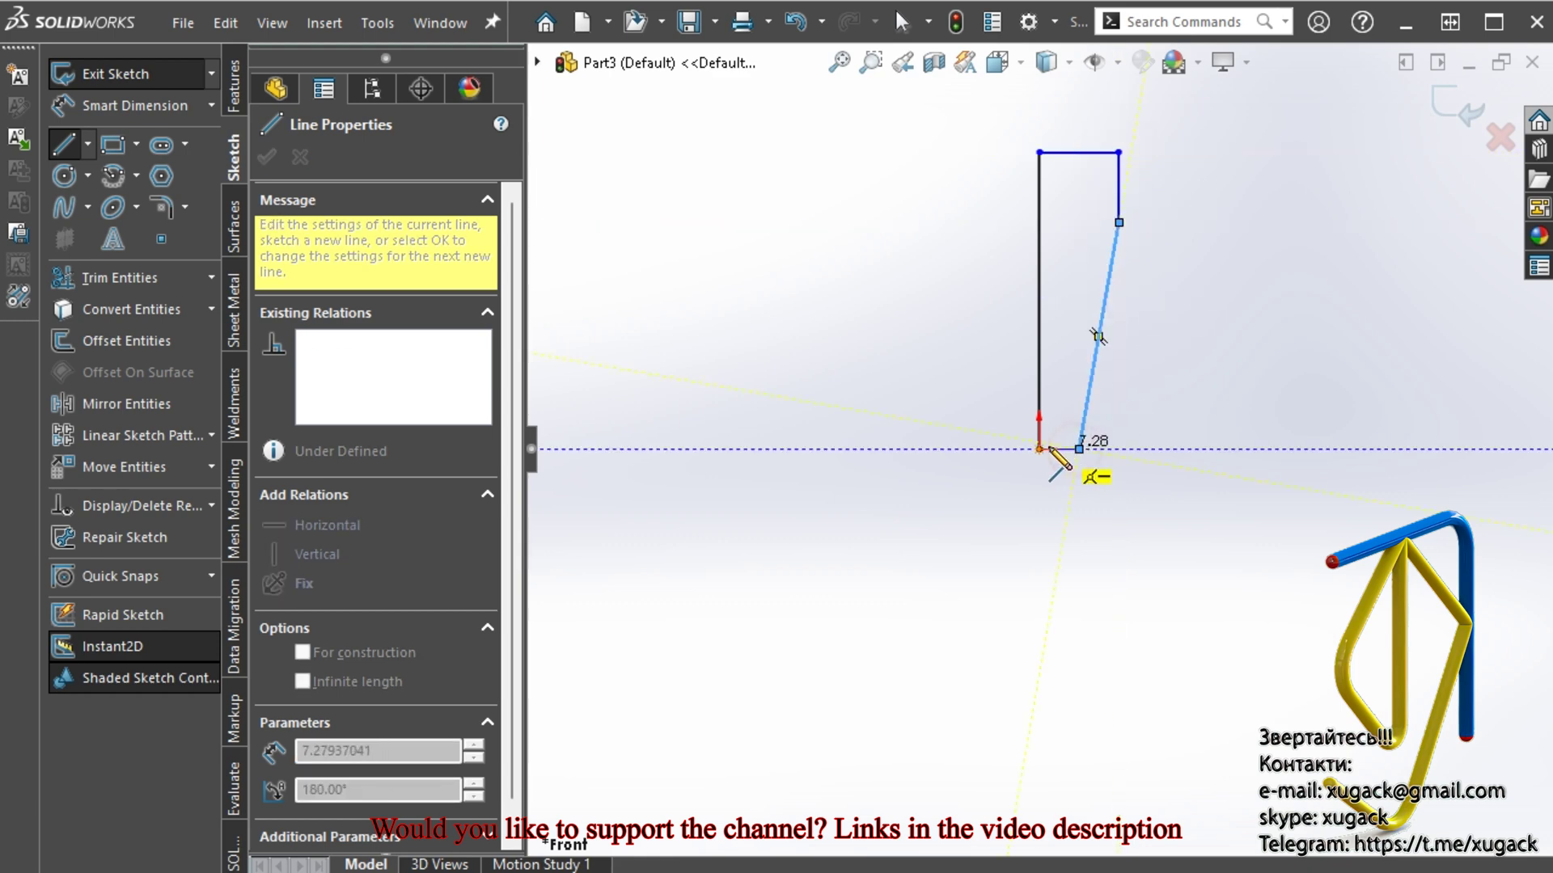
{"action": "left_click", "coordinate": [1039, 449]}
{"action": "key", "text": "Escape"}
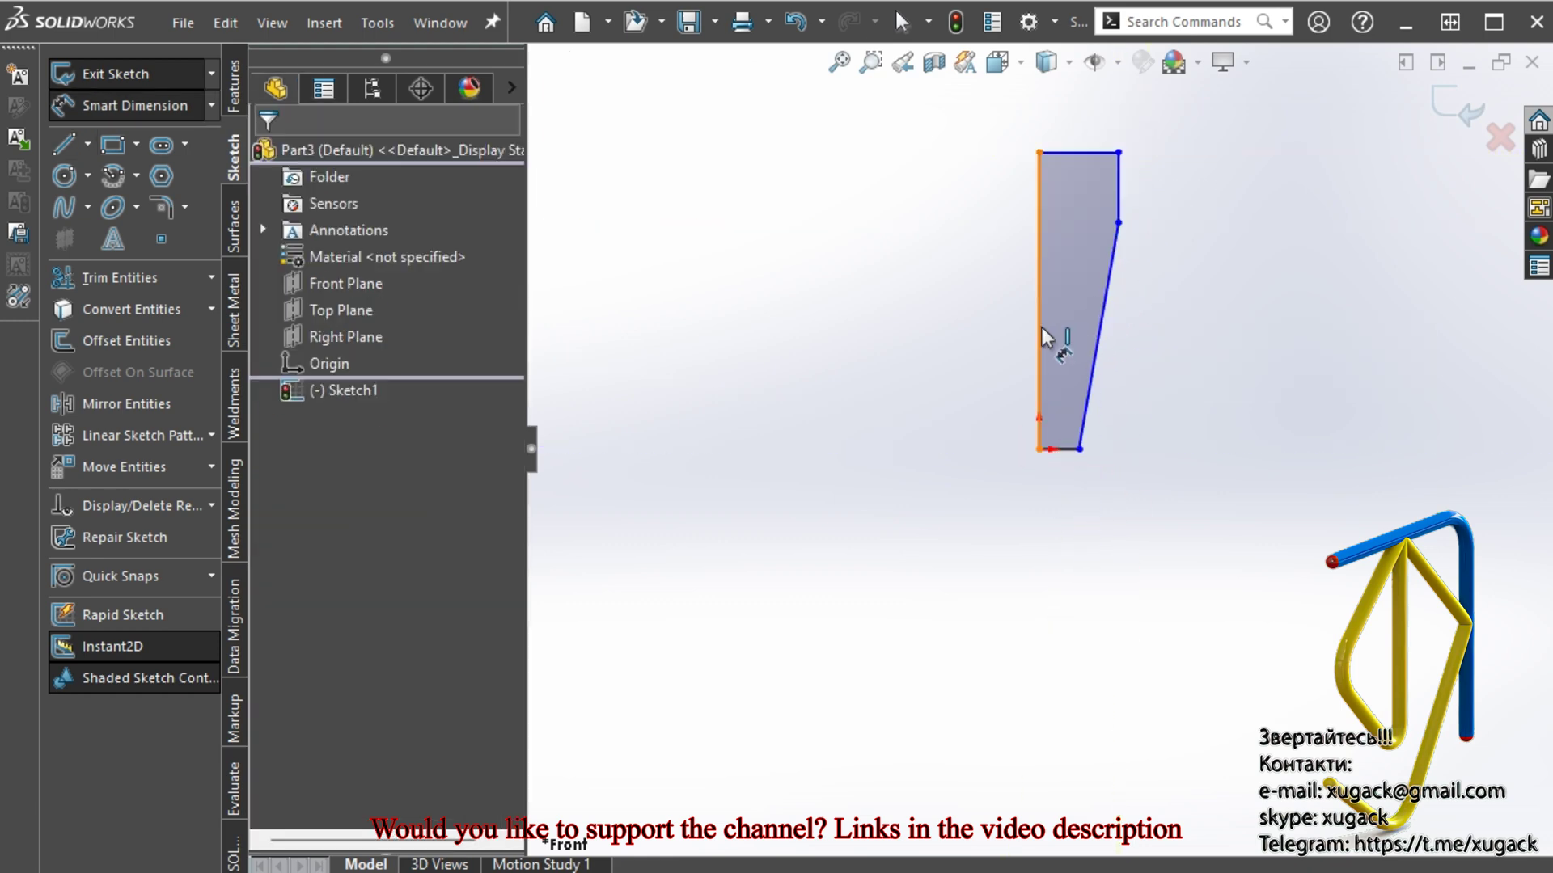
{"action": "left_click", "coordinate": [1041, 335]}
Dimension the profile height to 11 and the top width to 1.75
{"action": "left_click", "coordinate": [993, 328]}
{"action": "type", "text": "1"}
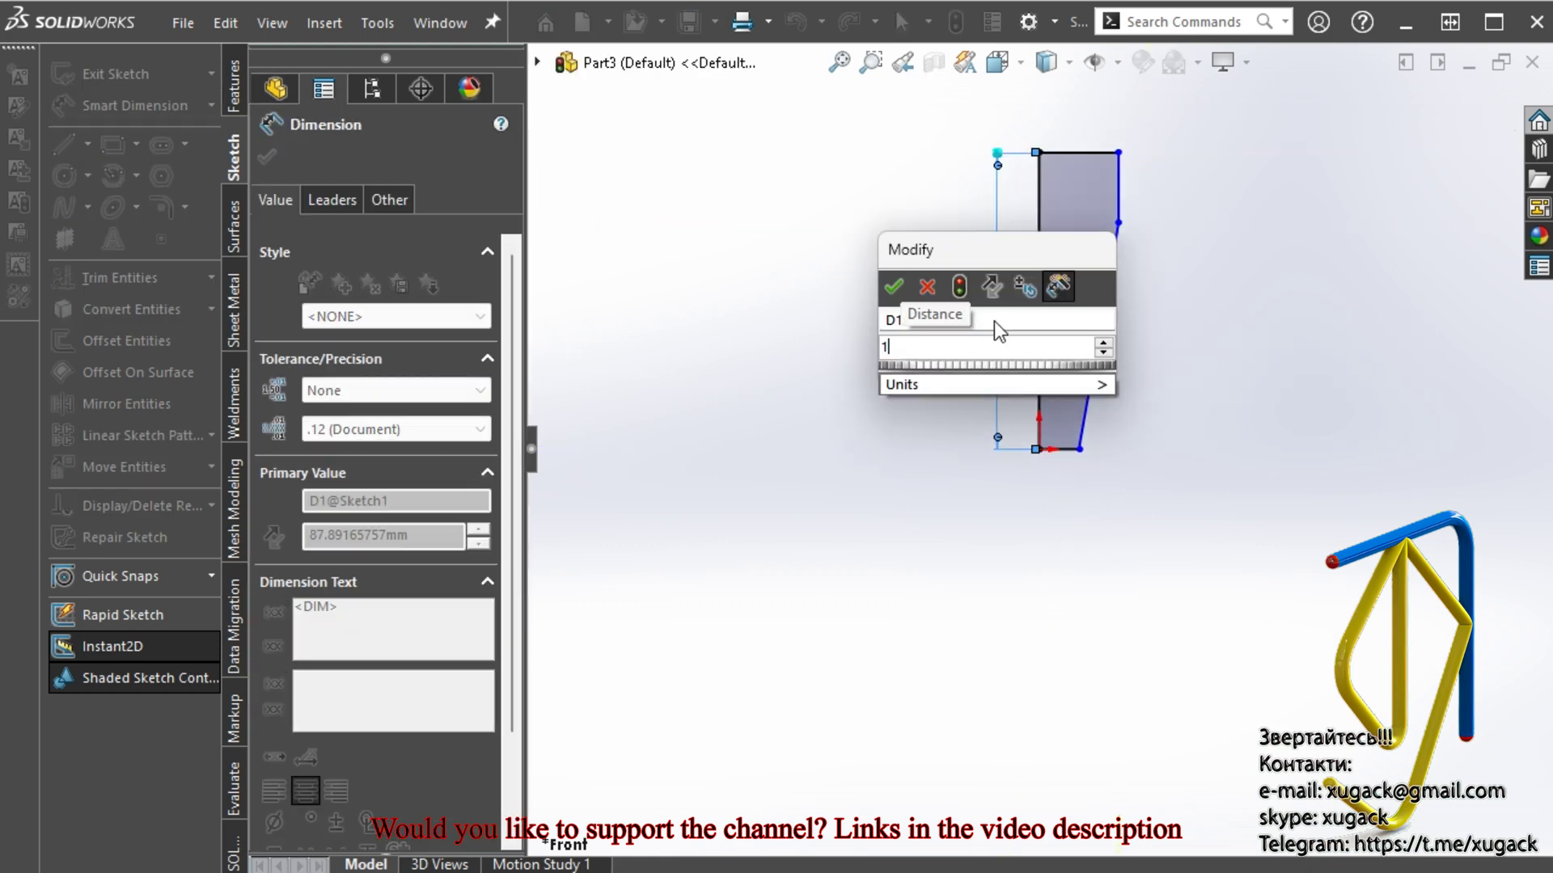
{"action": "type", "text": "1"}
{"action": "key", "text": "Return"}
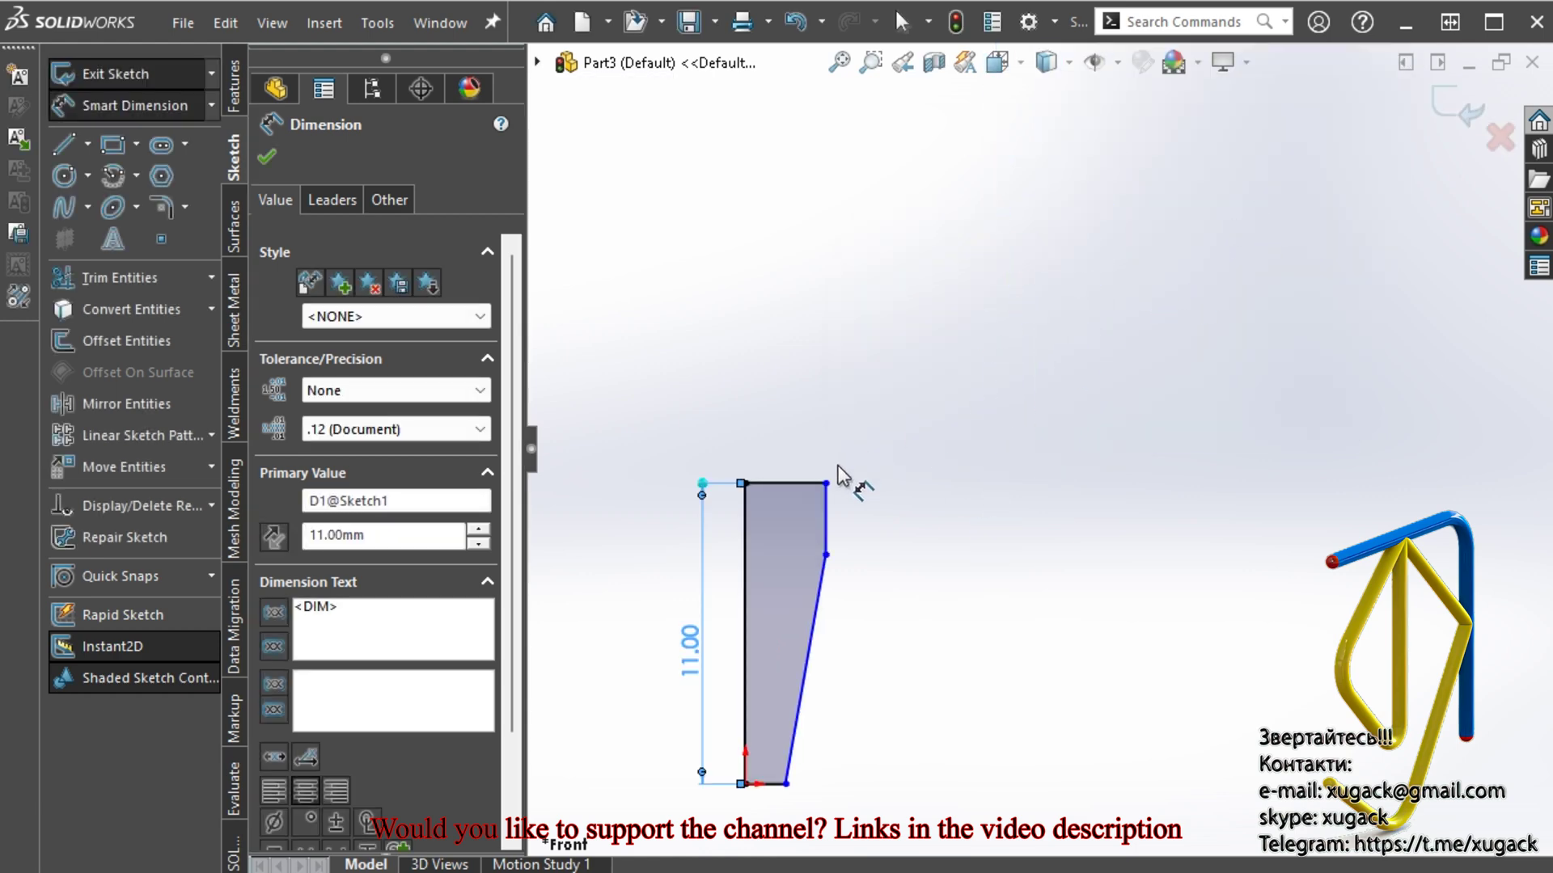
{"action": "left_click", "coordinate": [807, 485]}
{"action": "left_click", "coordinate": [799, 445]}
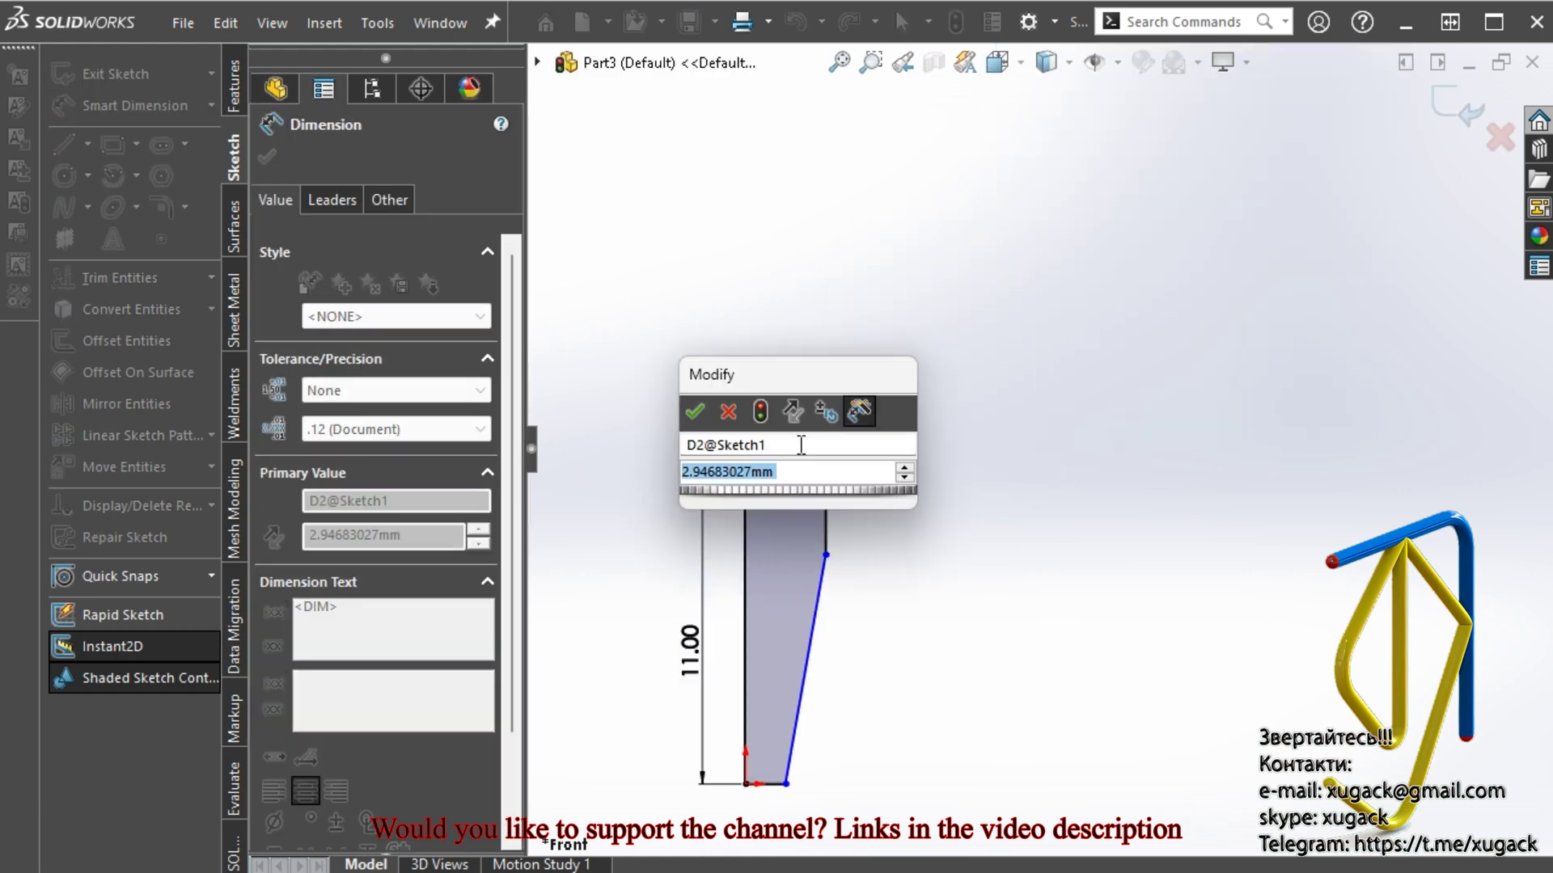
{"action": "type", "text": "3"}
{"action": "key", "text": "BackSpace"}
{"action": "type", "text": "1.7"}
{"action": "type", "text": "5/2"}
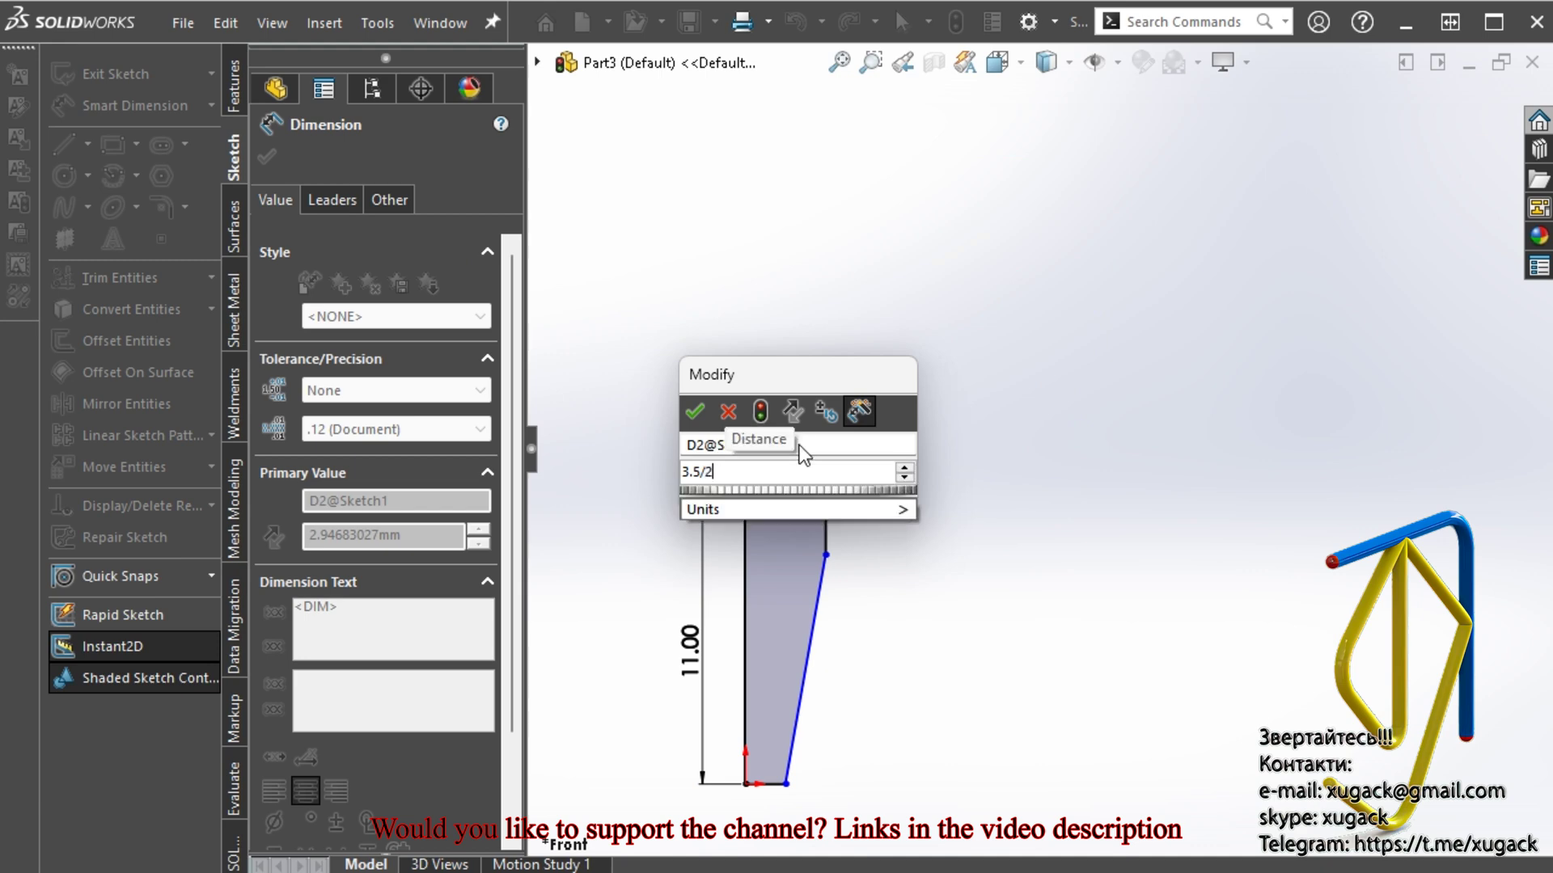
{"action": "key", "text": "Return"}
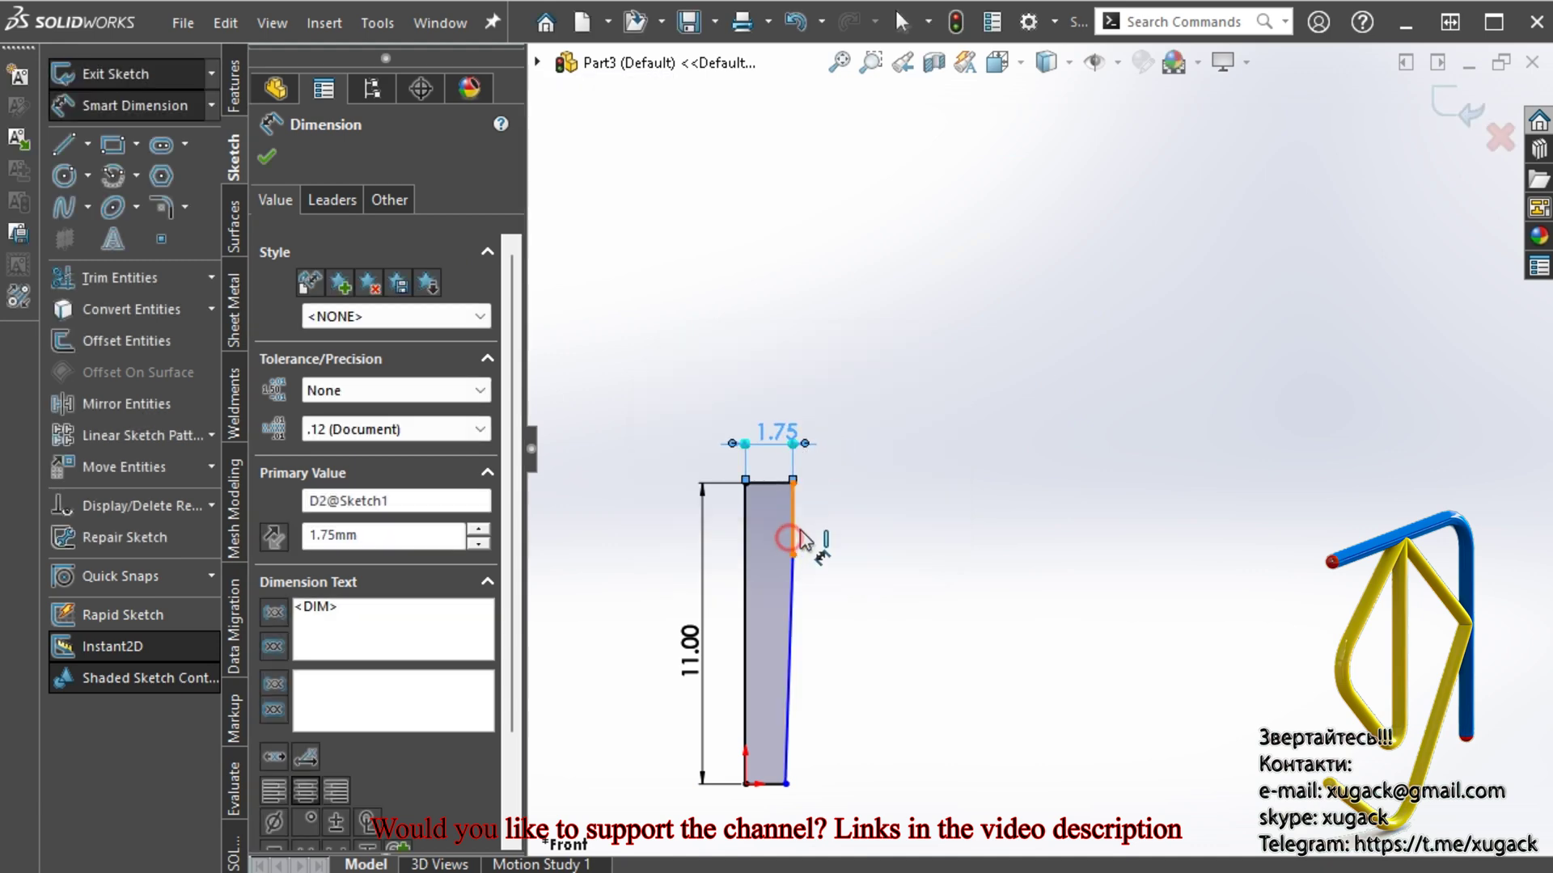
Set the short right vertical segment to 2 and the bottom width to 1.25
{"action": "left_click", "coordinate": [799, 532]}
{"action": "type", "text": "2.60940695mm"}
{"action": "key", "text": "Return"}
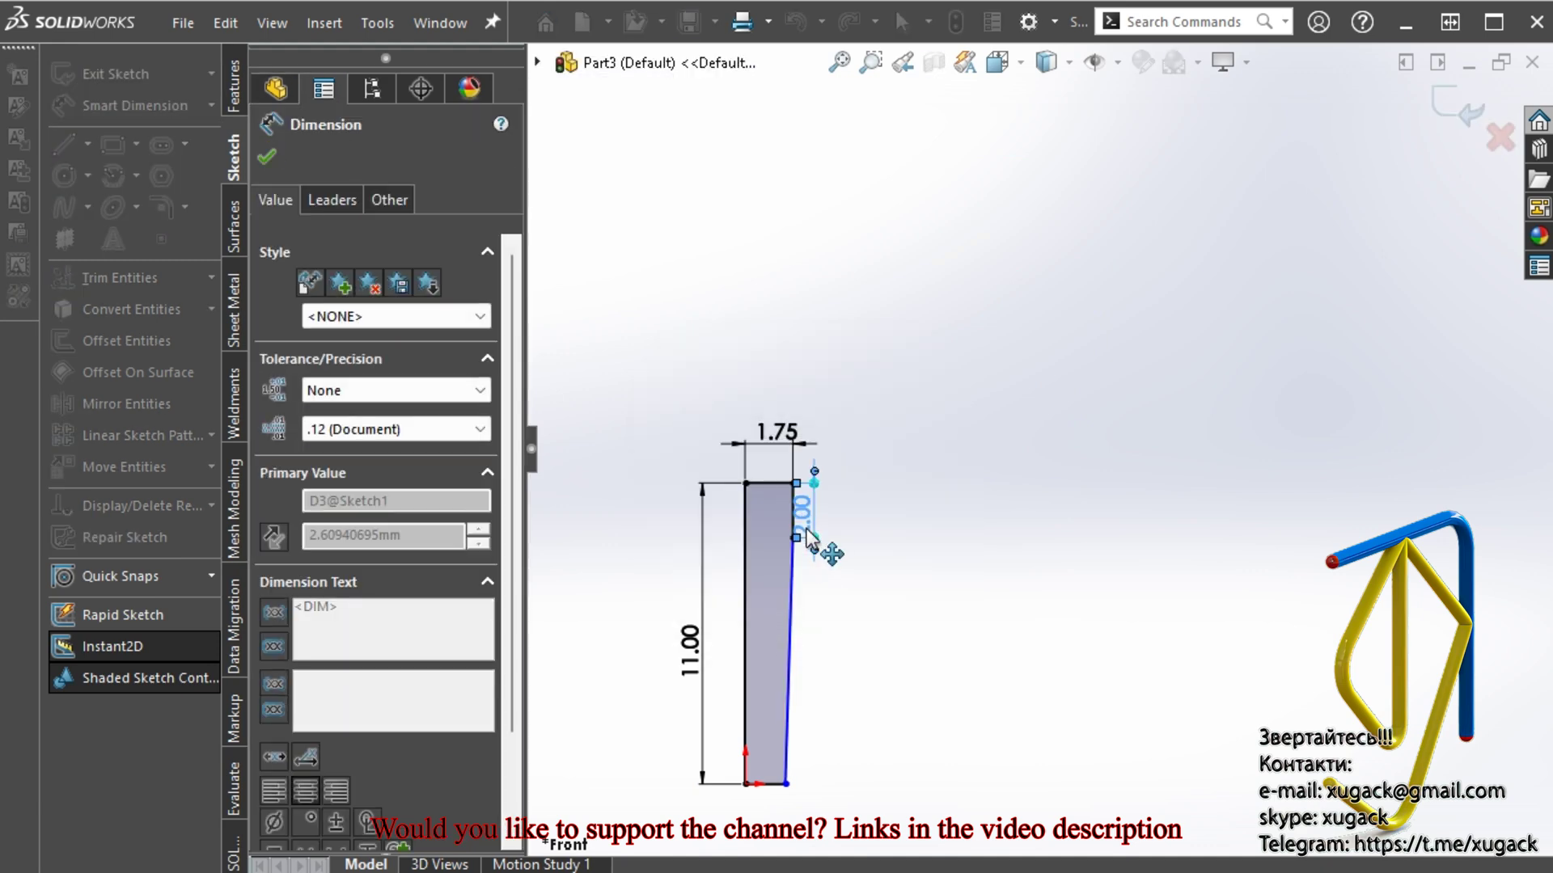
{"action": "scroll", "coordinate": [877, 589], "scroll_direction": "down", "scroll_amount": 3}
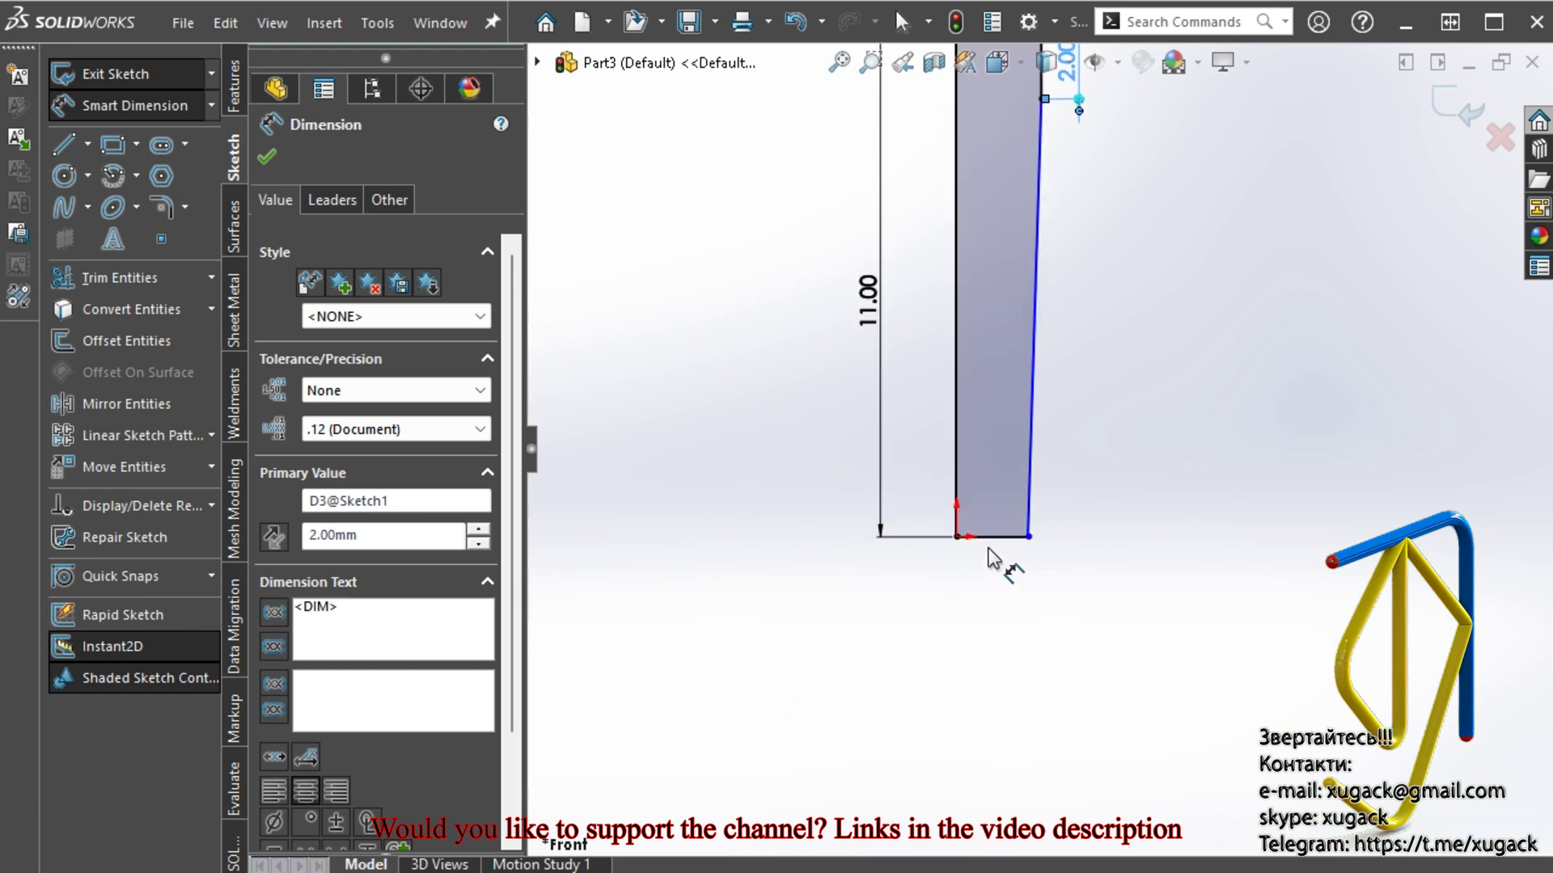
{"action": "left_click", "coordinate": [996, 538]}
{"action": "left_click", "coordinate": [1003, 608]}
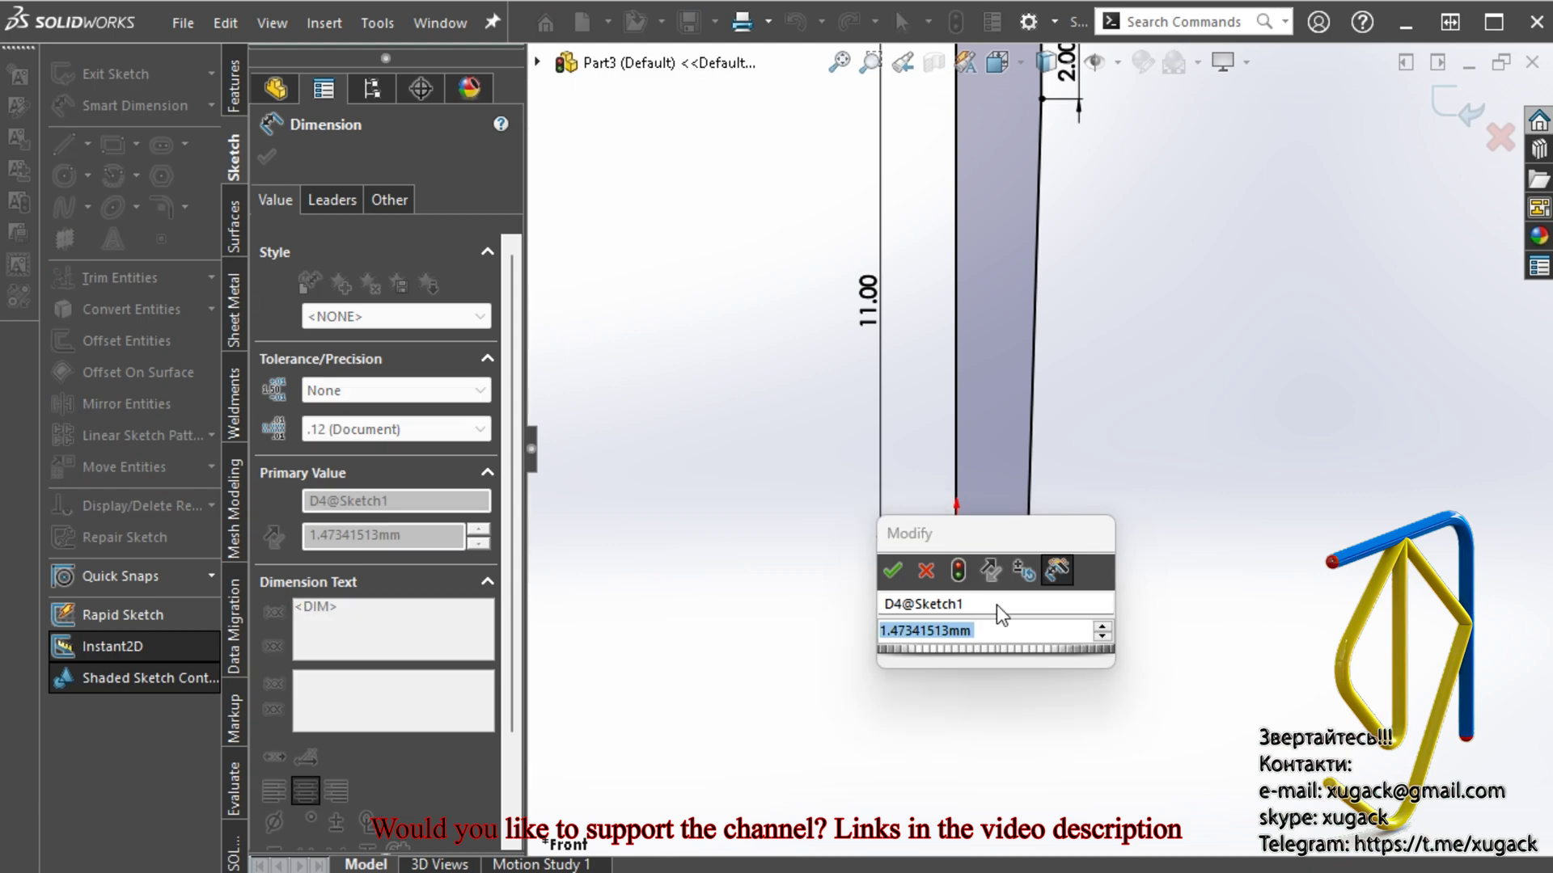
{"action": "type", "text": "2."}
{"action": "key", "text": "BackSpace"}
{"action": "key", "text": "BackSpace"}
{"action": "type", "text": "1.25"}
{"action": "key", "text": "Return"}
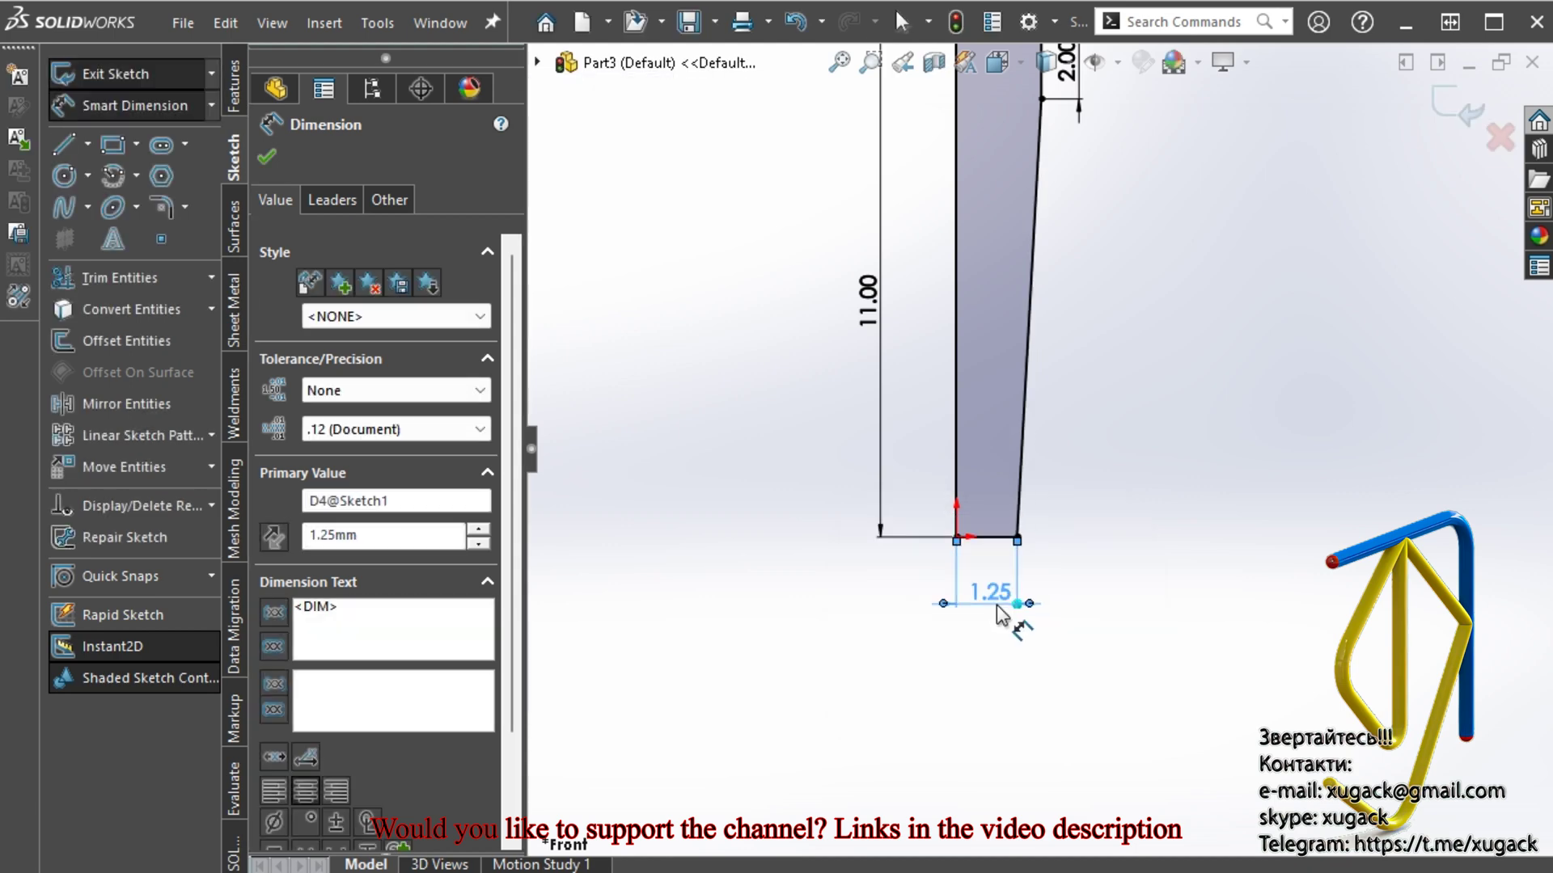
Revolve the profile 360° about its left edge into a tapered solid
{"action": "scroll", "coordinate": [1029, 544], "scroll_direction": "up", "scroll_amount": 3}
{"action": "left_click", "coordinate": [225, 112]}
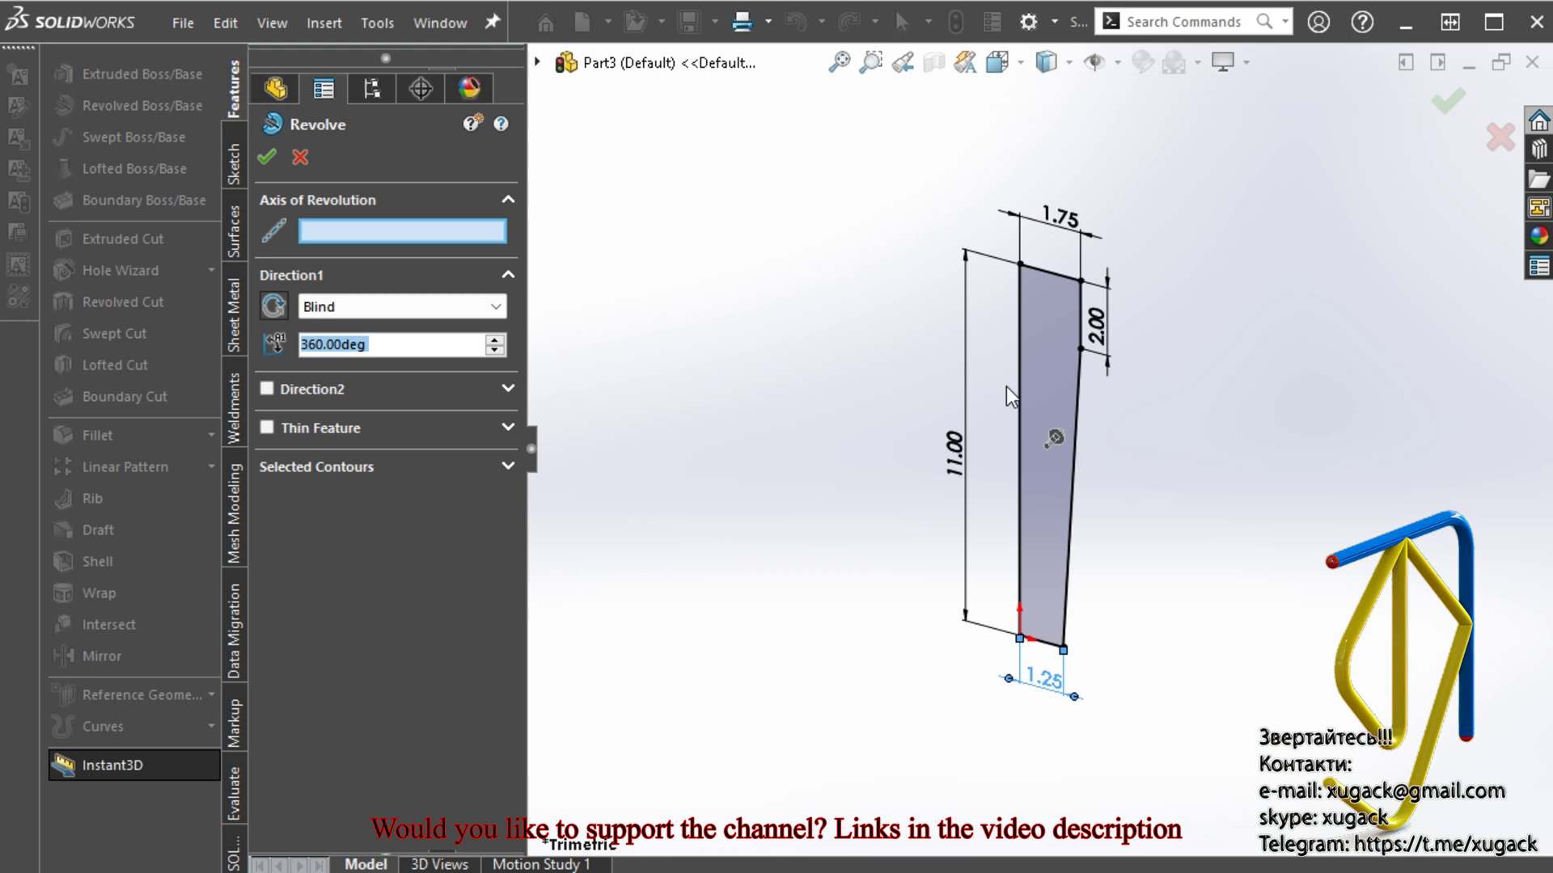
{"action": "left_click", "coordinate": [1019, 394]}
{"action": "key", "text": "Return"}
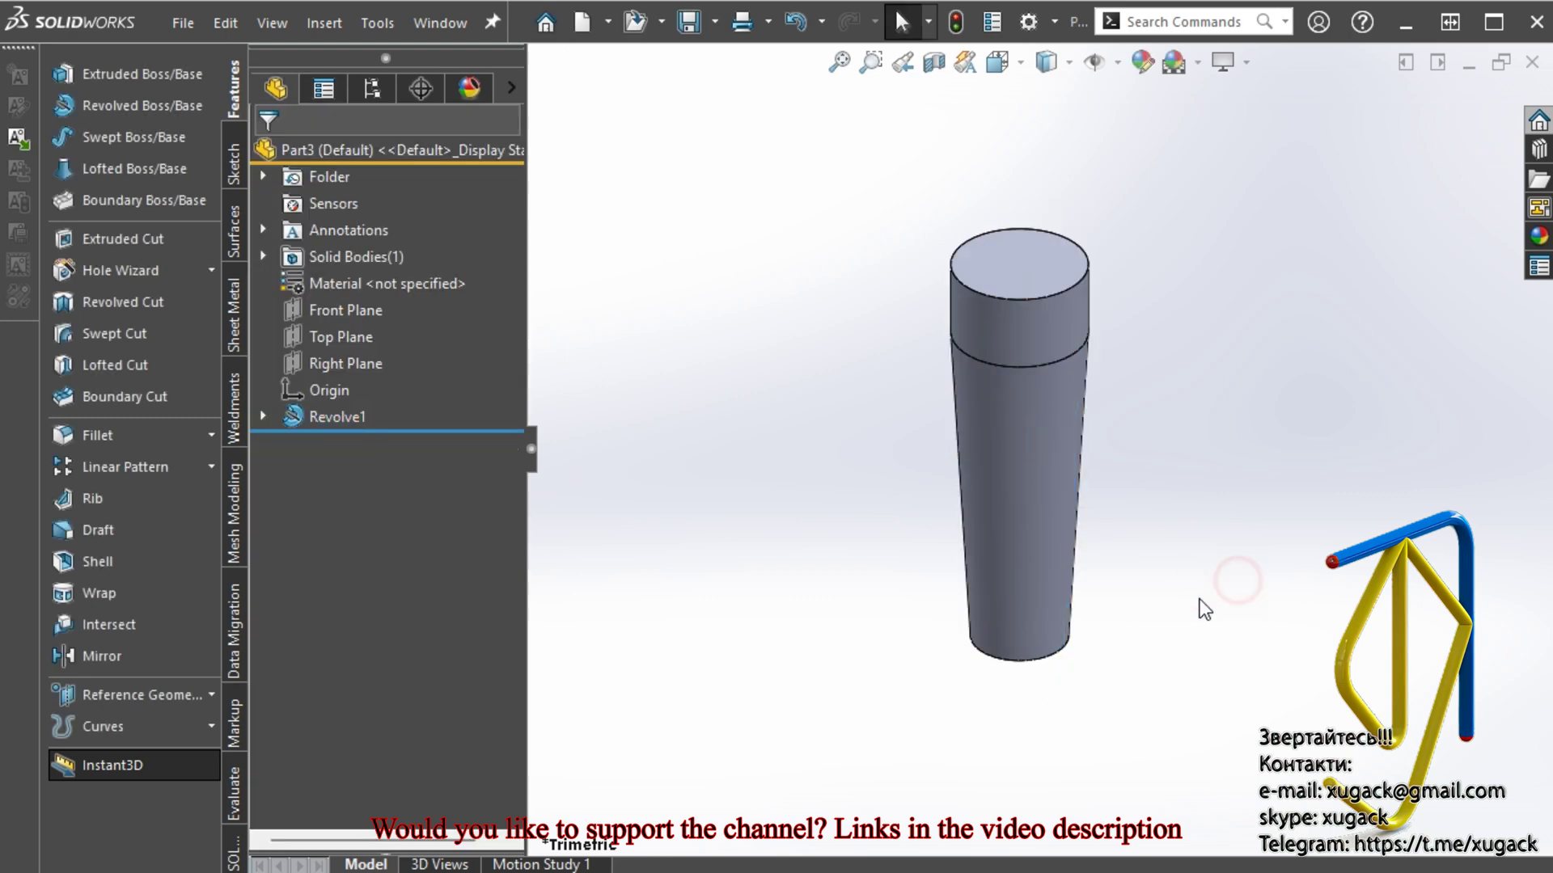
Convert the solid's bottom circular edge into a new sketch on the Top Plane
{"action": "key", "text": "z"}
{"action": "left_click", "coordinate": [340, 336]}
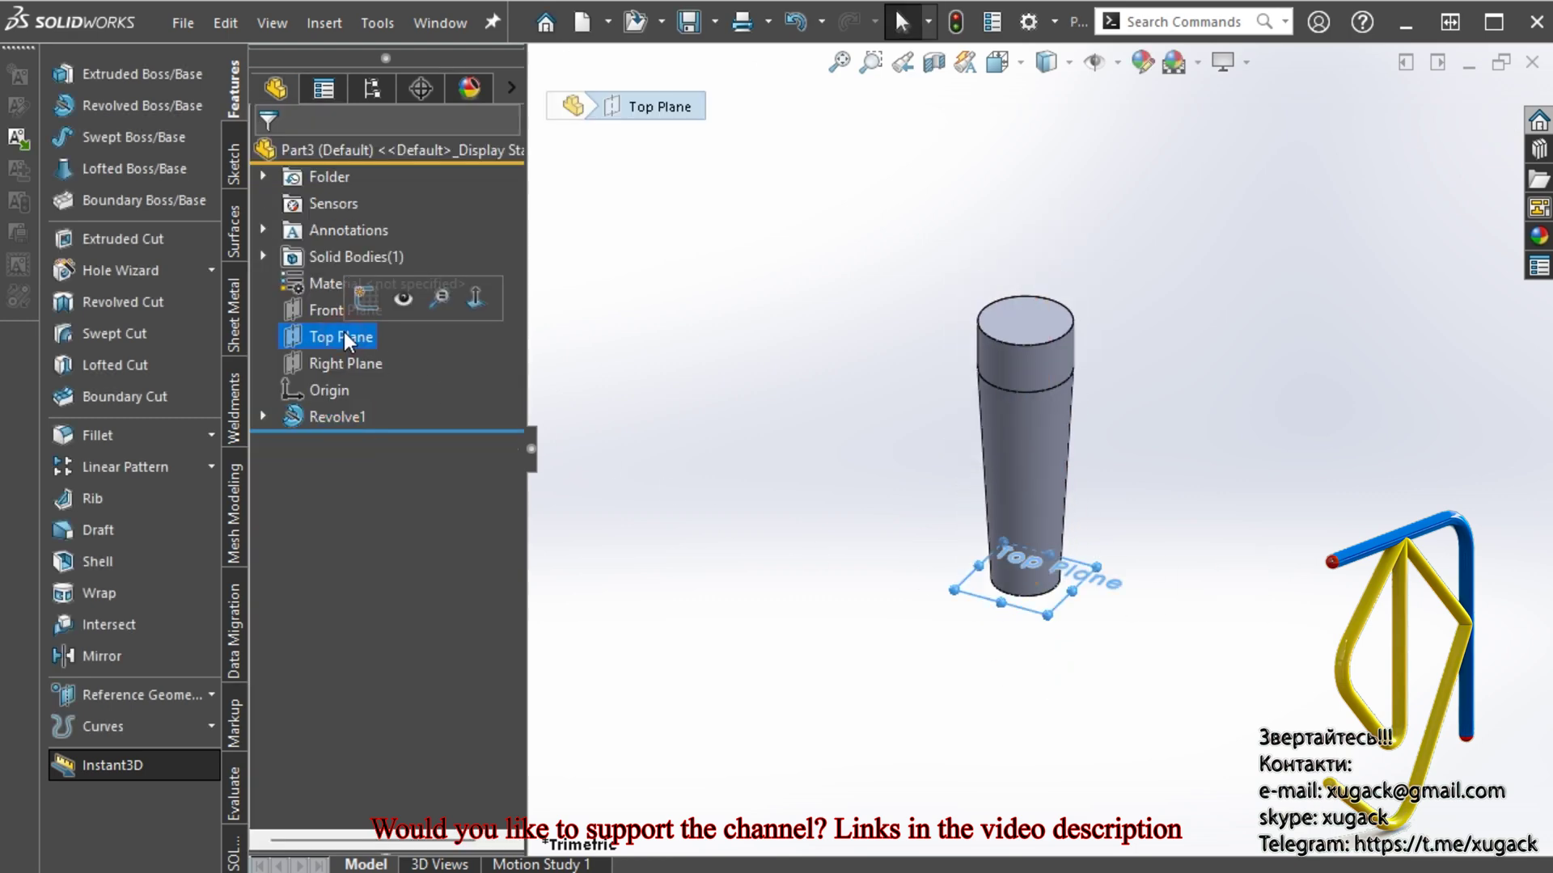
{"action": "left_click", "coordinate": [339, 309]}
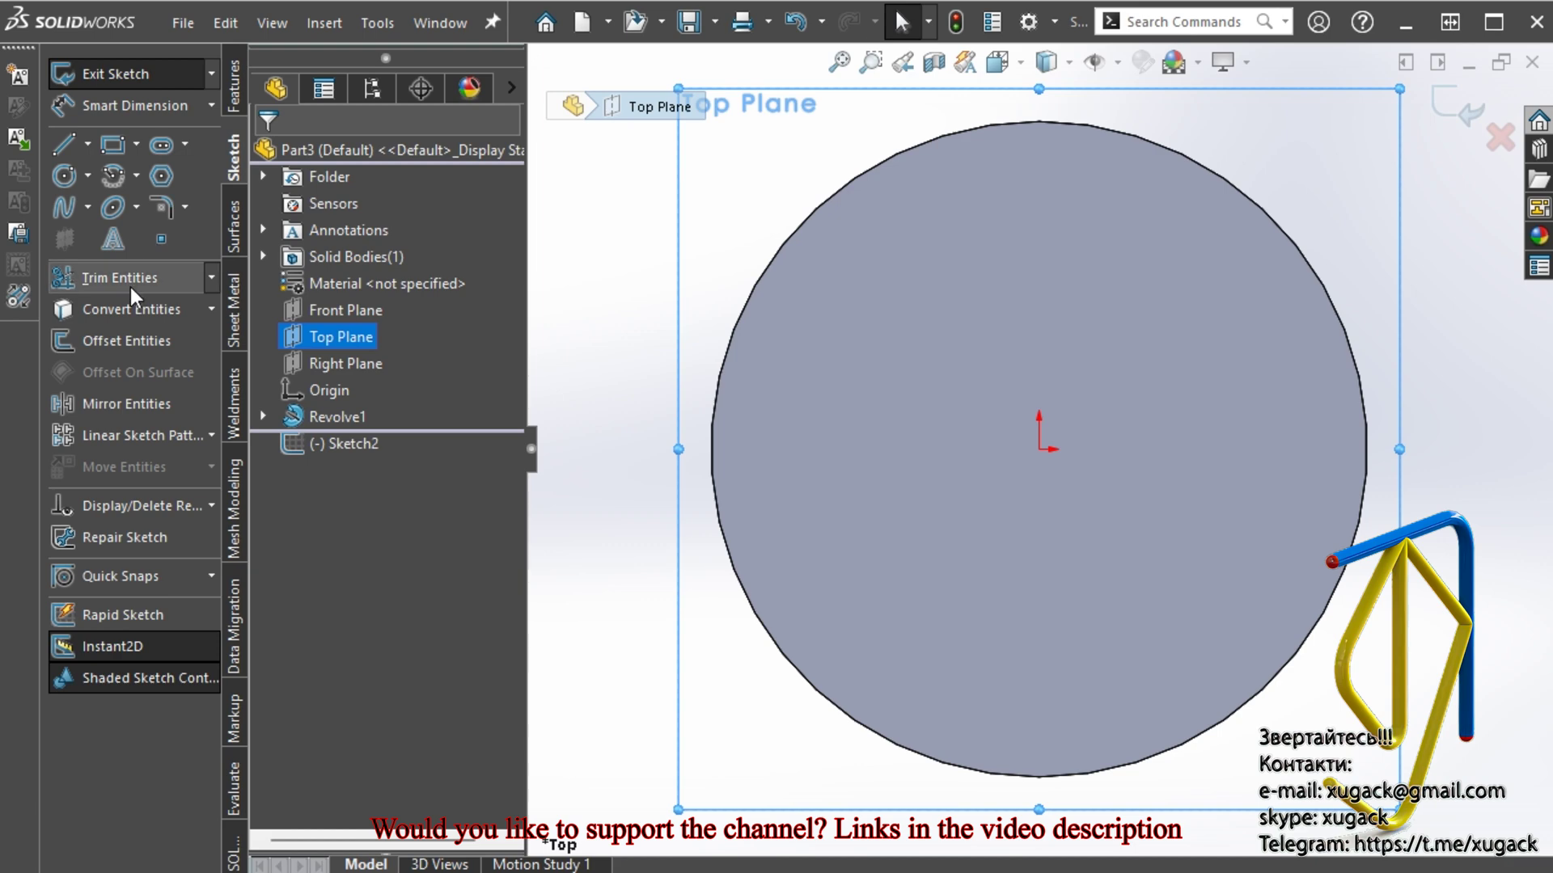
{"action": "left_click", "coordinate": [129, 308]}
{"action": "left_click", "coordinate": [1293, 596]}
{"action": "key", "text": "Return"}
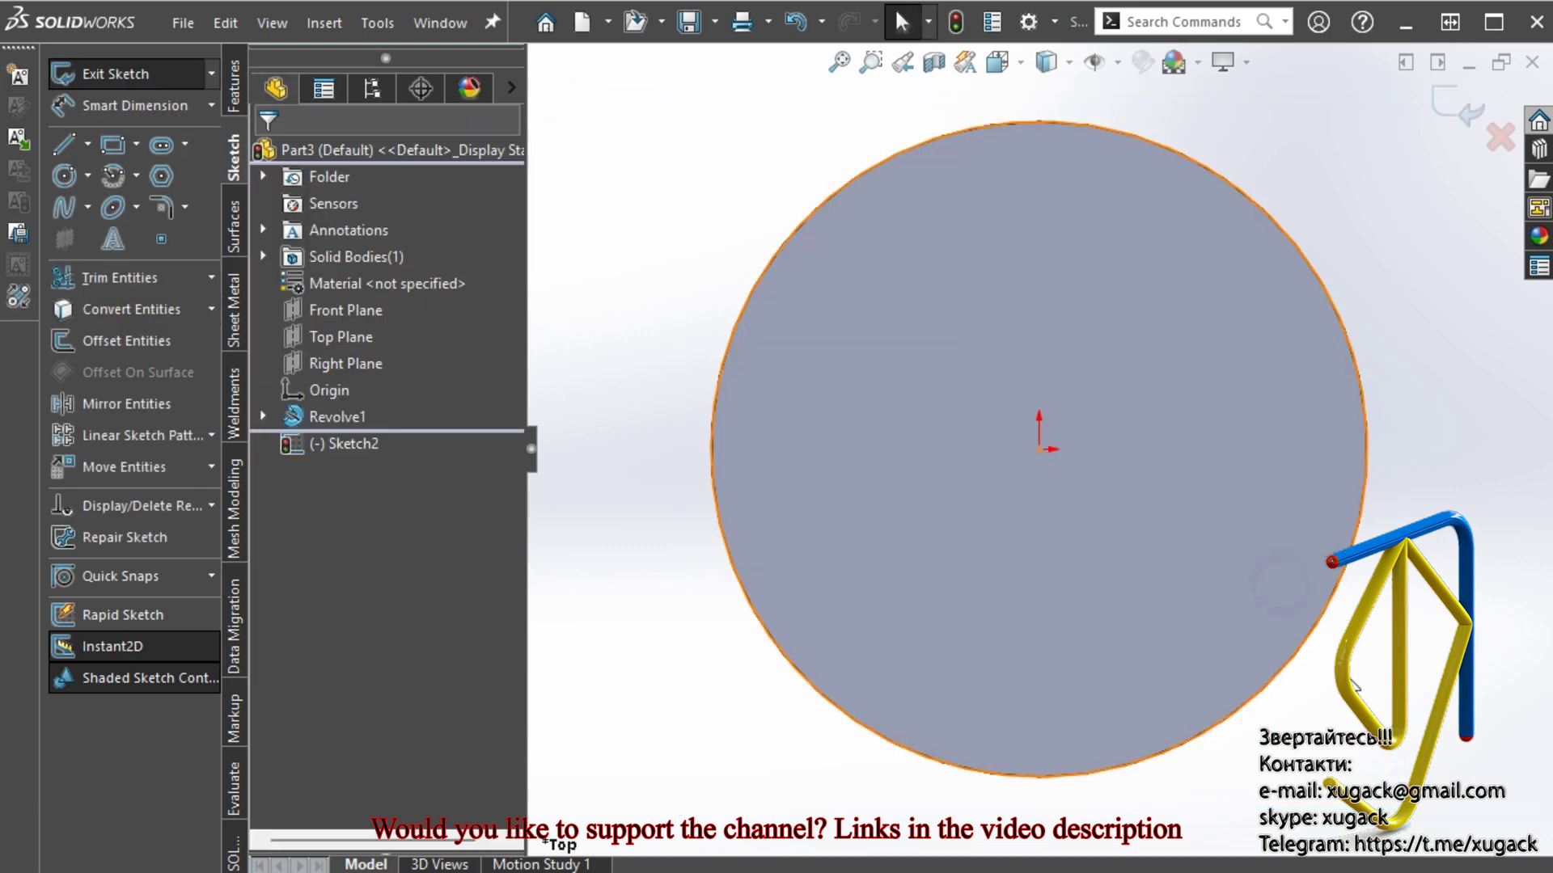
{"action": "key", "text": "ctrl+shift+z"}
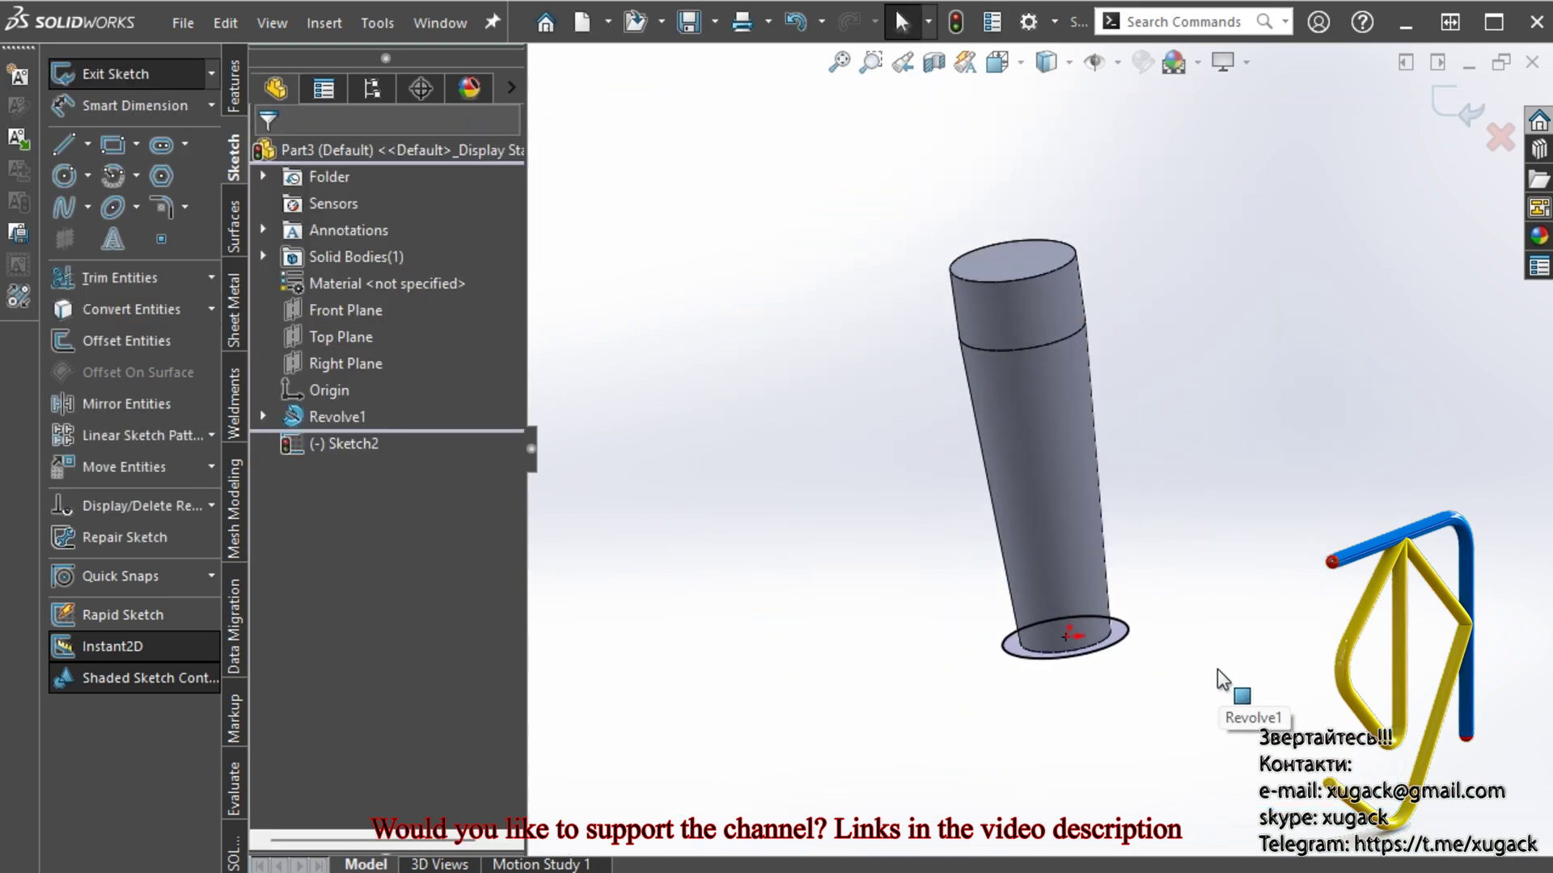
{"action": "scroll", "coordinate": [1224, 679], "scroll_direction": "down", "scroll_amount": 2}
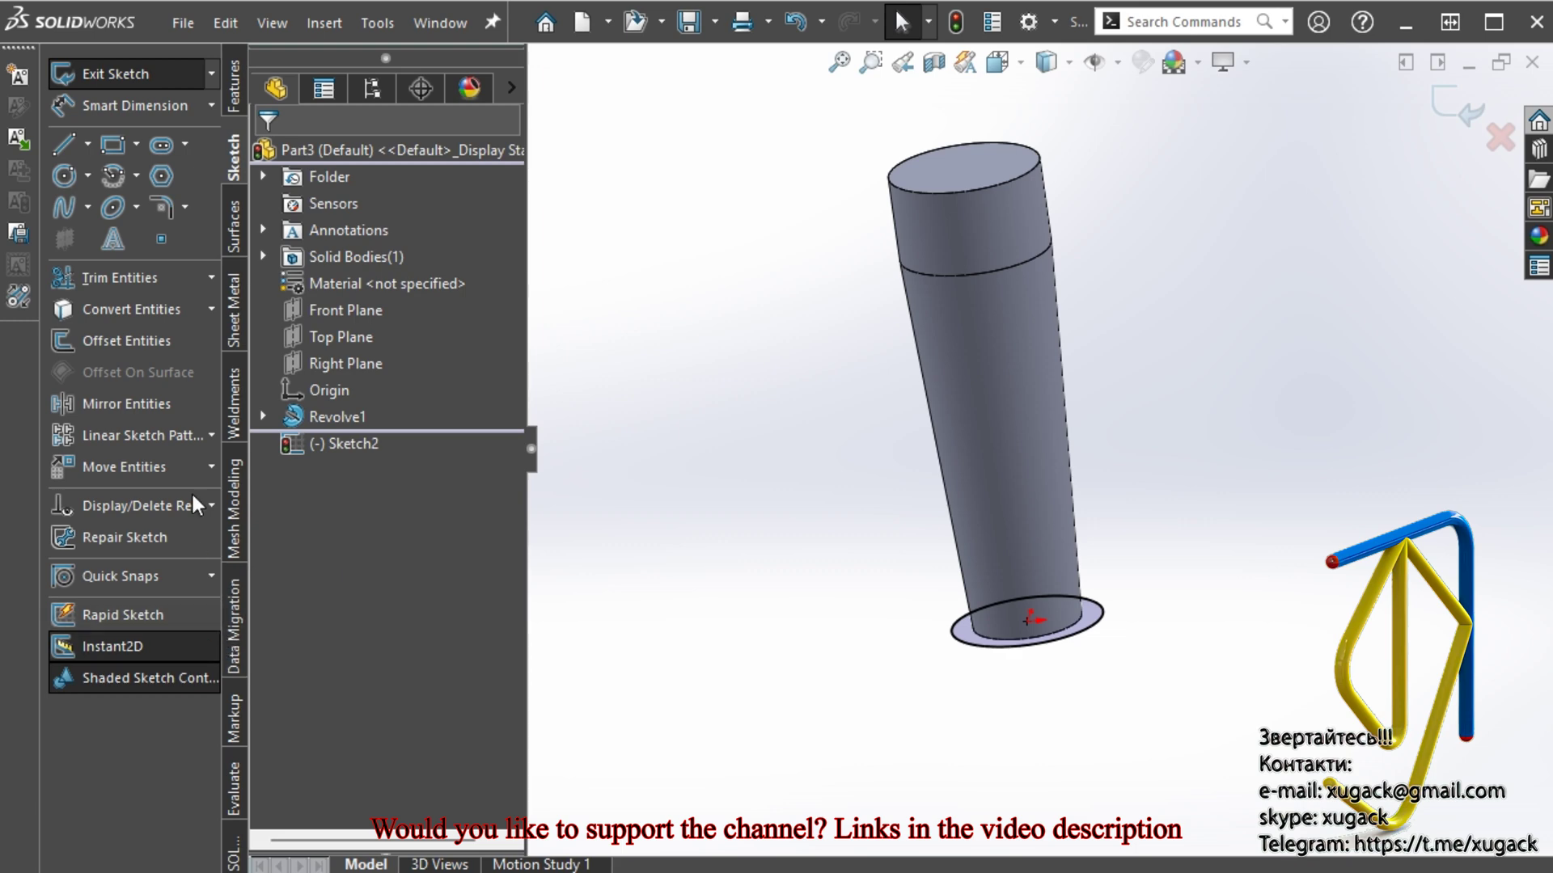
{"action": "left_click", "coordinate": [235, 87]}
Create a helix on the bottom circle defined by pitch and revolutions: 1 mm pitch, 11 revolutions
{"action": "left_click", "coordinate": [194, 727]}
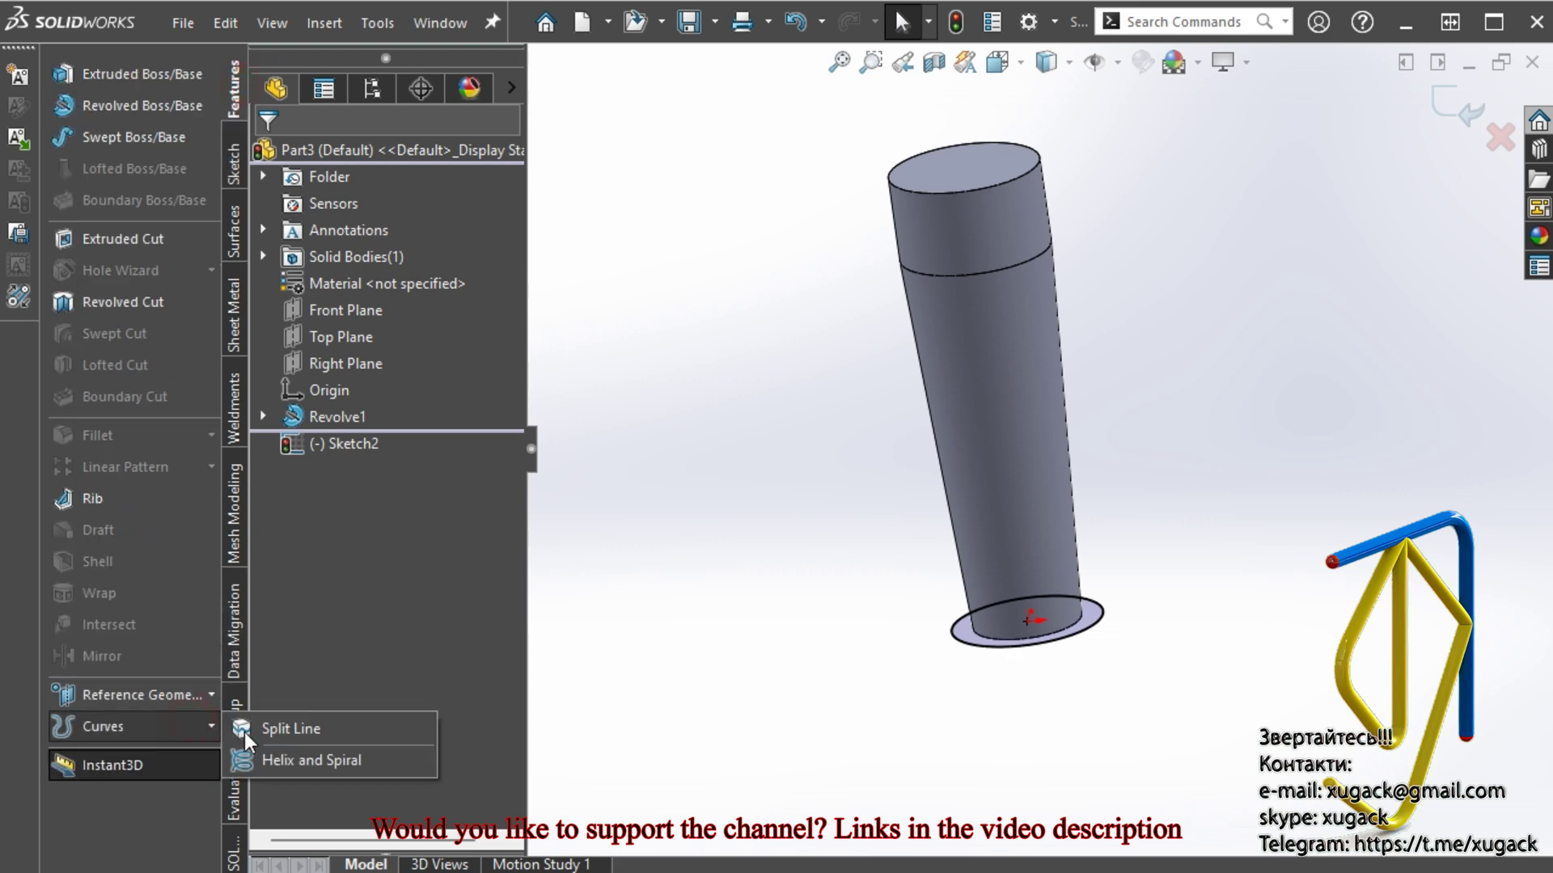
{"action": "left_click", "coordinate": [324, 763]}
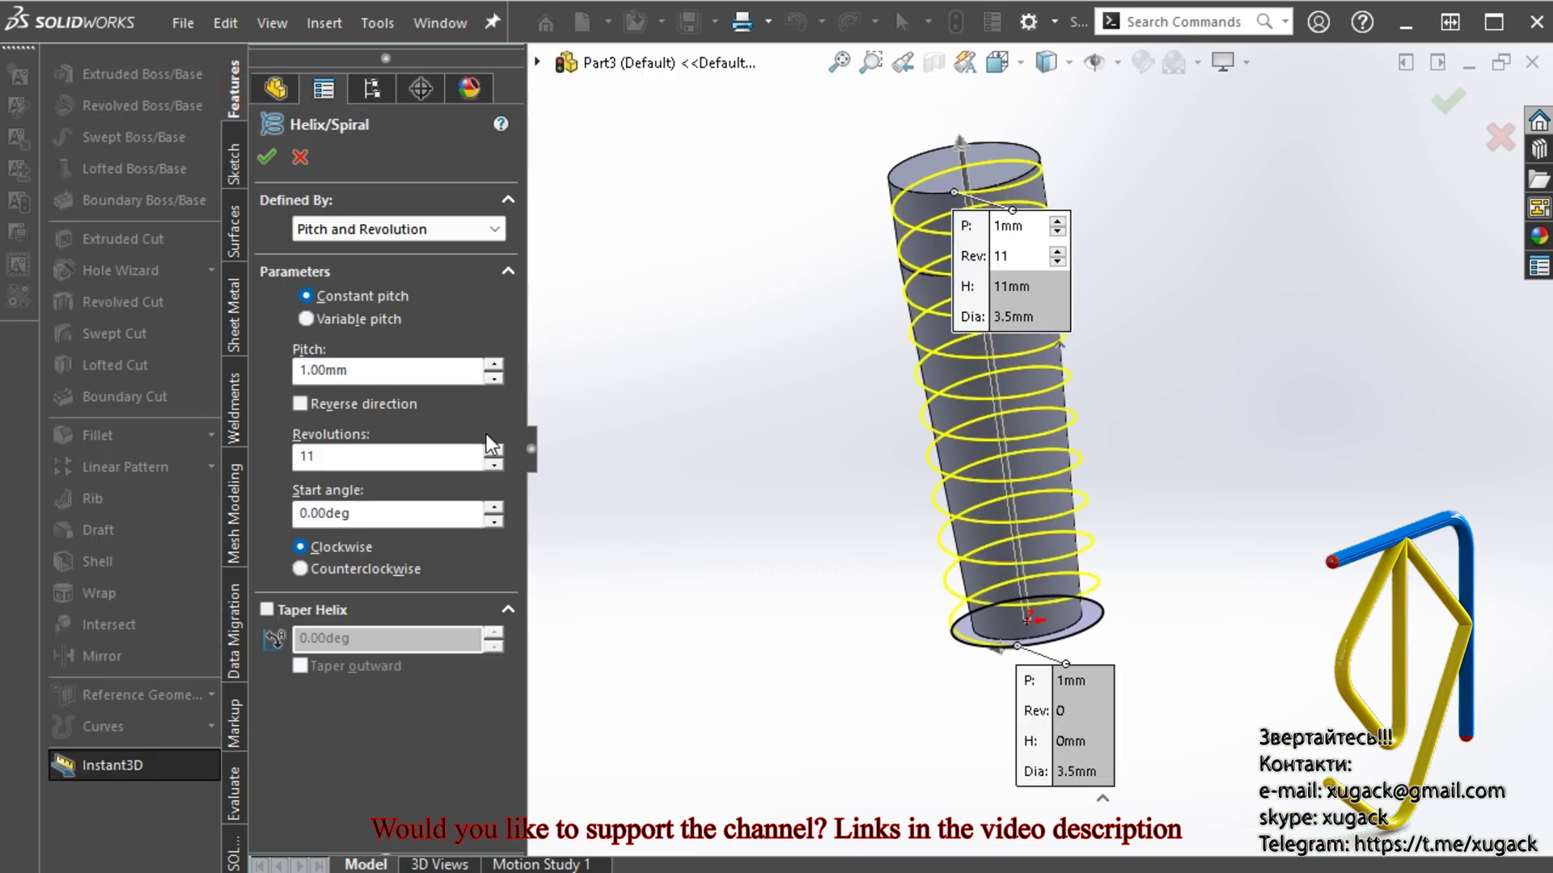
{"action": "left_click", "coordinate": [419, 228]}
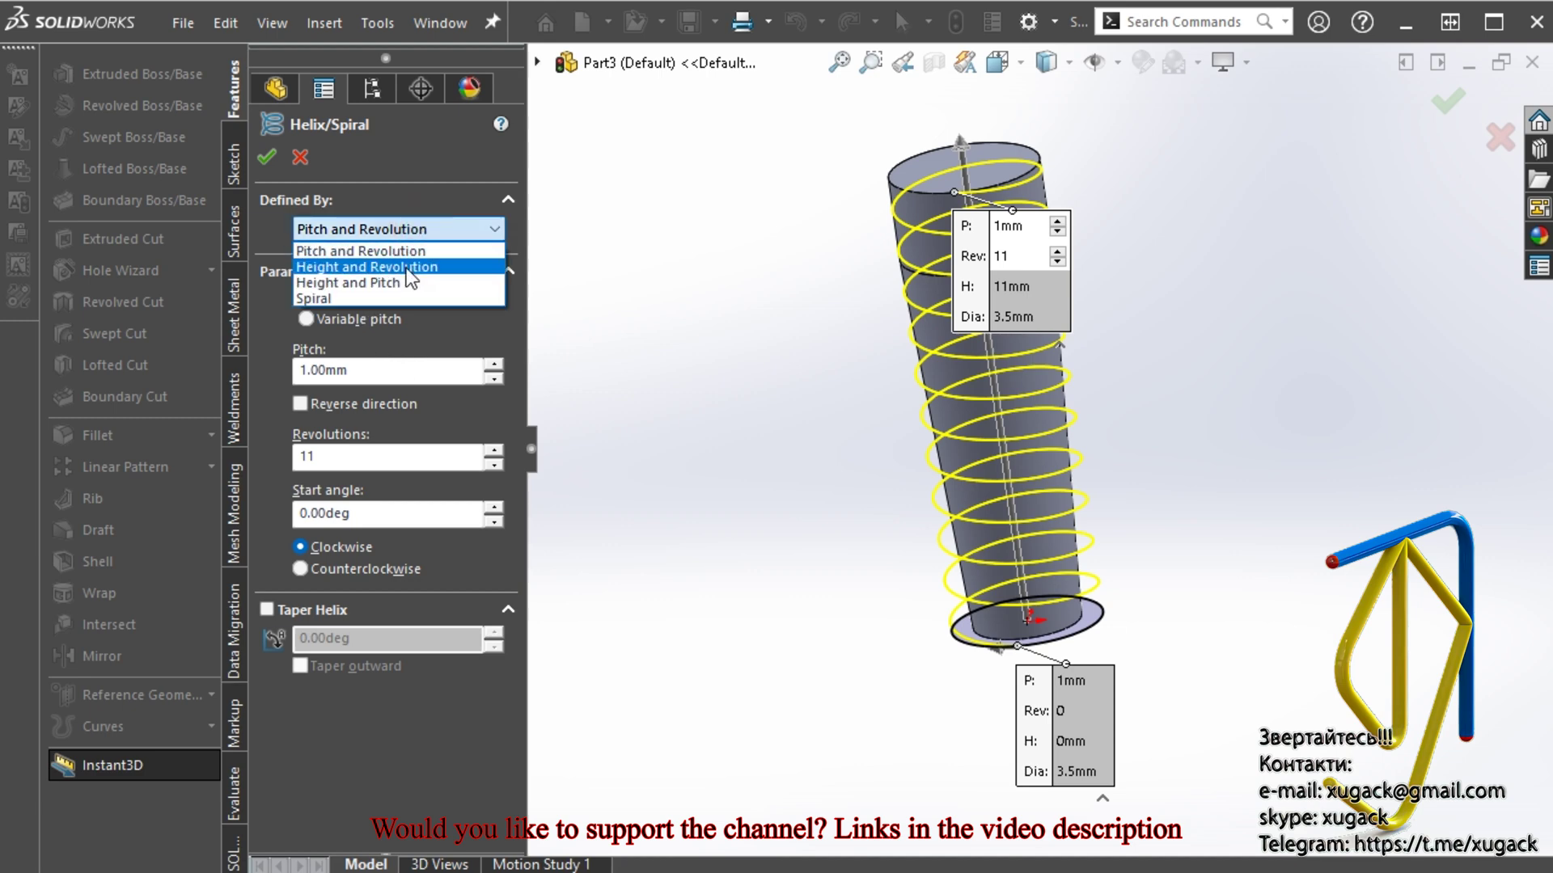
{"action": "left_click", "coordinate": [413, 265]}
{"action": "left_click", "coordinate": [444, 231]}
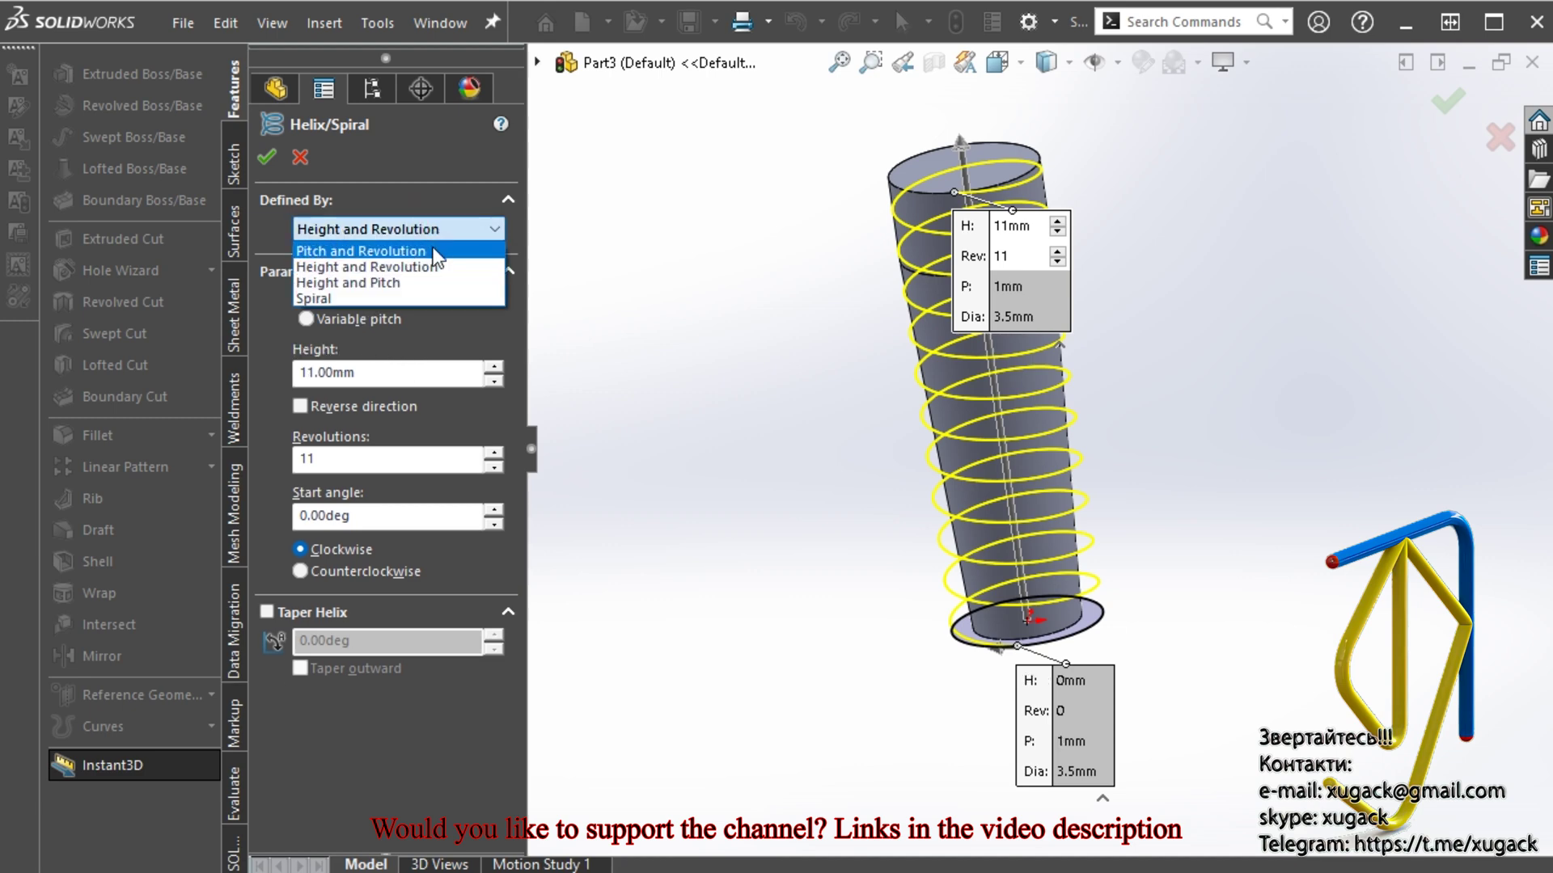
{"action": "left_click", "coordinate": [435, 252]}
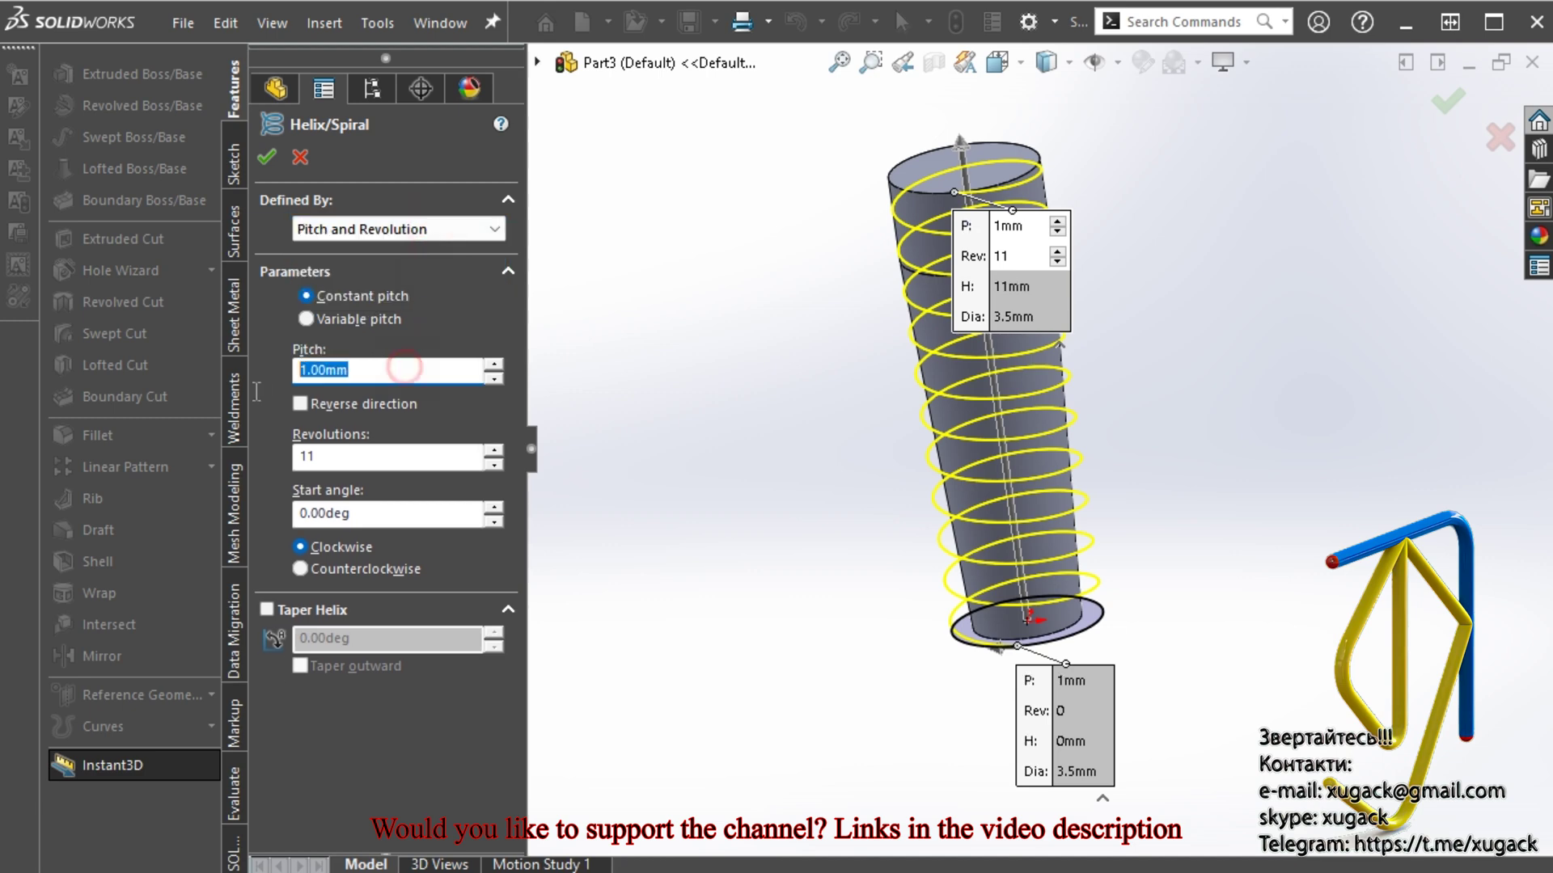
{"action": "type", "text": "1"}
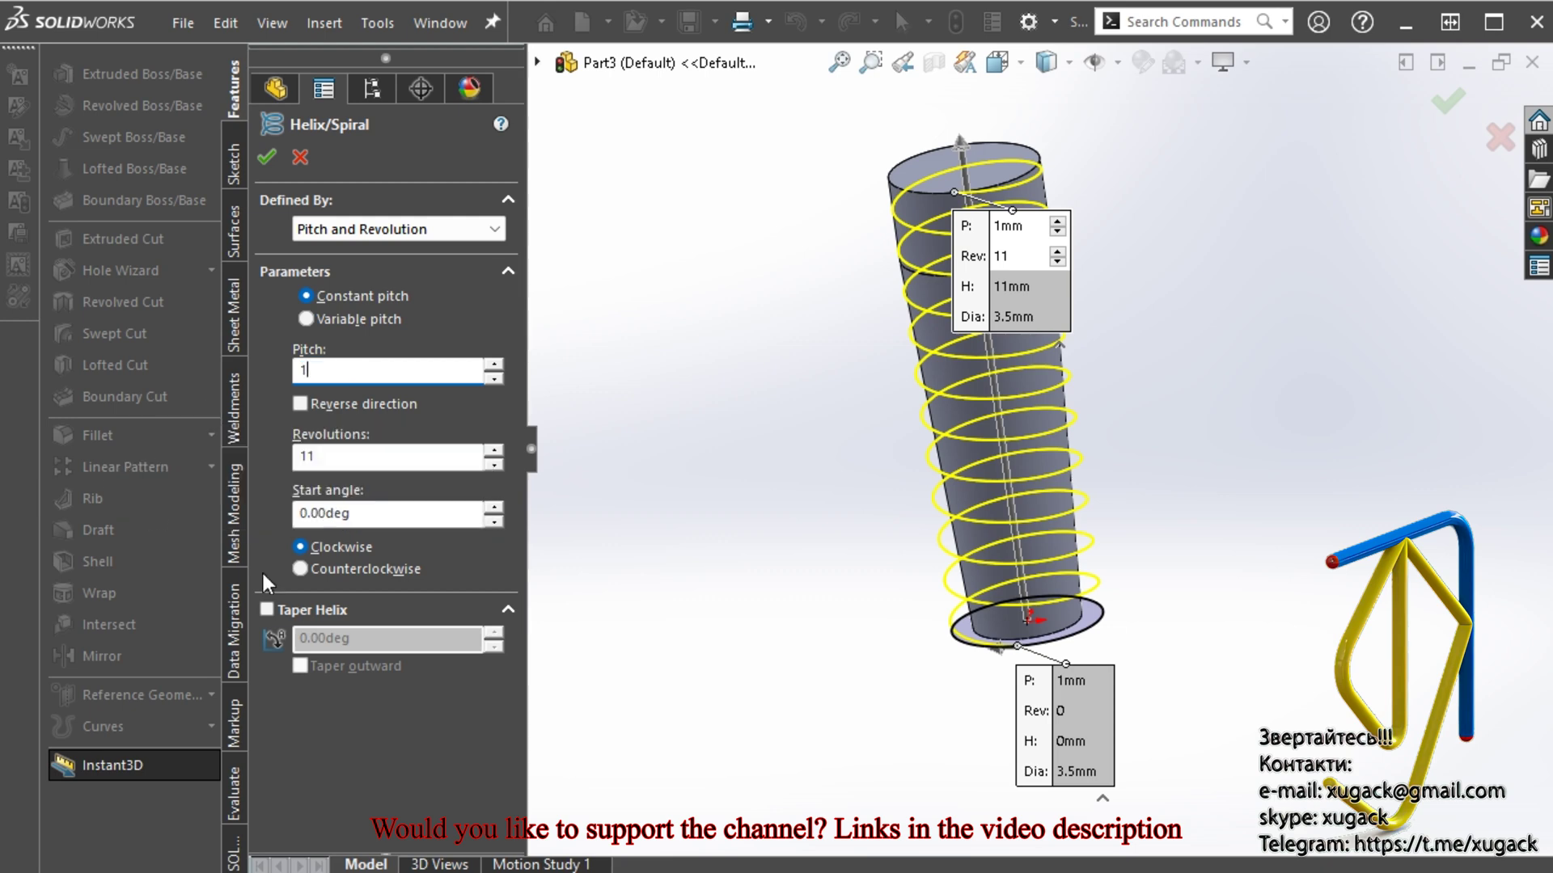
{"action": "middle_click_drag", "start_coordinate": [724, 511], "coordinate": [525, 486]}
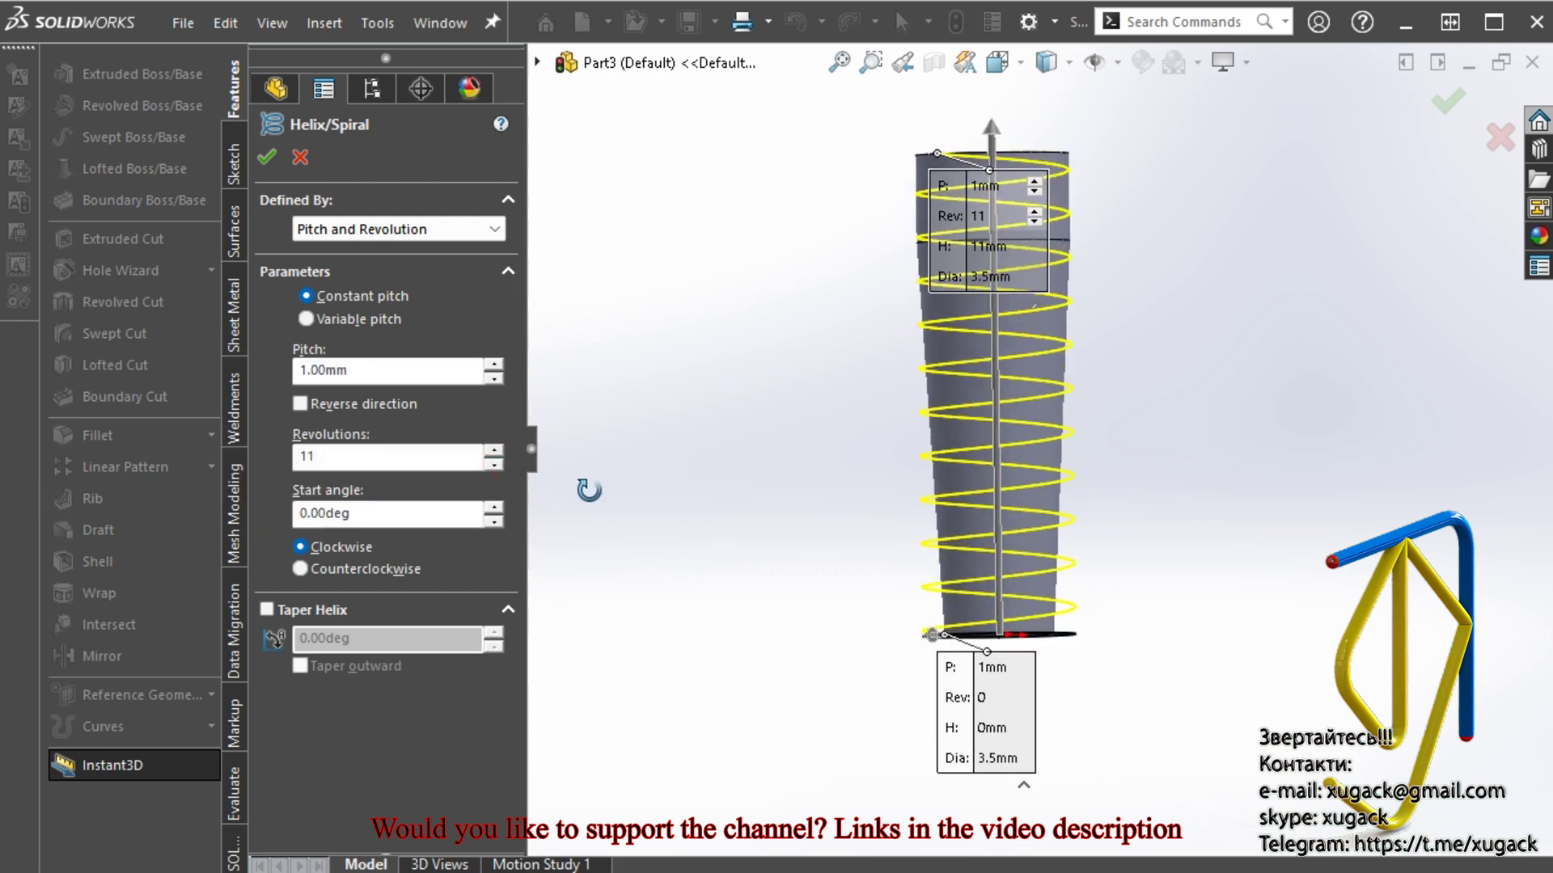
{"action": "left_click", "coordinate": [495, 464]}
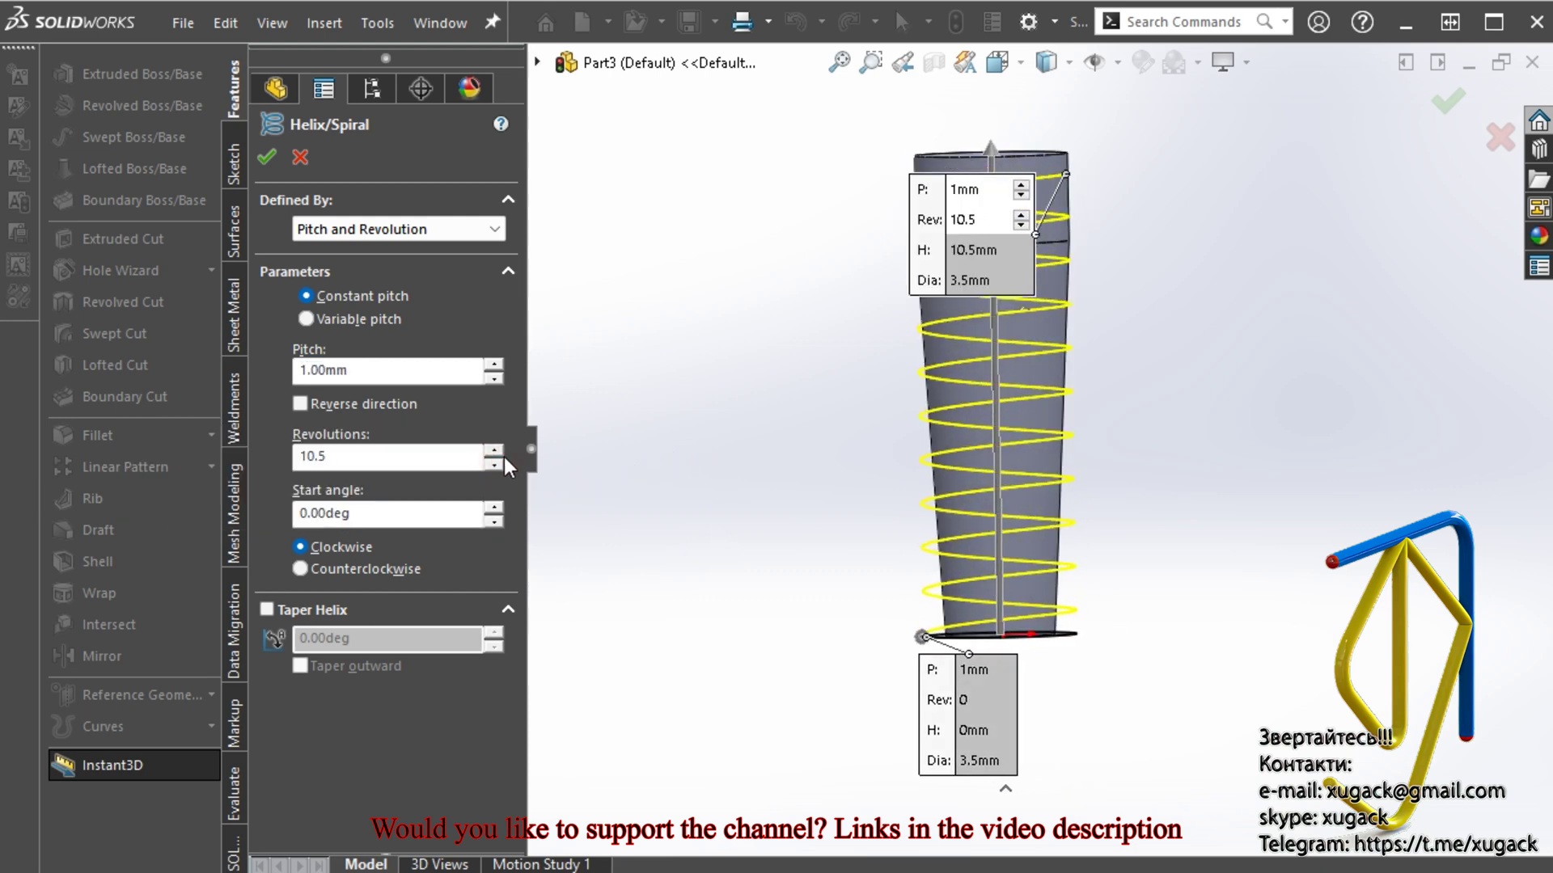
{"action": "left_click", "coordinate": [493, 451]}
{"action": "mouse_move", "coordinate": [550, 526]}
{"action": "middle_mouse_down"}
{"action": "mouse_move", "coordinate": [612, 596]}
{"action": "mouse_move", "coordinate": [693, 631]}
{"action": "mouse_move", "coordinate": [899, 659]}
{"action": "mouse_move", "coordinate": [831, 666]}
{"action": "middle_mouse_up"}
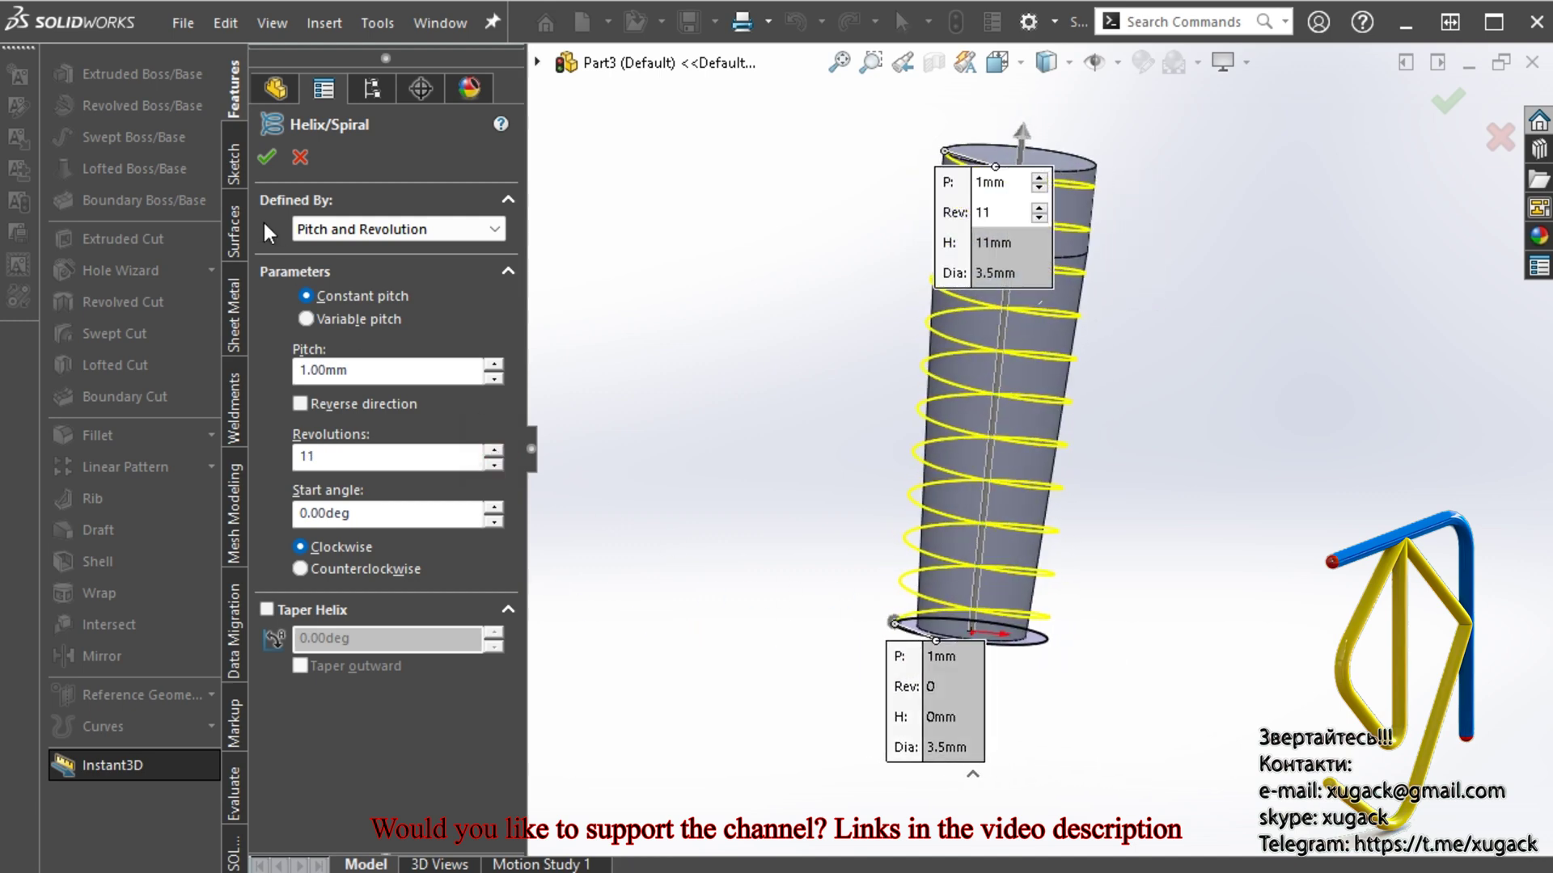
{"action": "left_click", "coordinate": [267, 157]}
{"action": "mouse_move", "coordinate": [606, 502]}
{"action": "middle_mouse_down"}
{"action": "mouse_move", "coordinate": [652, 571]}
{"action": "mouse_move", "coordinate": [662, 555]}
{"action": "mouse_move", "coordinate": [749, 562]}
{"action": "mouse_move", "coordinate": [790, 610]}
{"action": "middle_mouse_up"}
Sketch a line on the Top Plane from the origin outward past the cylinder
{"action": "left_click", "coordinate": [344, 337]}
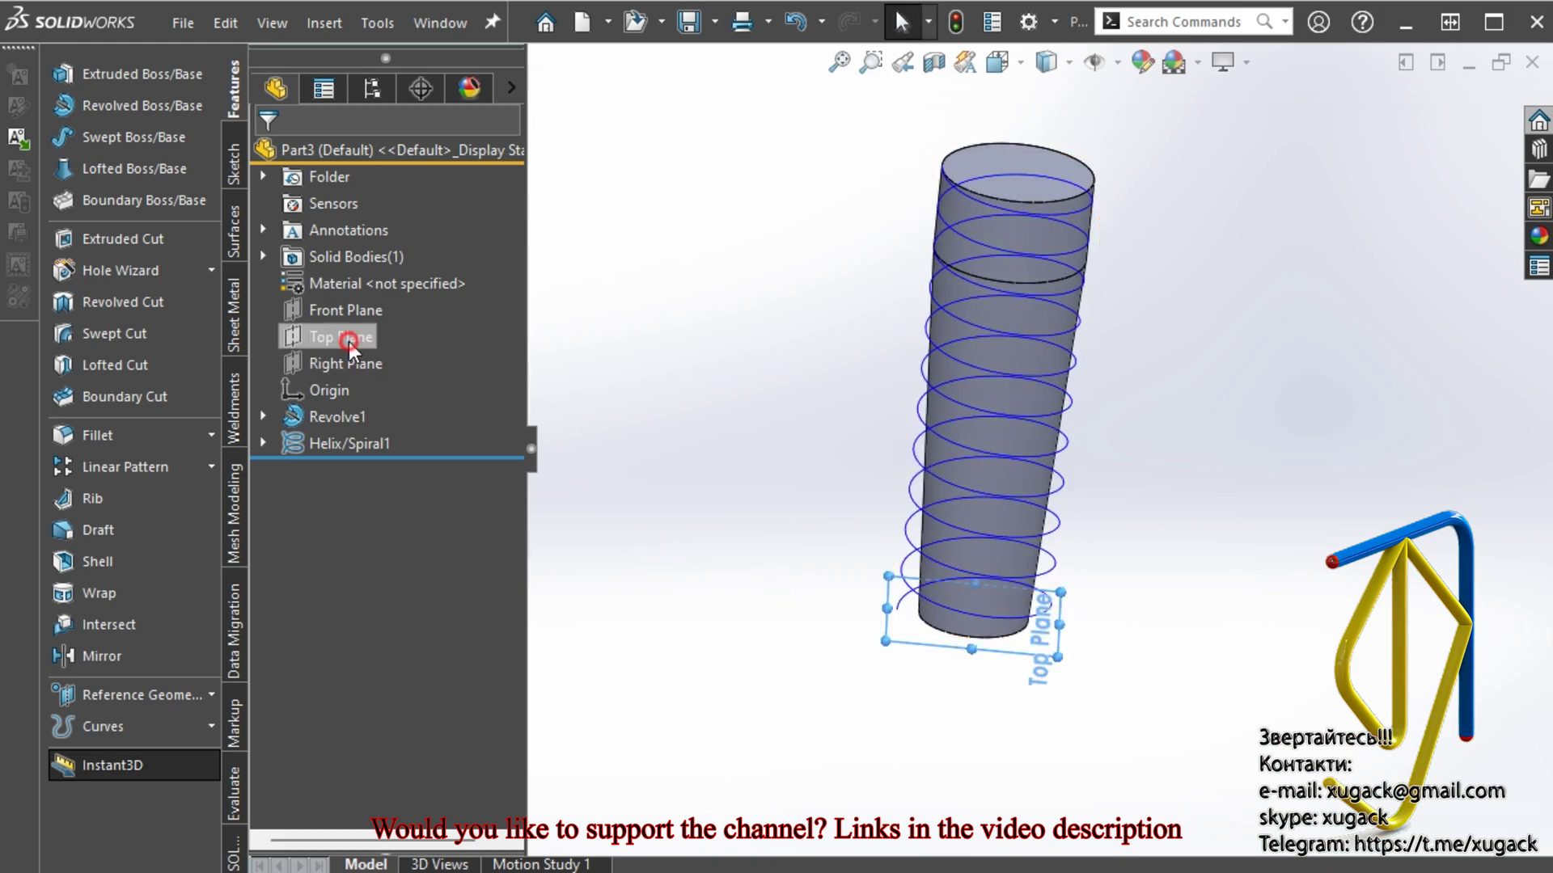
{"action": "left_click", "coordinate": [370, 305]}
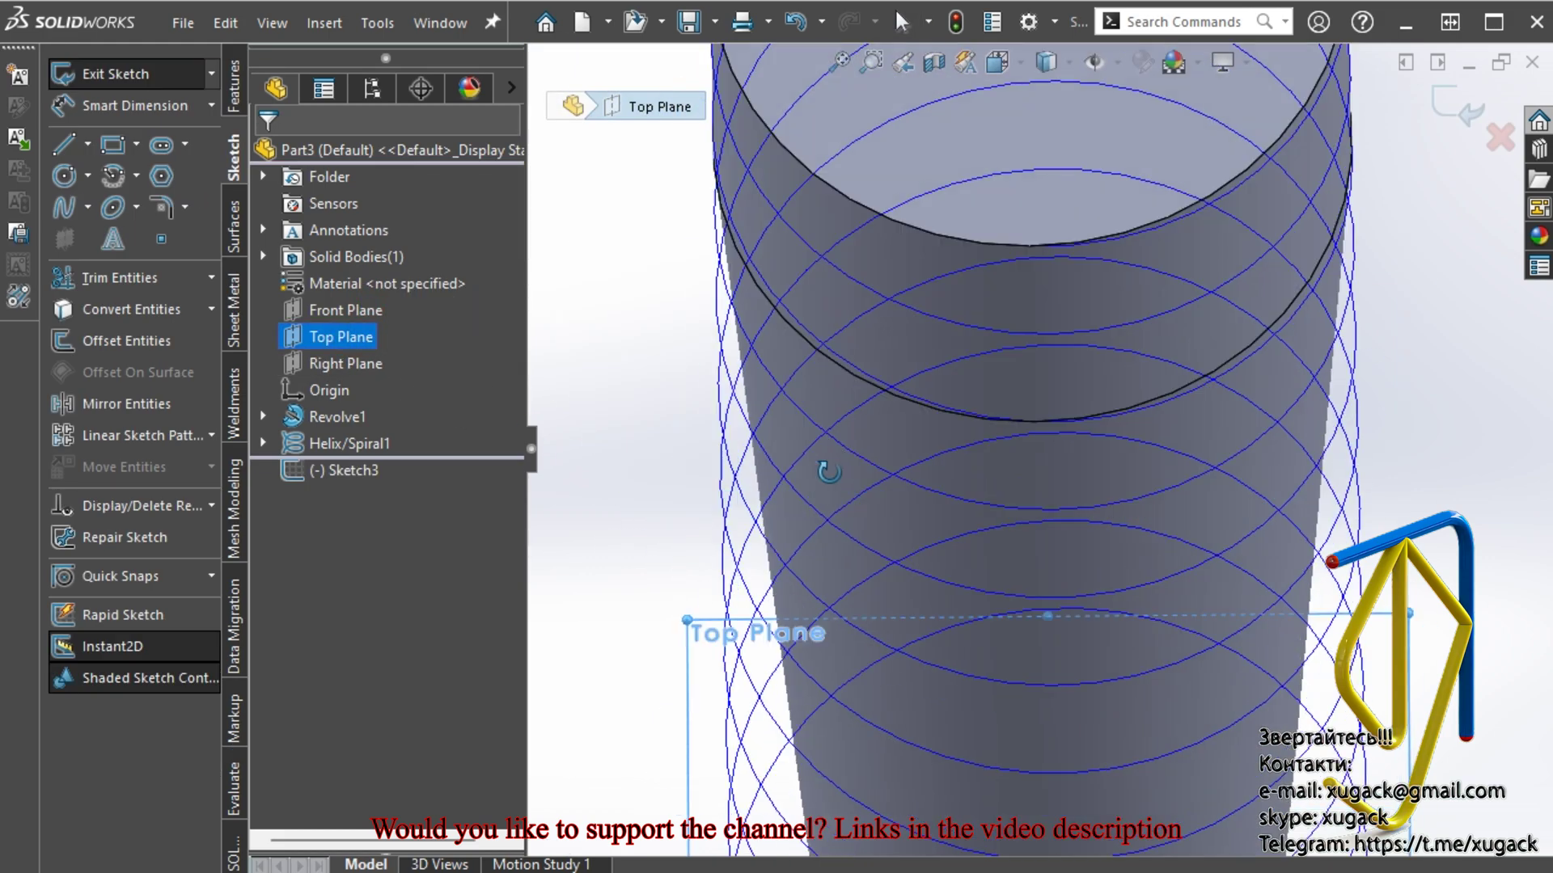
{"action": "middle_click_drag", "start_coordinate": [694, 582], "coordinate": [841, 572]}
{"action": "key", "text": "f"}
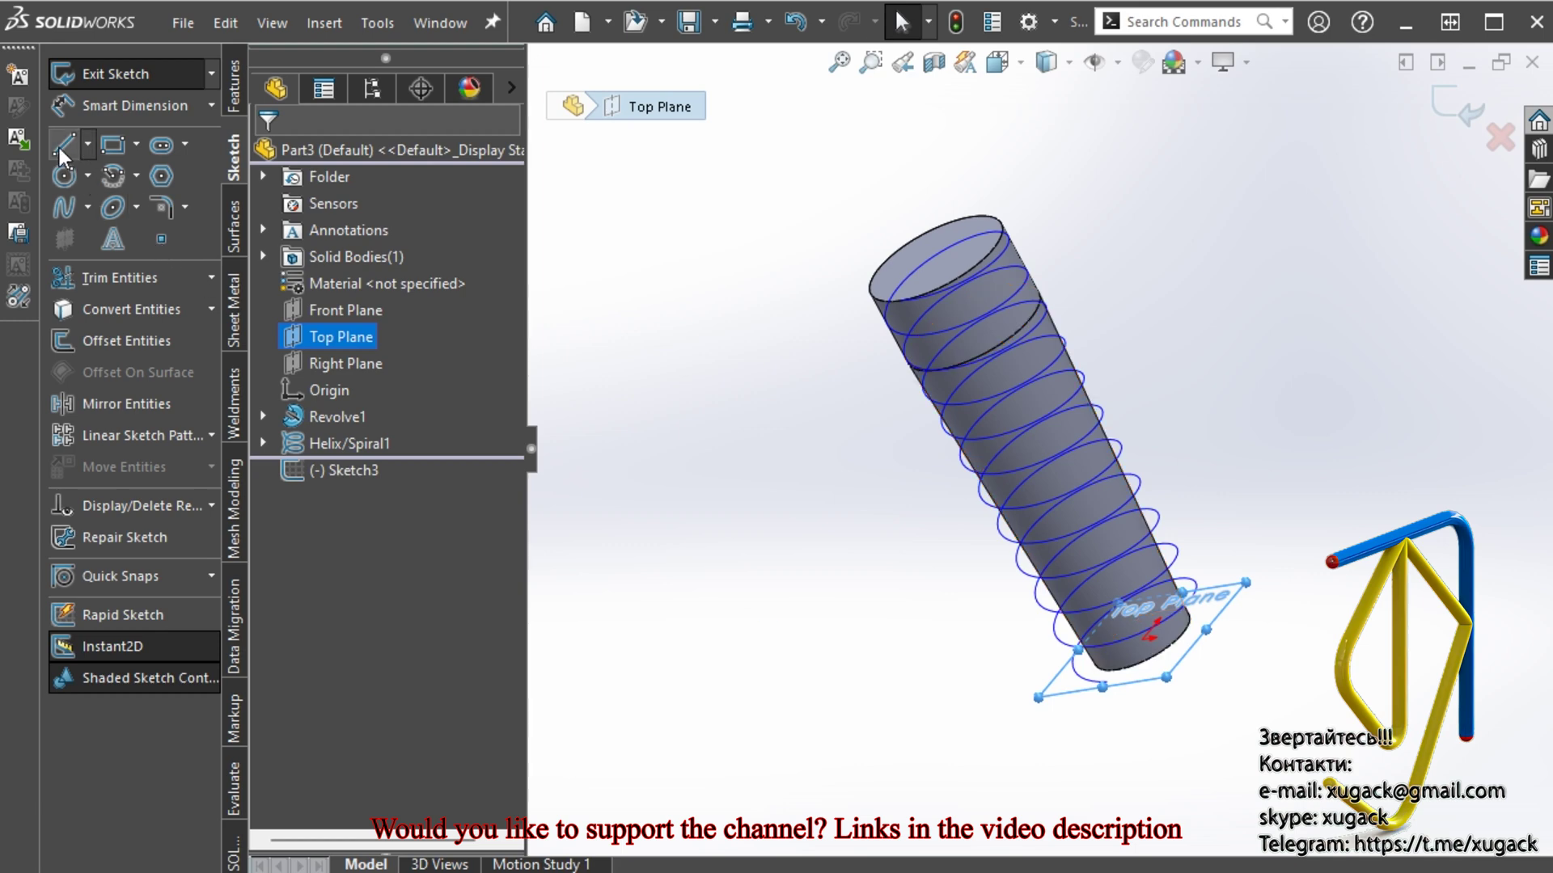
{"action": "left_click", "coordinate": [63, 150]}
{"action": "scroll", "coordinate": [1213, 560], "scroll_direction": "down", "scroll_amount": 3}
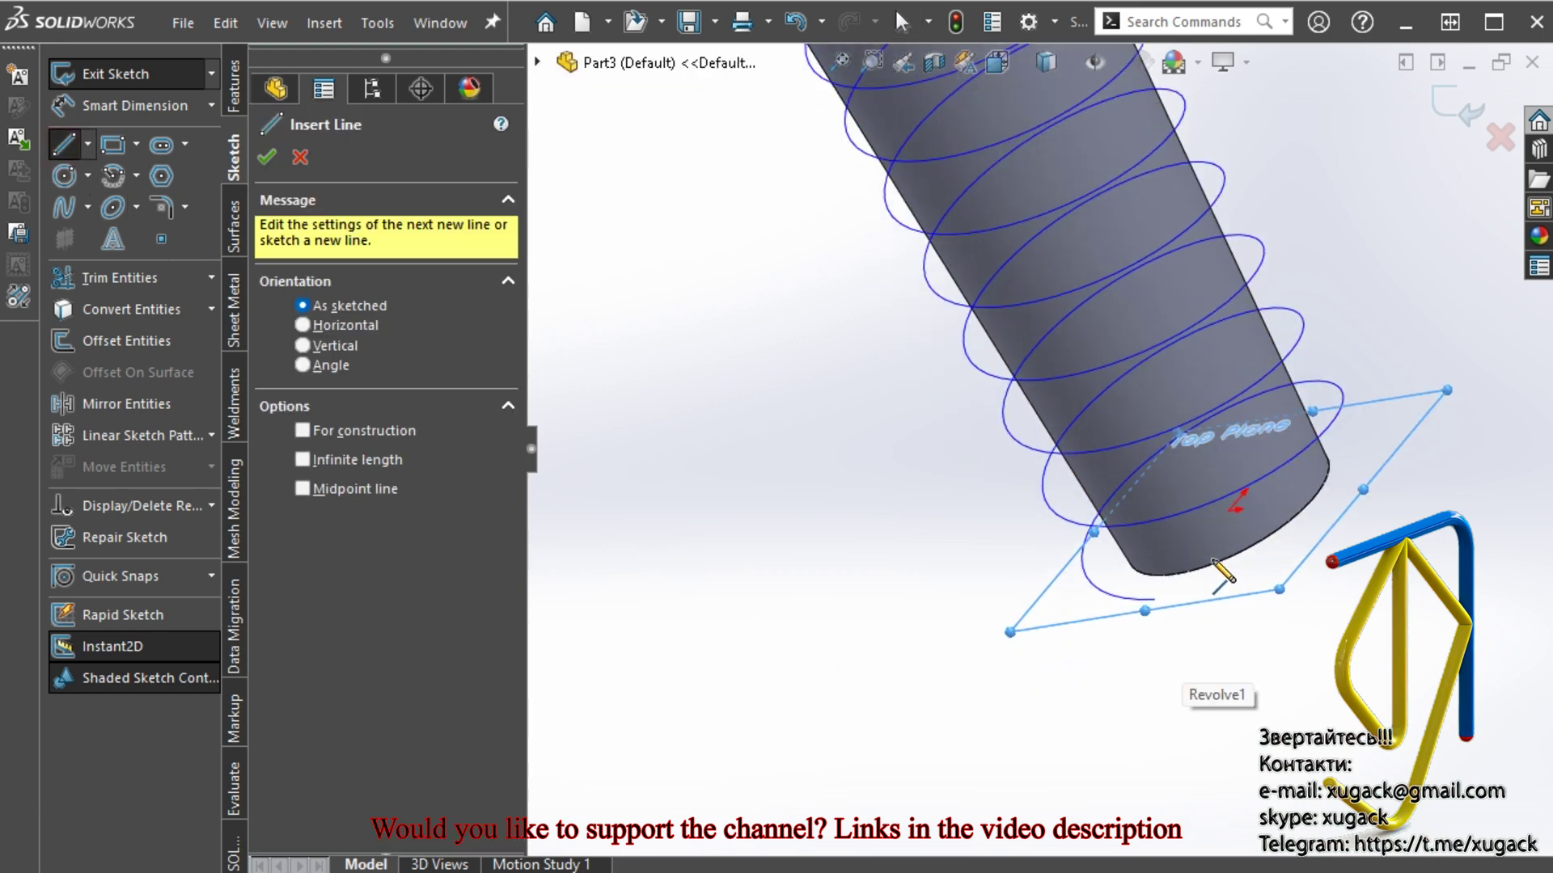
{"action": "left_click", "coordinate": [1239, 498]}
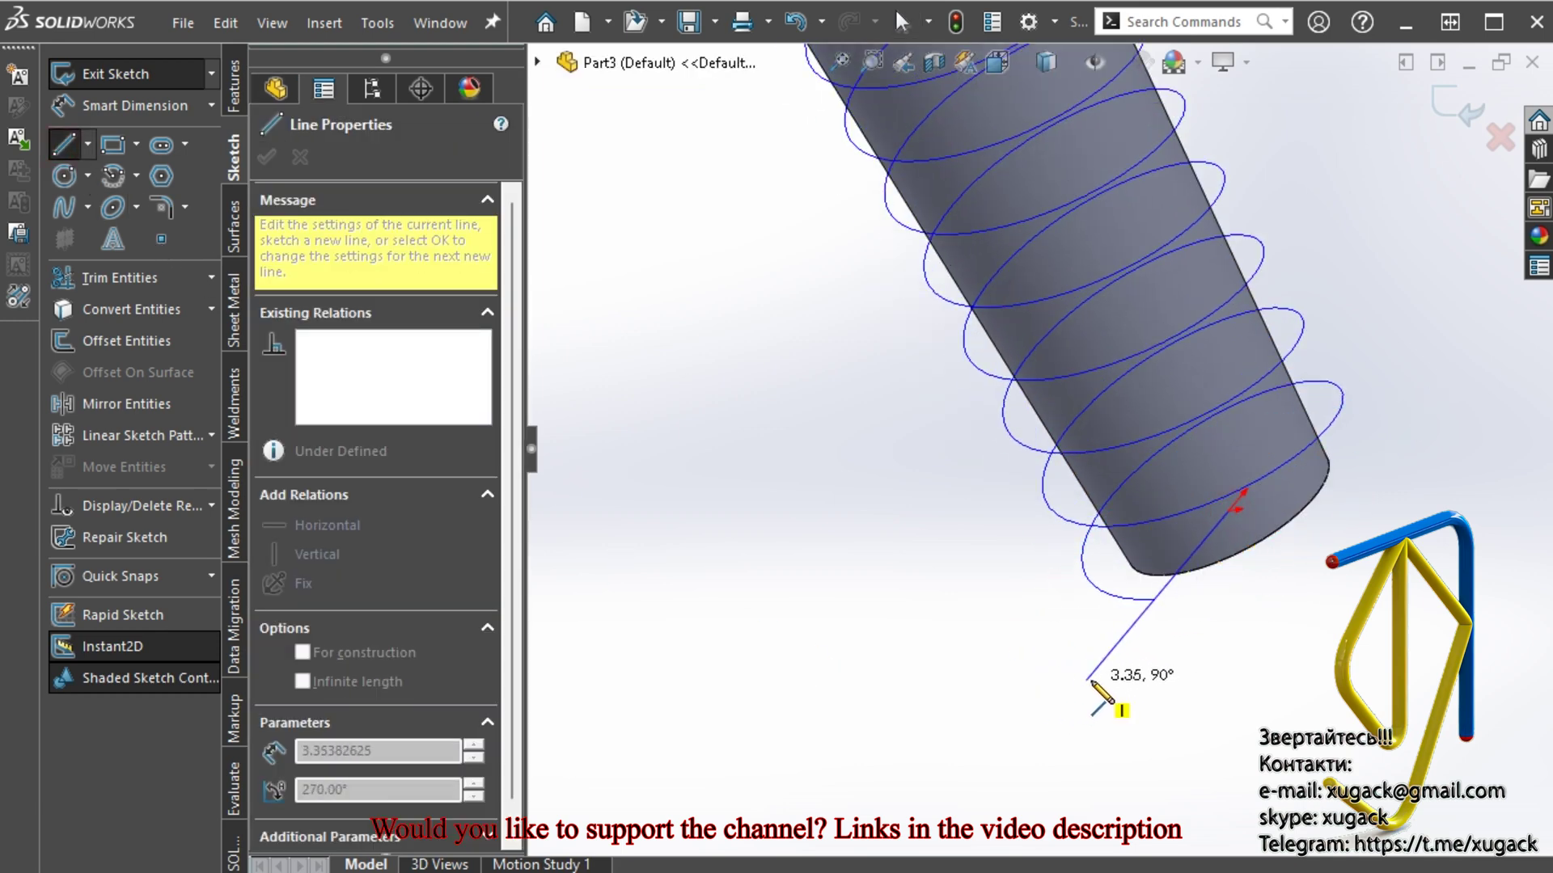
{"action": "left_click", "coordinate": [1087, 681]}
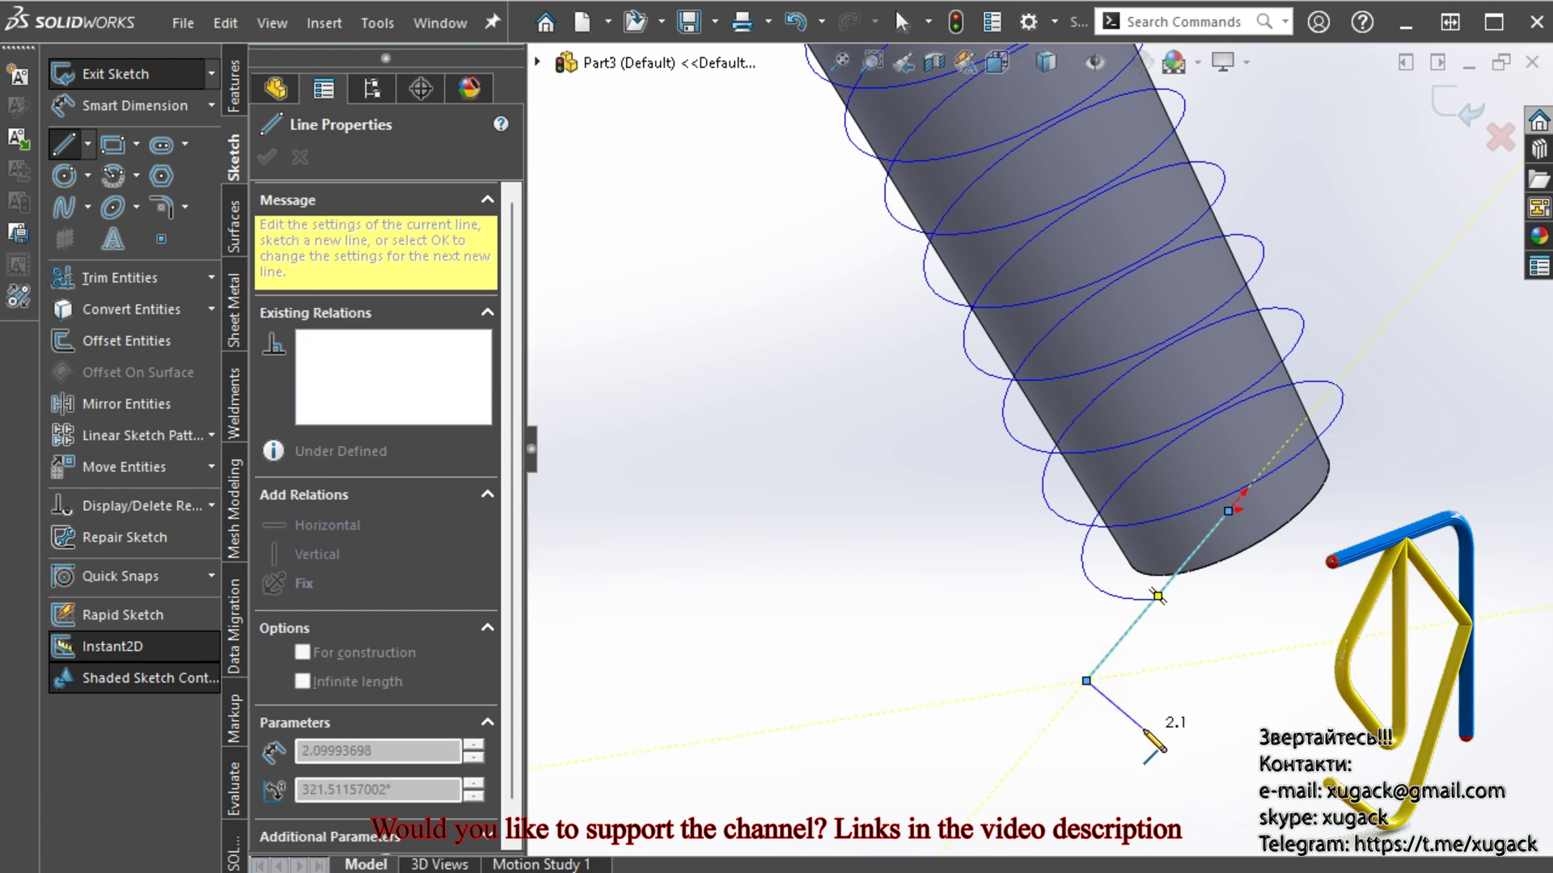
{"action": "key", "text": "Escape"}
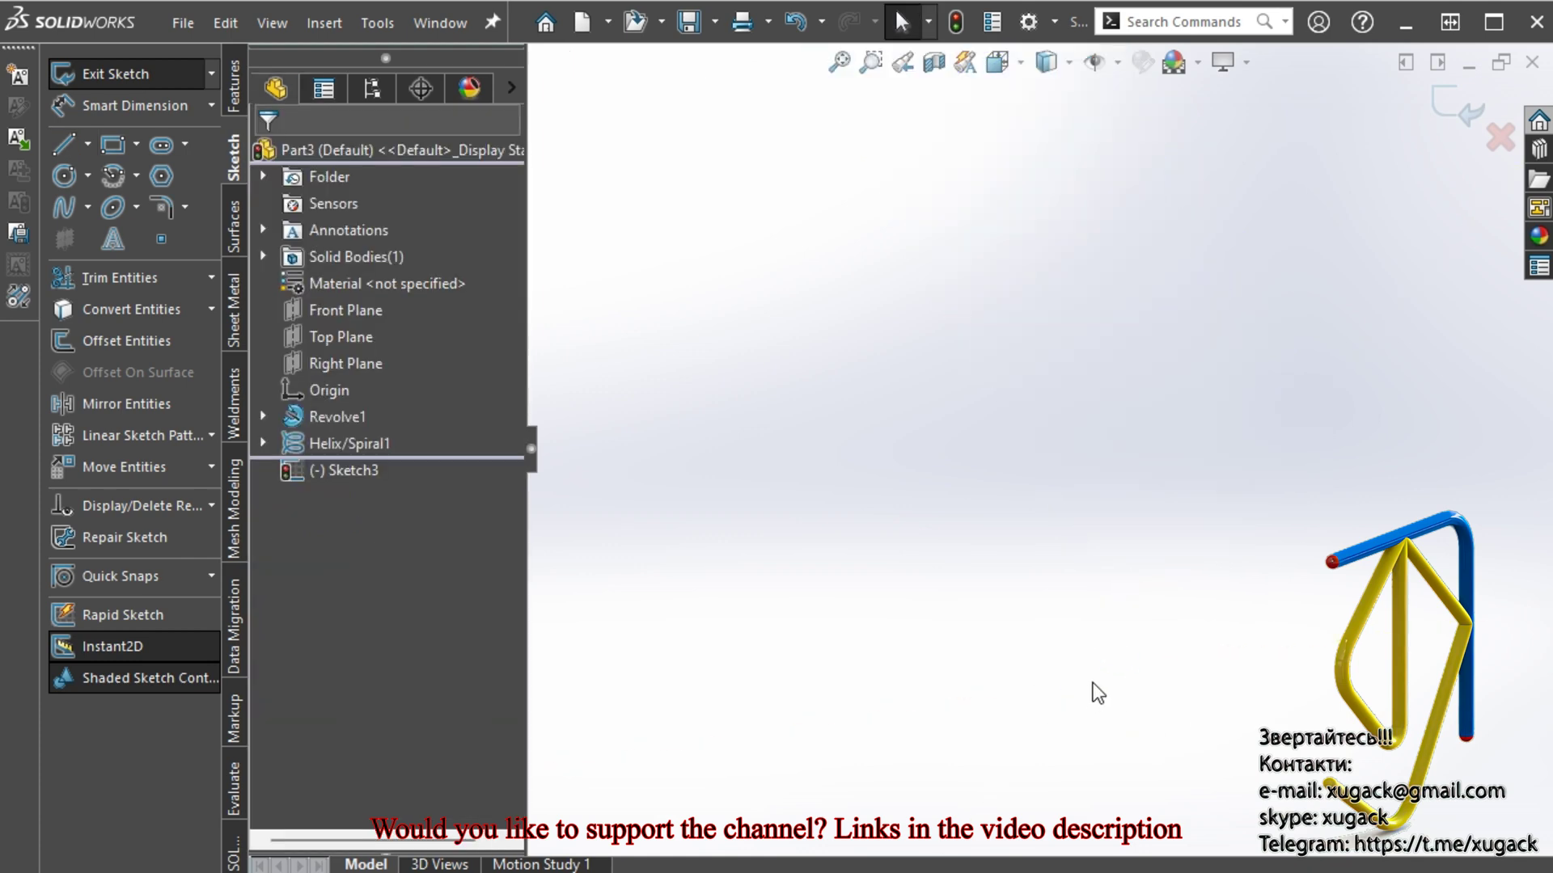
Start a swept surface using the Sketch3 line as its profile
{"action": "scroll", "coordinate": [1354, 360], "scroll_direction": "down", "scroll_amount": 10}
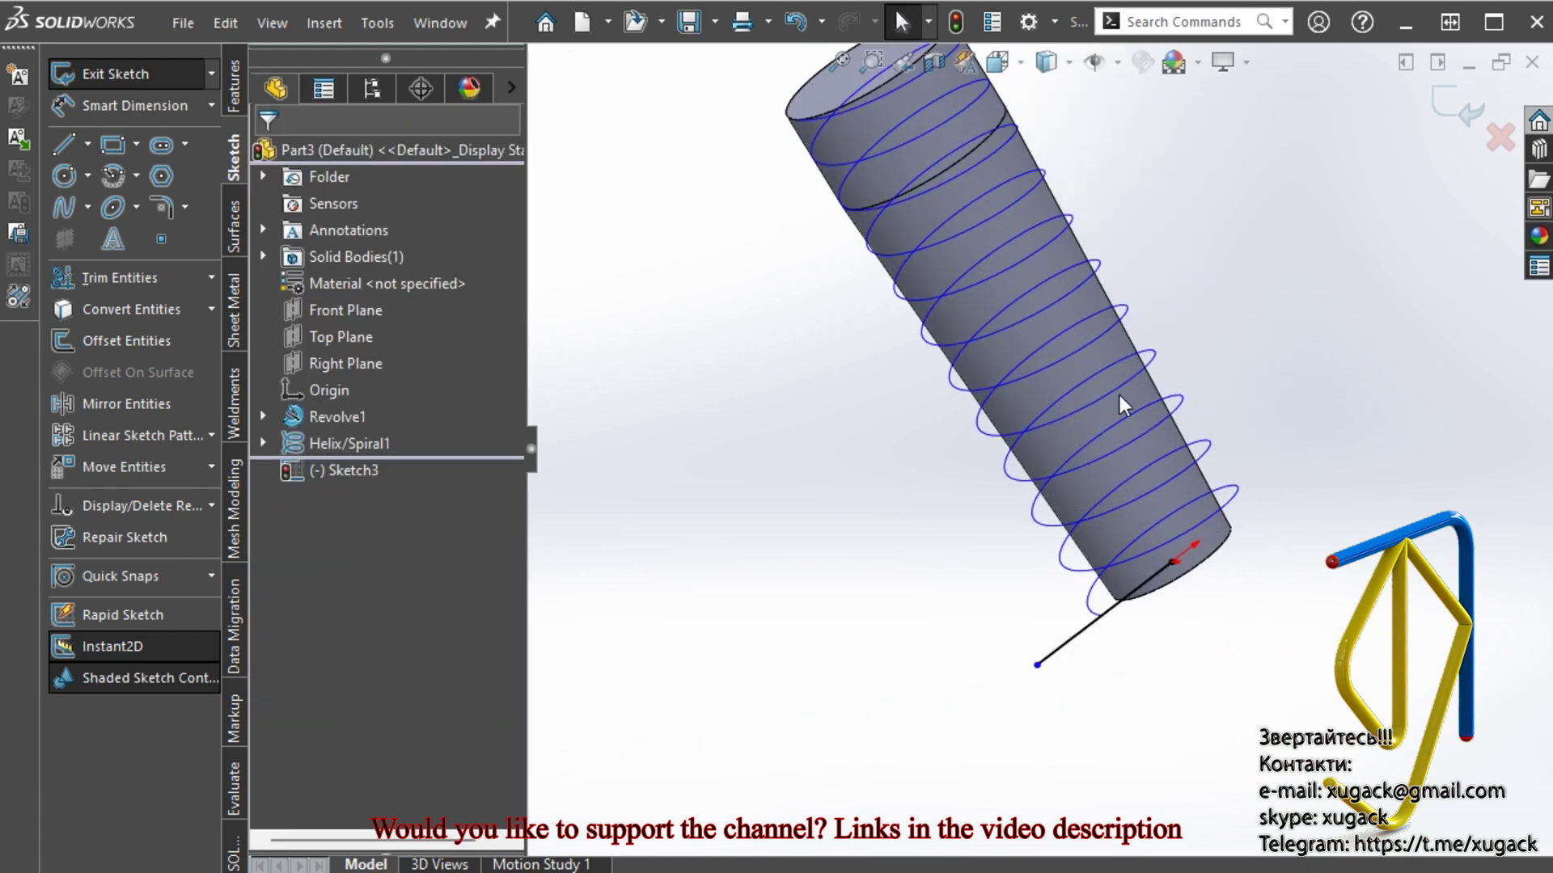
{"action": "left_click", "coordinate": [234, 226]}
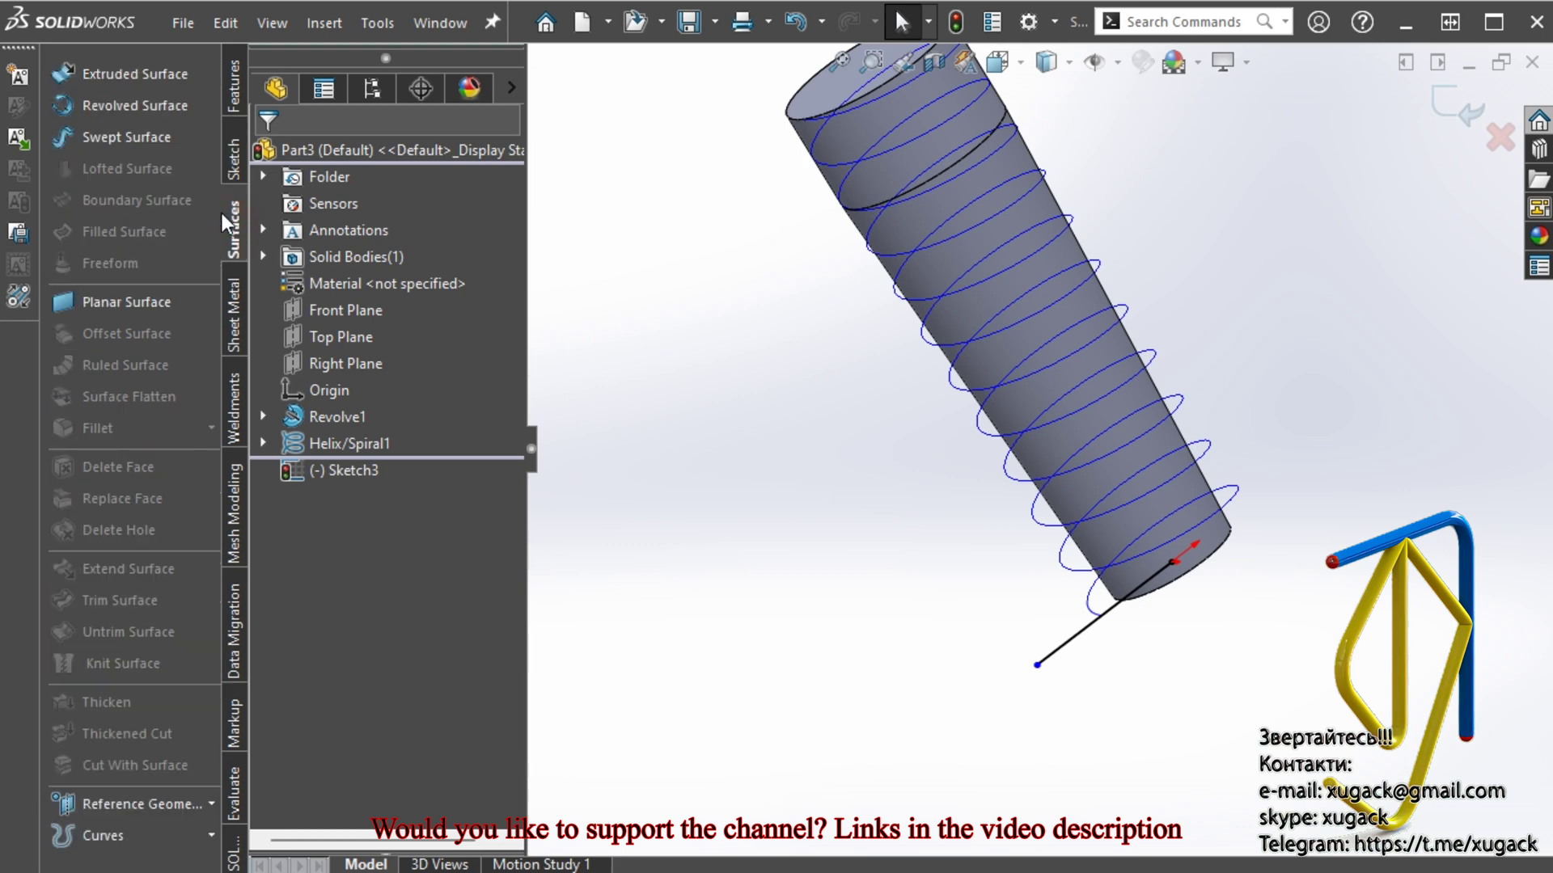
{"action": "left_click", "coordinate": [126, 136]}
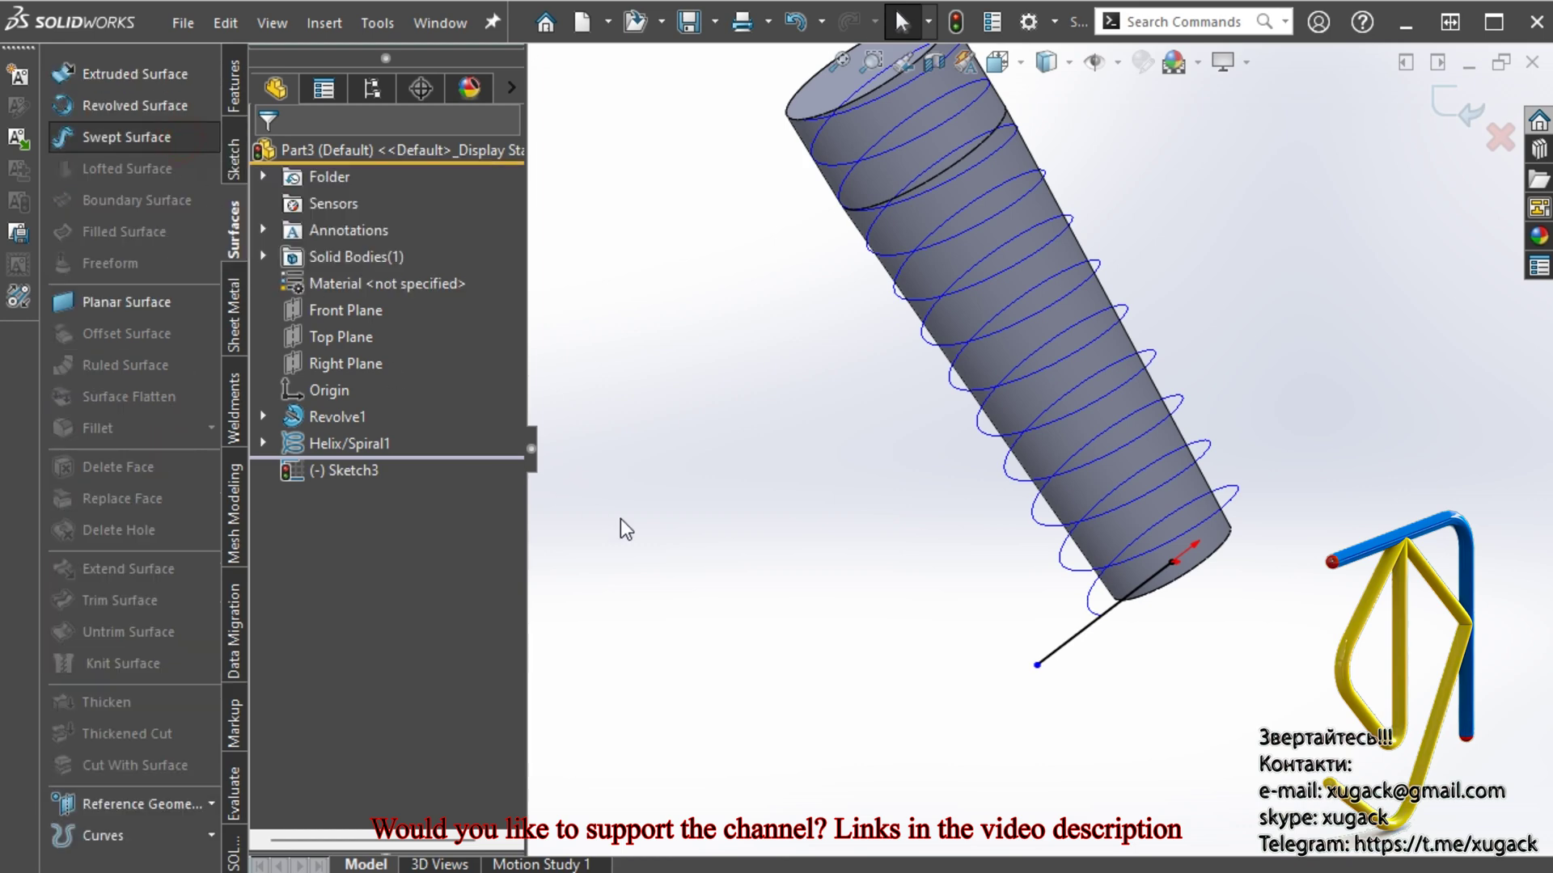
Sweep the line along Helix/Spiral1 with profile twist set by a Top Plane direction vector
{"action": "left_click", "coordinate": [1086, 615]}
{"action": "left_click", "coordinate": [505, 404]}
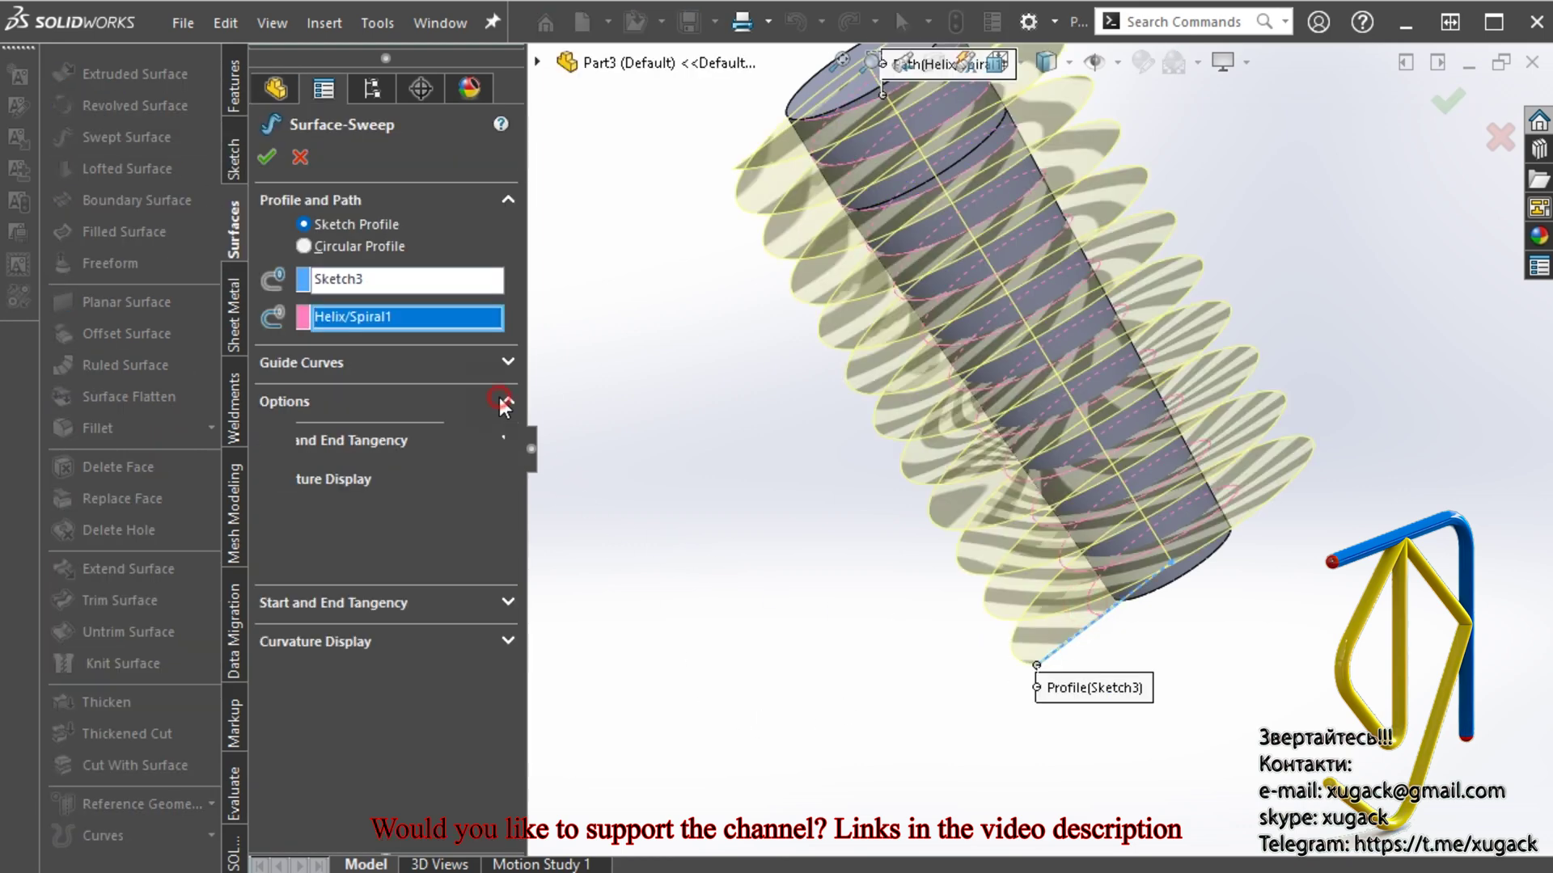
{"action": "left_click", "coordinate": [458, 502]}
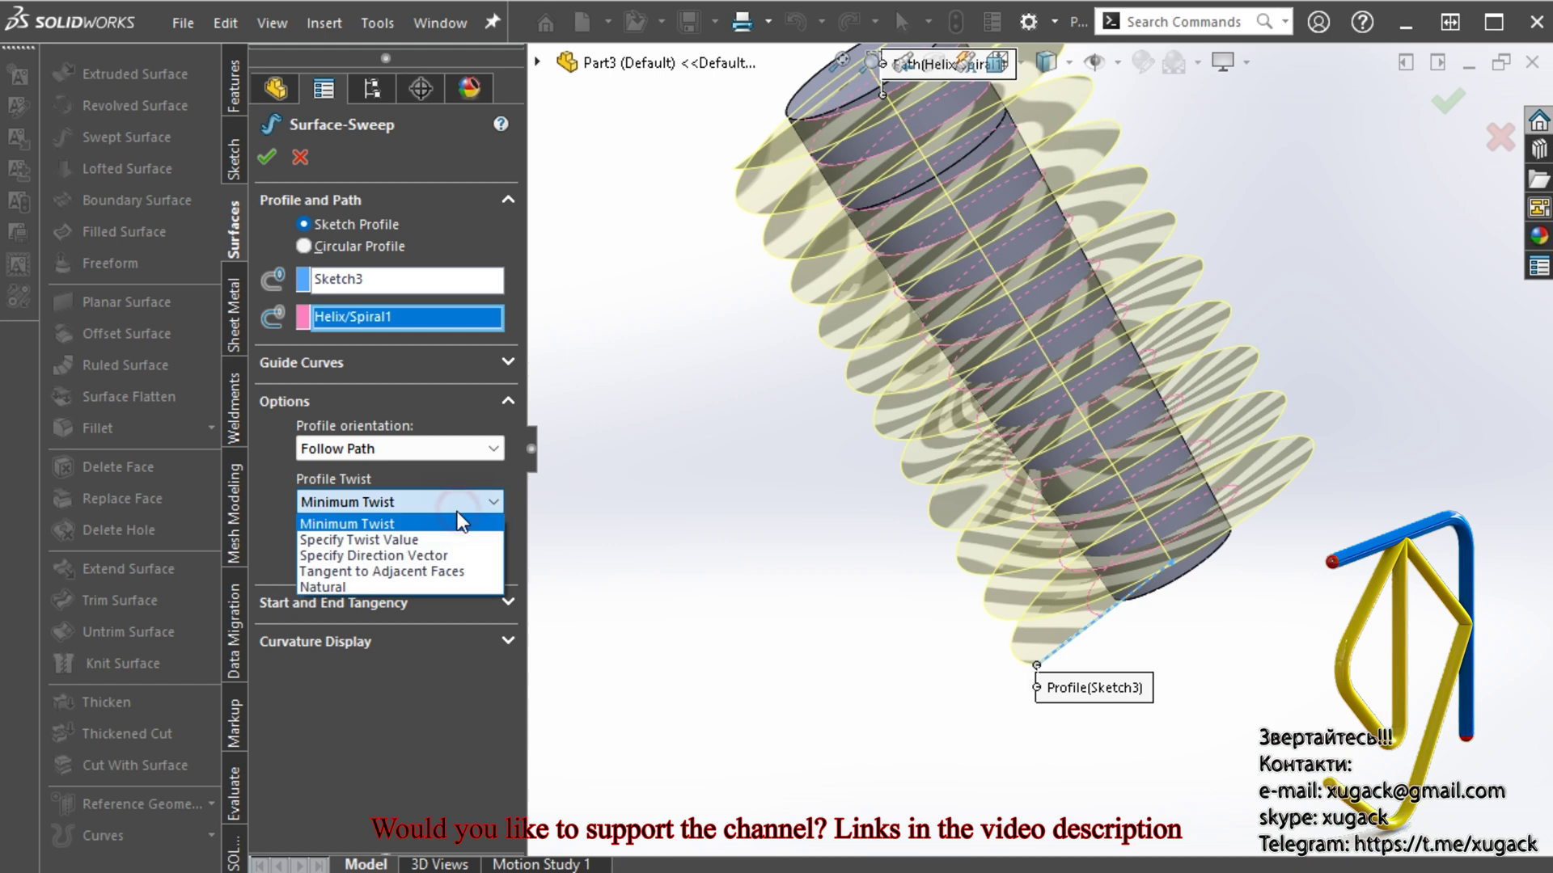
{"action": "left_click", "coordinate": [448, 553]}
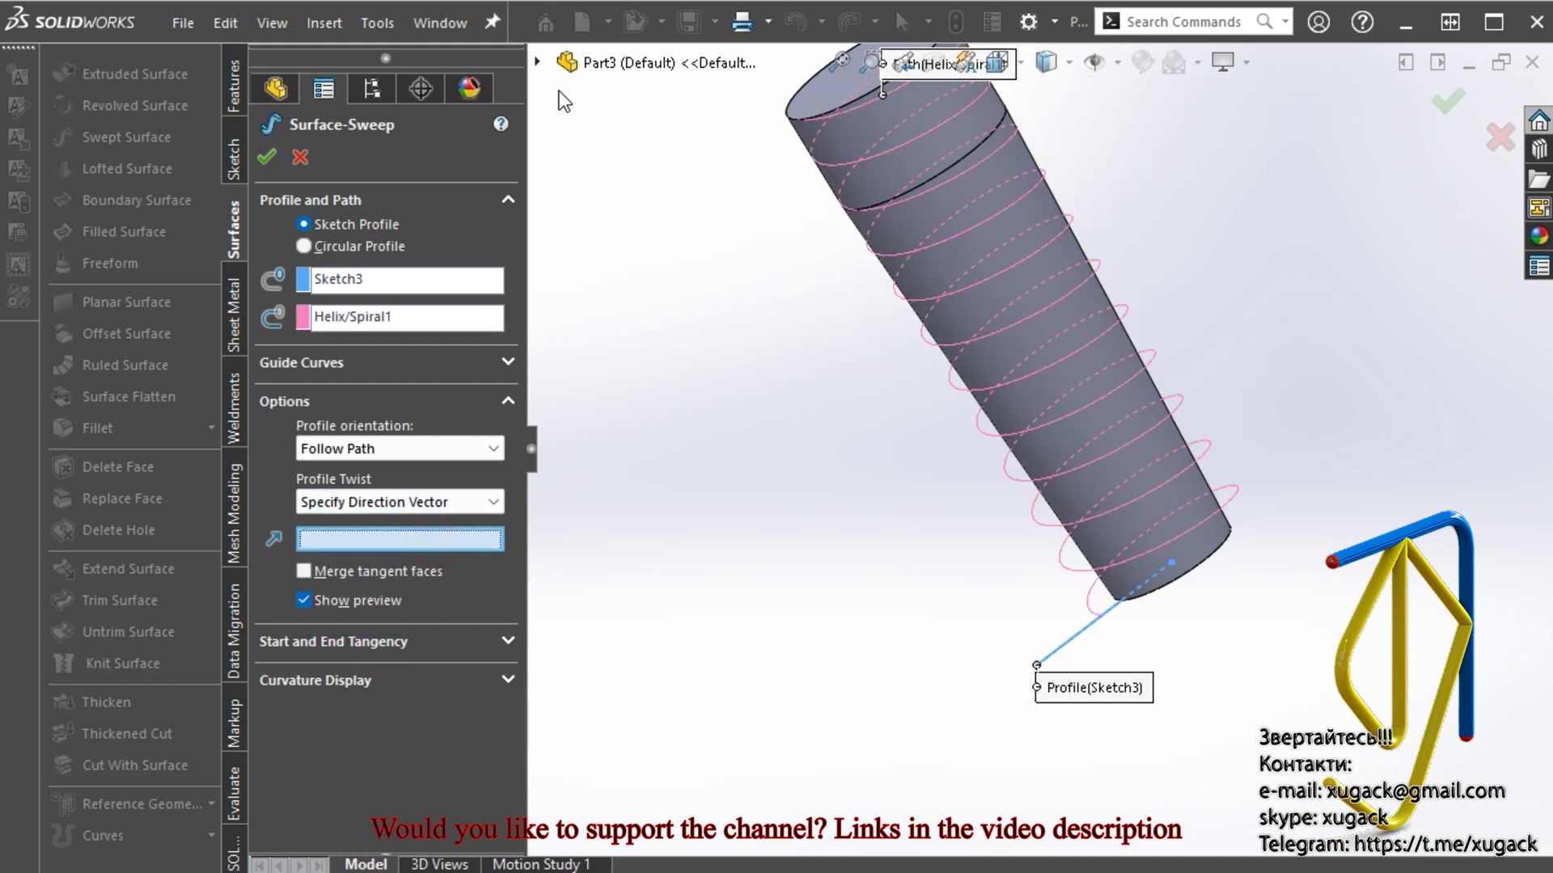
{"action": "left_click", "coordinate": [538, 62]}
{"action": "left_click", "coordinate": [642, 250]}
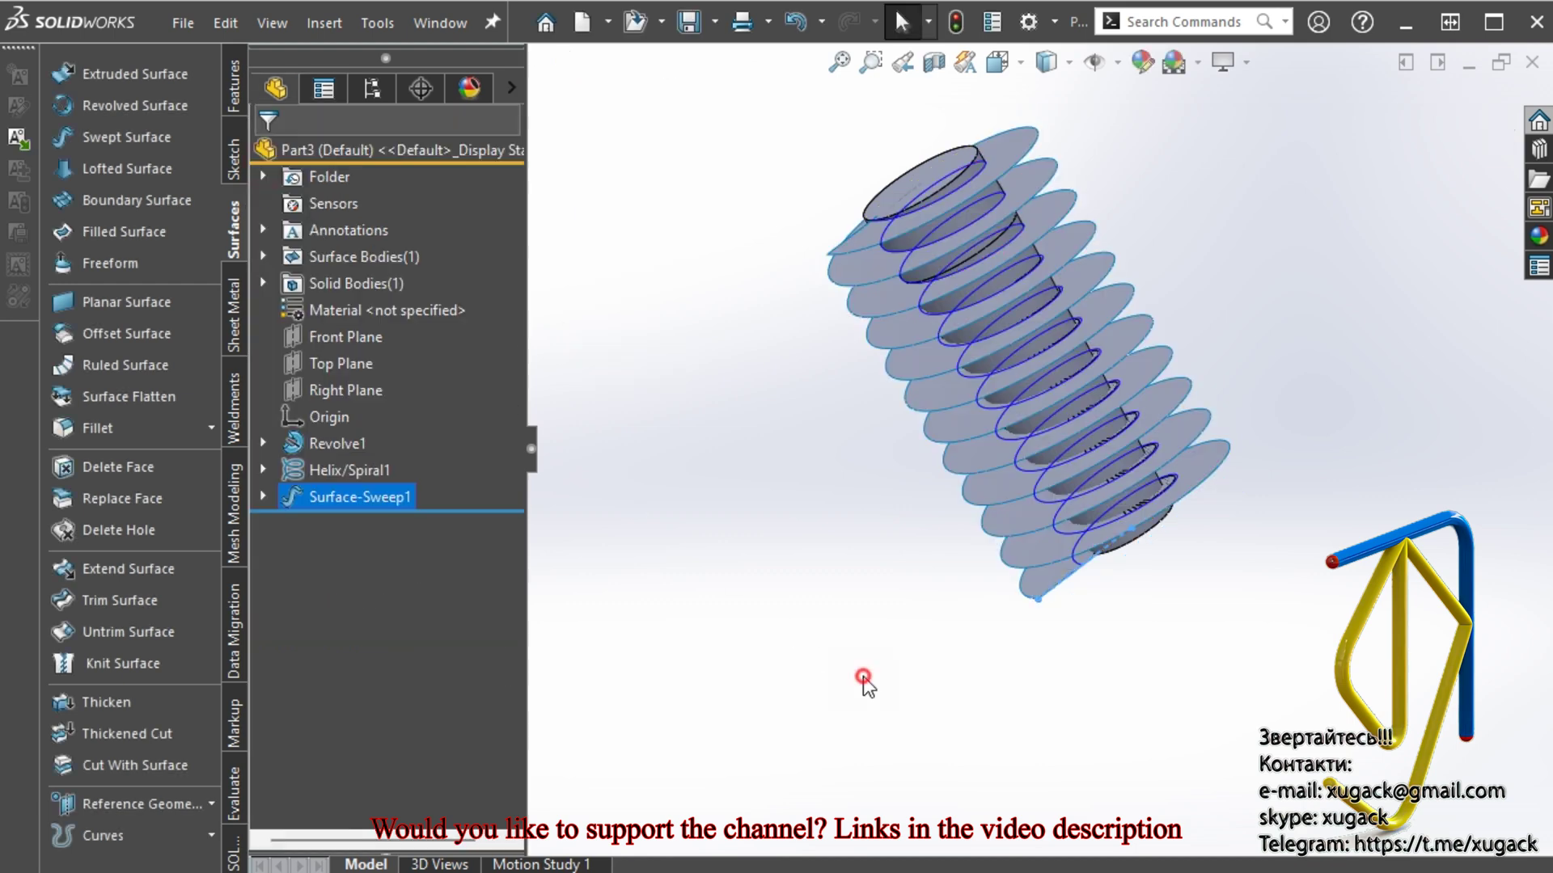
{"action": "mouse_move", "coordinate": [860, 676]}
{"action": "middle_mouse_down"}
{"action": "mouse_move", "coordinate": [901, 582]}
{"action": "mouse_move", "coordinate": [901, 493]}
{"action": "mouse_move", "coordinate": [924, 535]}
{"action": "middle_mouse_up"}
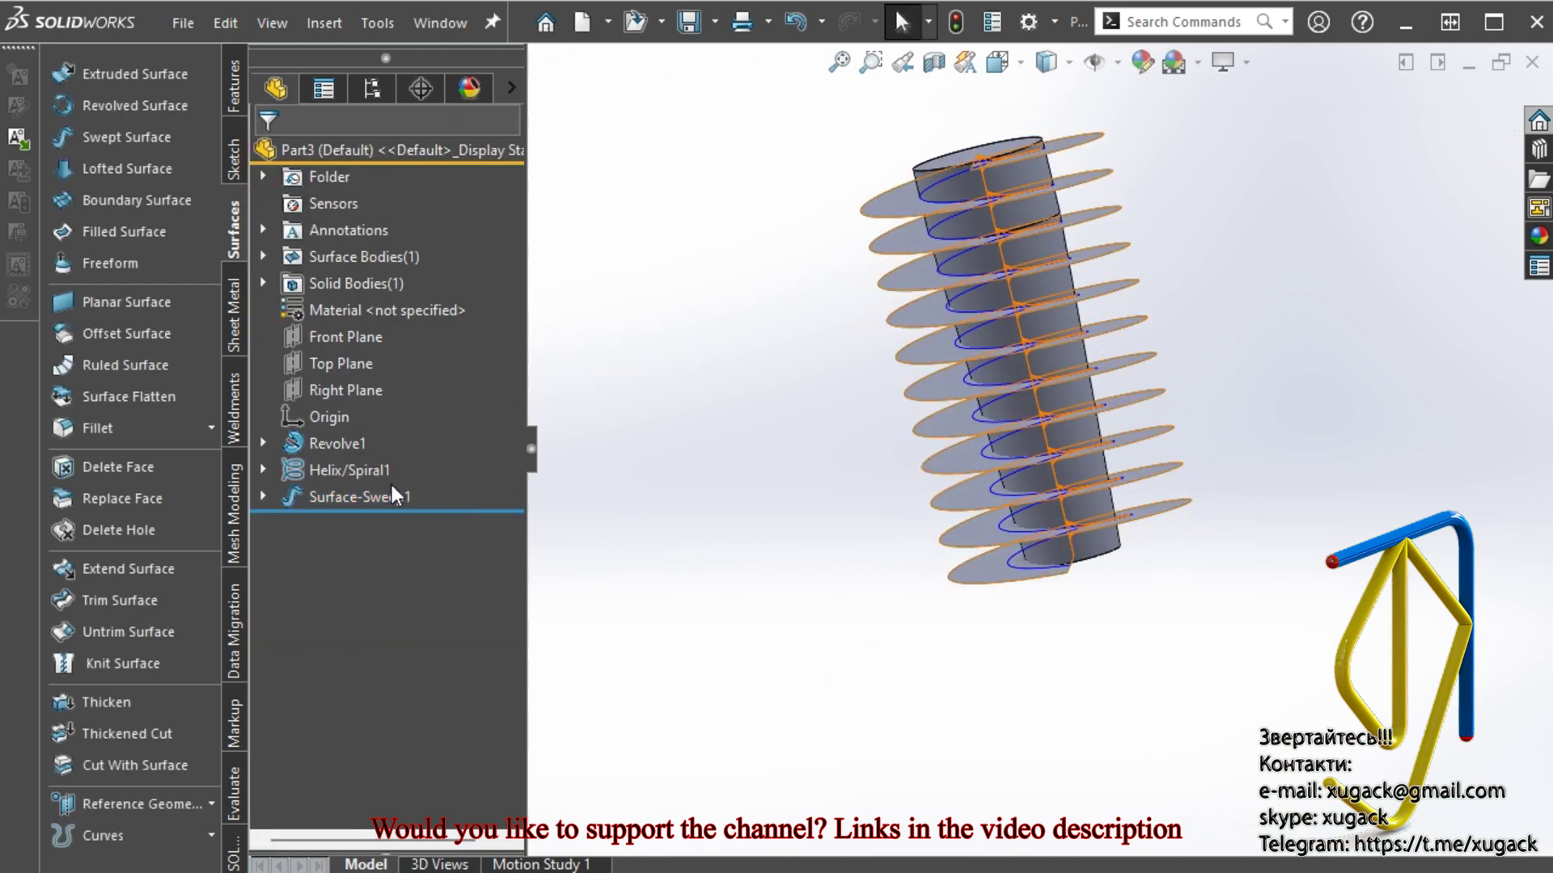
{"action": "left_click", "coordinate": [347, 470]}
{"action": "left_click", "coordinate": [849, 615]}
{"action": "mouse_move", "coordinate": [873, 641]}
{"action": "middle_mouse_down"}
{"action": "mouse_move", "coordinate": [900, 657]}
{"action": "mouse_move", "coordinate": [794, 360]}
{"action": "mouse_move", "coordinate": [773, 425]}
{"action": "mouse_move", "coordinate": [818, 432]}
{"action": "middle_mouse_up"}
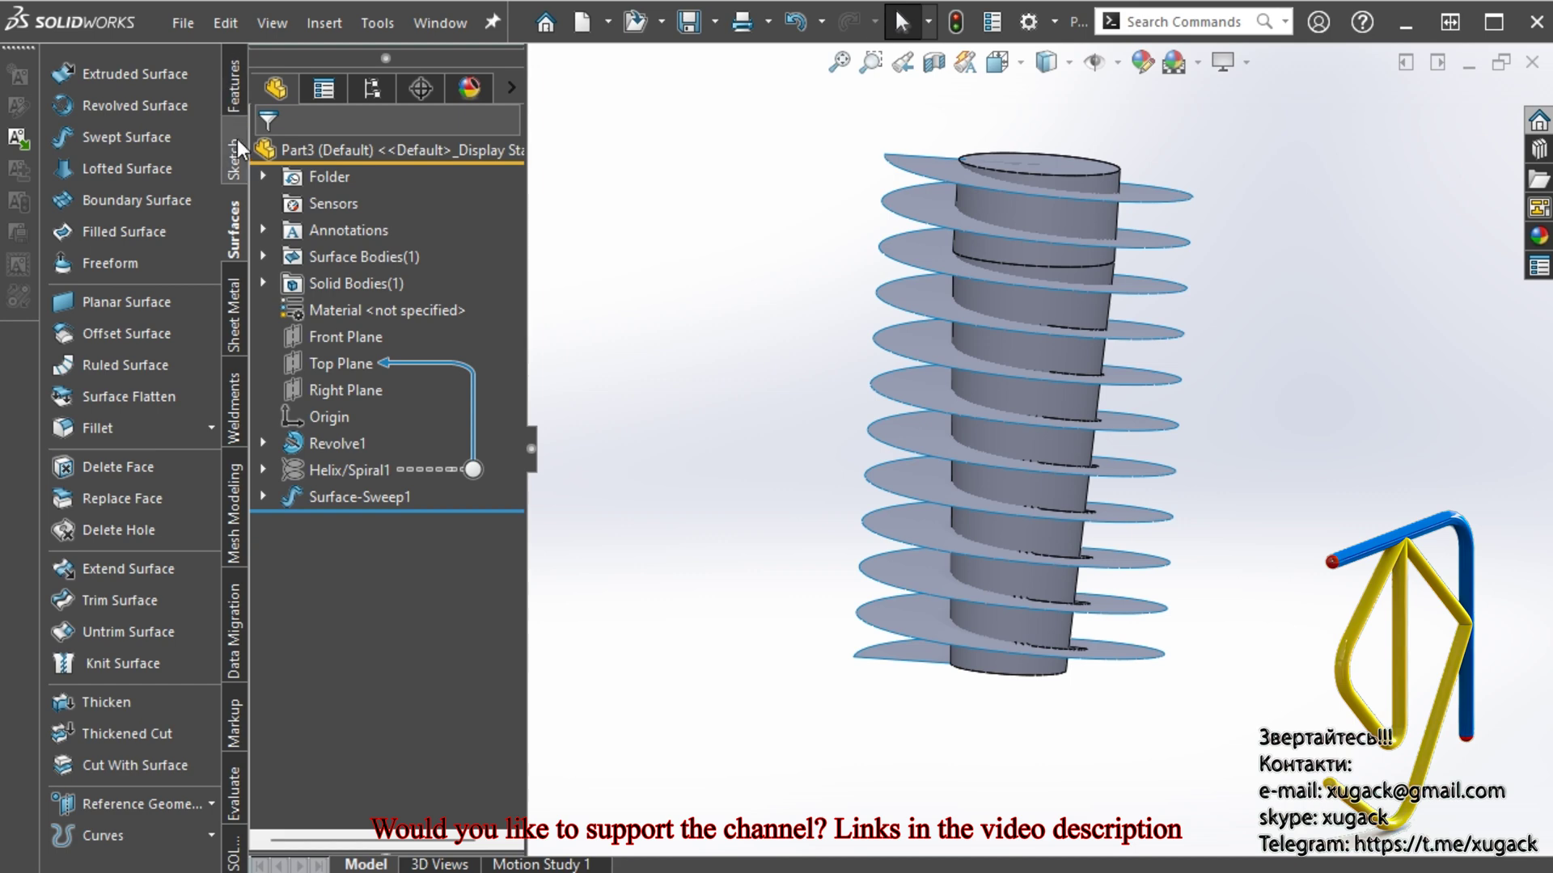
In a new 3D sketch, create intersection curves between the spiral surface and the screw's side and top faces
{"action": "left_click", "coordinate": [239, 149]}
{"action": "left_click", "coordinate": [212, 74]}
{"action": "left_click", "coordinate": [269, 114]}
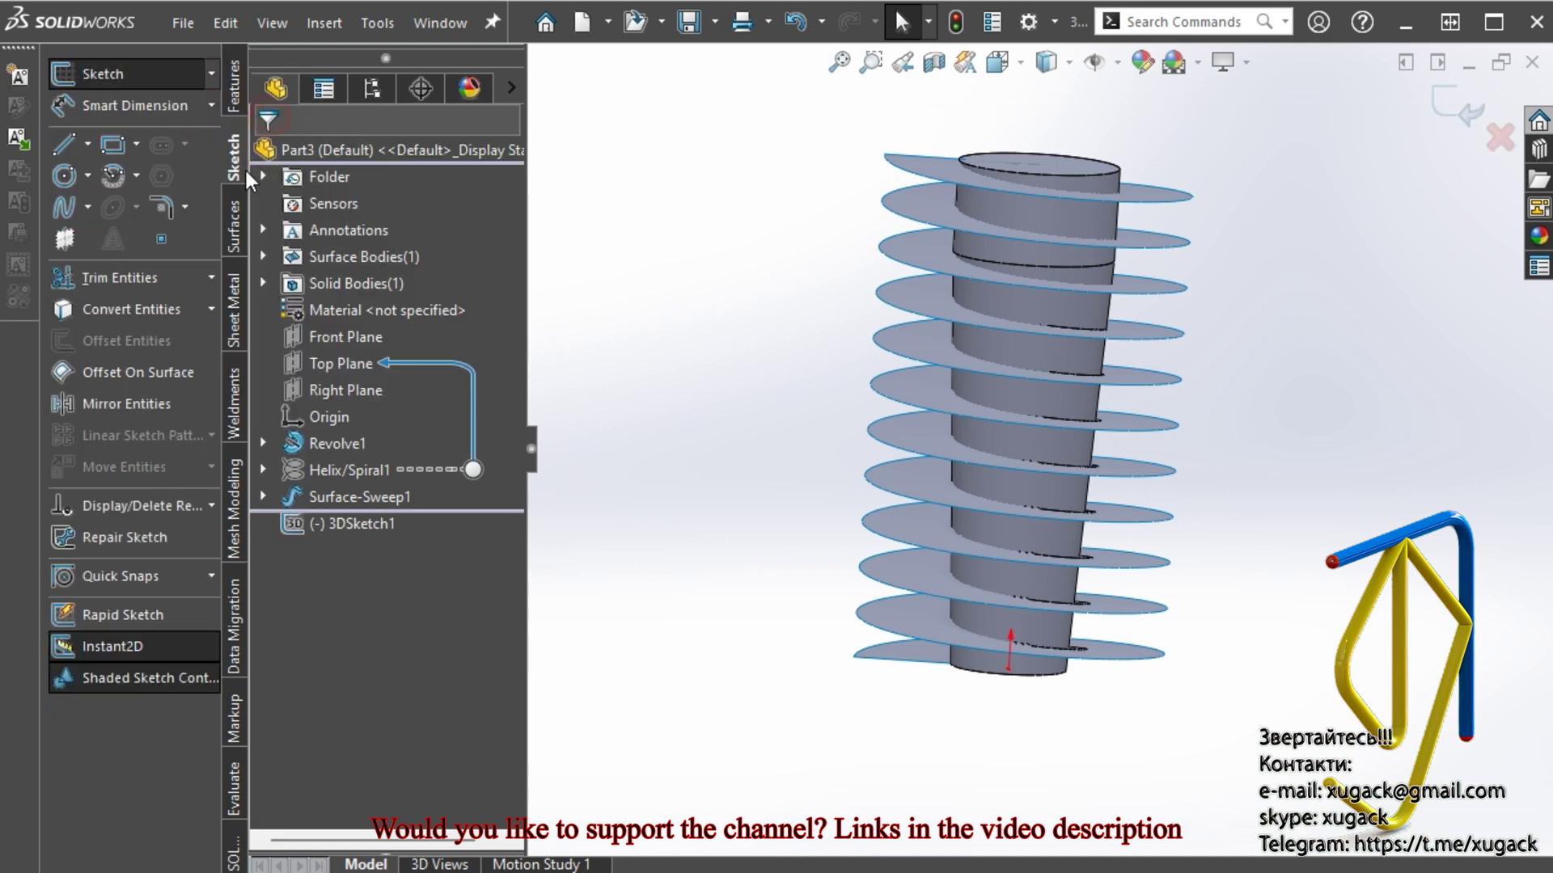
{"action": "left_click", "coordinate": [210, 309]}
{"action": "left_click", "coordinate": [283, 337]}
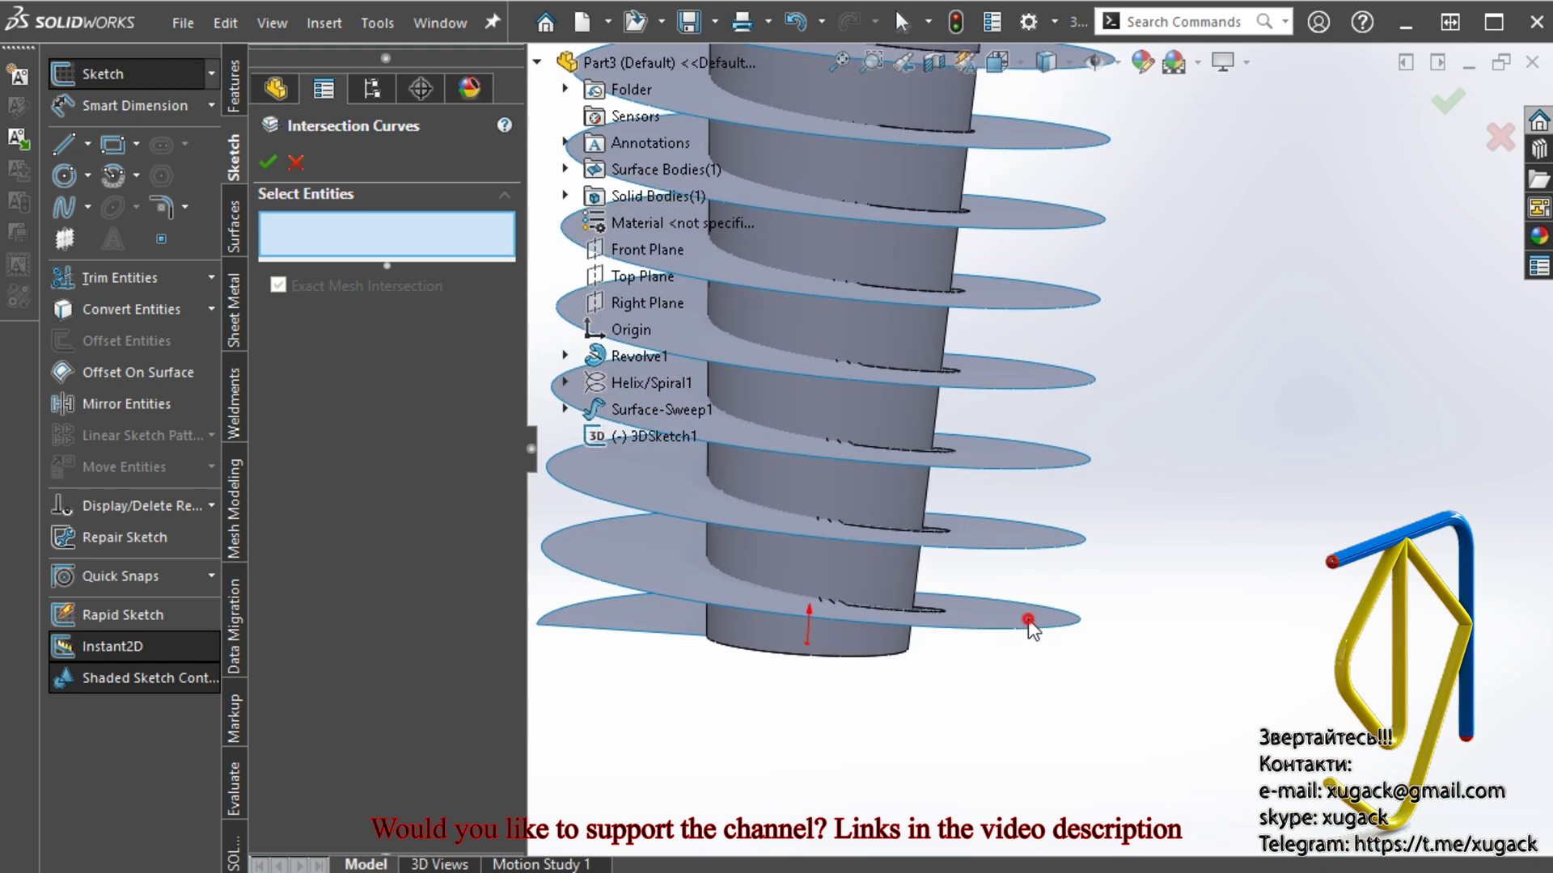
{"action": "left_click", "coordinate": [1031, 629]}
{"action": "left_click", "coordinate": [918, 576]}
{"action": "scroll", "coordinate": [981, 639], "scroll_direction": "up", "scroll_amount": 5}
{"action": "scroll", "coordinate": [982, 271], "scroll_direction": "down", "scroll_amount": 5}
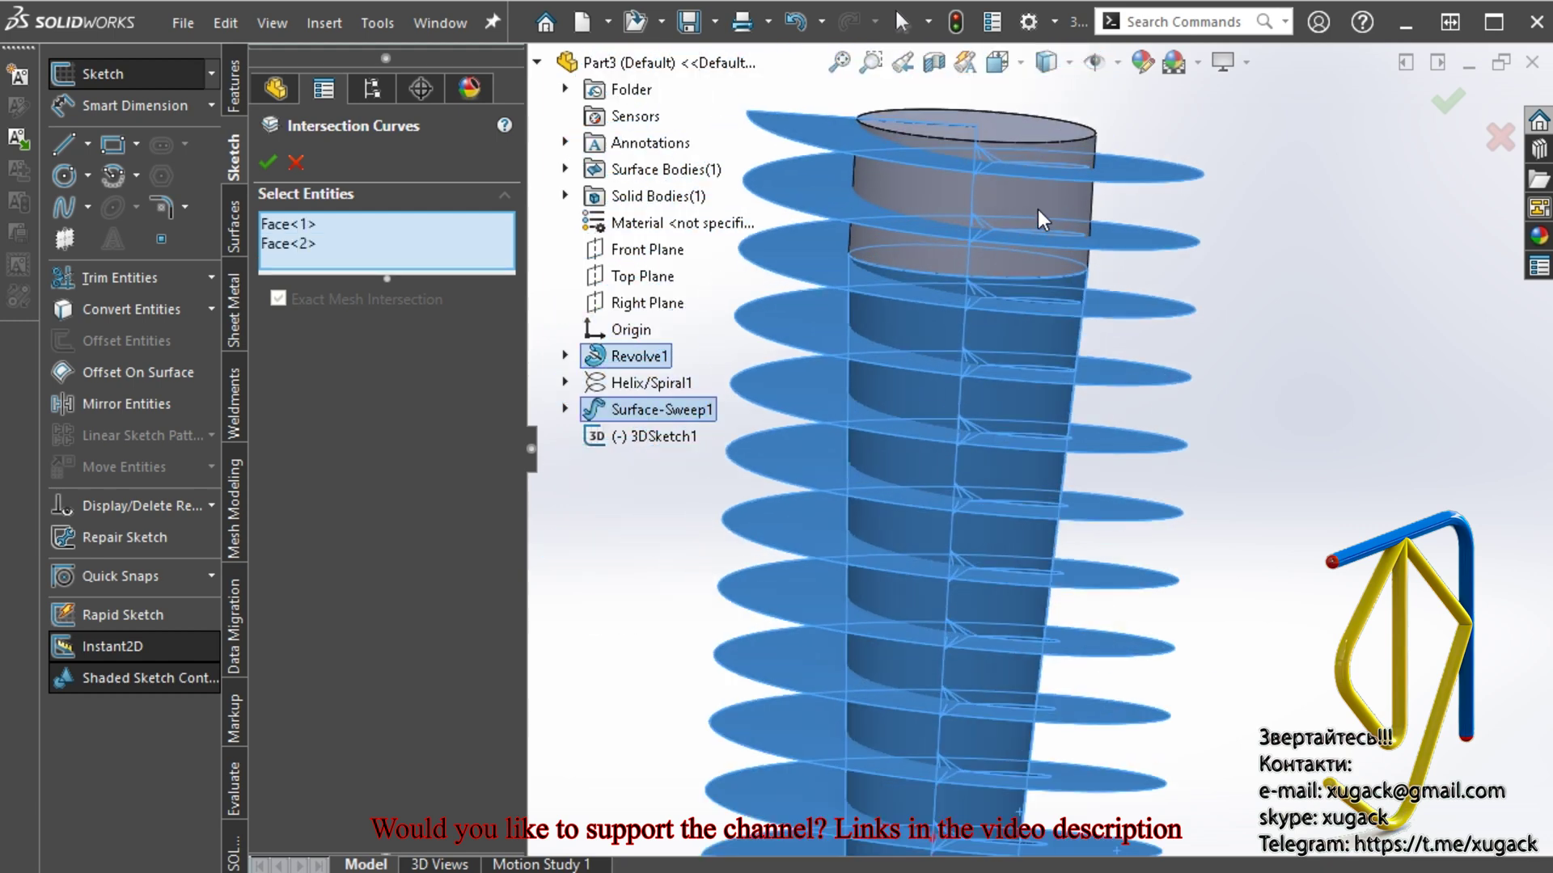
{"action": "left_click", "coordinate": [1038, 210]}
{"action": "left_click", "coordinate": [272, 168]}
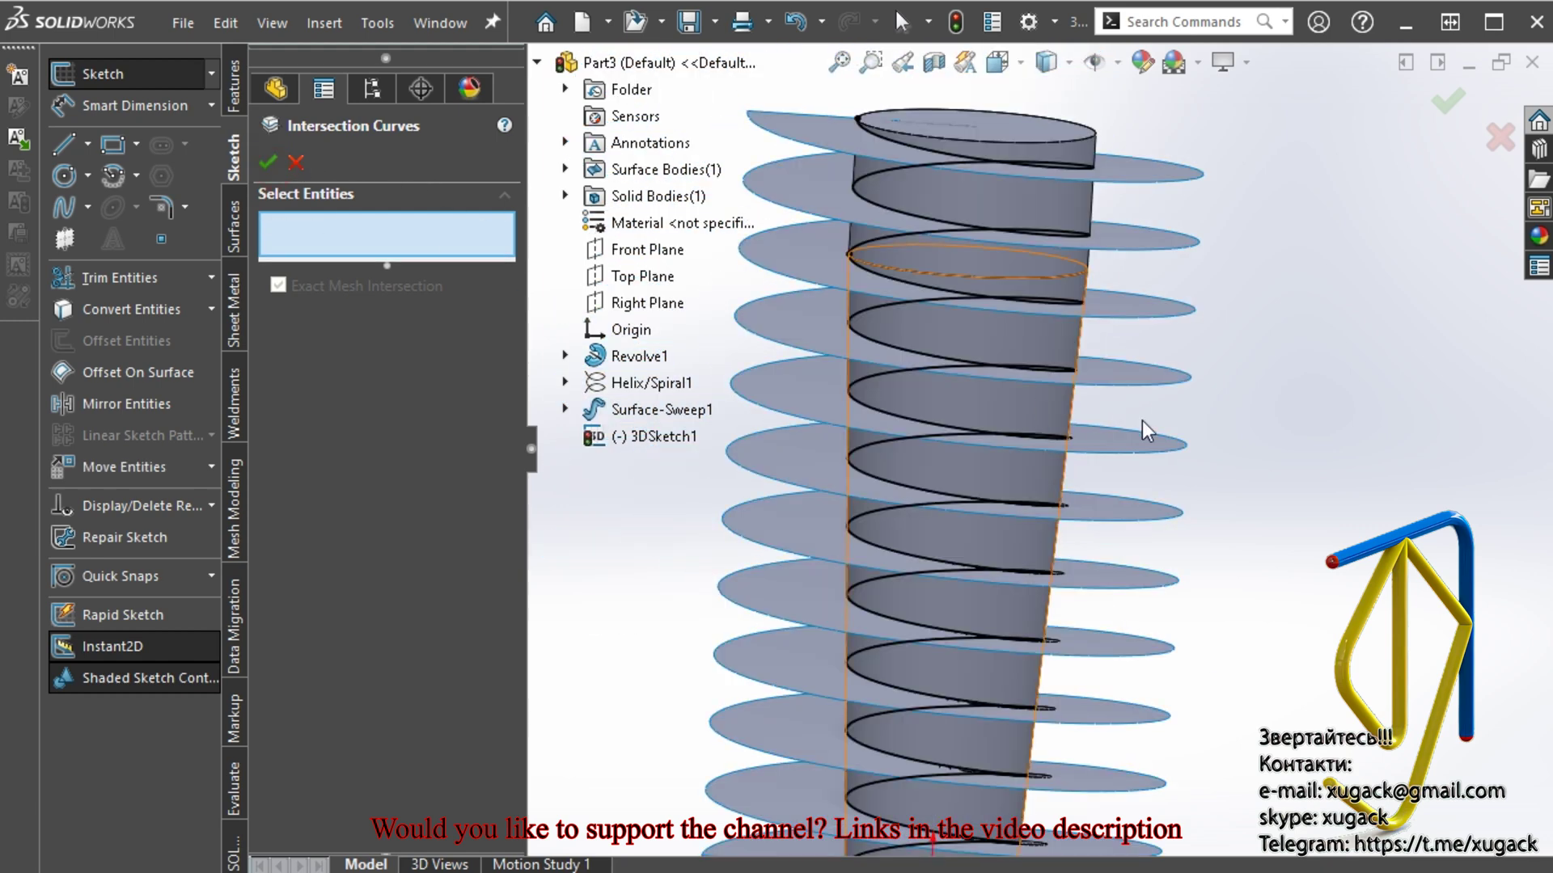
Exit the 3D sketch and hide Surface-Sweep1
{"action": "left_click", "coordinate": [1453, 113]}
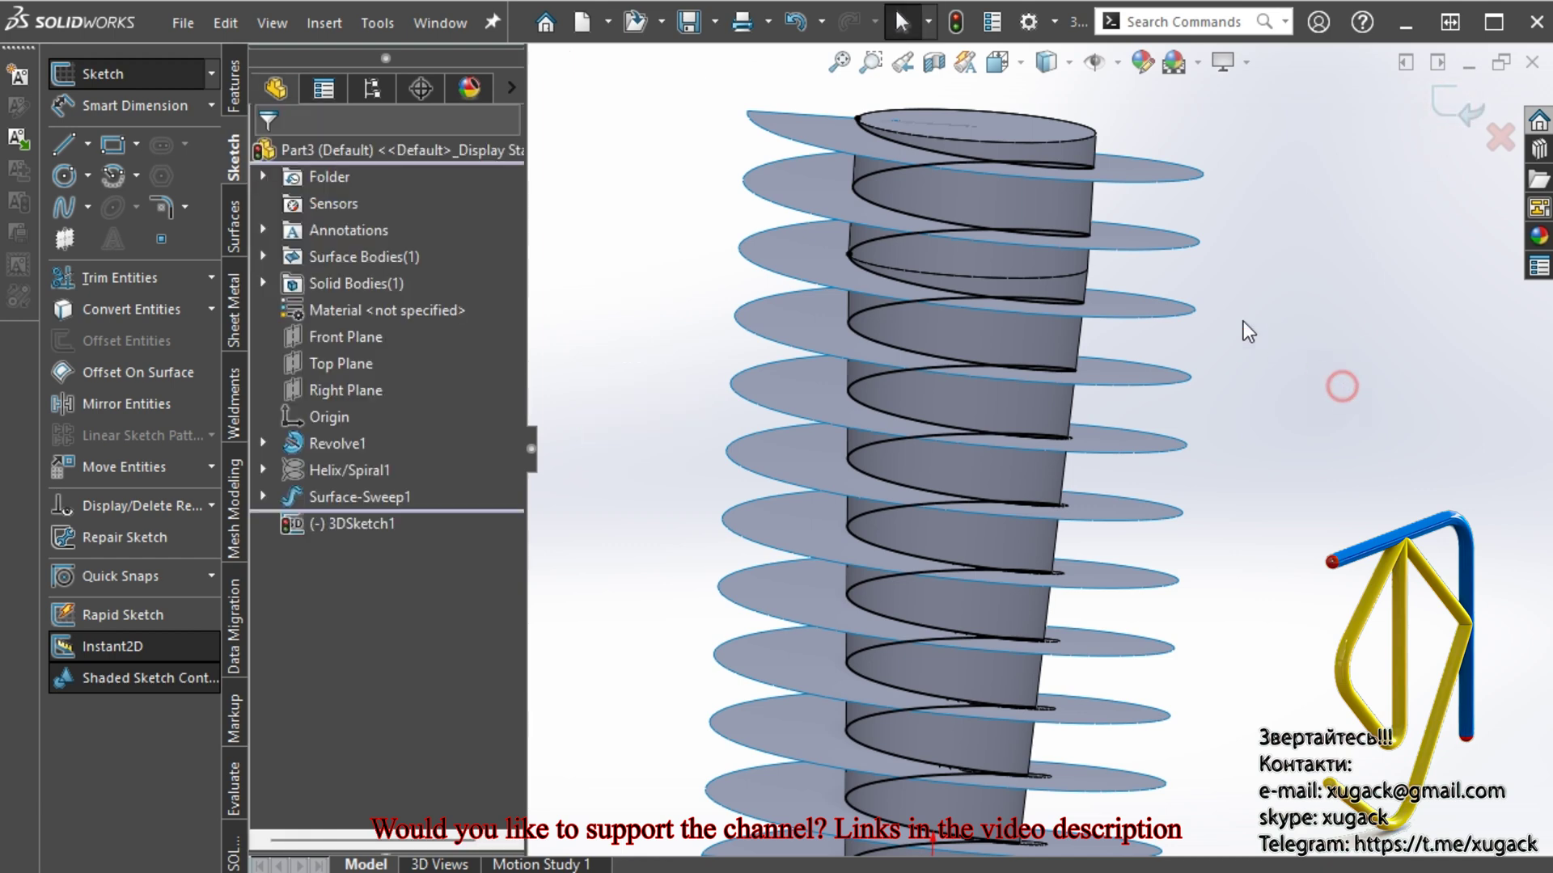
{"action": "left_click", "coordinate": [1454, 111]}
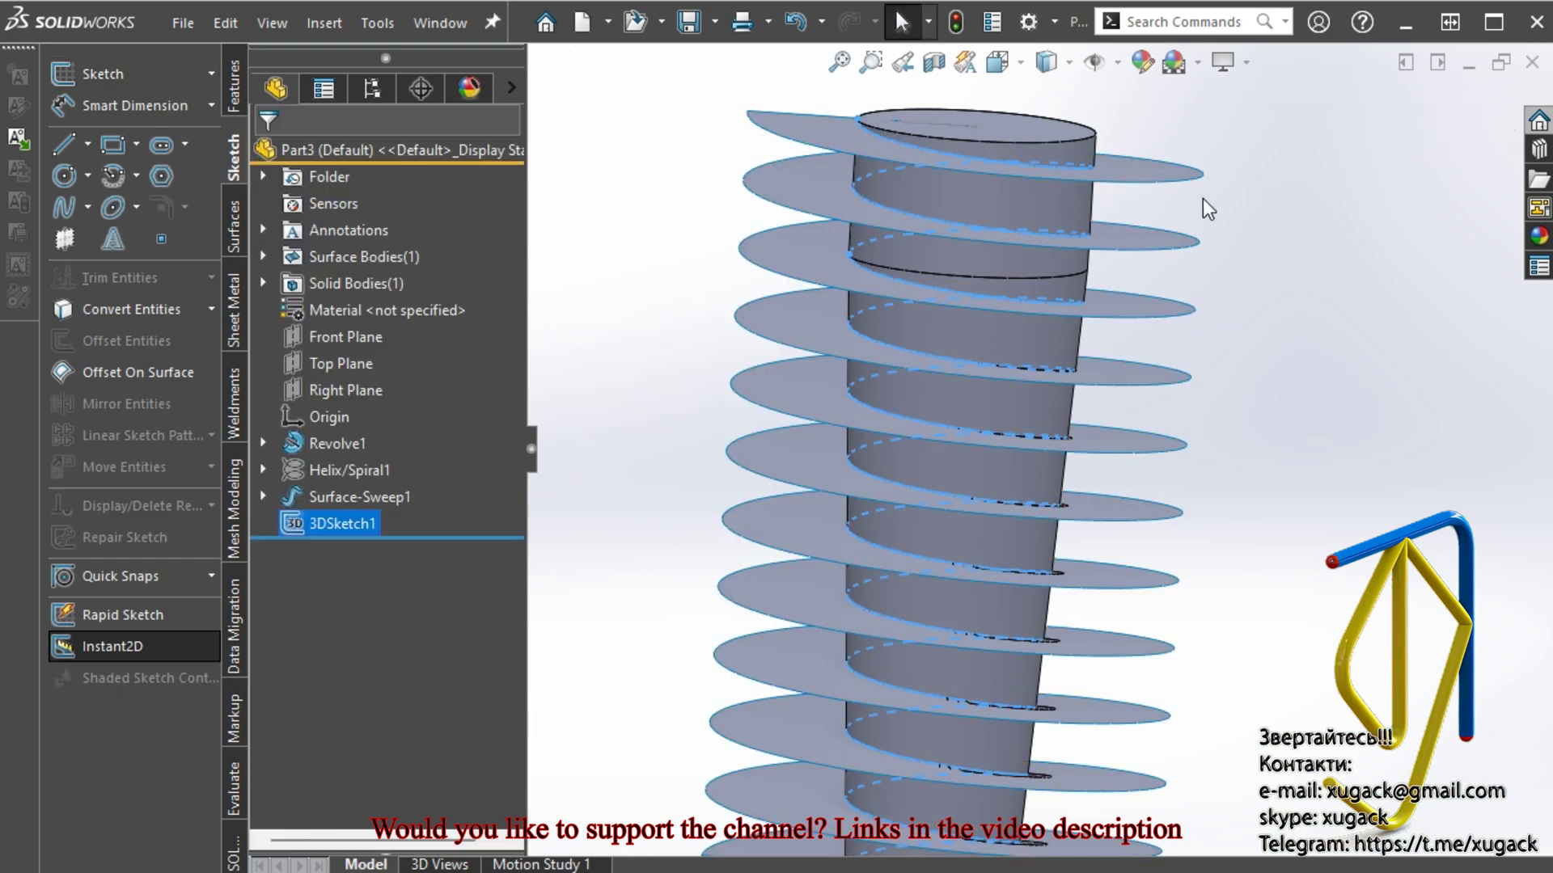
{"action": "left_click", "coordinate": [1132, 239]}
{"action": "left_click", "coordinate": [1248, 156]}
Begin a new sketch on the Right Plane
{"action": "scroll", "coordinate": [1240, 426], "scroll_direction": "up", "scroll_amount": 5}
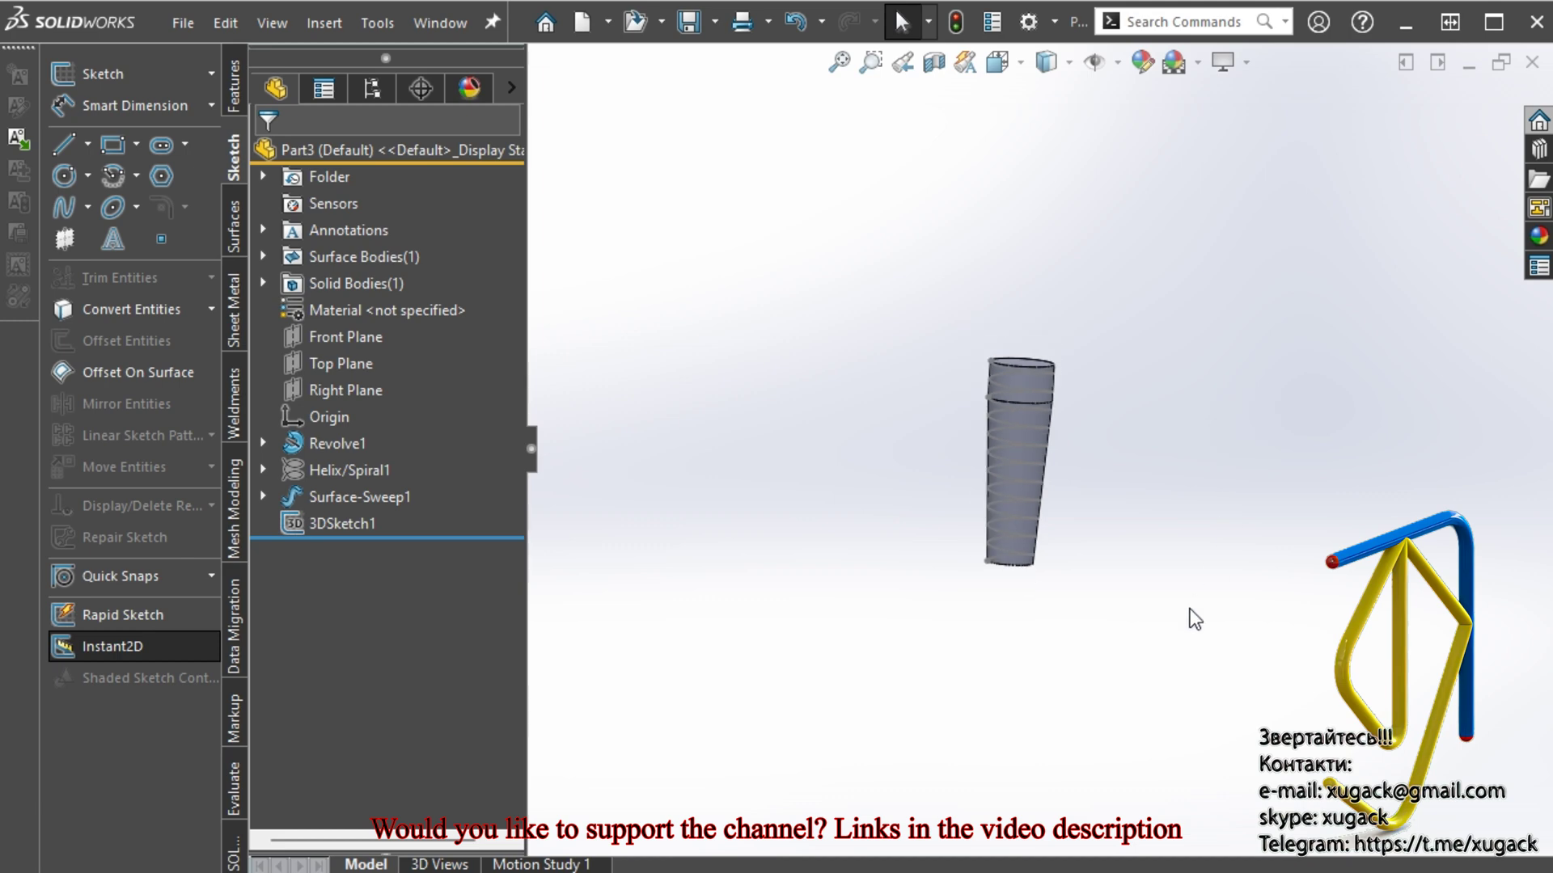
{"action": "mouse_move", "coordinate": [1195, 619]}
{"action": "middle_mouse_down"}
{"action": "mouse_move", "coordinate": [1095, 582]}
{"action": "mouse_move", "coordinate": [1192, 596]}
{"action": "middle_mouse_up"}
{"action": "scroll", "coordinate": [1012, 548], "scroll_direction": "down", "scroll_amount": 2}
{"action": "scroll", "coordinate": [919, 684], "scroll_direction": "down", "scroll_amount": 3}
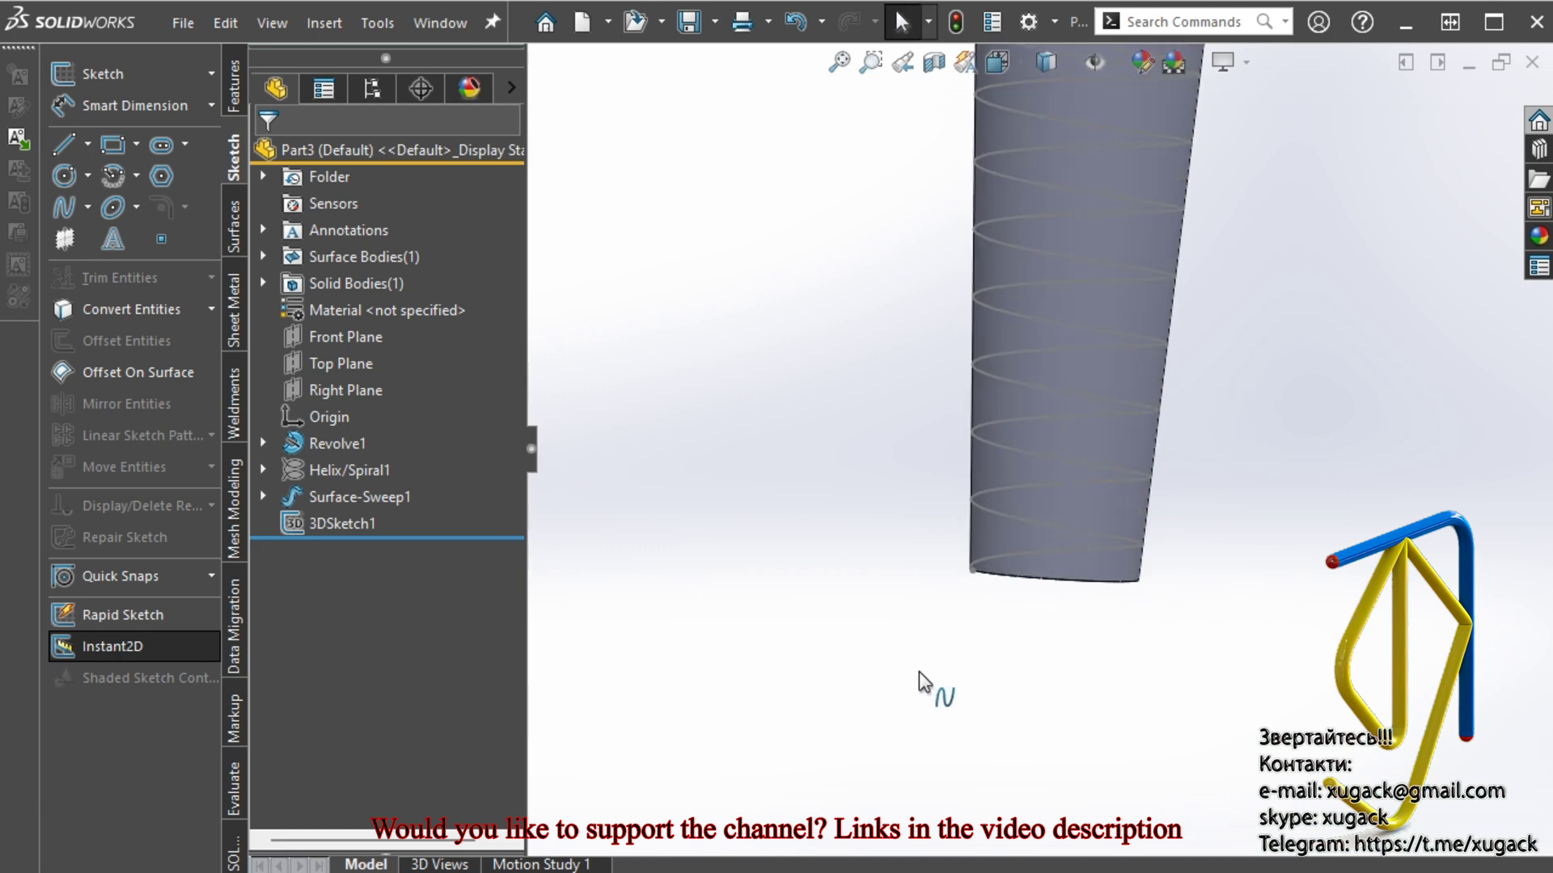
{"action": "left_click", "coordinate": [336, 392]}
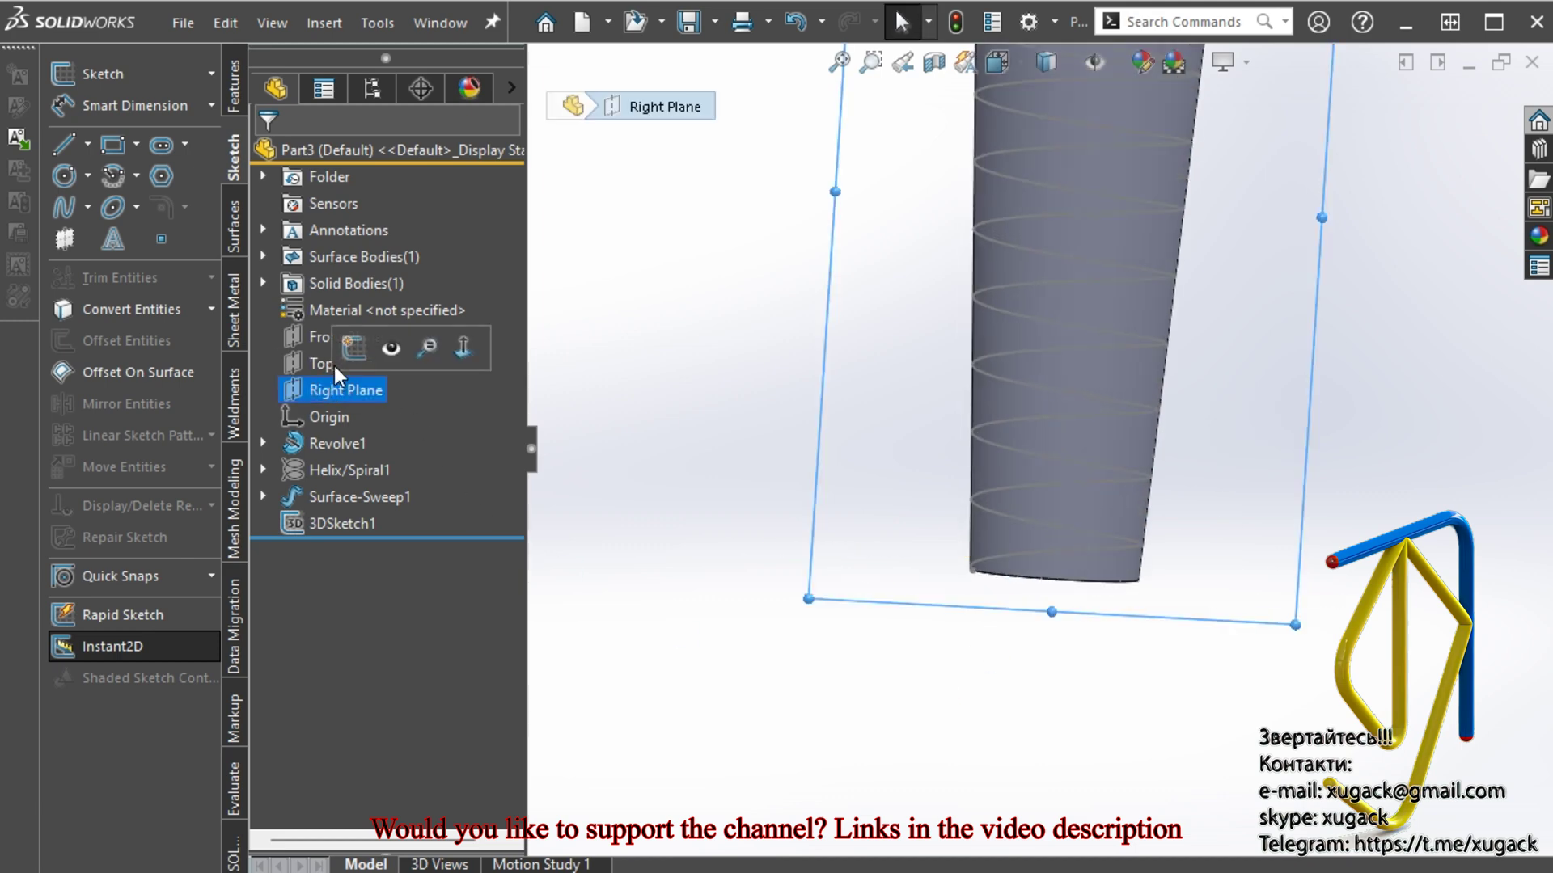
{"action": "left_click", "coordinate": [354, 348]}
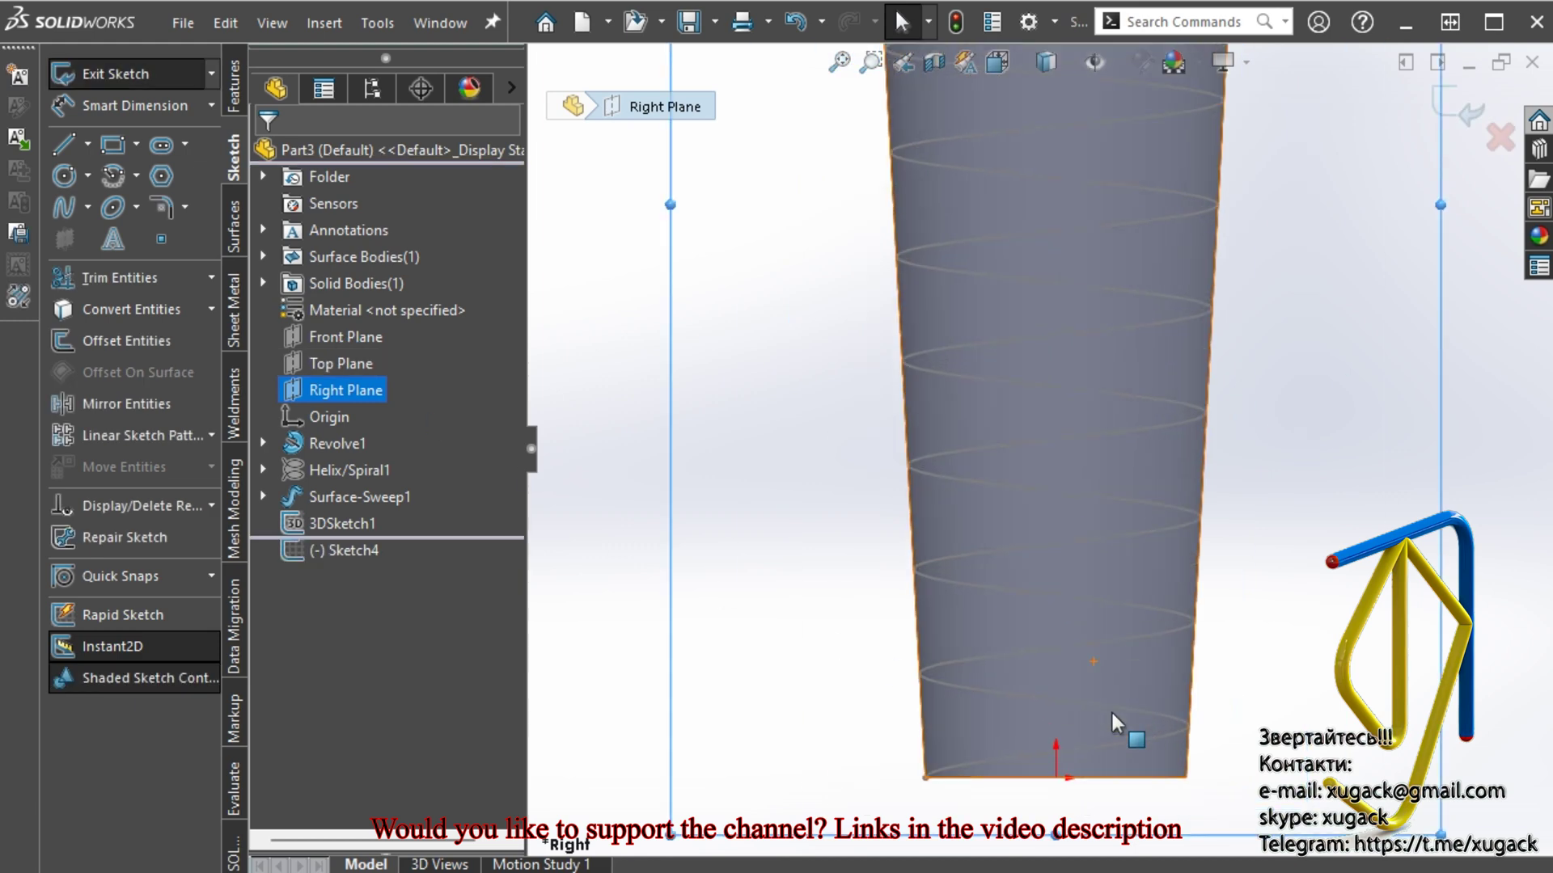
{"action": "scroll", "coordinate": [988, 635], "scroll_direction": "up", "scroll_amount": 2}
{"action": "scroll", "coordinate": [1030, 579], "scroll_direction": "down", "scroll_amount": 4}
{"action": "scroll", "coordinate": [1058, 676], "scroll_direction": "down", "scroll_amount": 2}
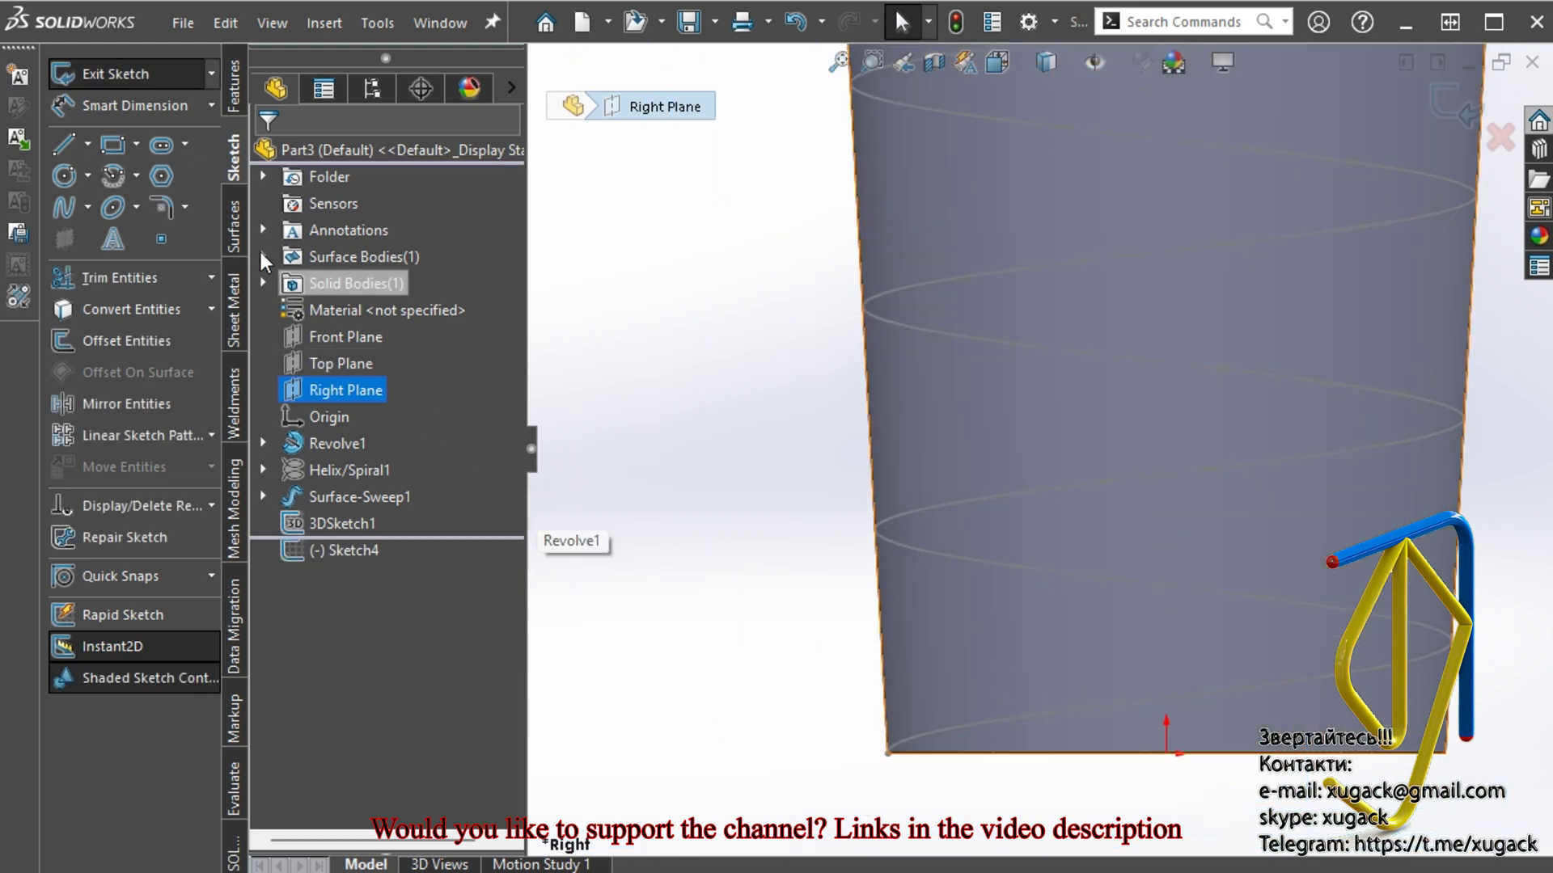
Draw a closed trapezoidal thread profile against the body's edge
{"action": "left_click", "coordinate": [65, 146]}
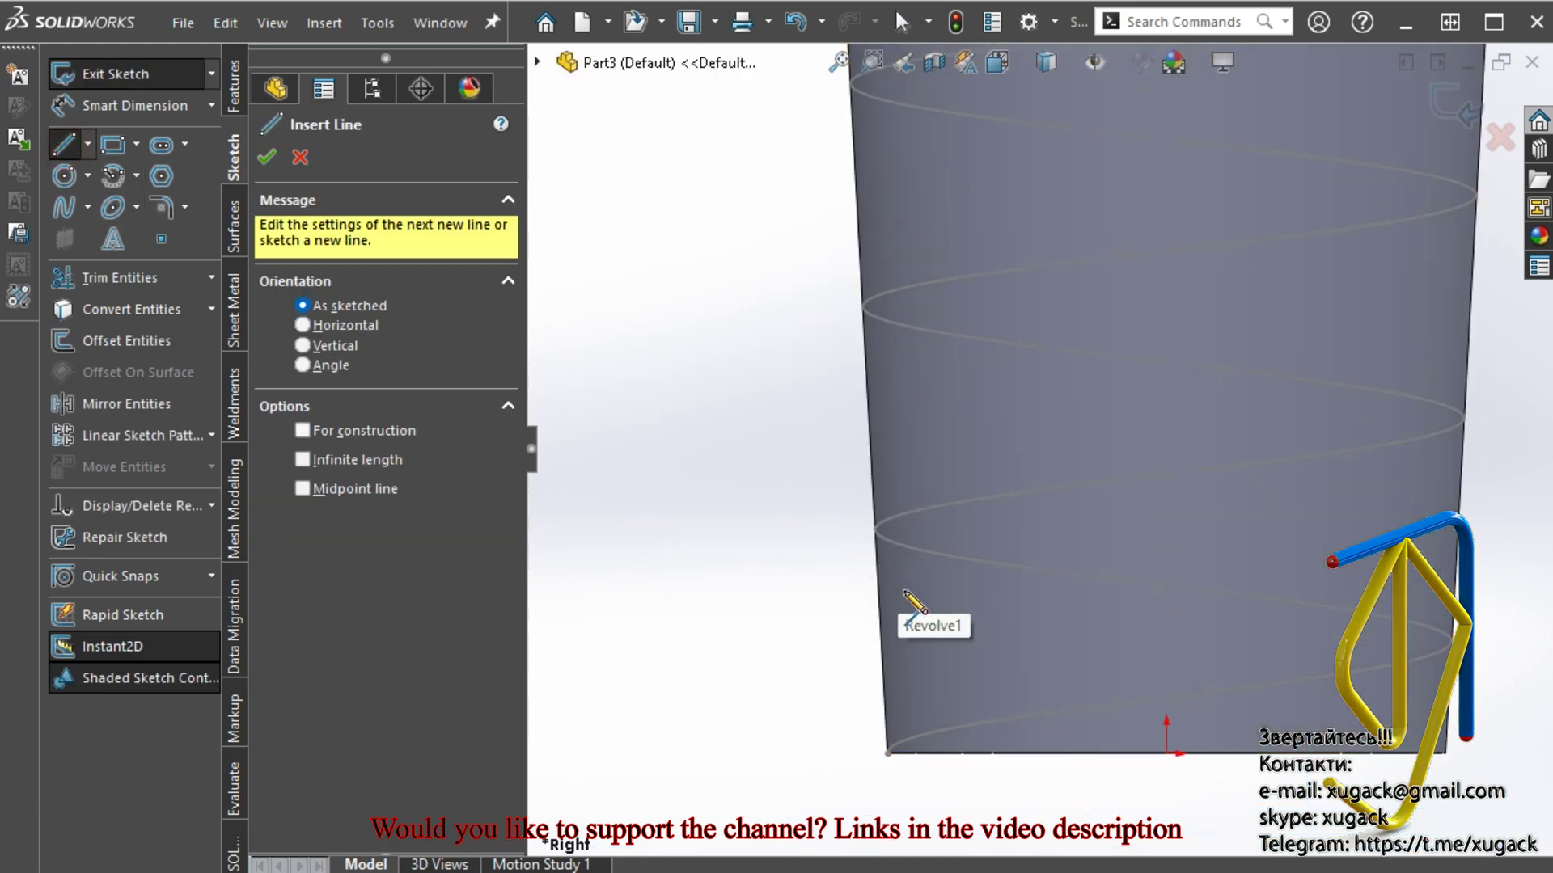
{"action": "left_click", "coordinate": [904, 593]}
{"action": "left_click", "coordinate": [902, 445]}
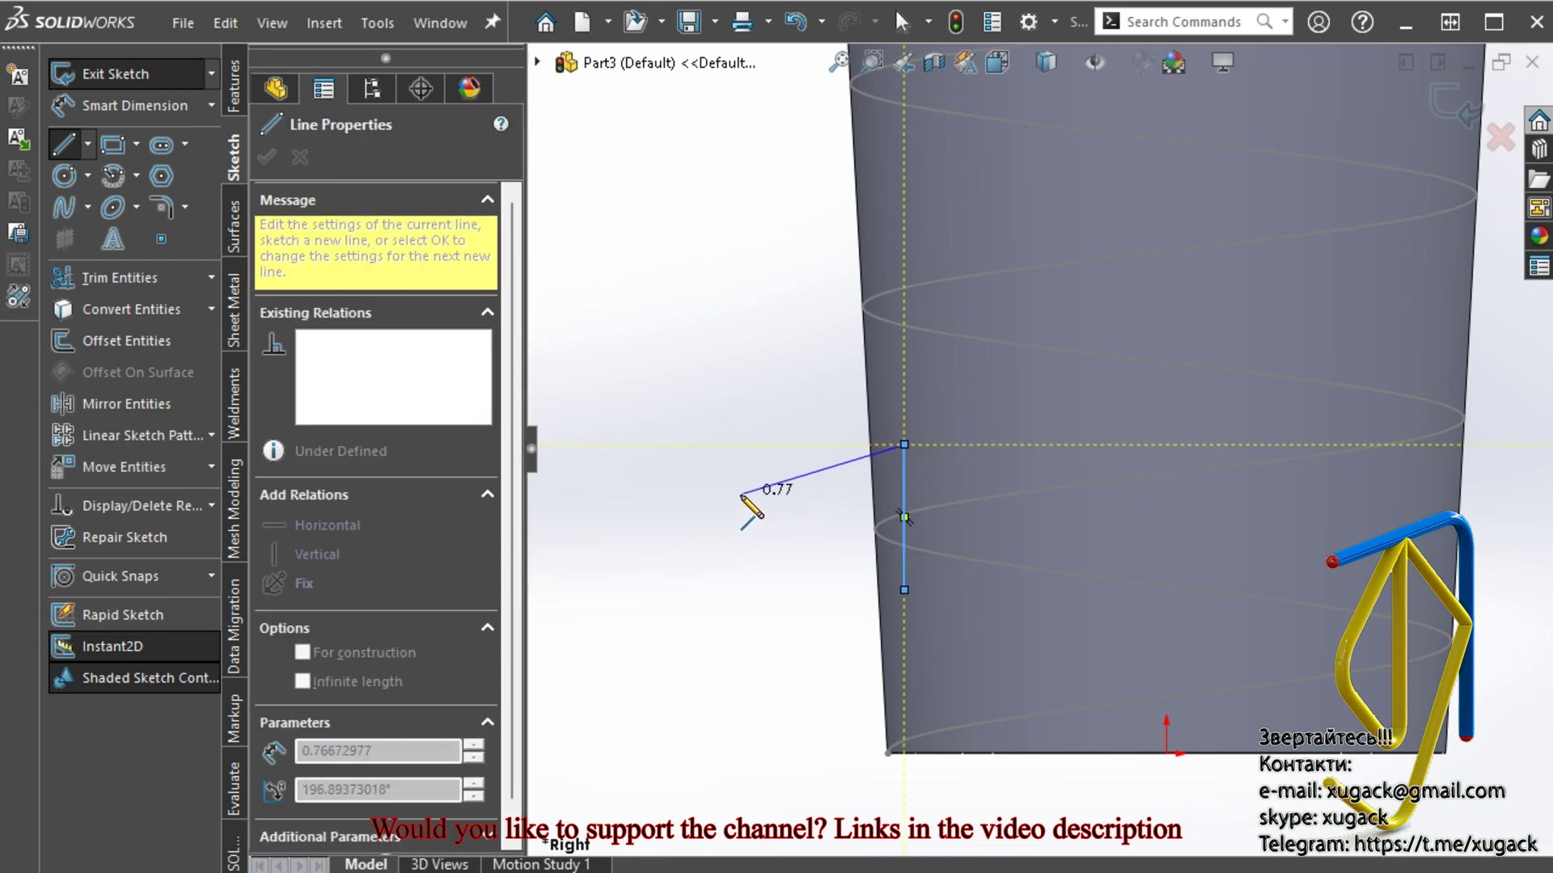
{"action": "left_click", "coordinate": [740, 495]}
{"action": "left_click", "coordinate": [741, 529]}
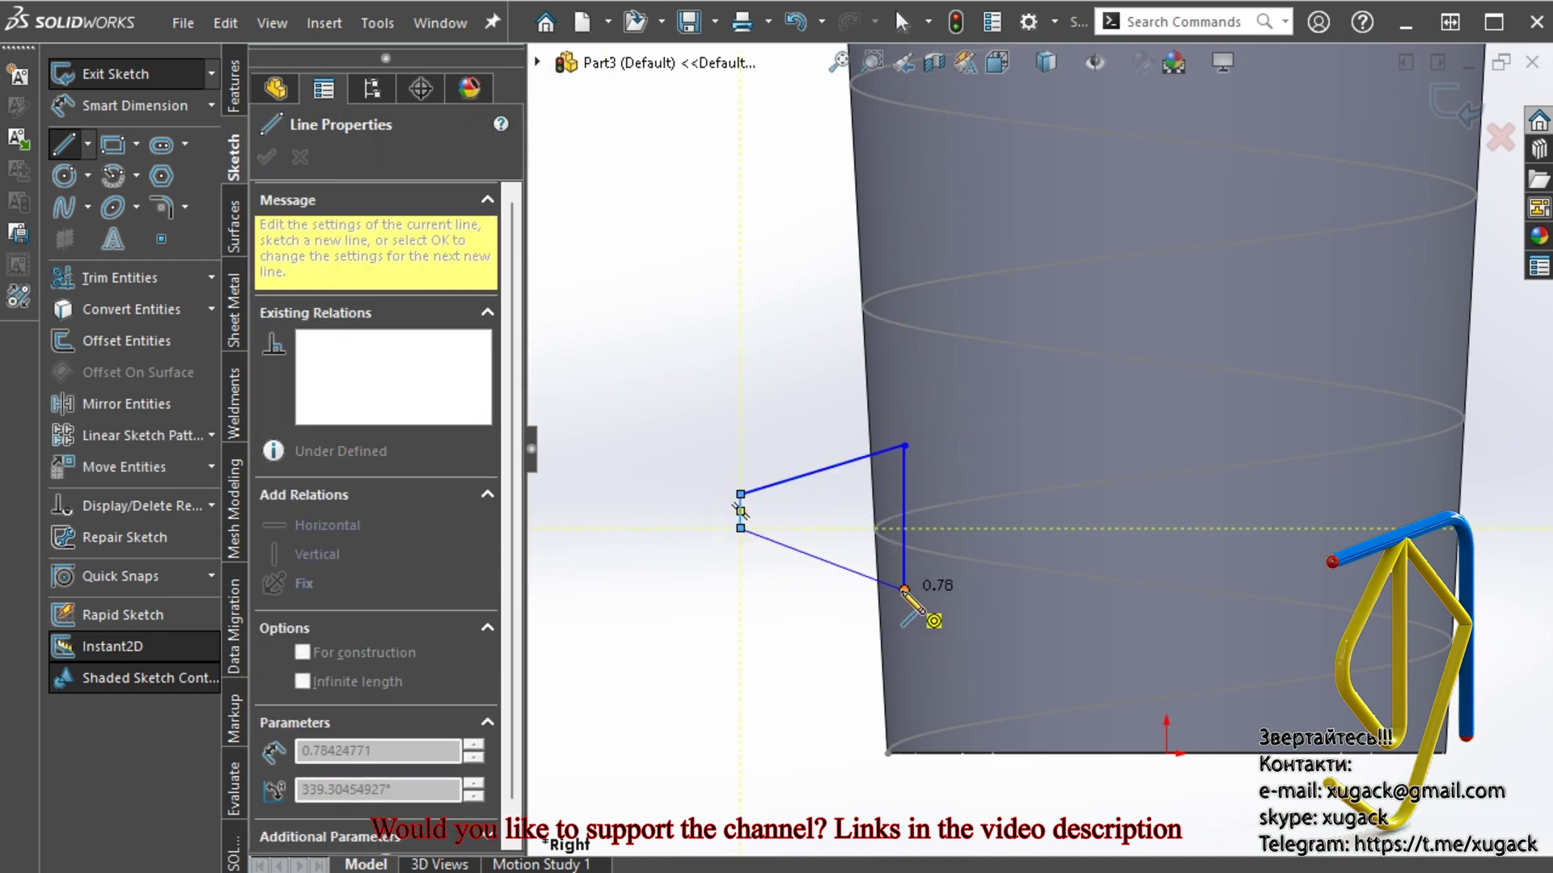
{"action": "left_click", "coordinate": [904, 589]}
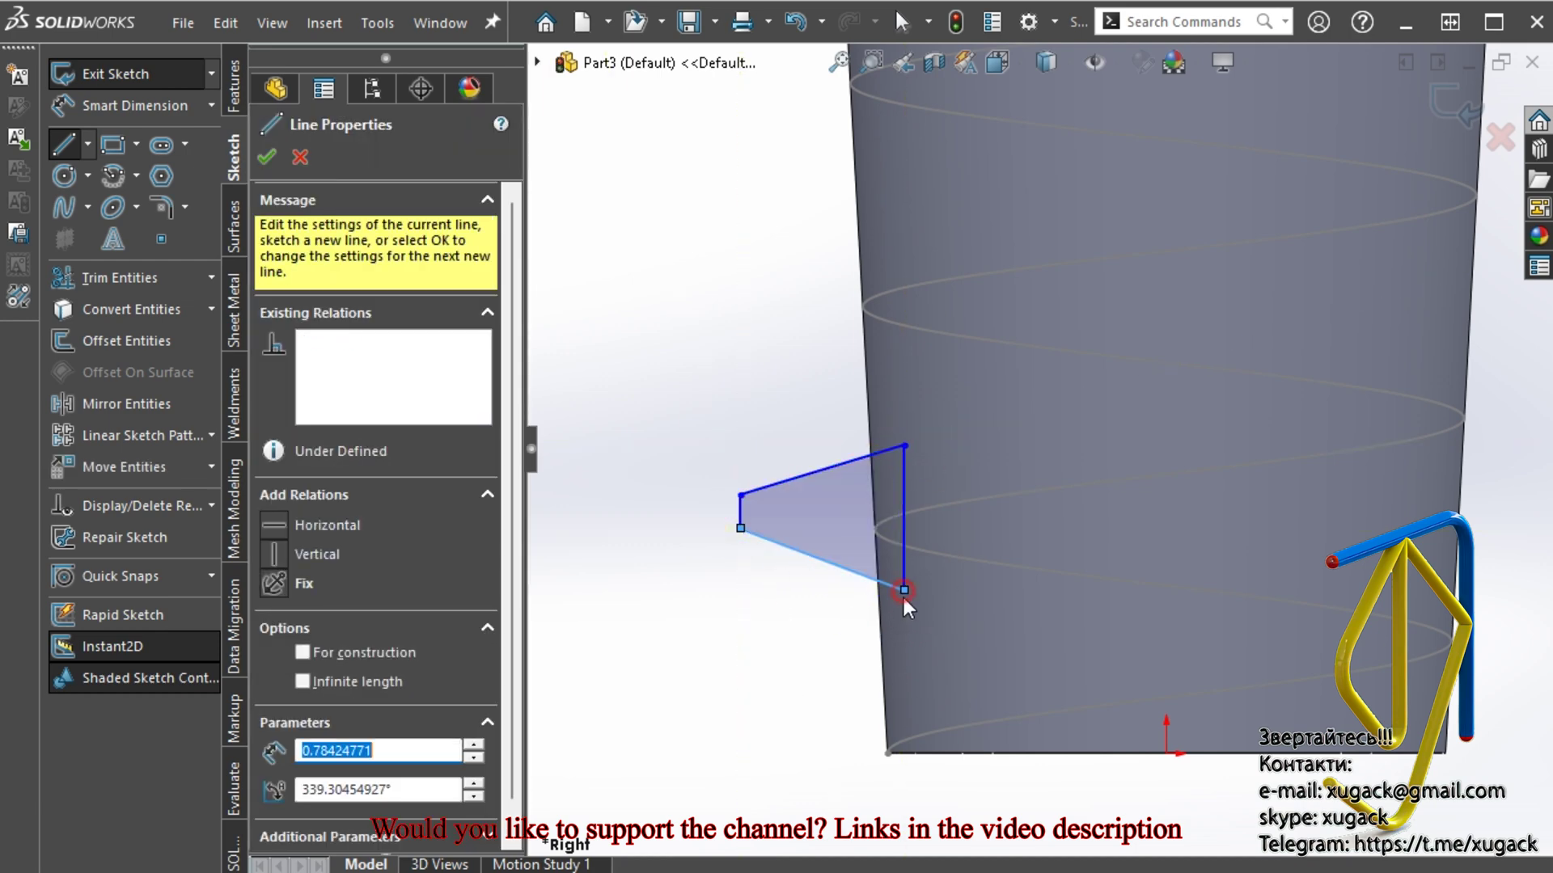
Frame the profile with construction centerlines across its top, bottom and outer side
{"action": "left_click", "coordinate": [88, 147]}
{"action": "left_click", "coordinate": [258, 173]}
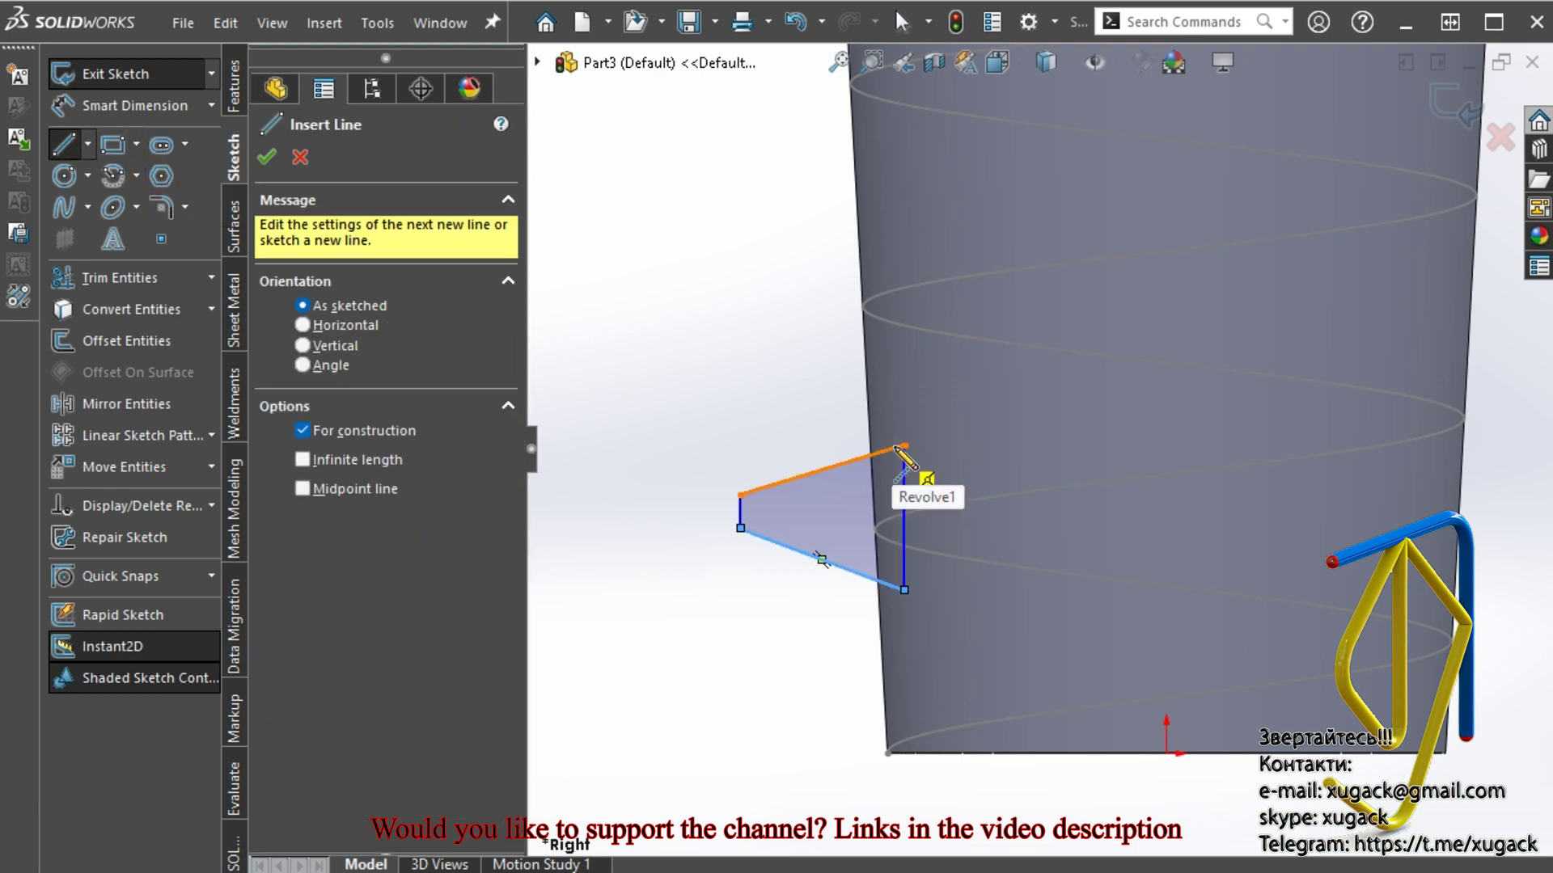
{"action": "left_click", "coordinate": [905, 446]}
{"action": "left_click", "coordinate": [740, 444]}
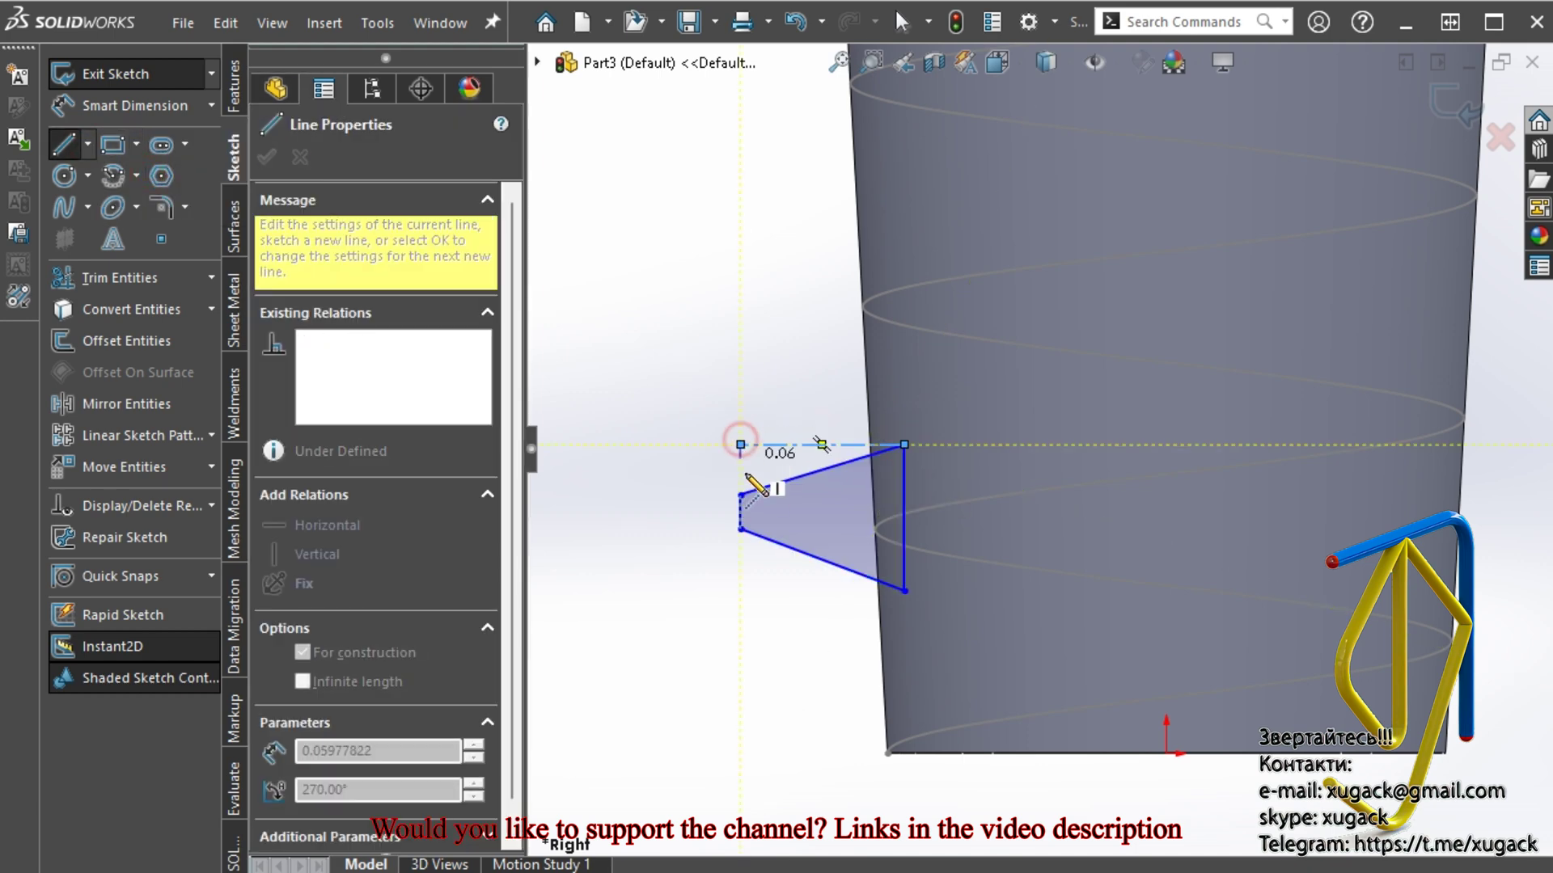
{"action": "double_click", "coordinate": [740, 495]}
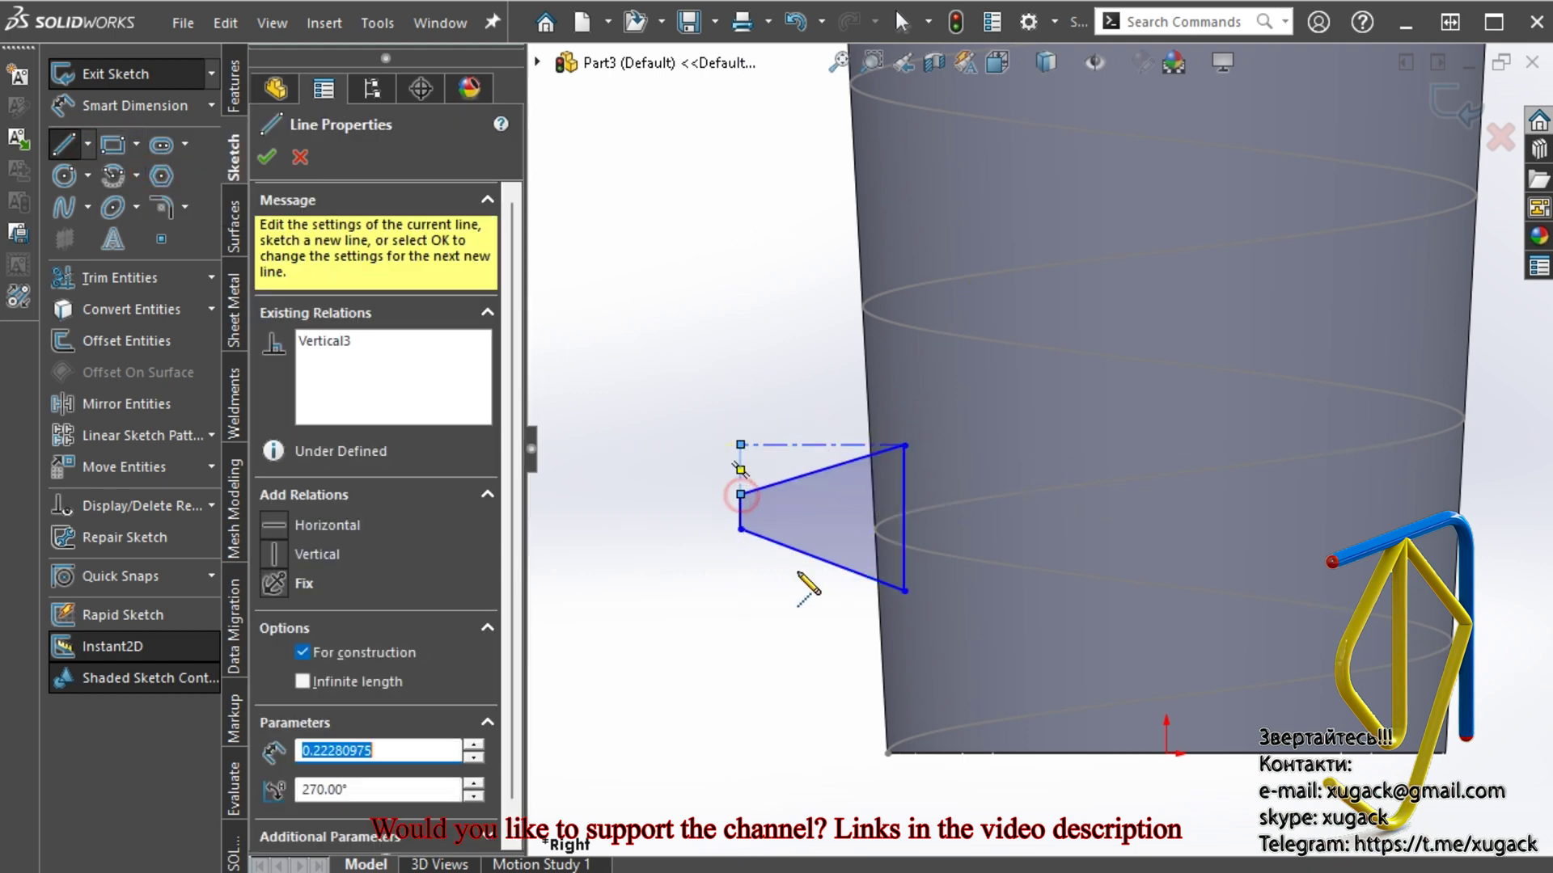
{"action": "left_click", "coordinate": [904, 592]}
{"action": "left_click", "coordinate": [740, 590]}
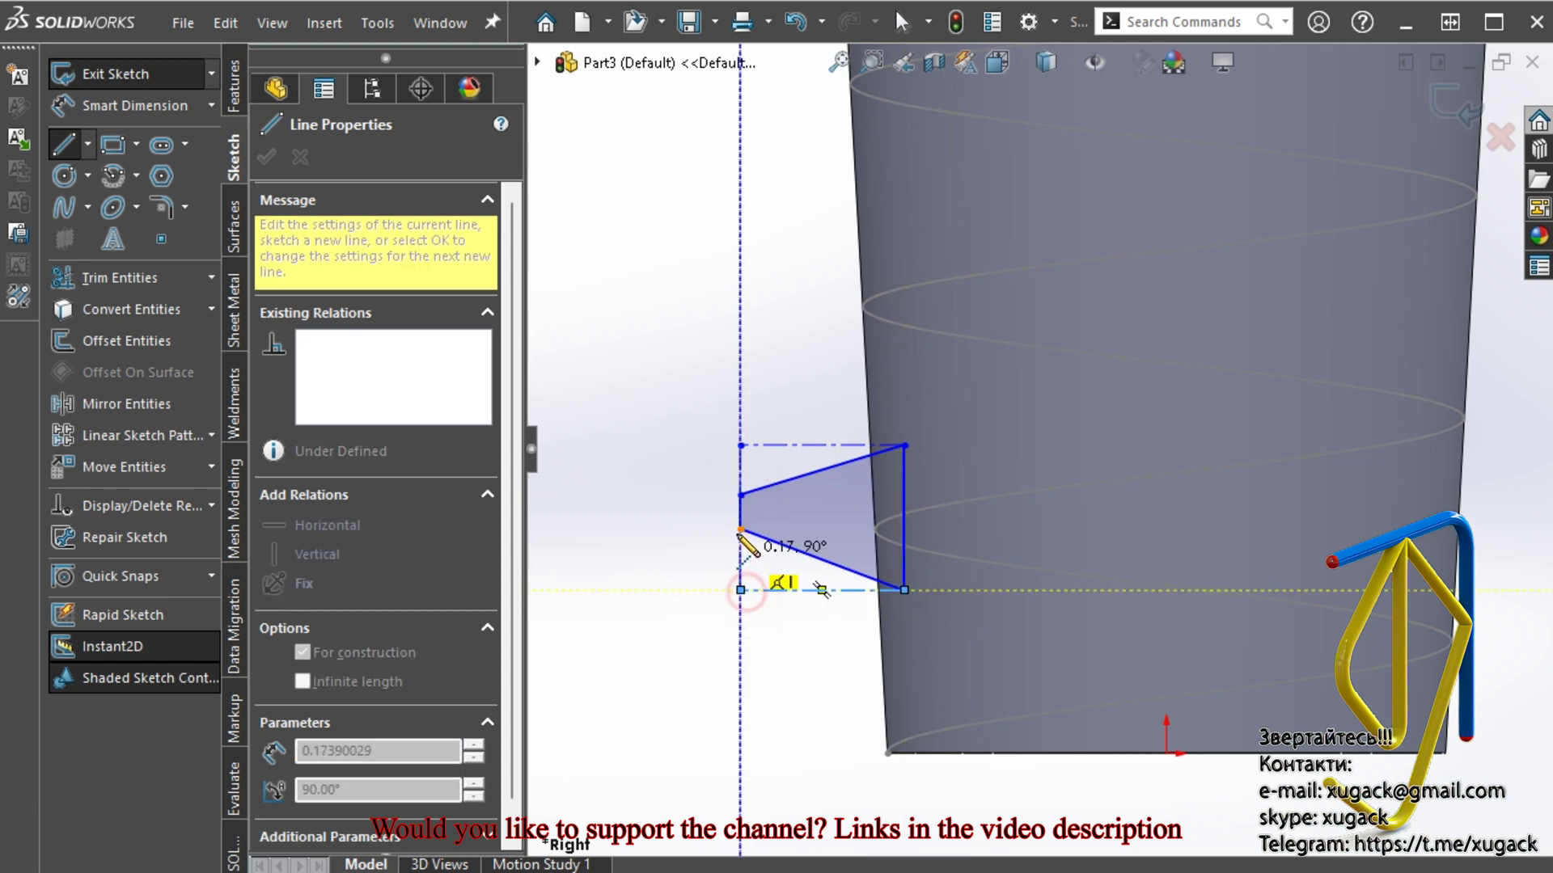
{"action": "left_click", "coordinate": [740, 529]}
{"action": "key", "text": "z"}
{"action": "scroll", "coordinate": [910, 527], "scroll_direction": "up", "scroll_amount": 3}
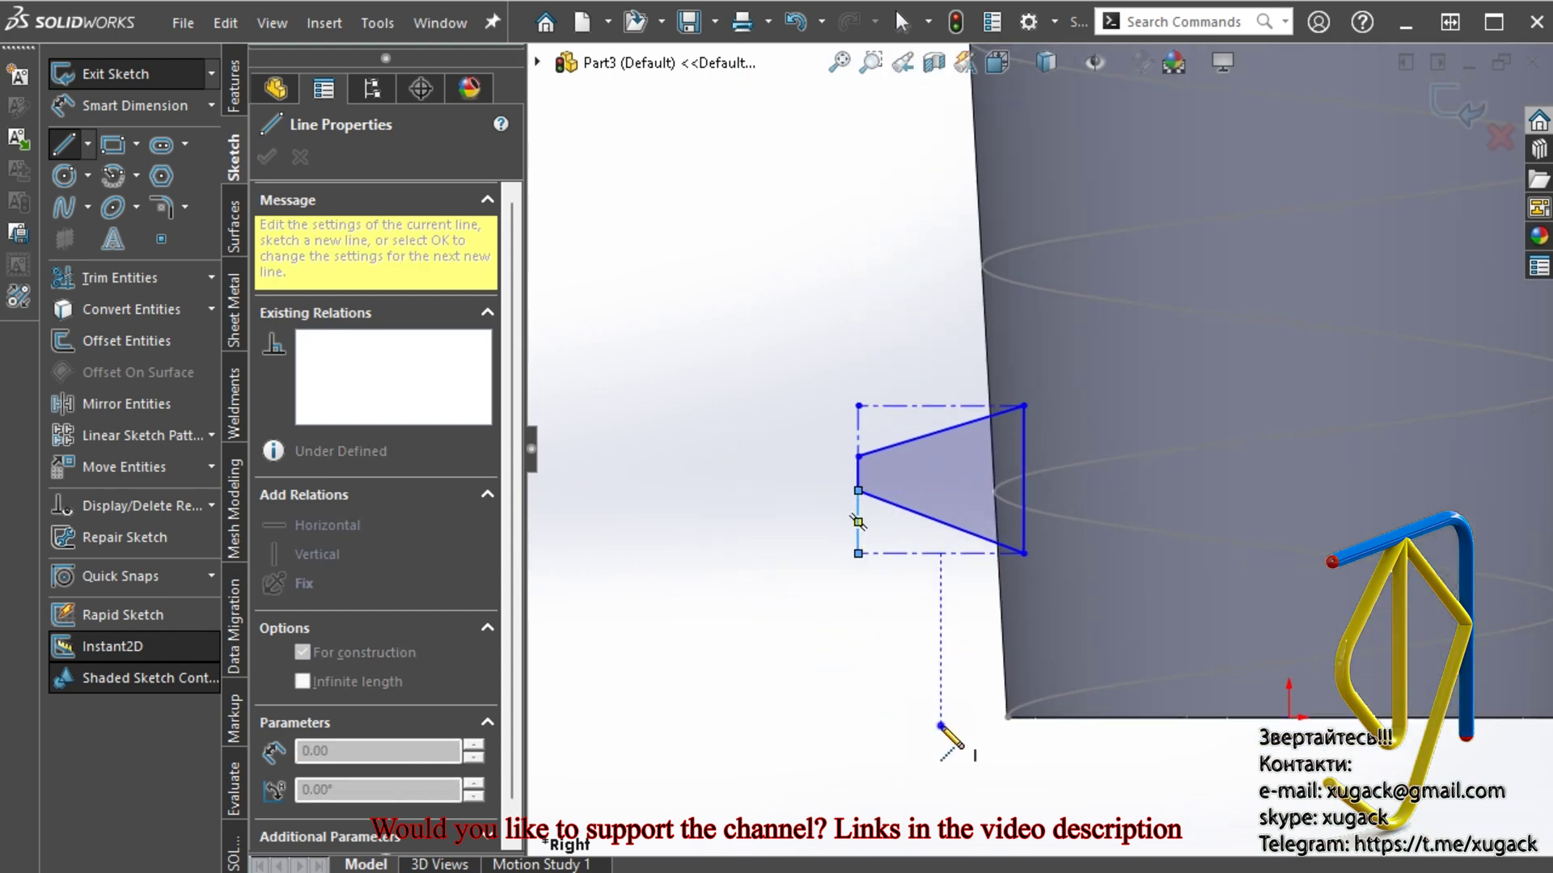
{"action": "key", "text": "Escape"}
Dimension the profile's bottom width to 0.5 and its short inner edge to 0.2
{"action": "left_click", "coordinate": [918, 553]}
{"action": "left_click", "coordinate": [924, 659]}
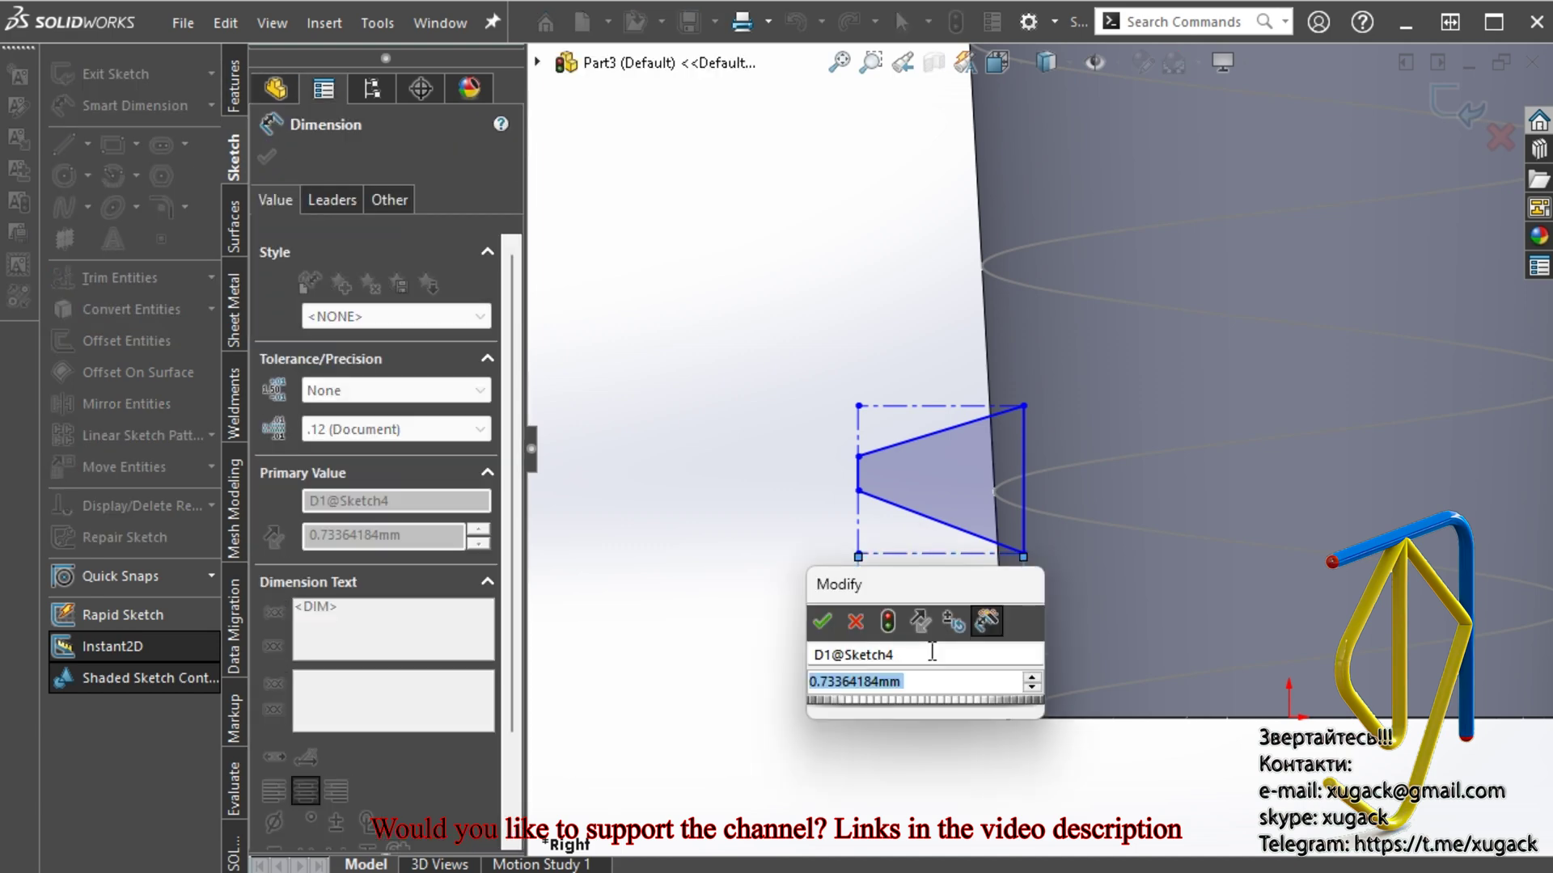
{"action": "type", "text": "0.5"}
{"action": "key", "text": "Return"}
{"action": "scroll", "coordinate": [868, 598], "scroll_direction": "up", "scroll_amount": 2}
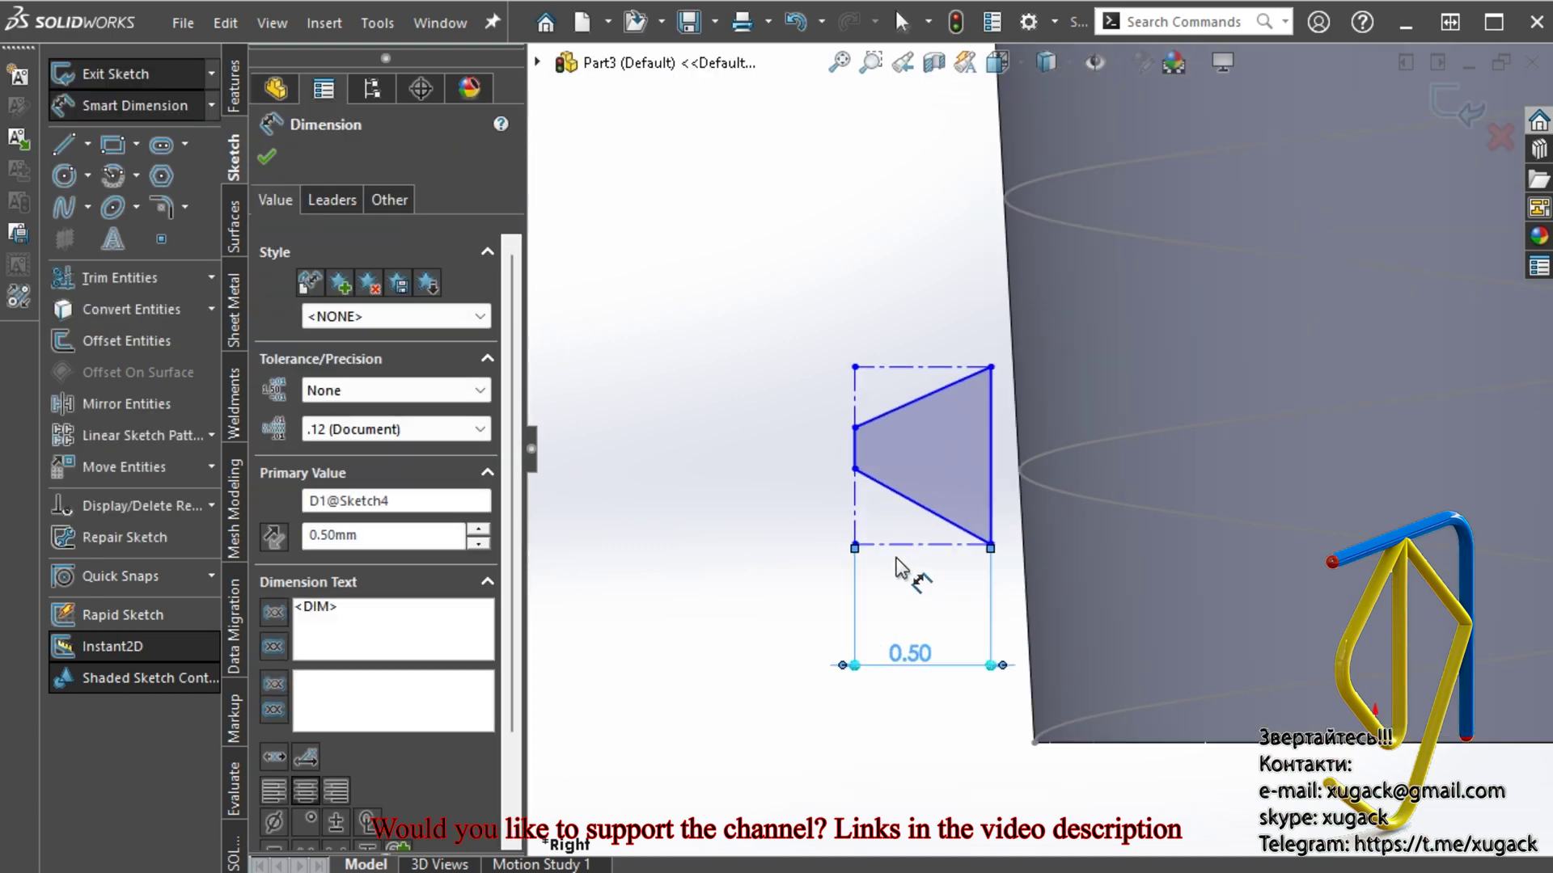
{"action": "scroll", "coordinate": [868, 598], "scroll_direction": "up", "scroll_amount": 1}
{"action": "left_click", "coordinate": [849, 390]}
{"action": "left_click", "coordinate": [749, 396]}
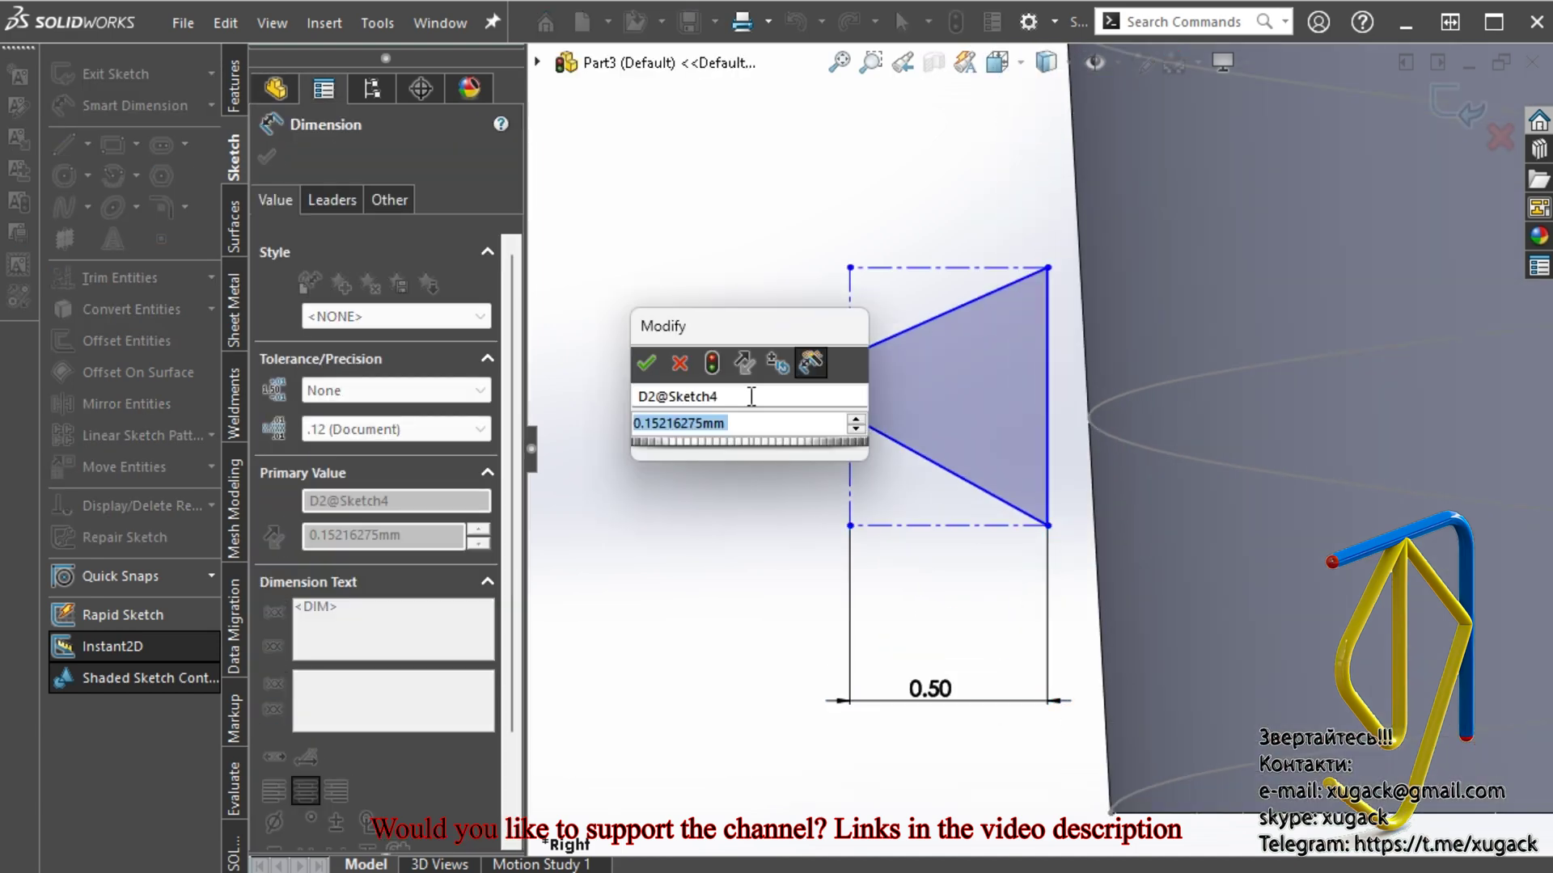
{"action": "type", "text": "0.2"}
{"action": "key", "text": "Return"}
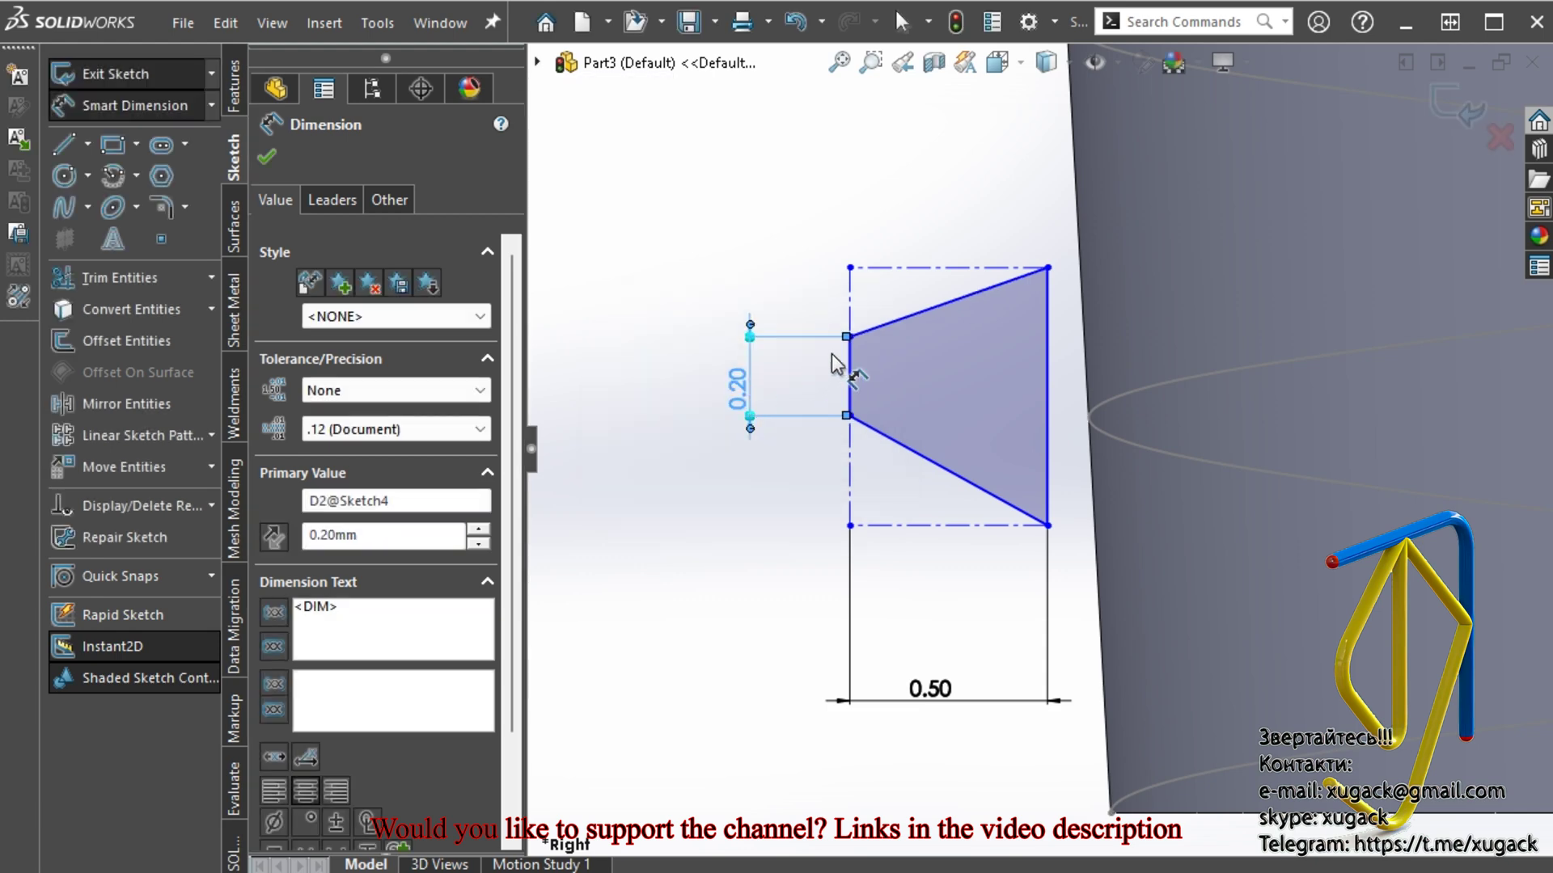
Set the upper flank angle to 30° and the lower flank angle to 15° from the centerline
{"action": "left_click", "coordinate": [884, 269]}
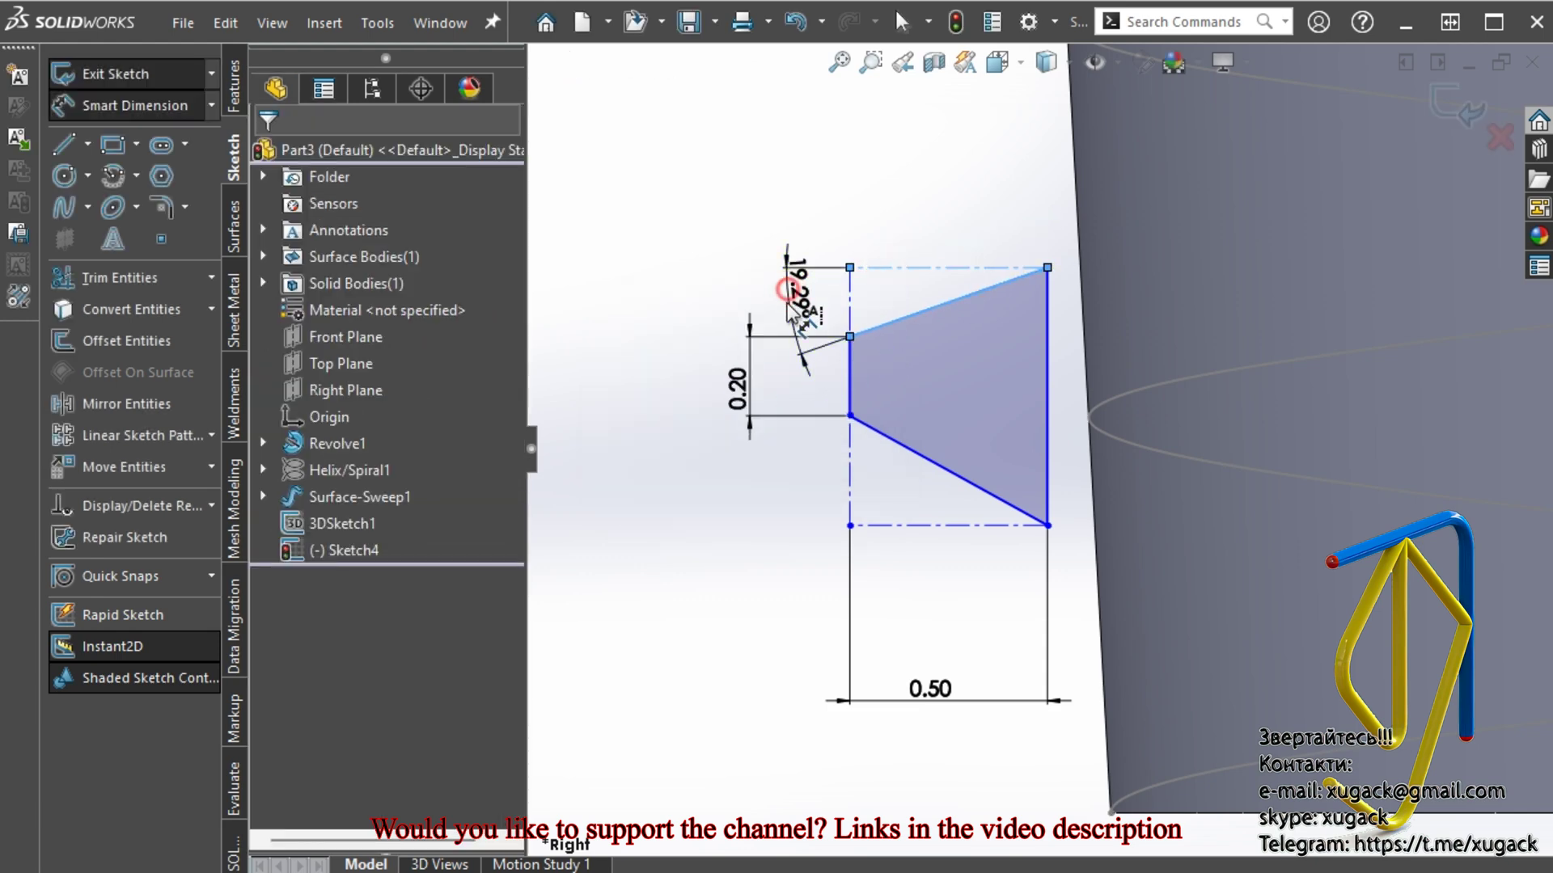
{"action": "left_click", "coordinate": [789, 322]}
{"action": "type", "text": "30"}
{"action": "key", "text": "Return"}
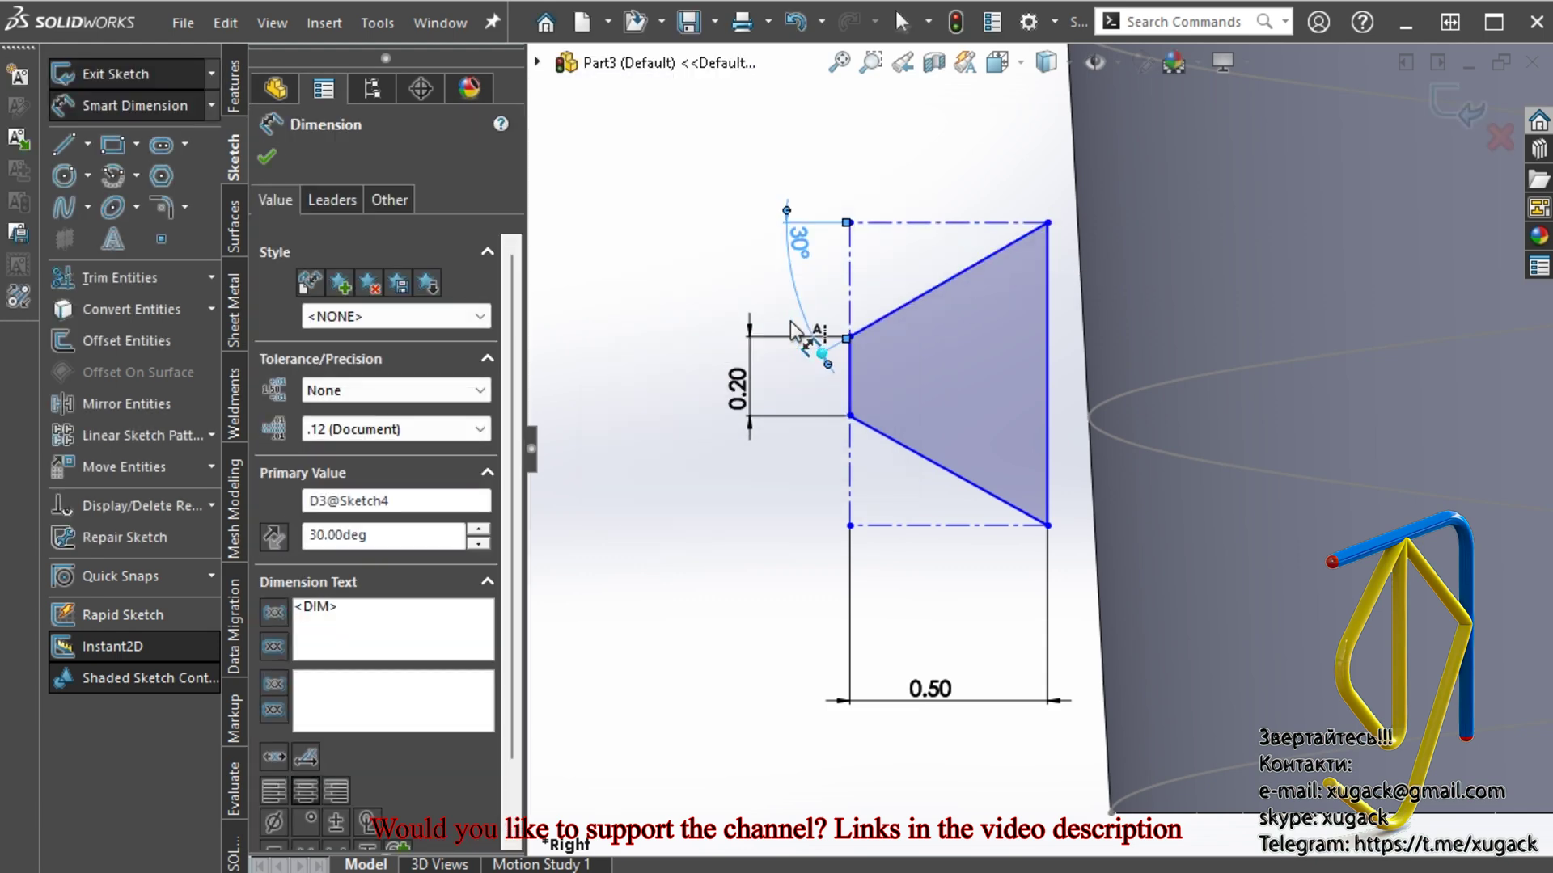
{"action": "left_click", "coordinate": [942, 472]}
{"action": "left_click", "coordinate": [938, 526]}
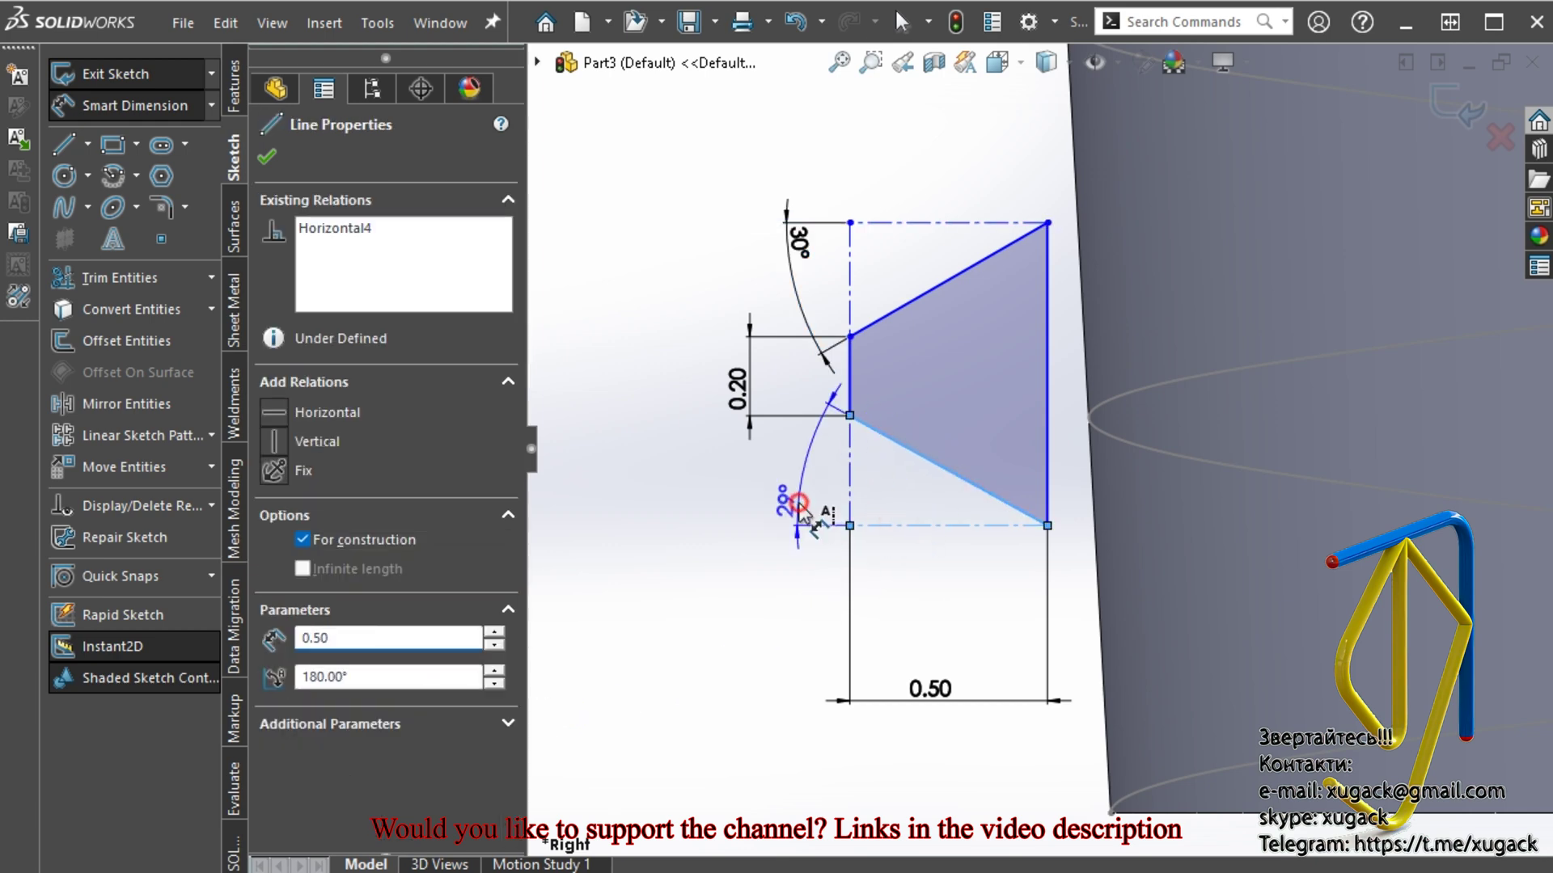
{"action": "left_click", "coordinate": [799, 506]}
{"action": "type", "text": "15"}
{"action": "key", "text": "Return"}
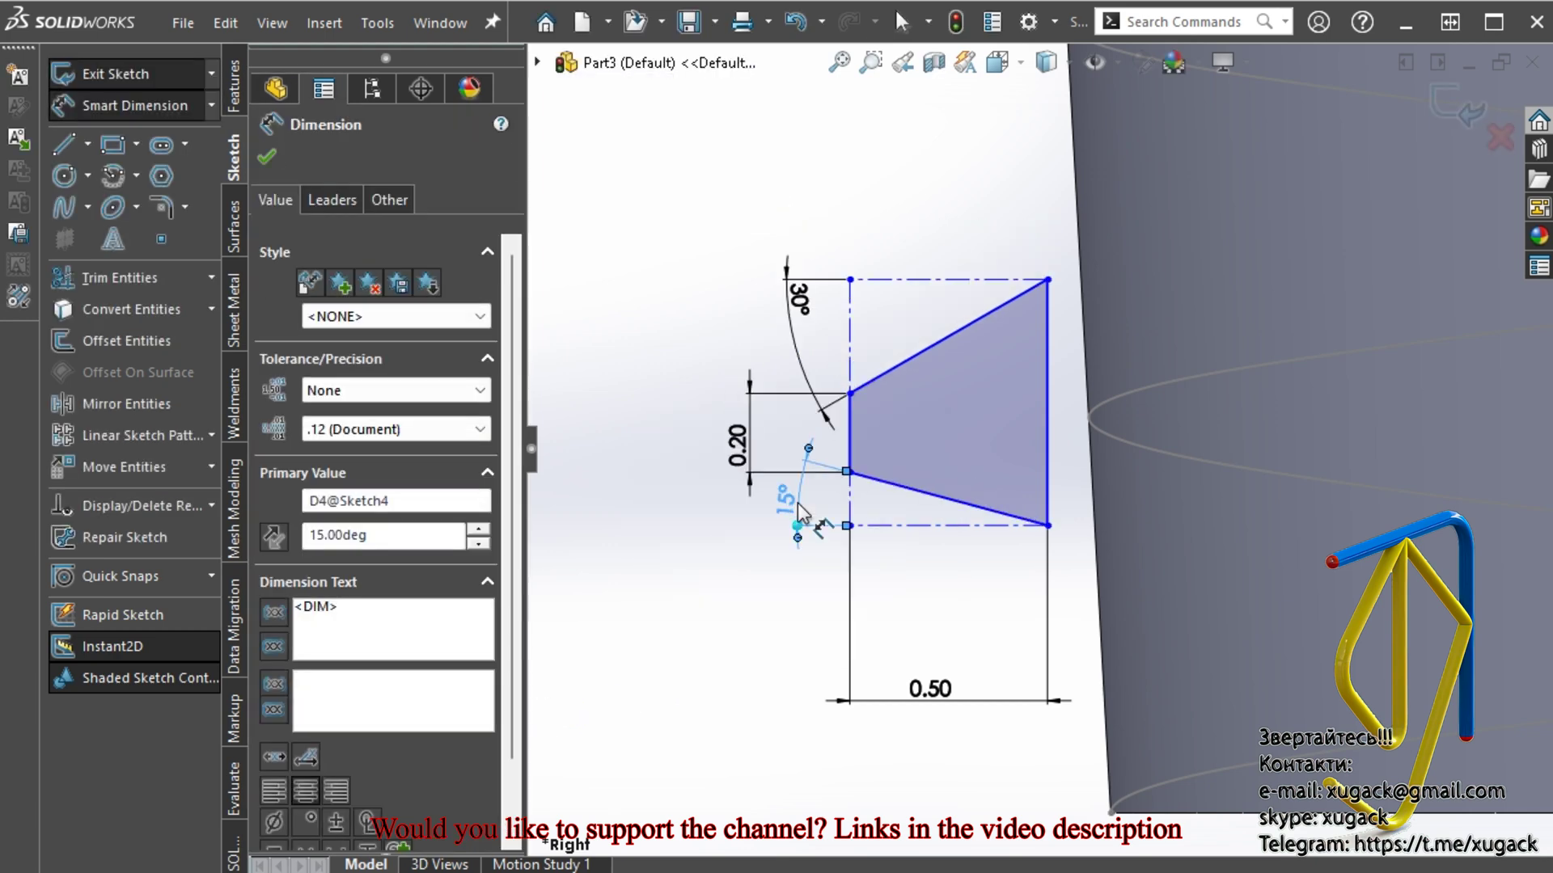
{"action": "key", "text": "Escape"}
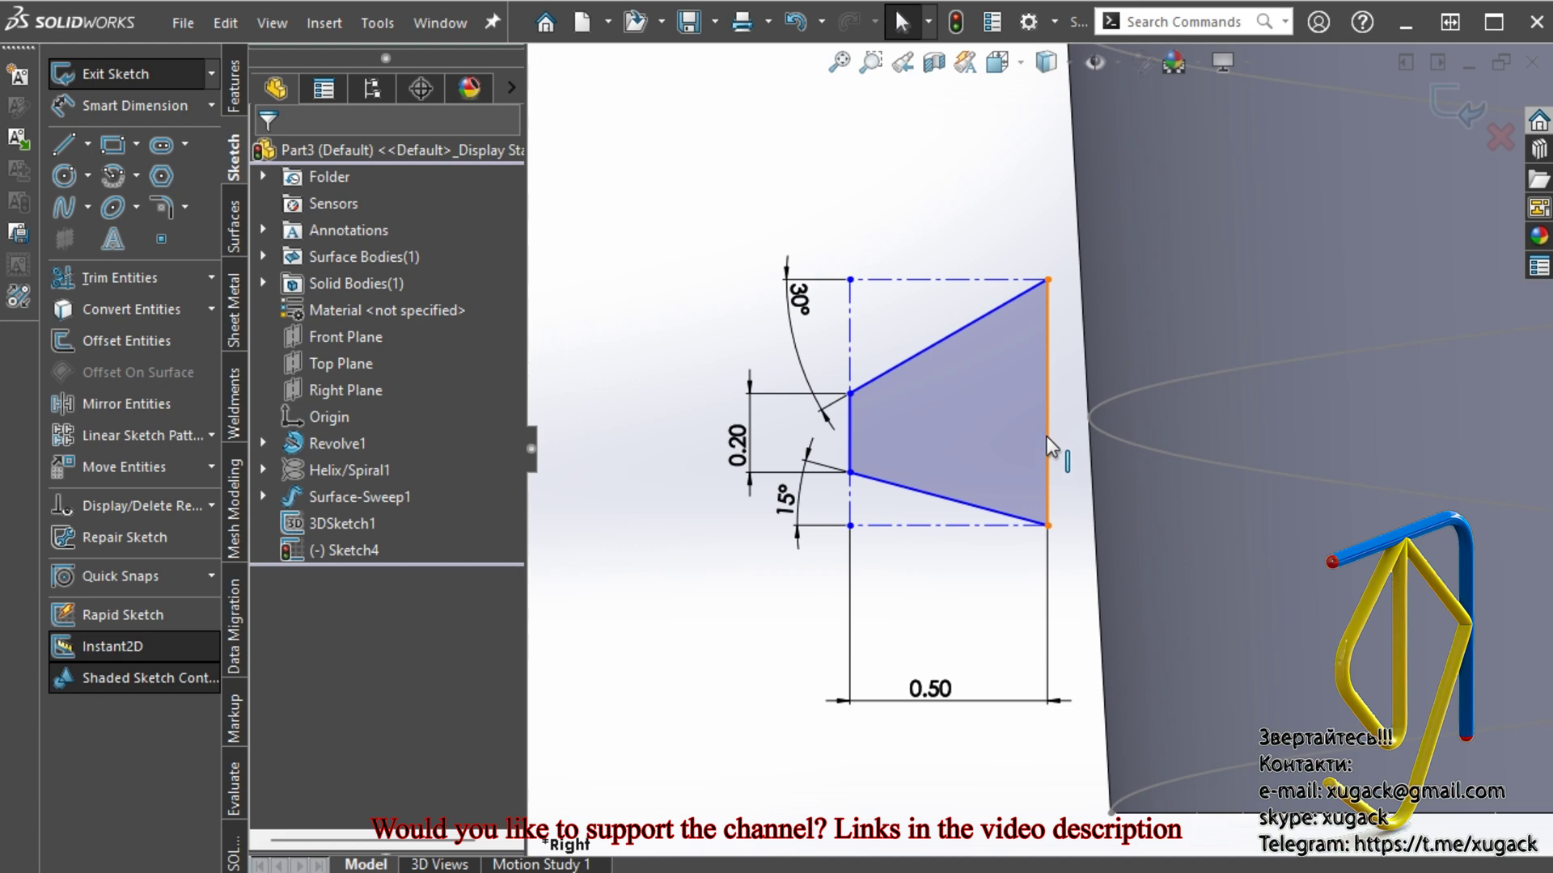
Pin the profile's right-edge midpoint onto the helix and make that right edge construction geometry
{"action": "left_click", "coordinate": [1047, 404]}
{"action": "left_click", "coordinate": [1100, 433], "text": "ctrl"}
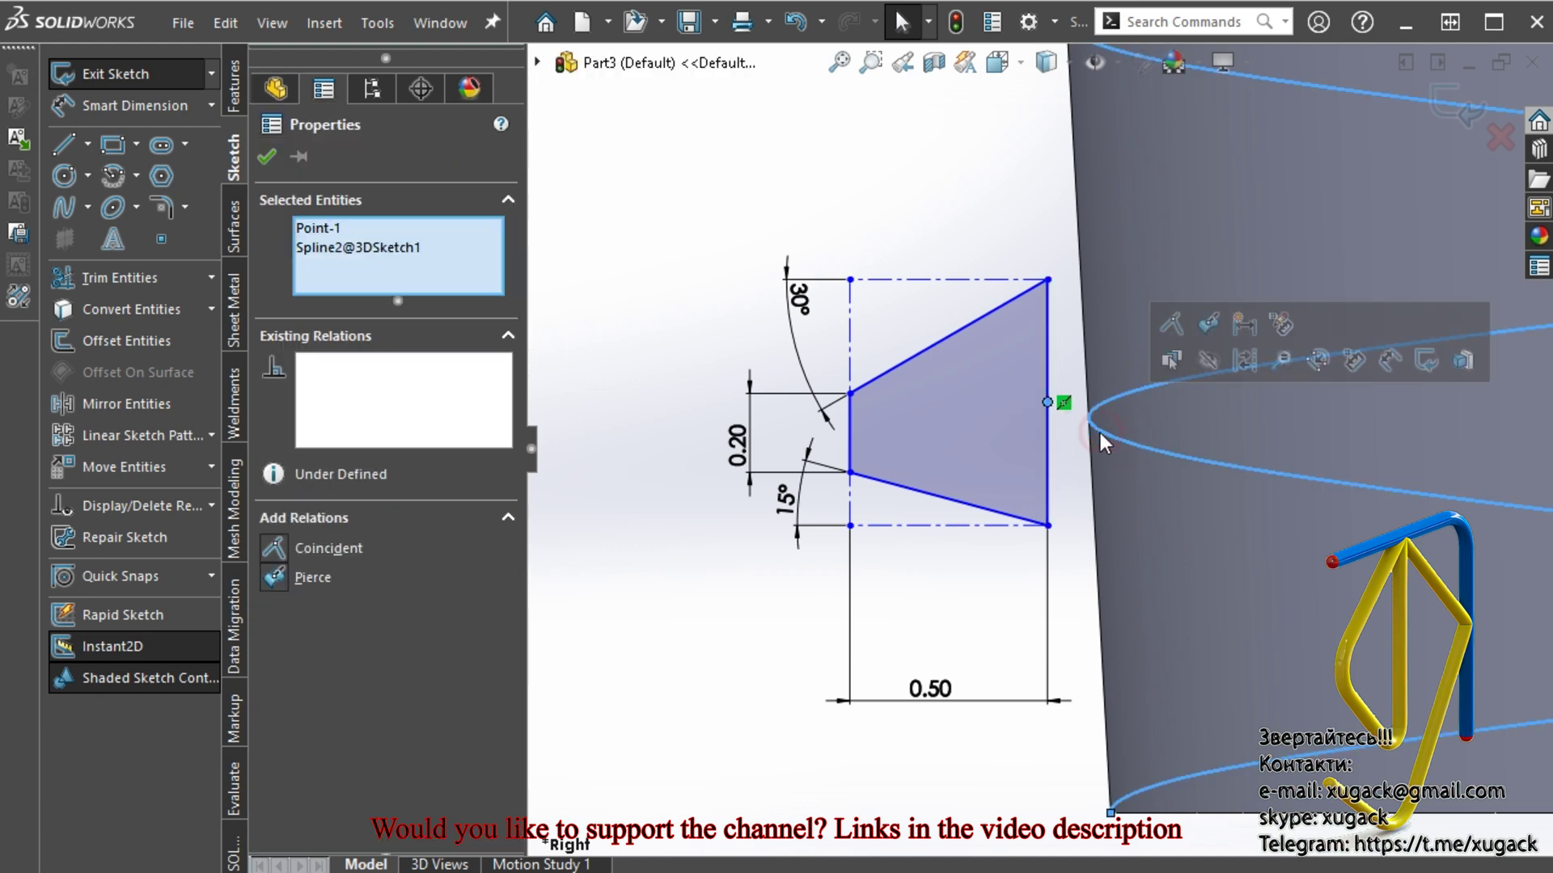
{"action": "left_click", "coordinate": [1209, 324]}
{"action": "left_click", "coordinate": [720, 659]}
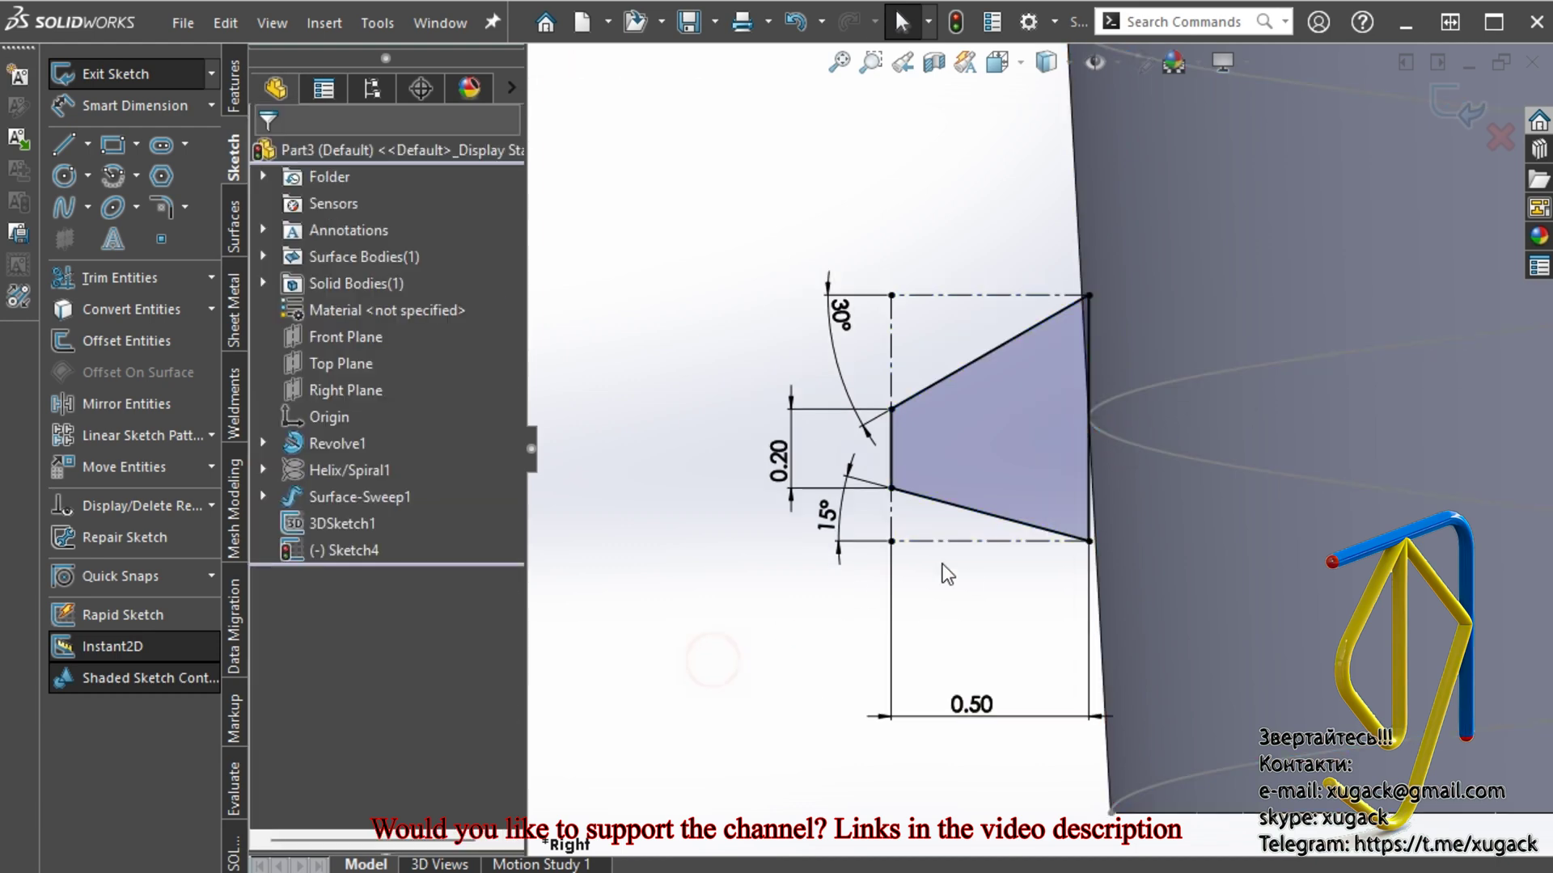
{"action": "left_click", "coordinate": [1090, 519]}
{"action": "left_click", "coordinate": [1199, 447]}
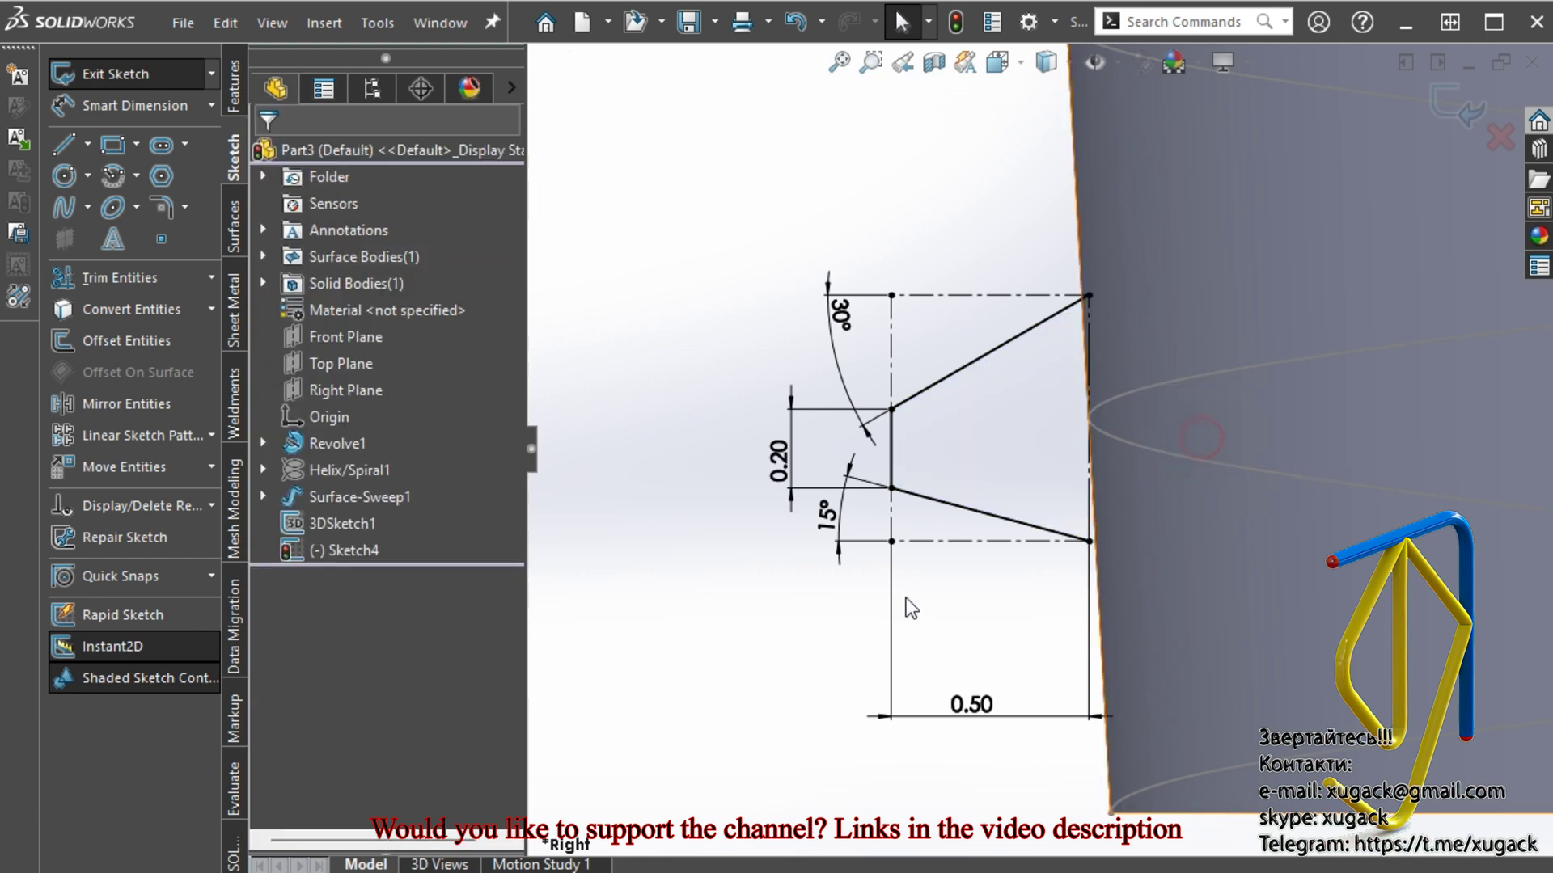
Extend the profile into the body with lines from the top-right corner down to the lower corner
{"action": "left_click", "coordinate": [68, 147]}
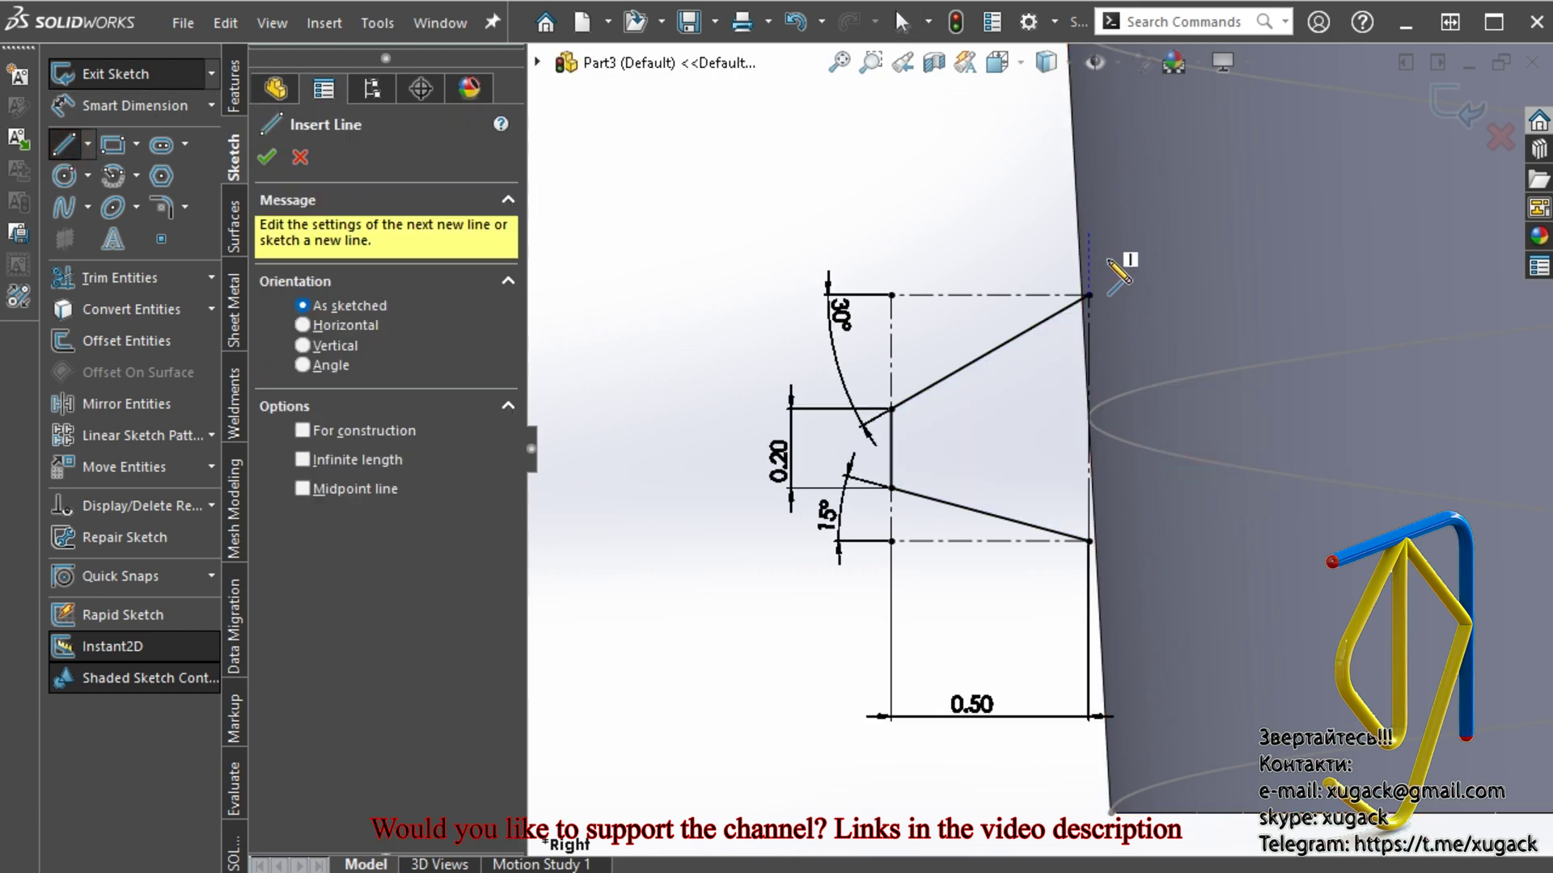
{"action": "left_click", "coordinate": [1088, 296]}
{"action": "left_click", "coordinate": [1202, 230]}
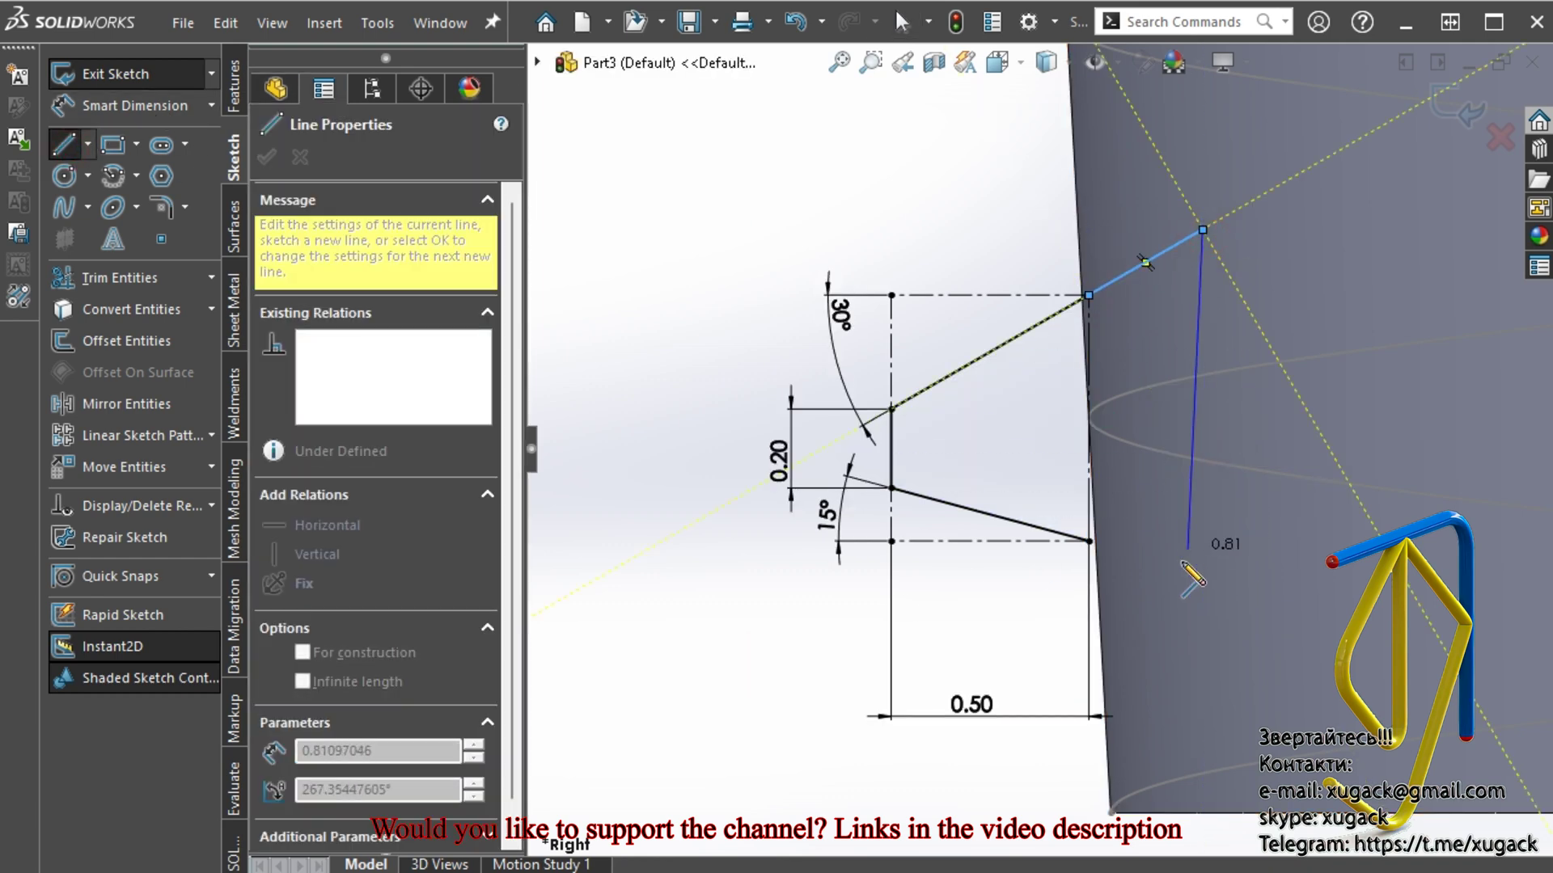
{"action": "left_click", "coordinate": [1203, 601]}
{"action": "left_click", "coordinate": [1089, 541]}
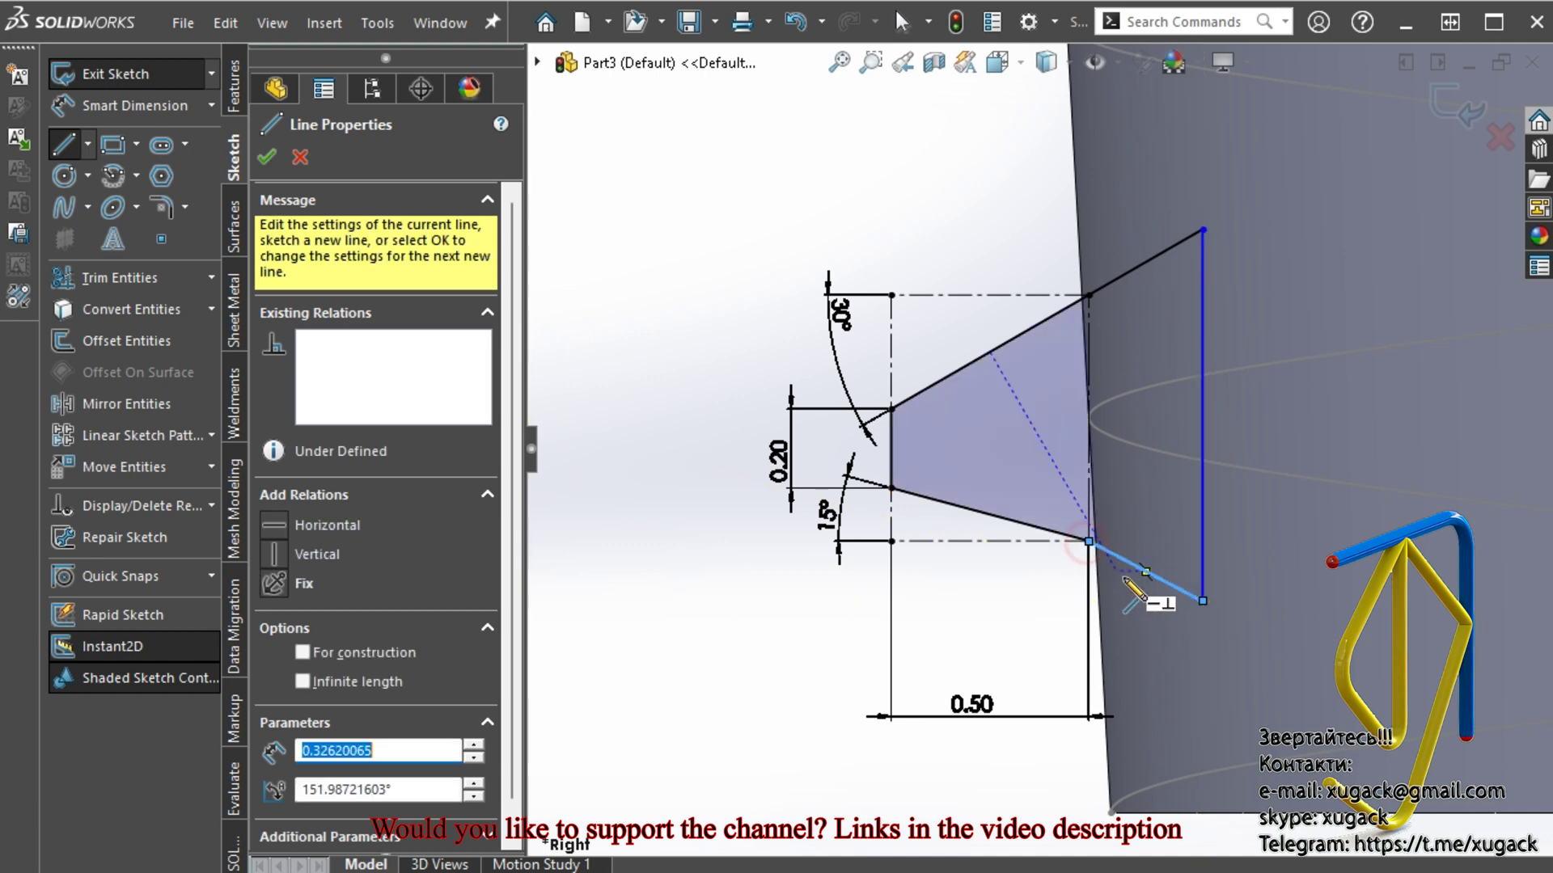
{"action": "key", "text": "Escape"}
Make the new lower extension line collinear with the lower flank and fit the model in view
{"action": "left_click", "coordinate": [1113, 556]}
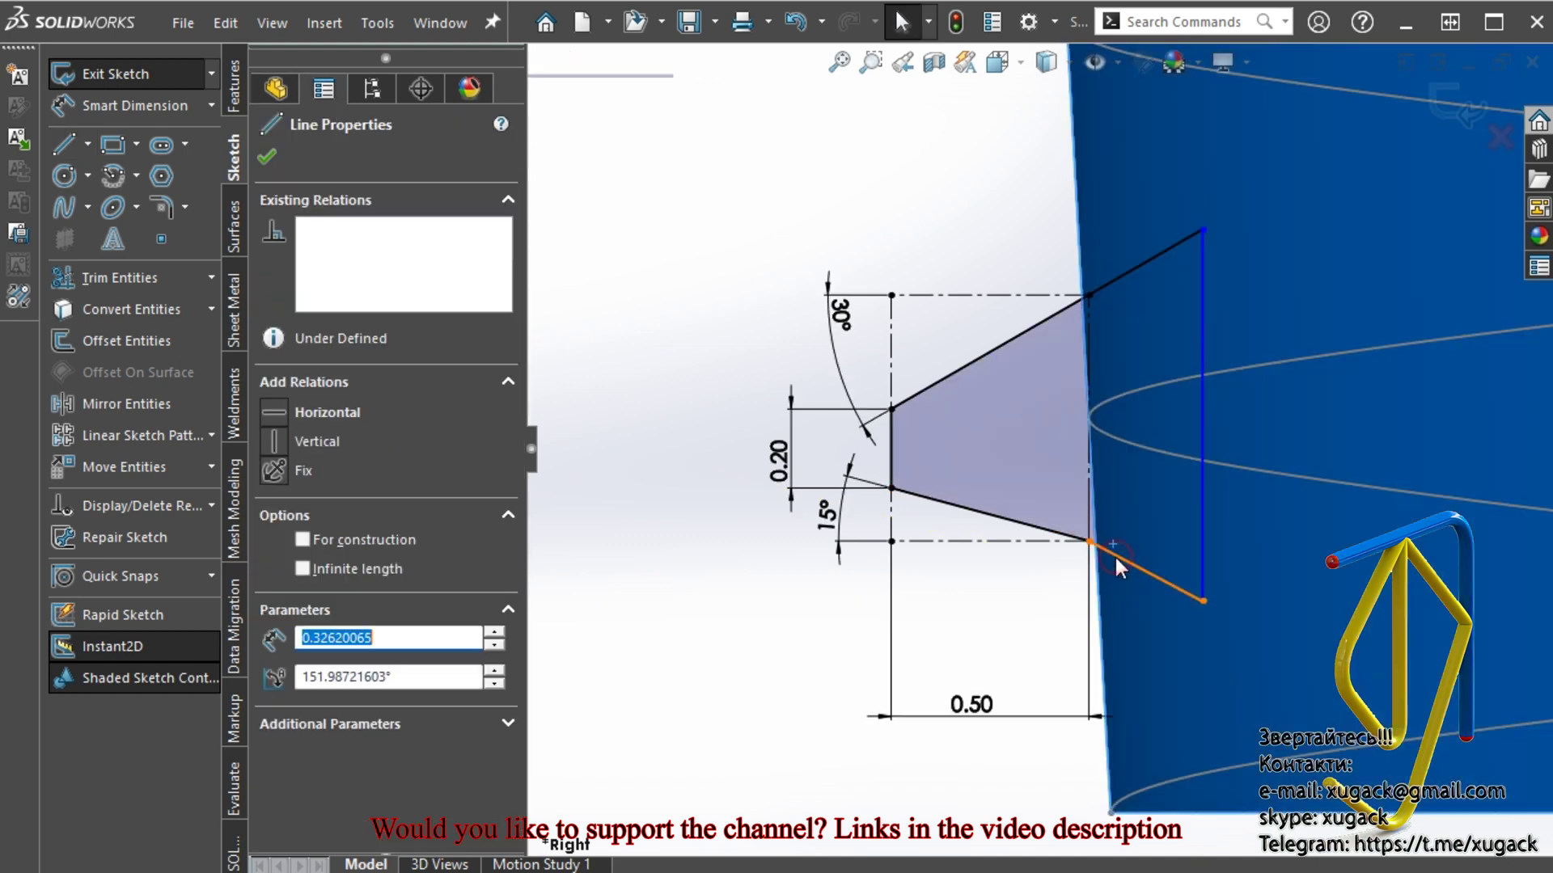
{"action": "left_click", "coordinate": [1011, 520], "text": "ctrl"}
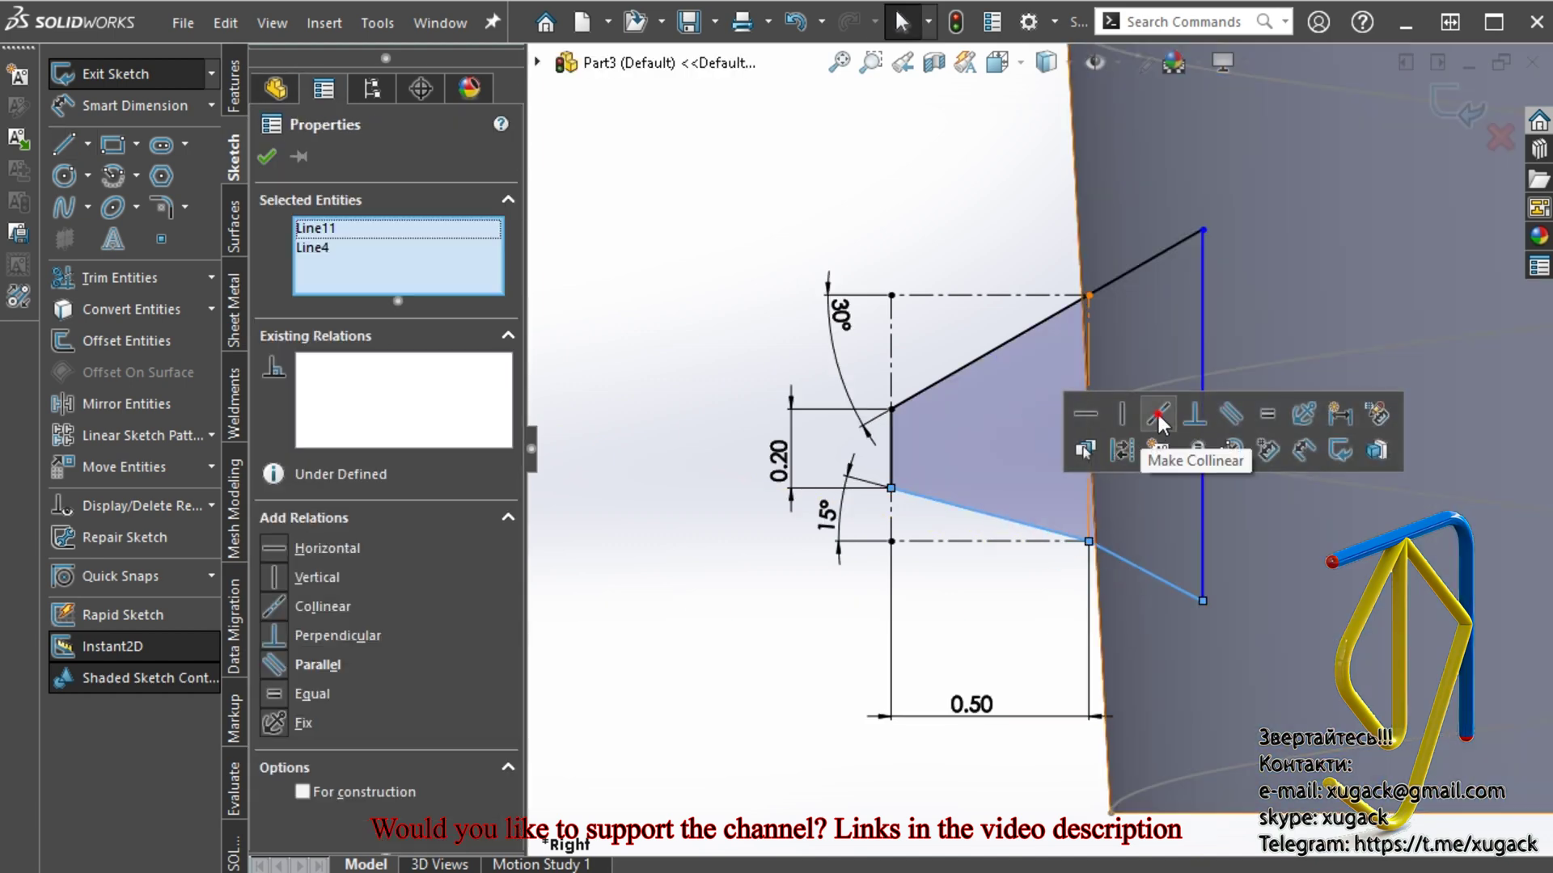
{"action": "left_click", "coordinate": [1113, 450]}
{"action": "left_click", "coordinate": [752, 659]}
{"action": "key", "text": "f"}
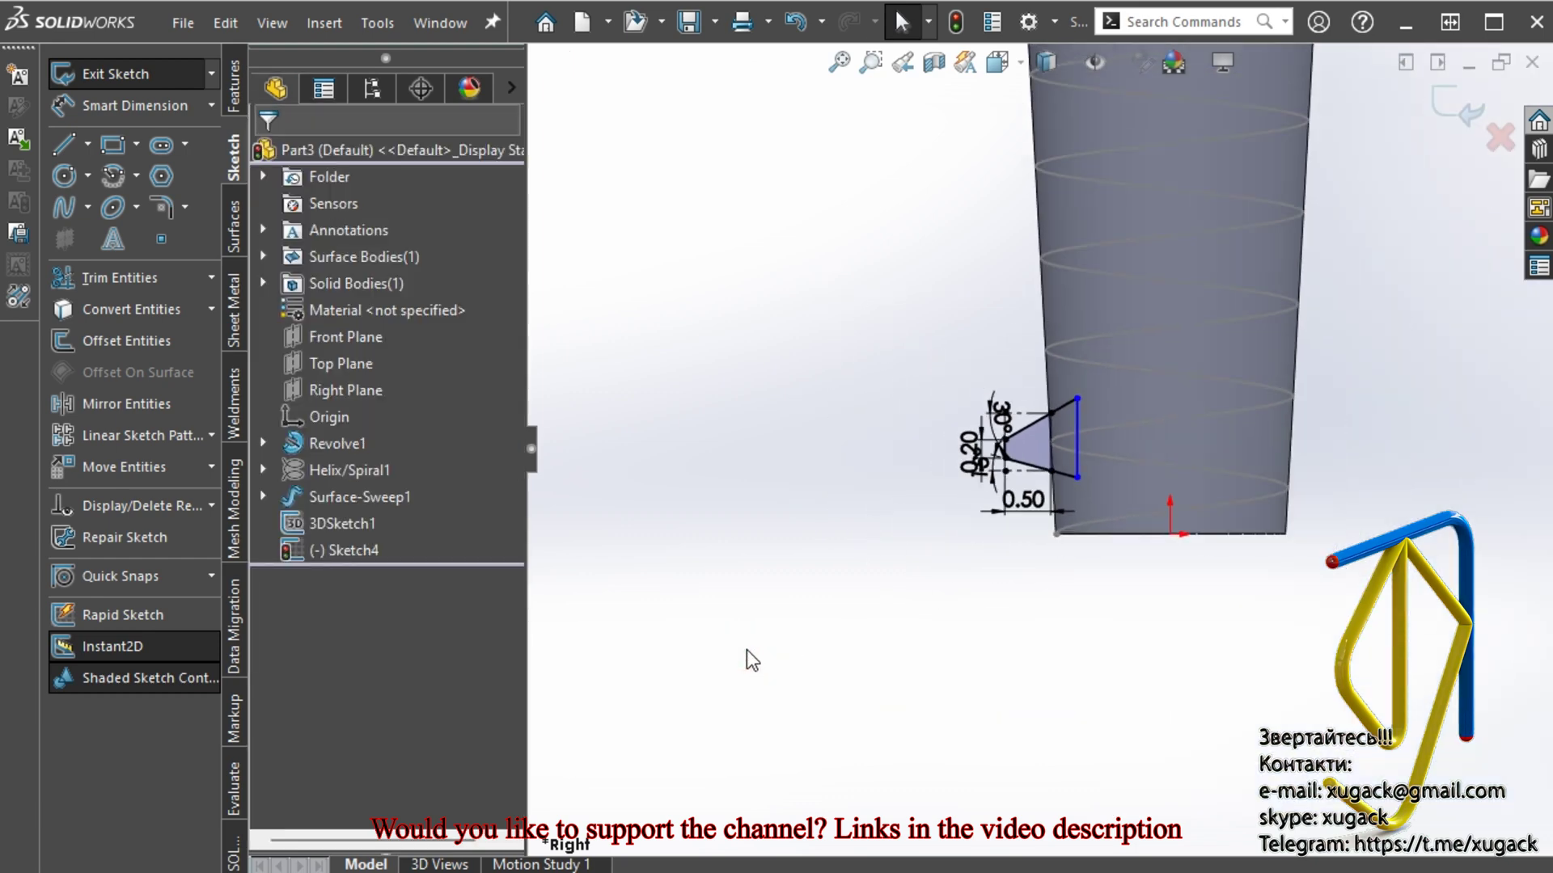
{"action": "left_click", "coordinate": [233, 89]}
Sweep the triangle profile along the helix, reversing direction and setting Profile Twist to Specify Direction Vector
{"action": "left_click", "coordinate": [134, 137]}
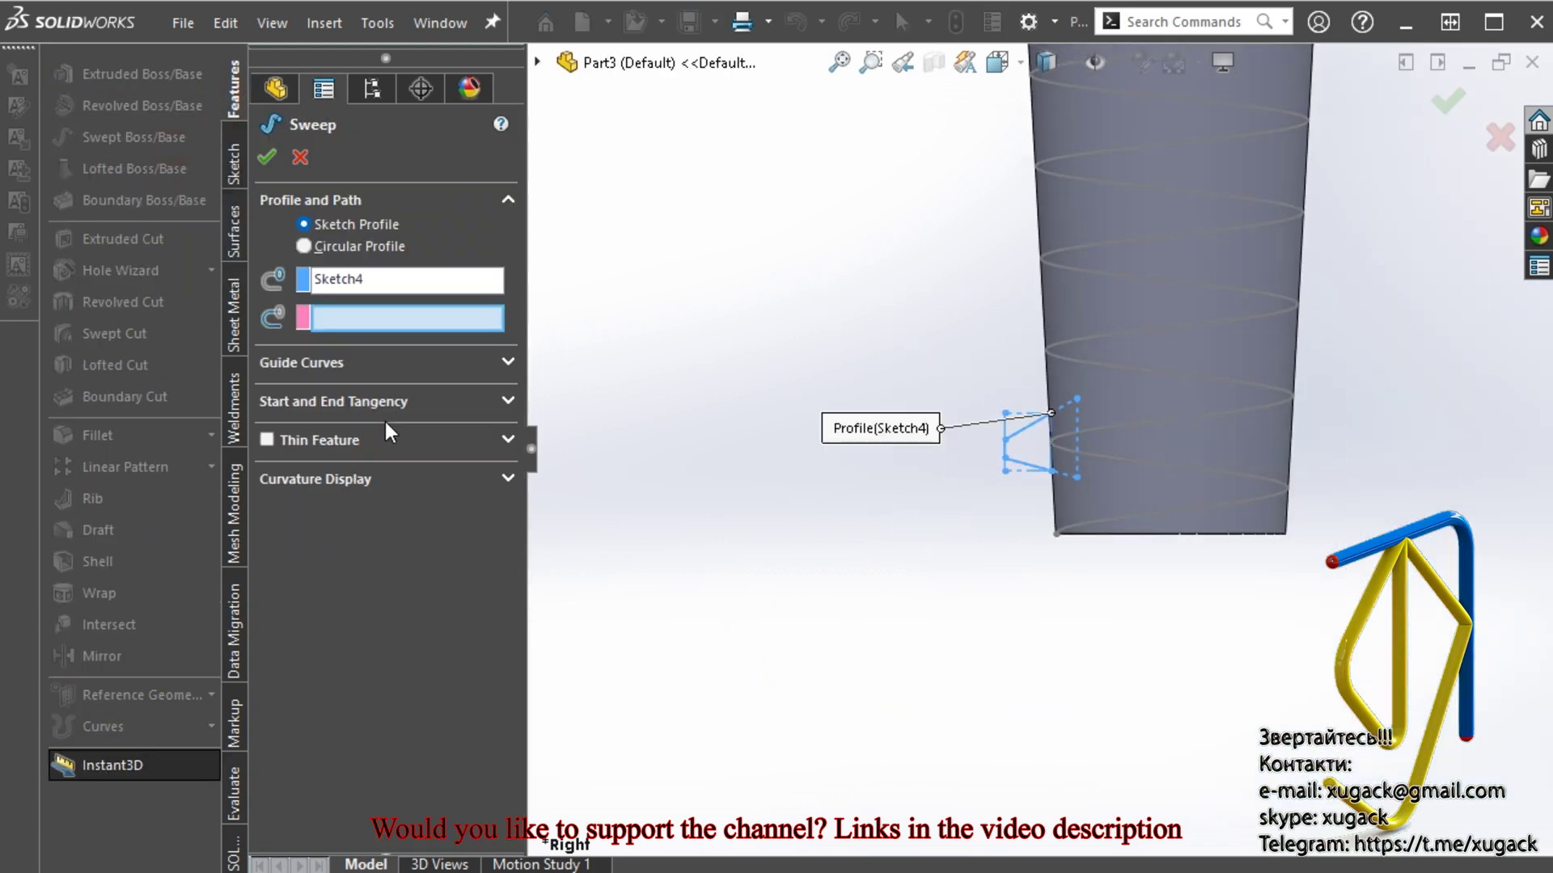
{"action": "left_click", "coordinate": [1119, 459]}
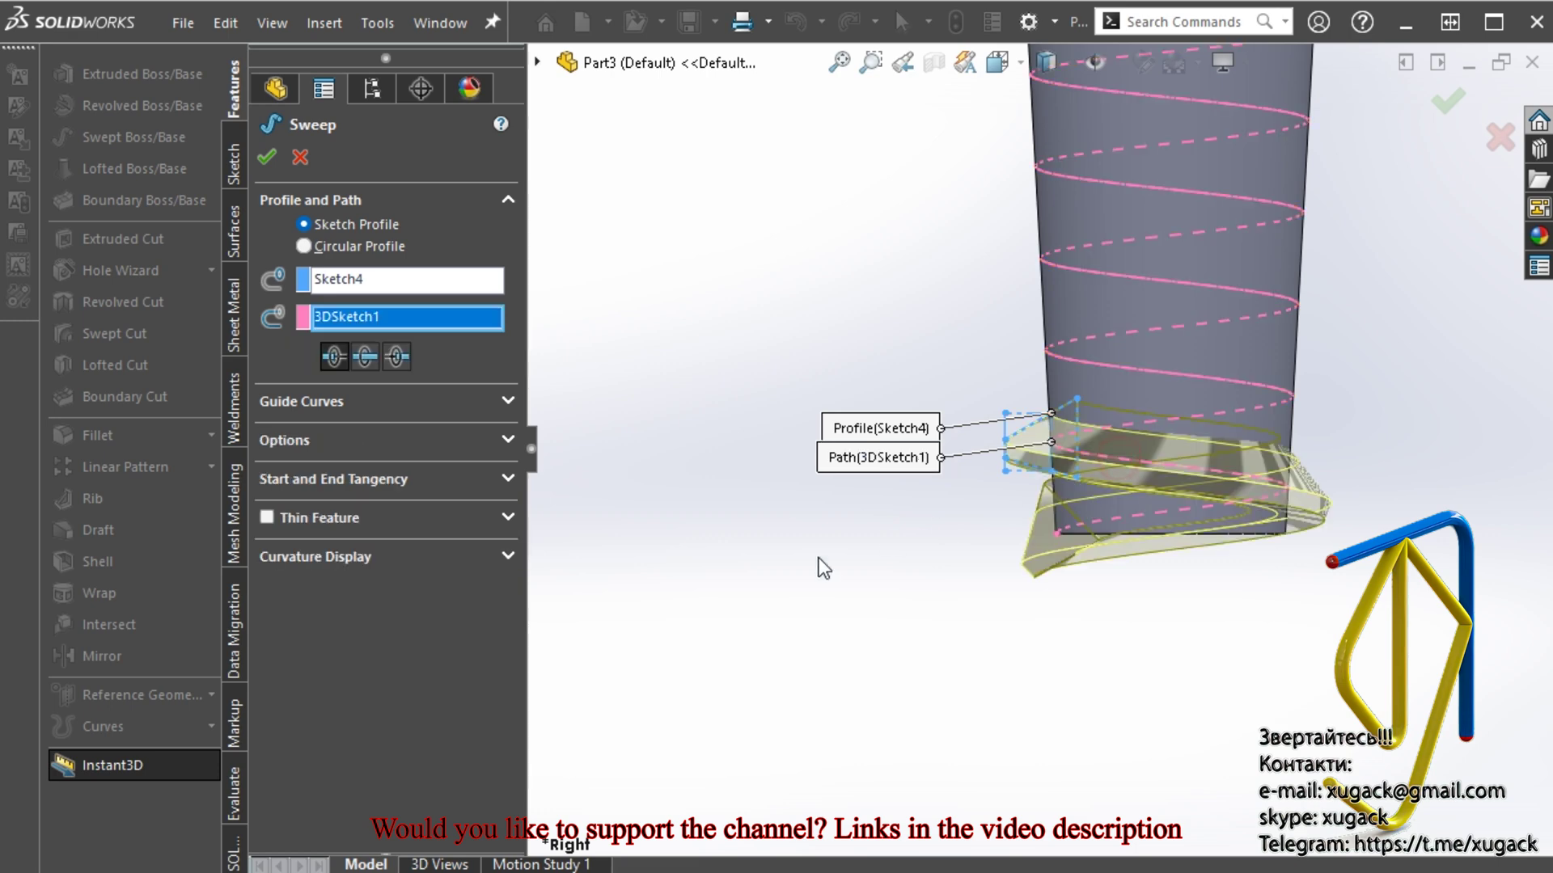
{"action": "left_click", "coordinate": [375, 359]}
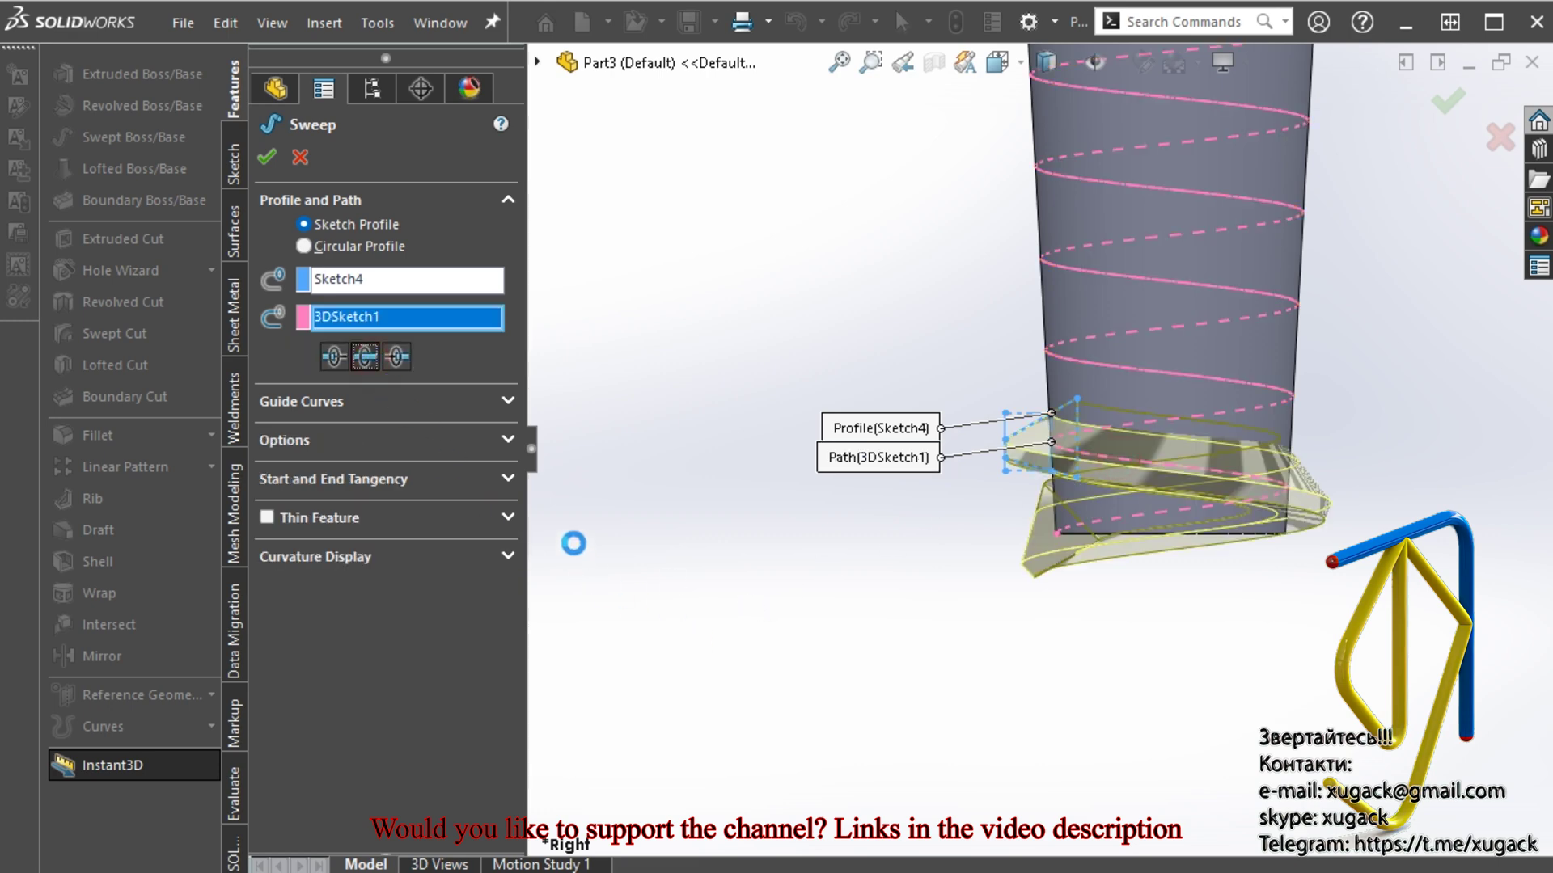
{"action": "left_click", "coordinate": [508, 401]}
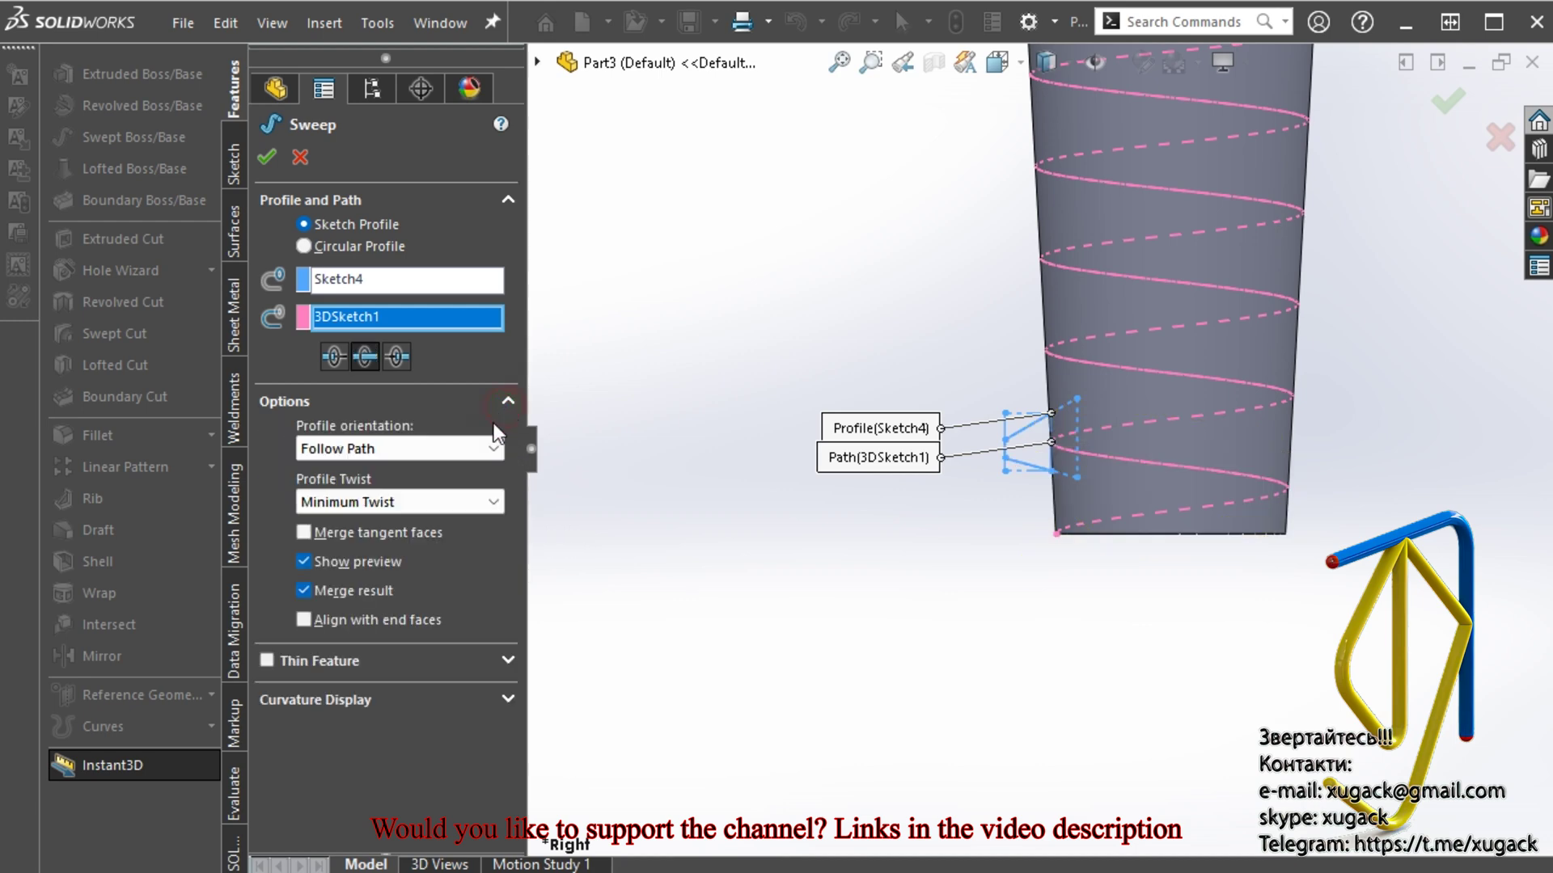
{"action": "left_click", "coordinate": [452, 501]}
{"action": "left_click", "coordinate": [458, 555]}
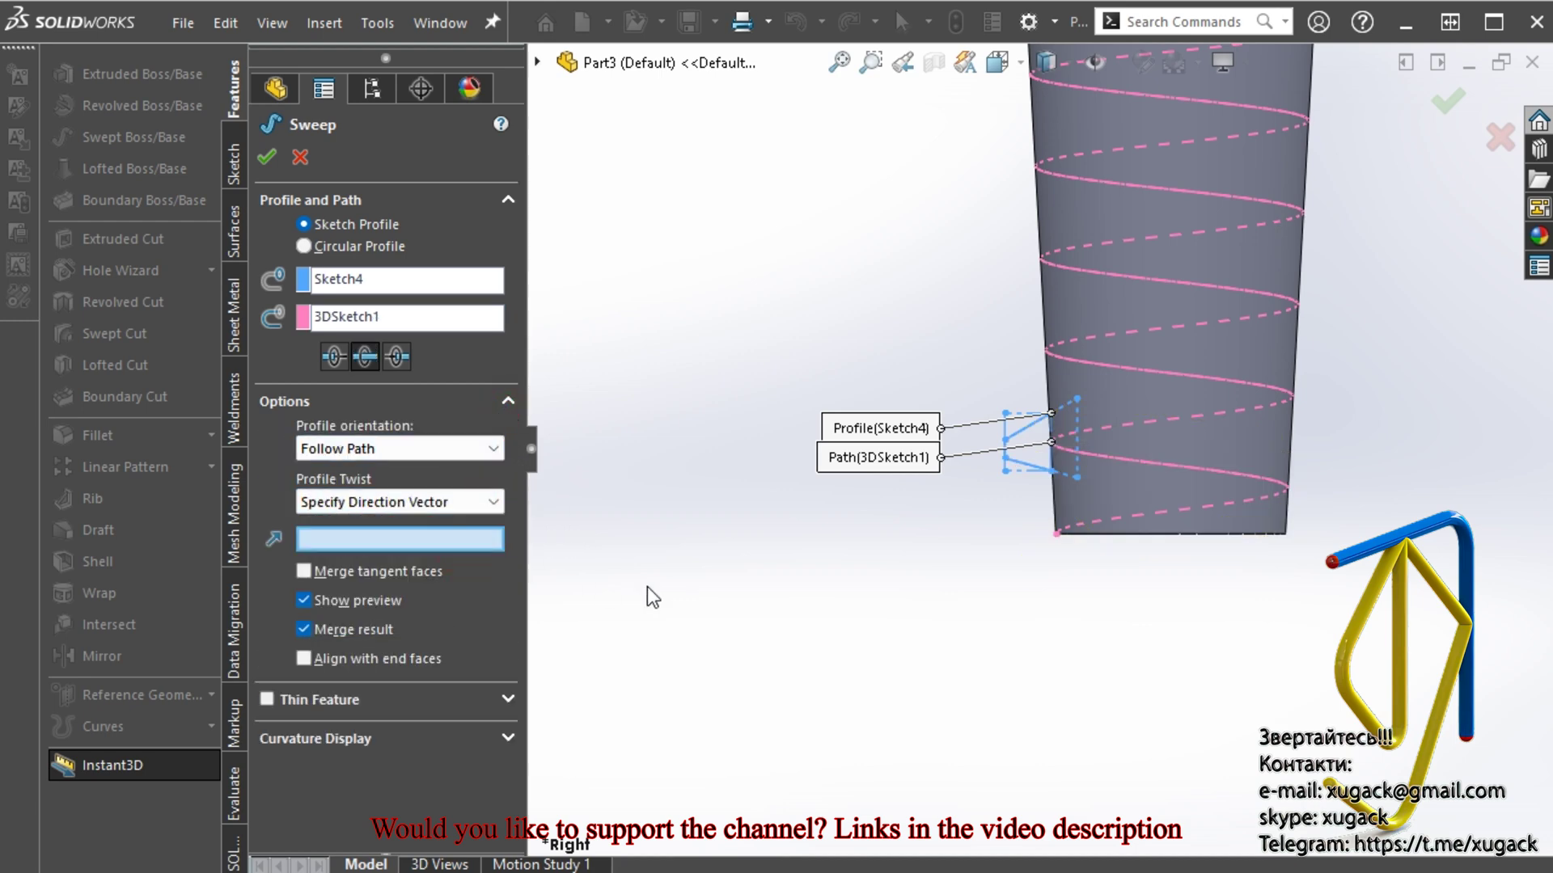
Use the Top Plane as the twist direction vector and confirm Sweep1
{"action": "scroll", "coordinate": [647, 586], "scroll_direction": "up", "scroll_amount": 5}
{"action": "left_click", "coordinate": [537, 63]}
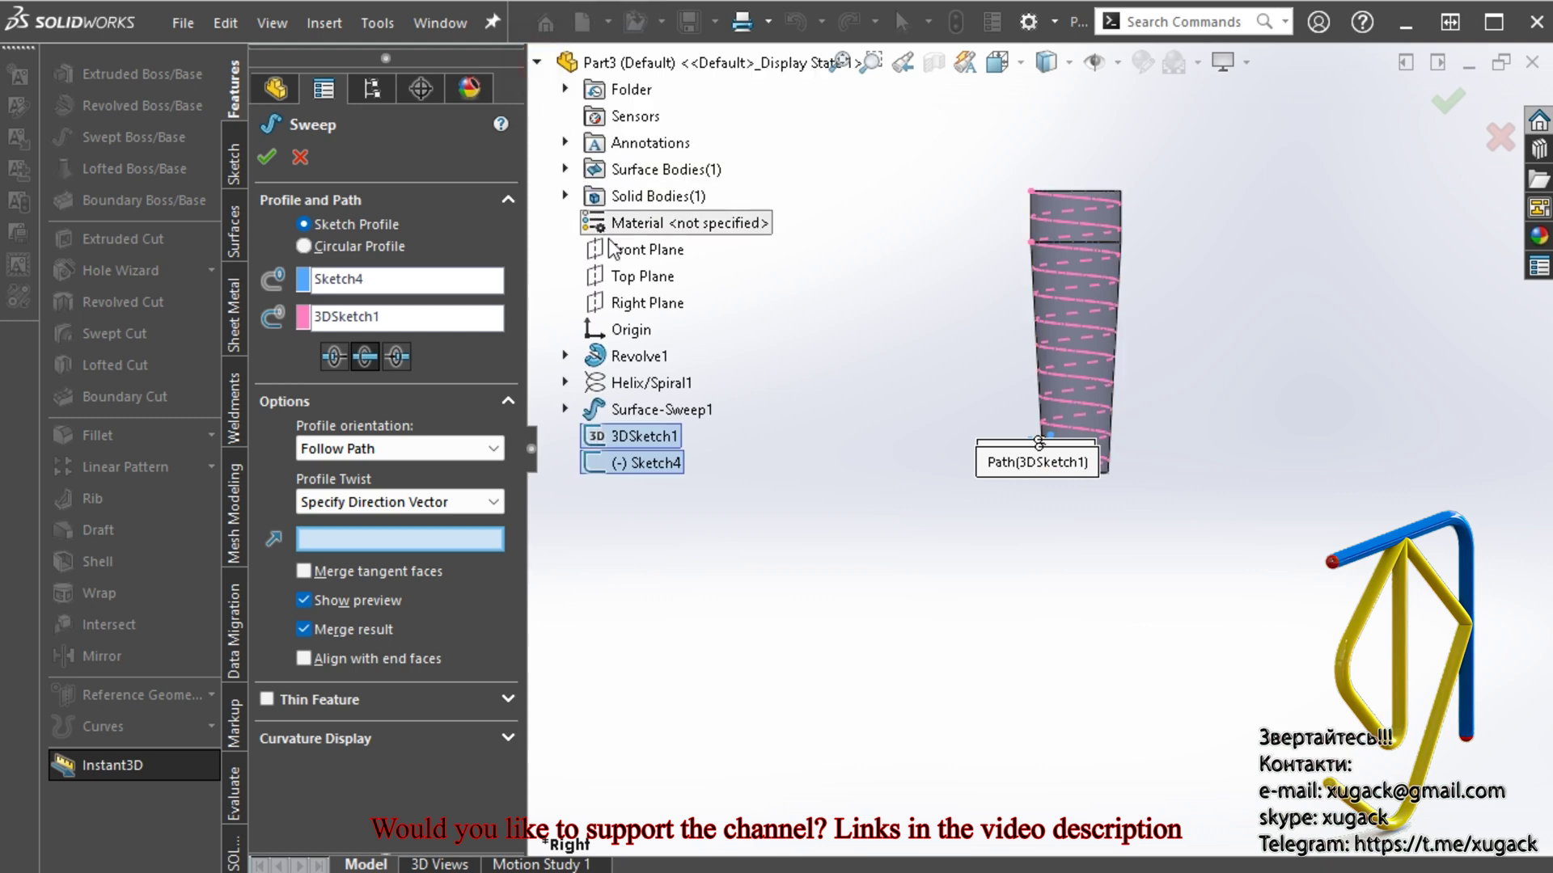
{"action": "scroll", "coordinate": [1127, 295], "scroll_direction": "down", "scroll_amount": 1}
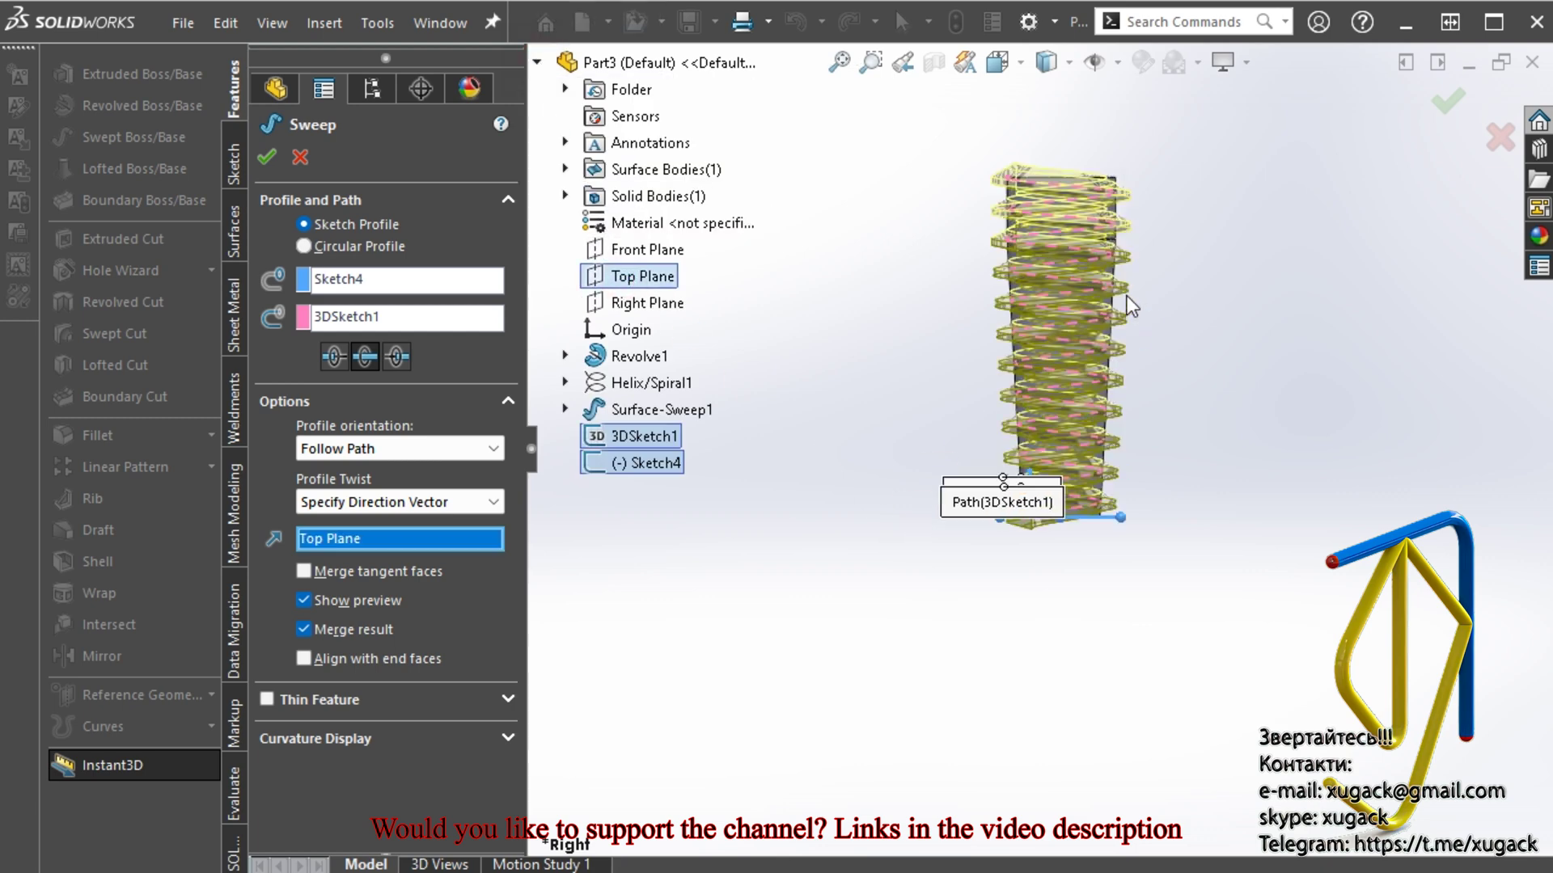
{"action": "scroll", "coordinate": [994, 183], "scroll_direction": "down", "scroll_amount": 2}
{"action": "scroll", "coordinate": [993, 183], "scroll_direction": "down", "scroll_amount": 3}
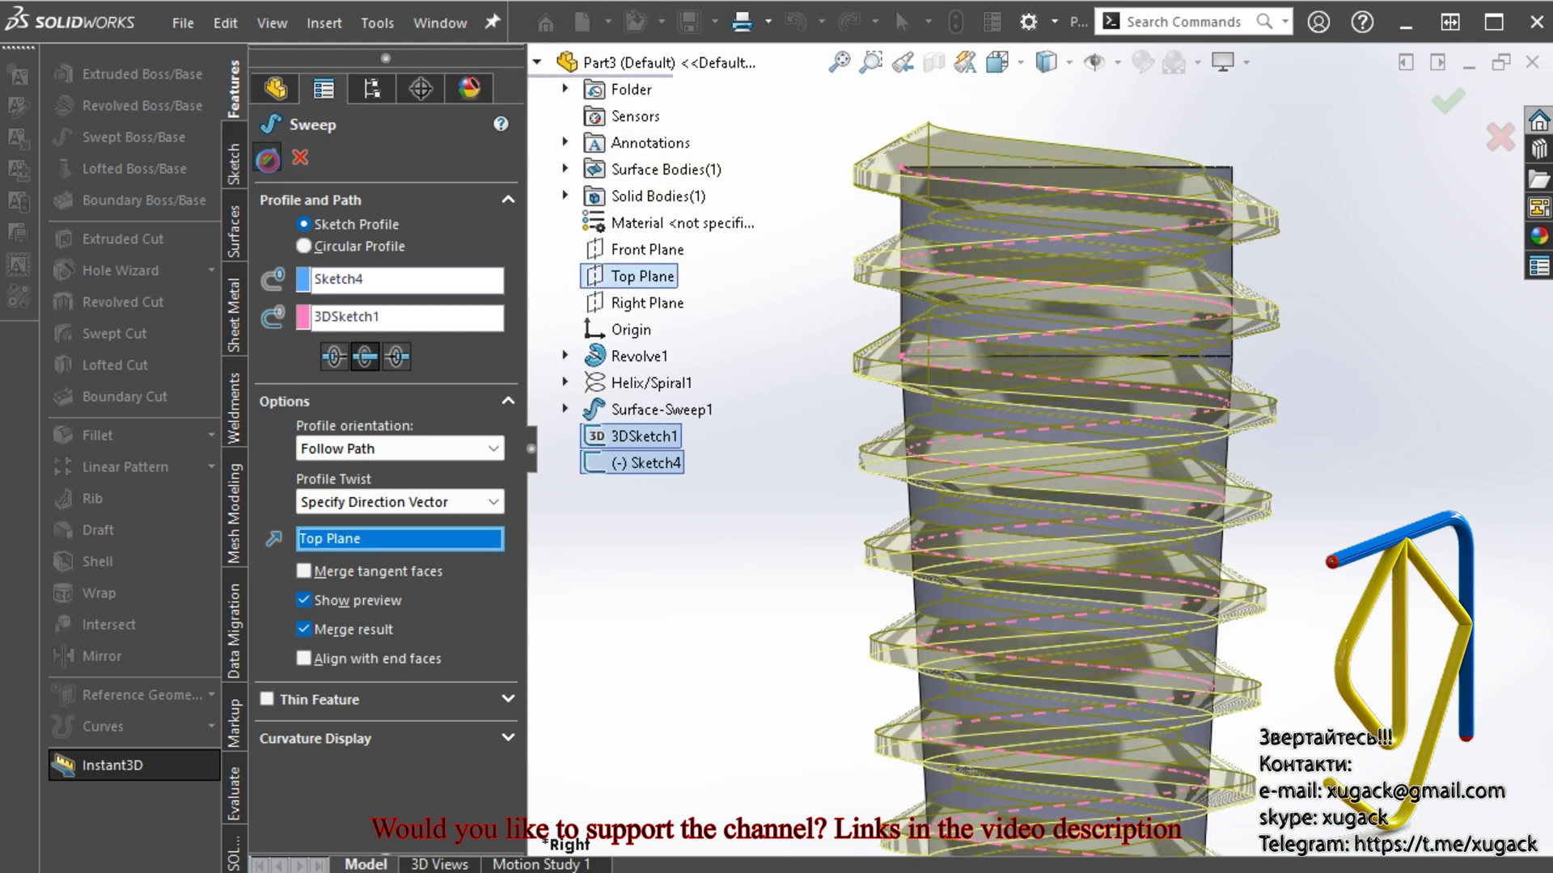
{"action": "key", "text": "Return"}
{"action": "scroll", "coordinate": [739, 456], "scroll_direction": "up", "scroll_amount": 5}
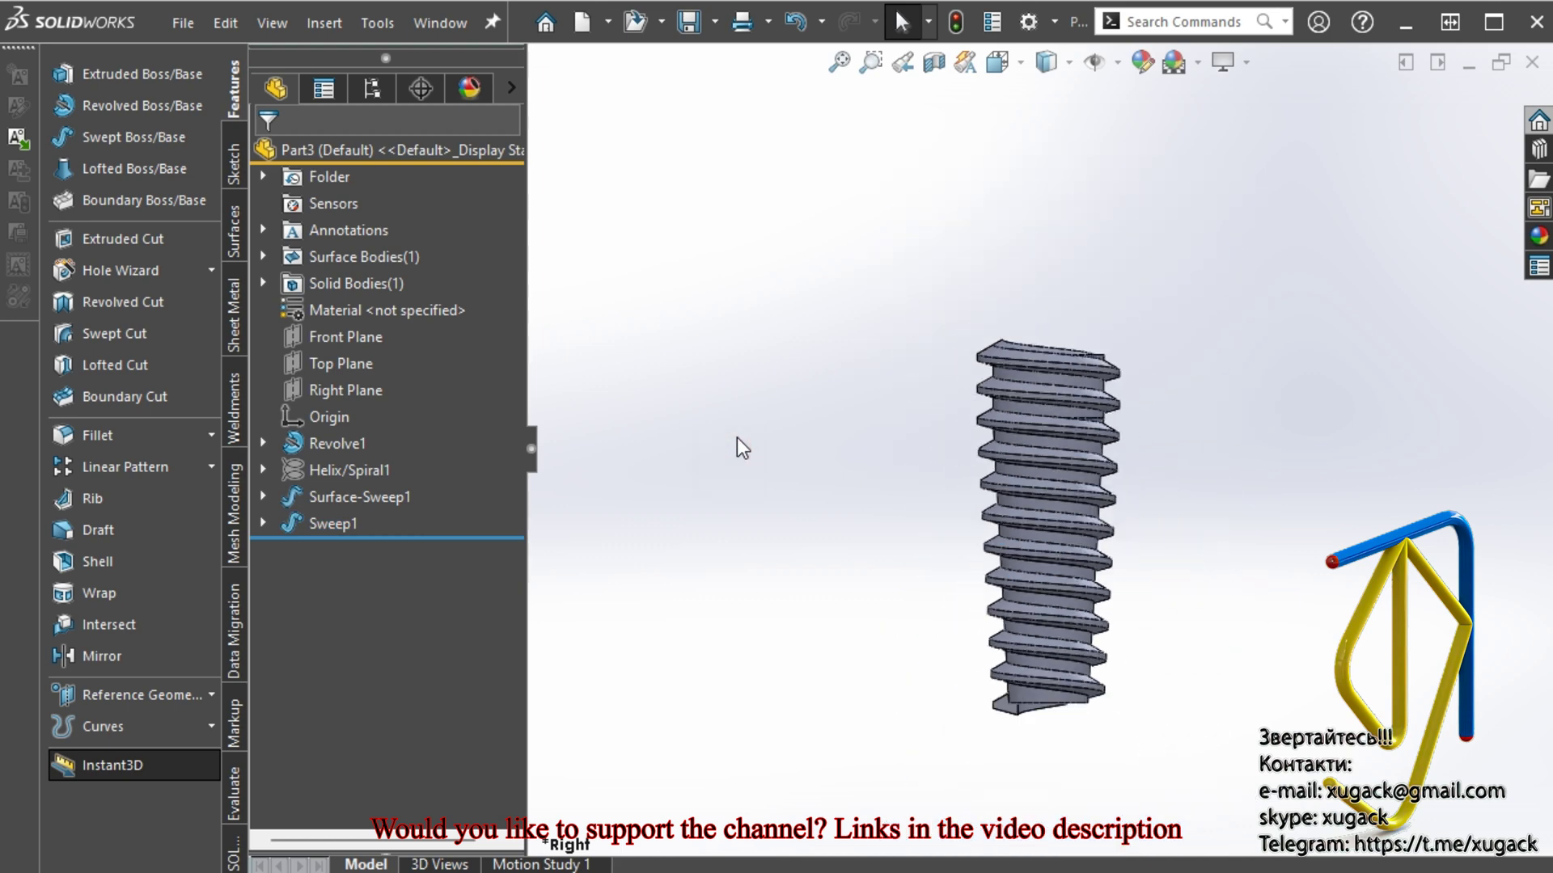
{"action": "scroll", "coordinate": [1136, 645], "scroll_direction": "down", "scroll_amount": 3}
{"action": "scroll", "coordinate": [1047, 639], "scroll_direction": "up", "scroll_amount": 2}
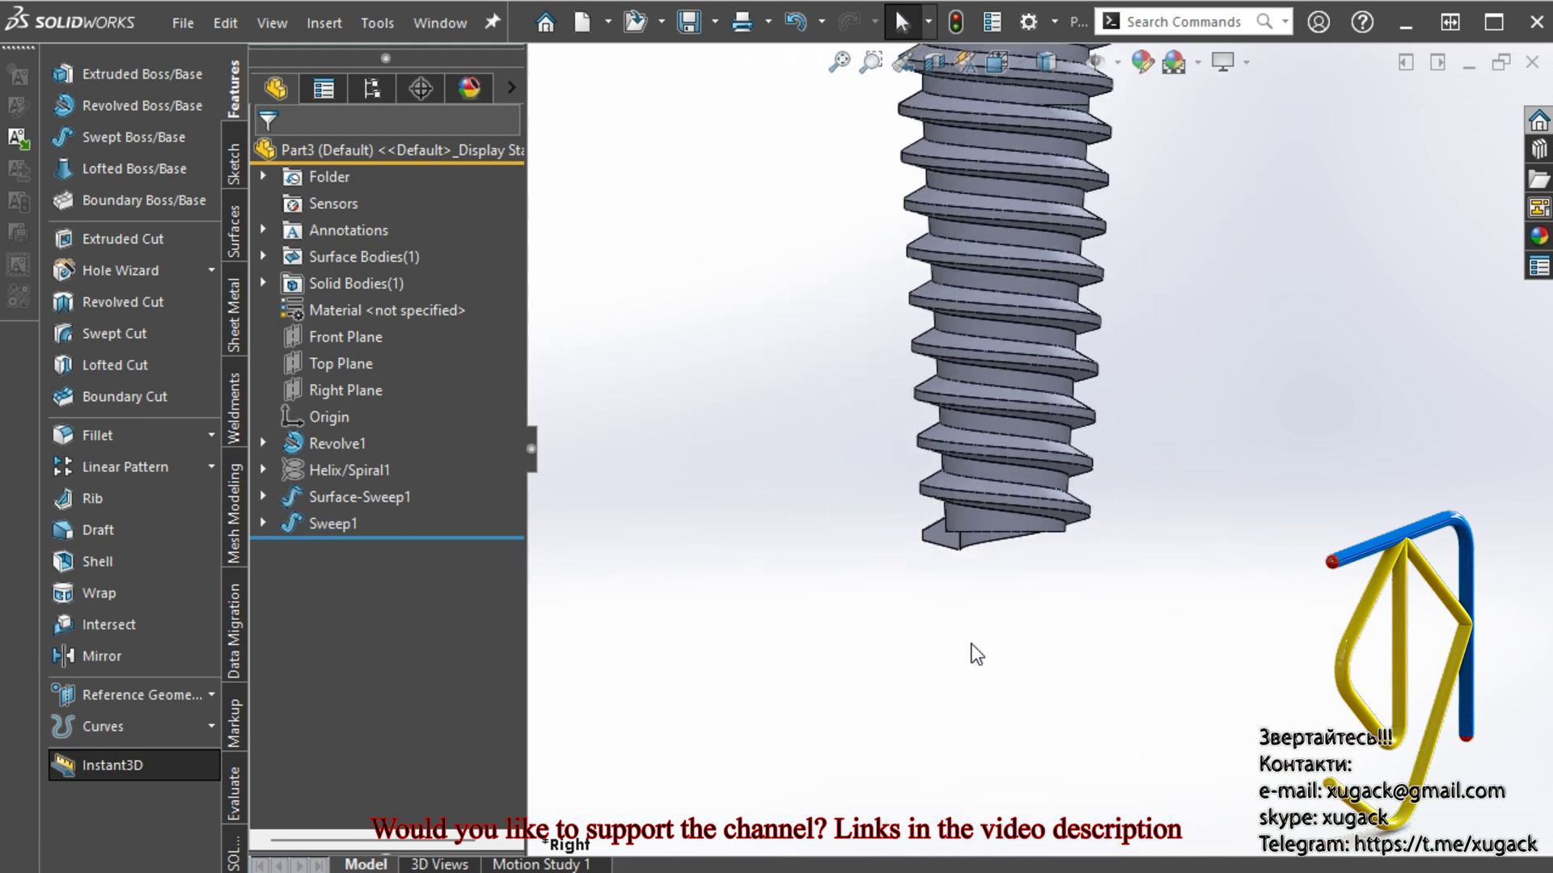
{"action": "scroll", "coordinate": [1007, 362], "scroll_direction": "down", "scroll_amount": 2}
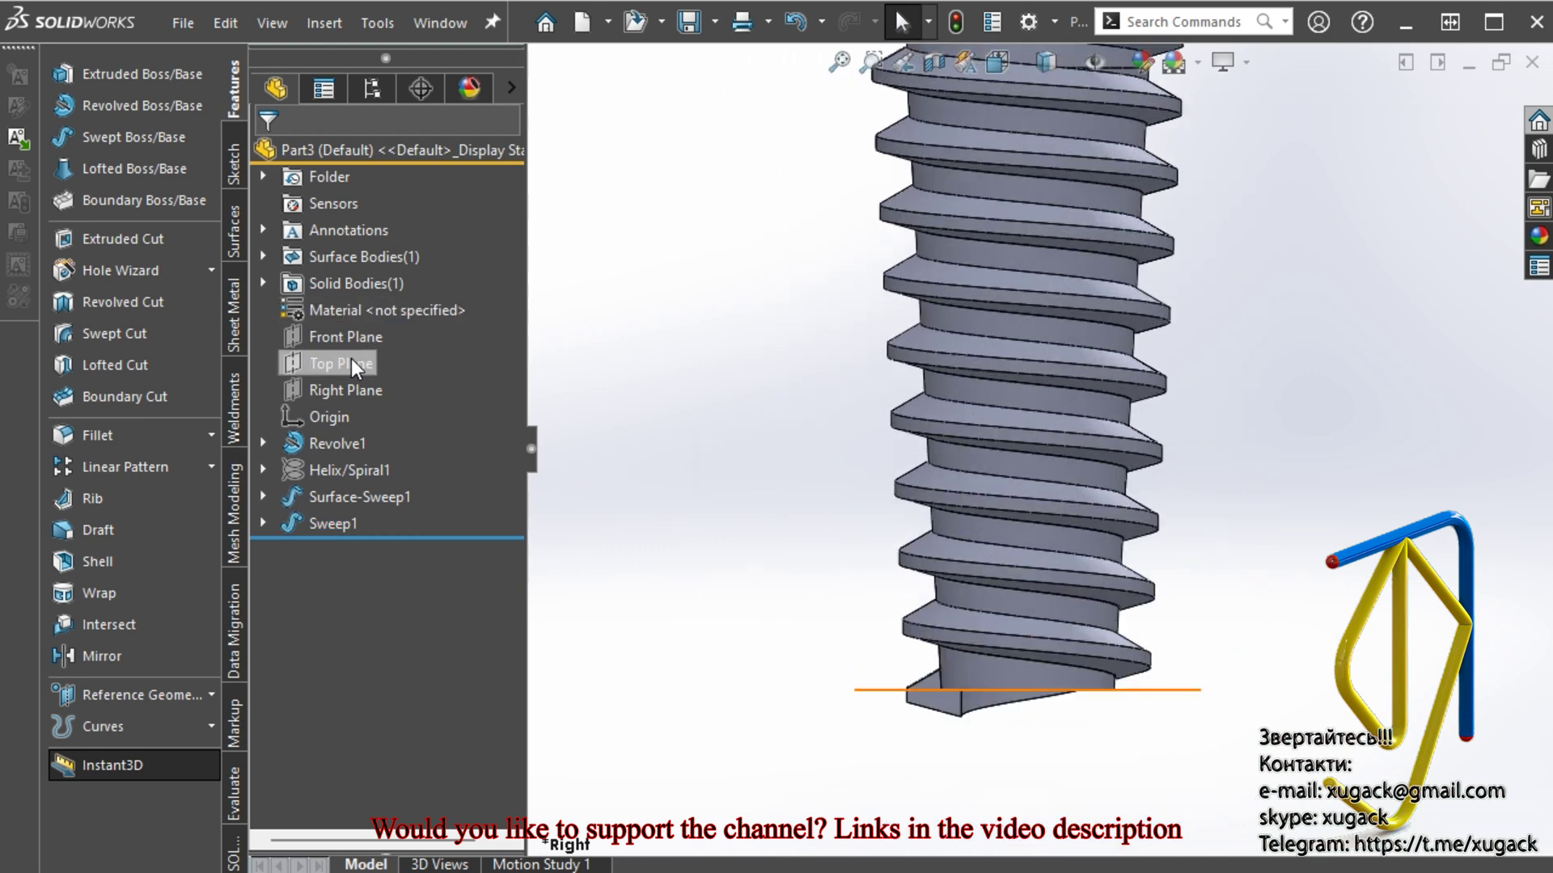
Start a new sketch on the Right Plane
{"action": "left_click", "coordinate": [349, 381]}
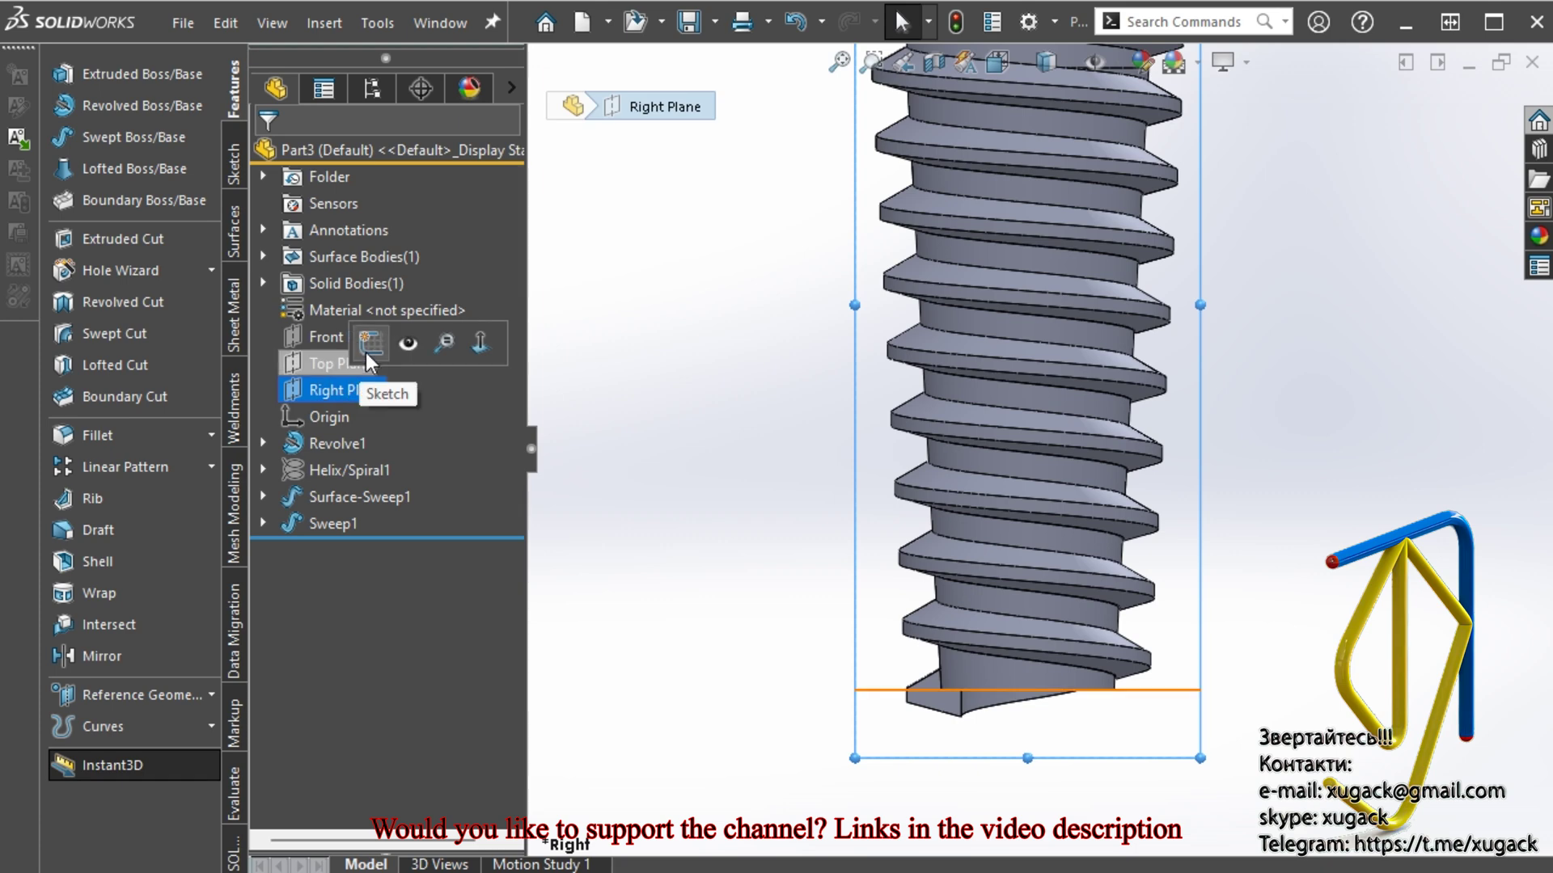
{"action": "left_click", "coordinate": [367, 347]}
{"action": "scroll", "coordinate": [919, 565], "scroll_direction": "up", "scroll_amount": 2}
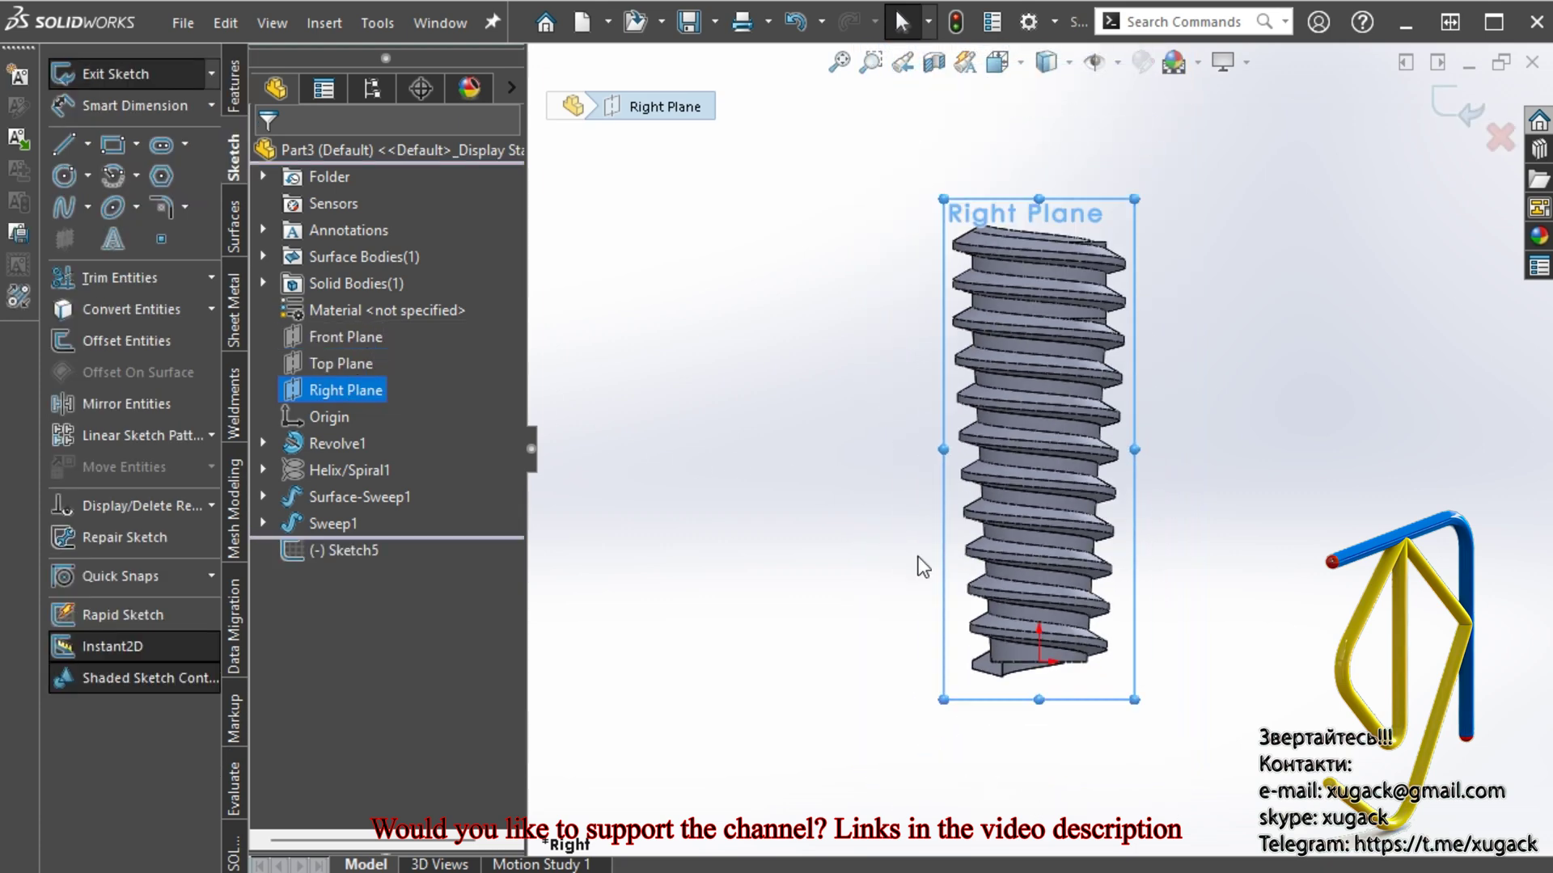
{"action": "scroll", "coordinate": [1104, 610], "scroll_direction": "down", "scroll_amount": 2}
{"action": "scroll", "coordinate": [980, 588], "scroll_direction": "down", "scroll_amount": 1}
{"action": "scroll", "coordinate": [981, 588], "scroll_direction": "down", "scroll_amount": 1}
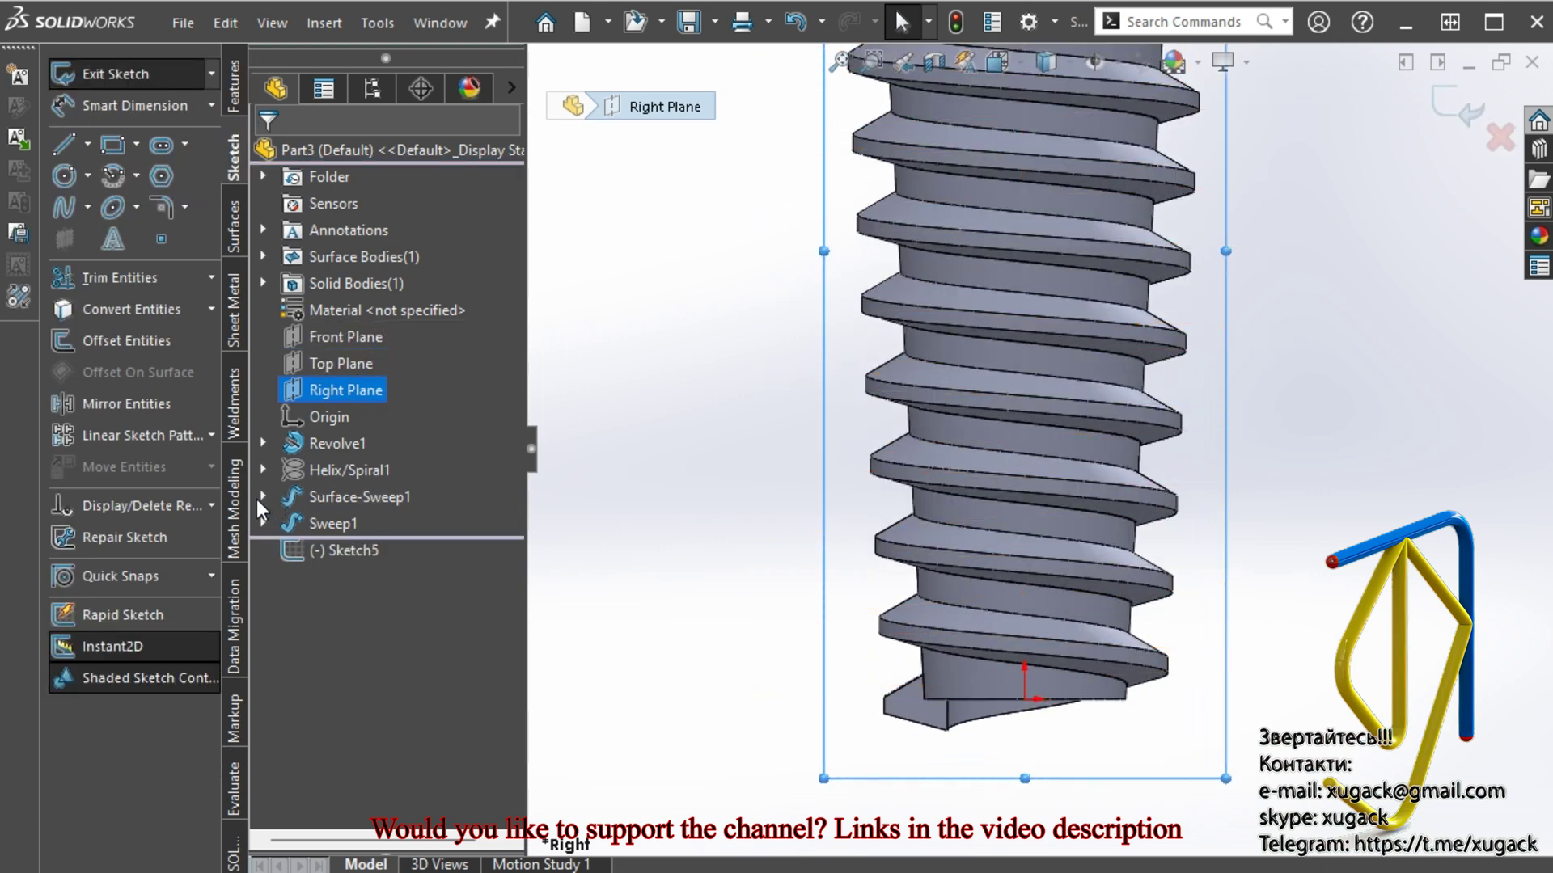
Show Sweep1's Sketch4 profile and 3DSketch1 helix path for reference
{"action": "left_click", "coordinate": [264, 524]}
{"action": "left_click", "coordinate": [335, 550]}
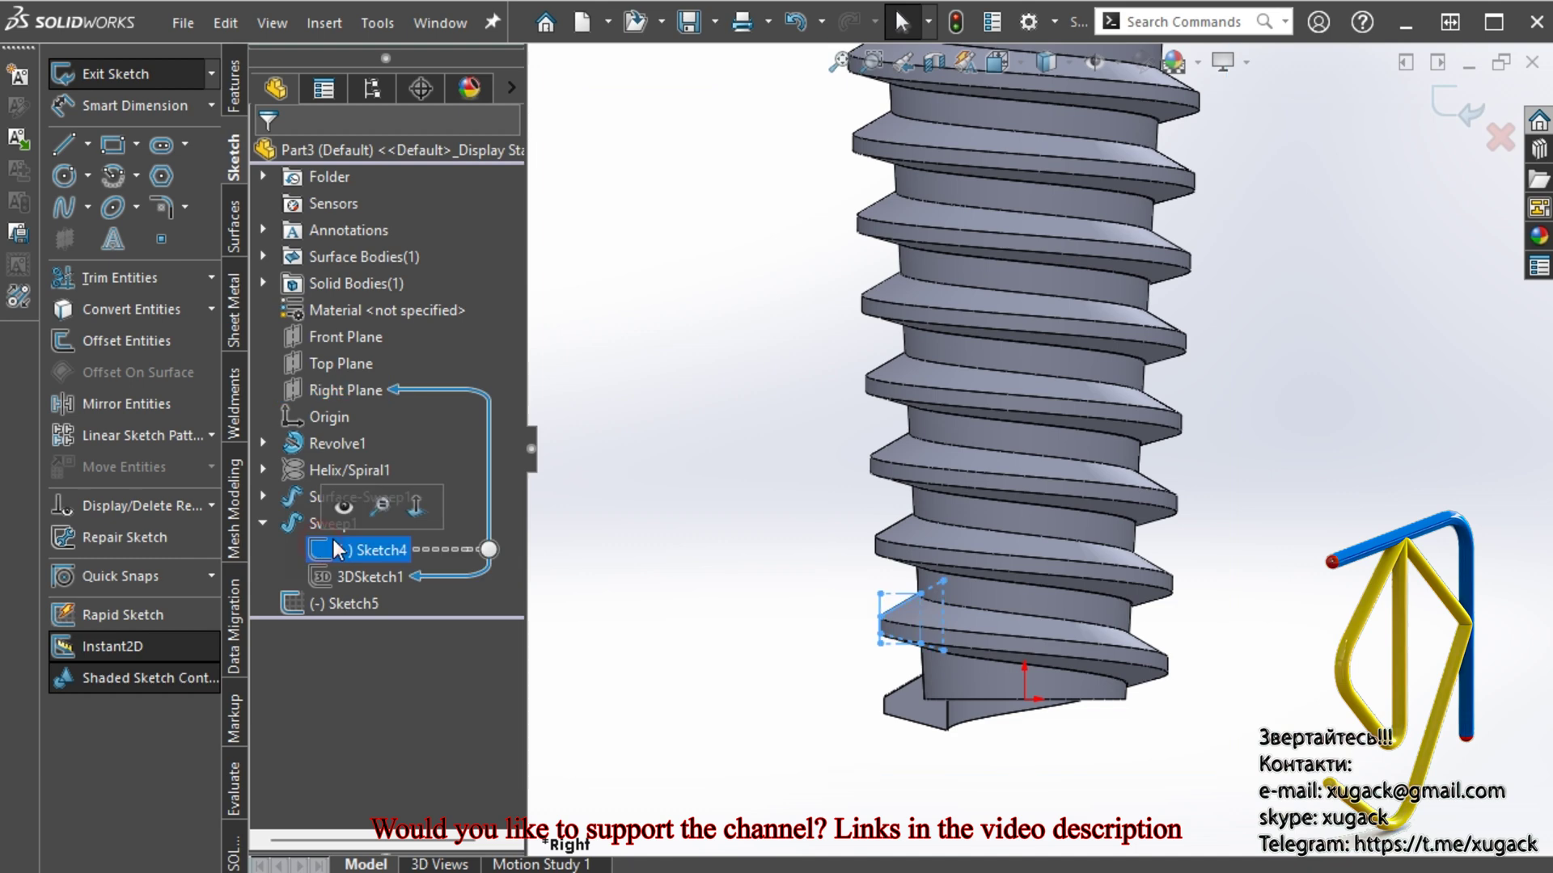
{"action": "left_click", "coordinate": [338, 508]}
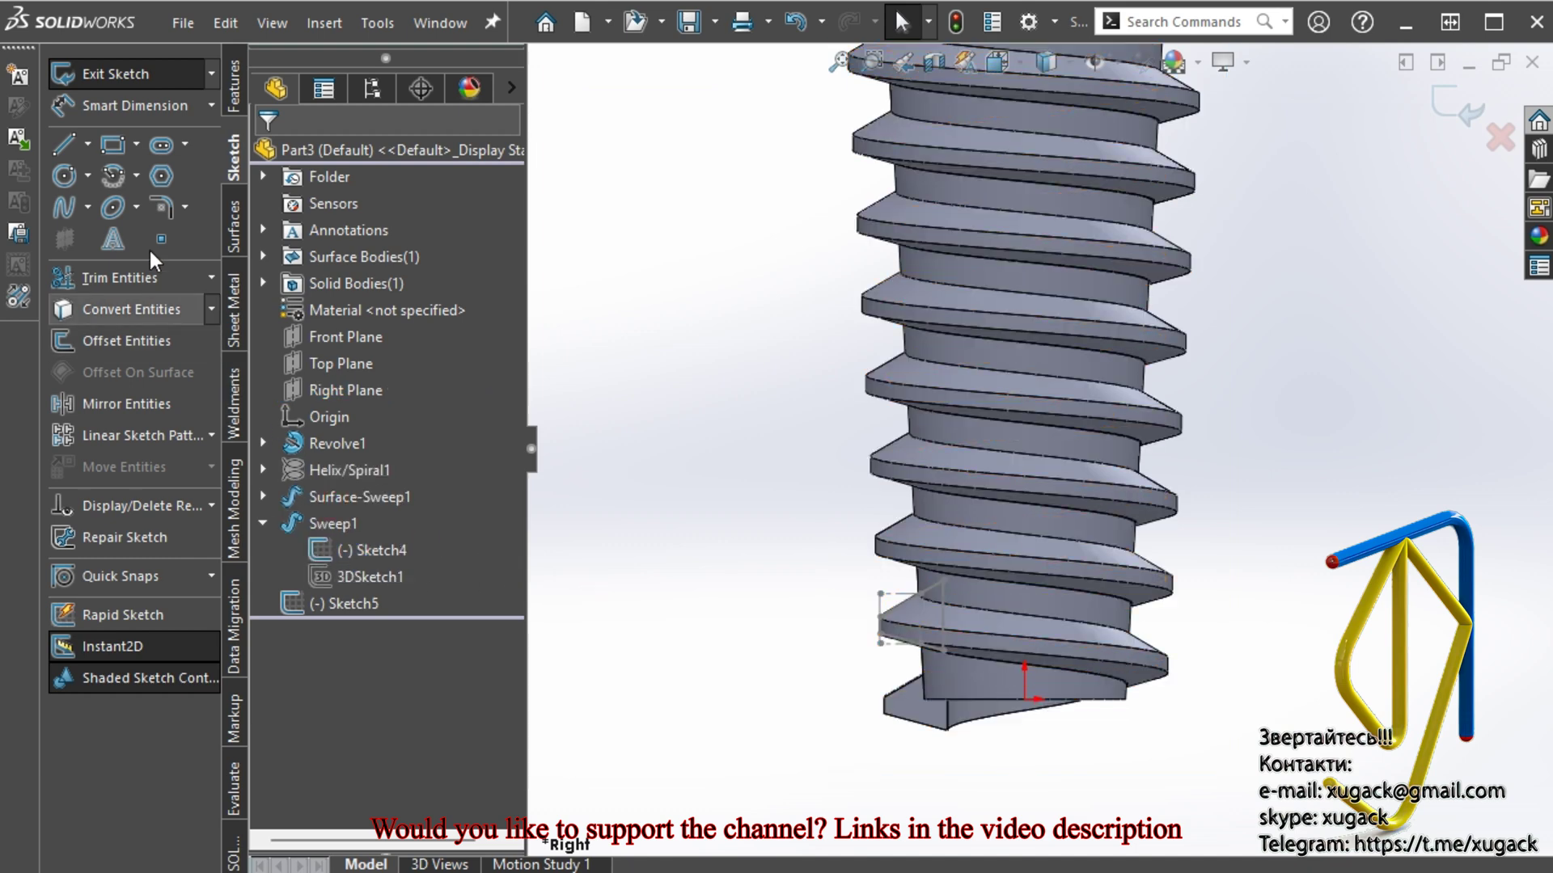
{"action": "left_click", "coordinate": [333, 575]}
{"action": "left_click", "coordinate": [353, 541]}
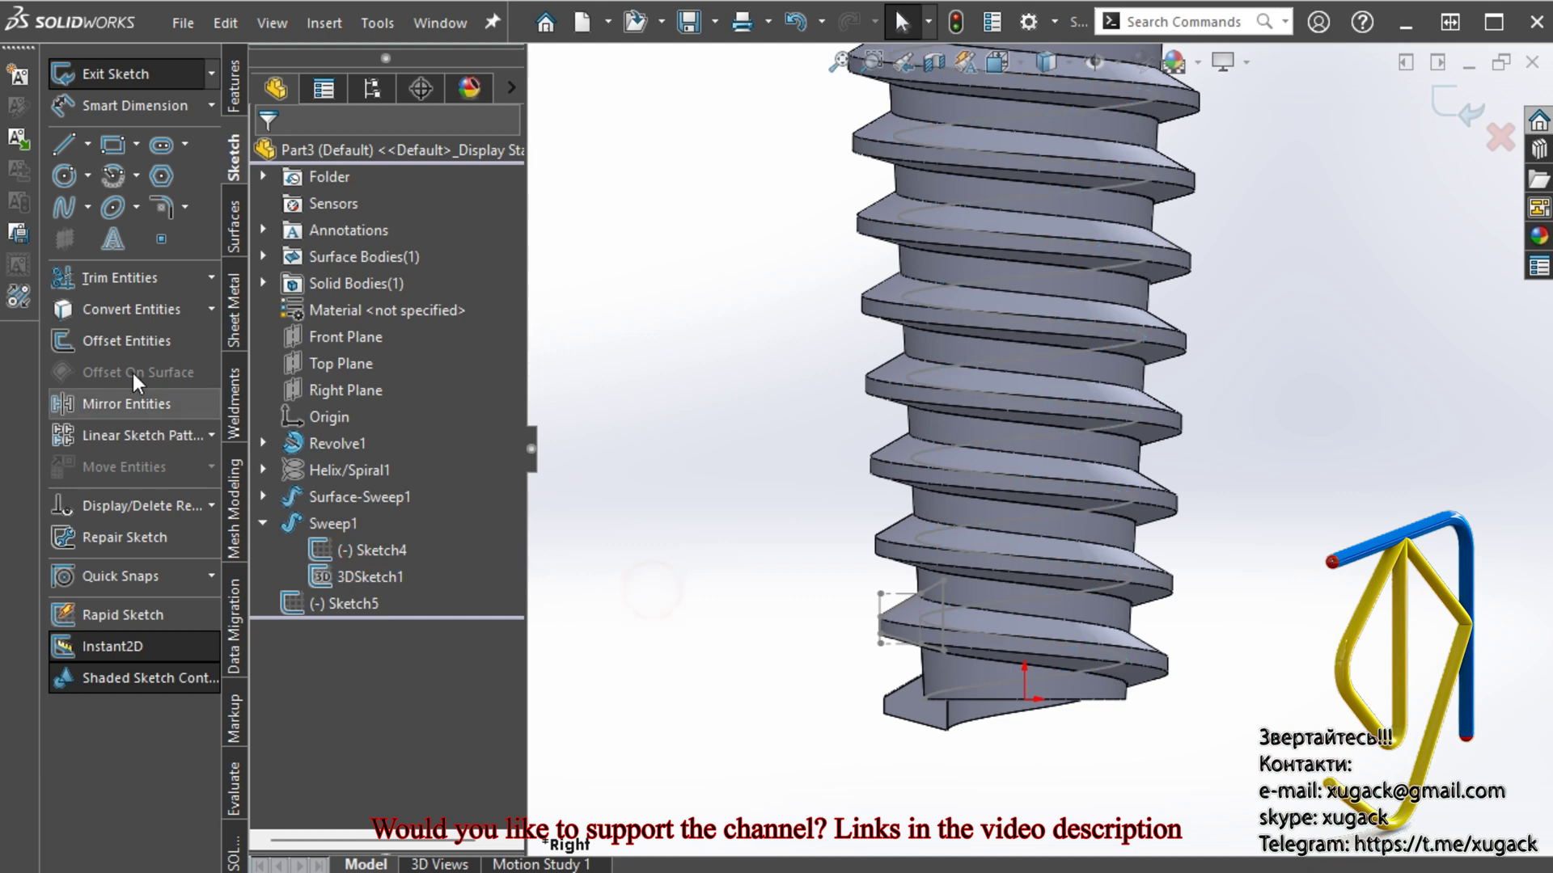
Draw a sloped line from the thread profile corner to the screw base, then a line along the axis
{"action": "left_click", "coordinate": [65, 144]}
{"action": "scroll", "coordinate": [859, 672], "scroll_direction": "down", "scroll_amount": 3}
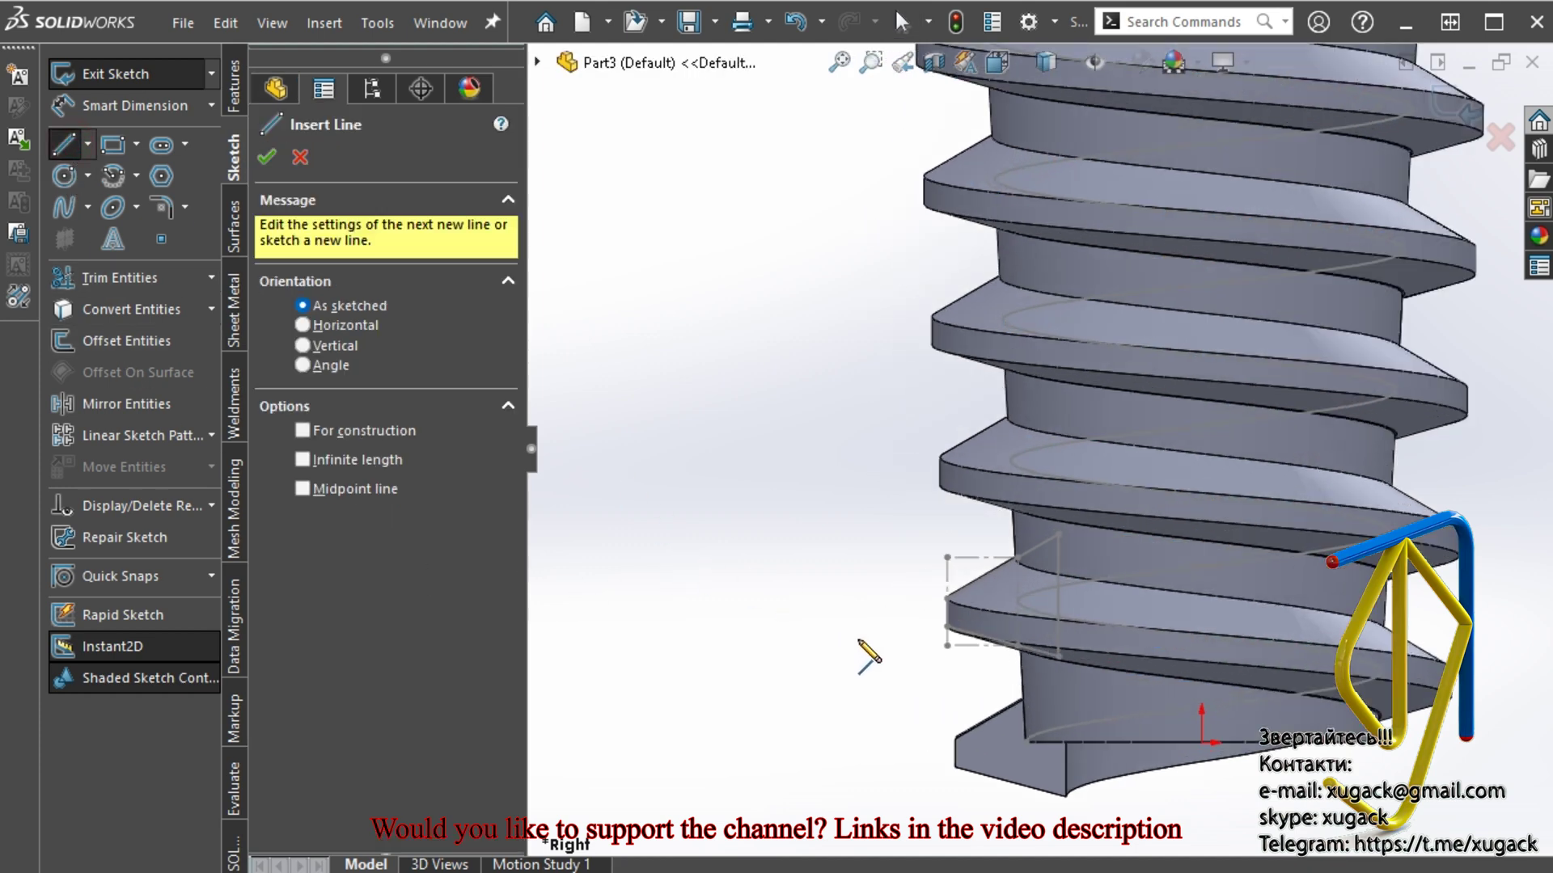
{"action": "scroll", "coordinate": [959, 700], "scroll_direction": "down", "scroll_amount": 3}
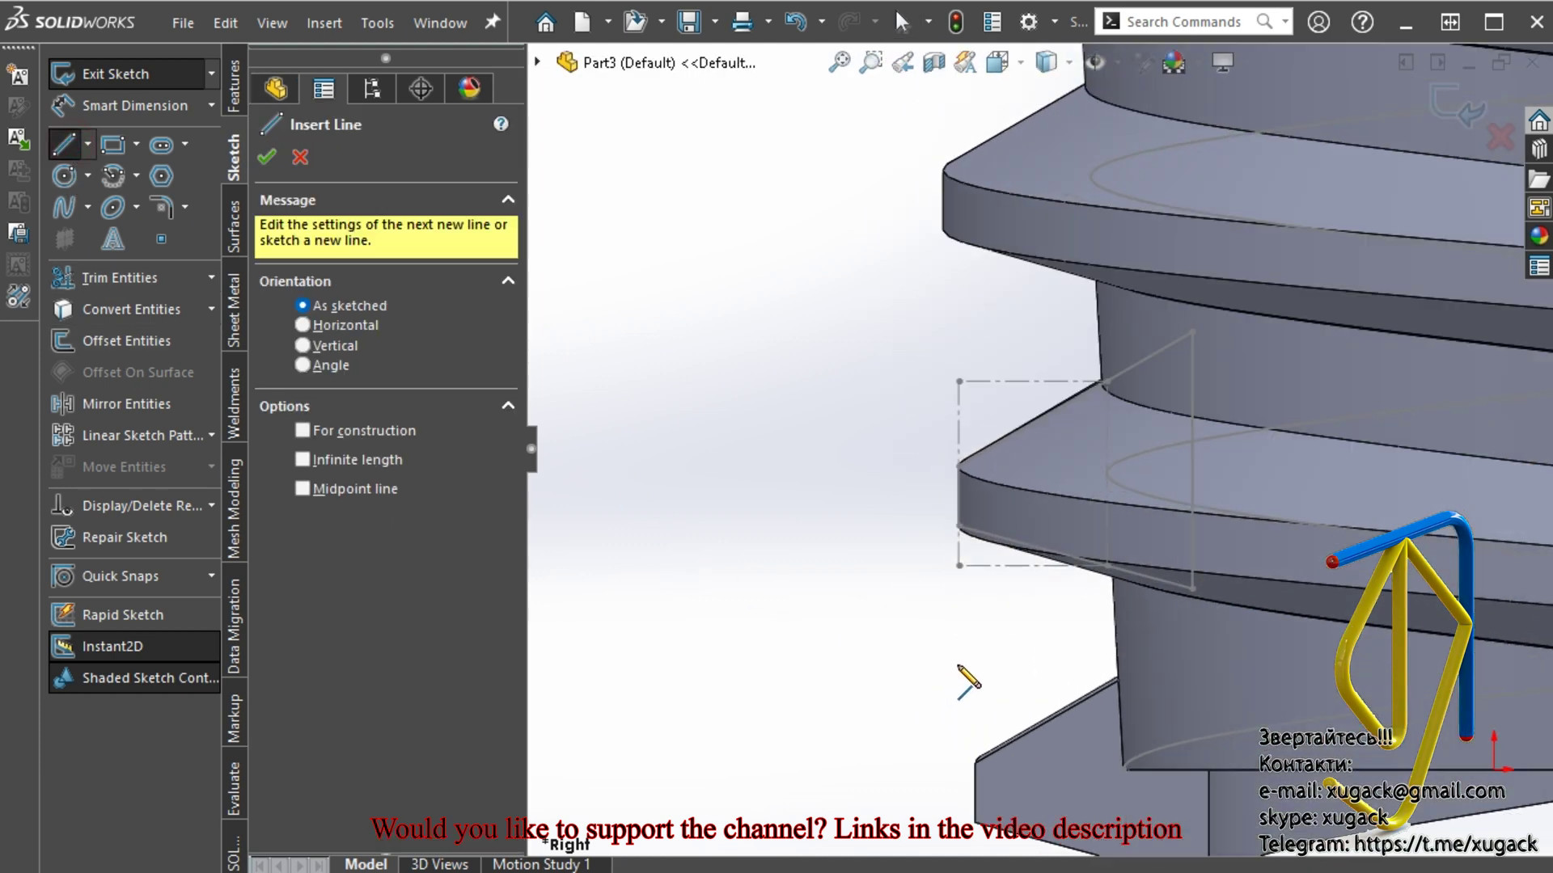
{"action": "left_click", "coordinate": [960, 527]}
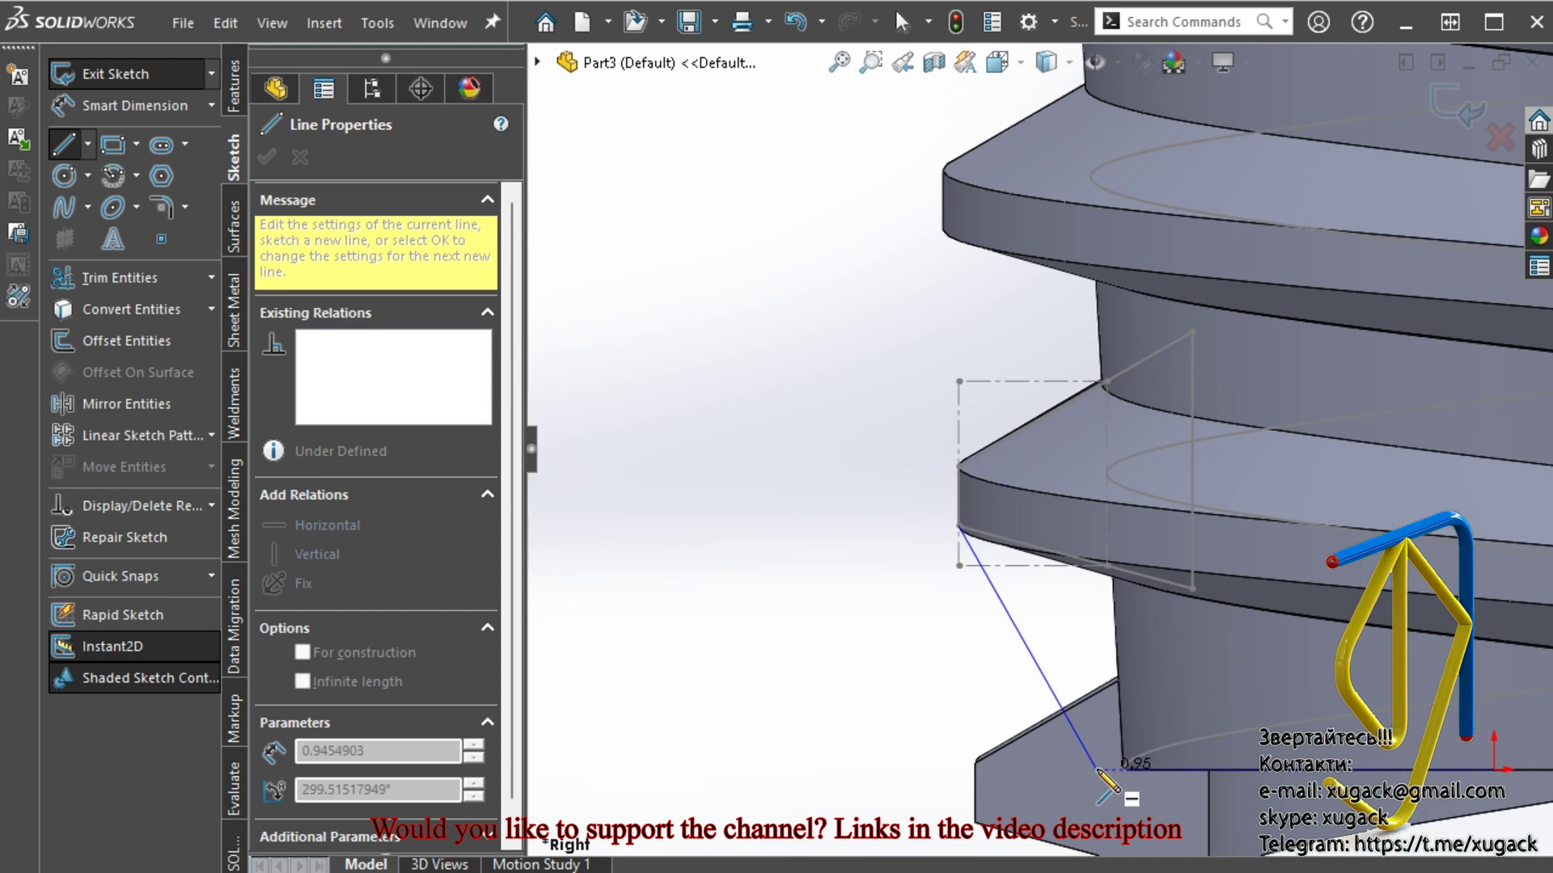
{"action": "left_click", "coordinate": [1068, 769]}
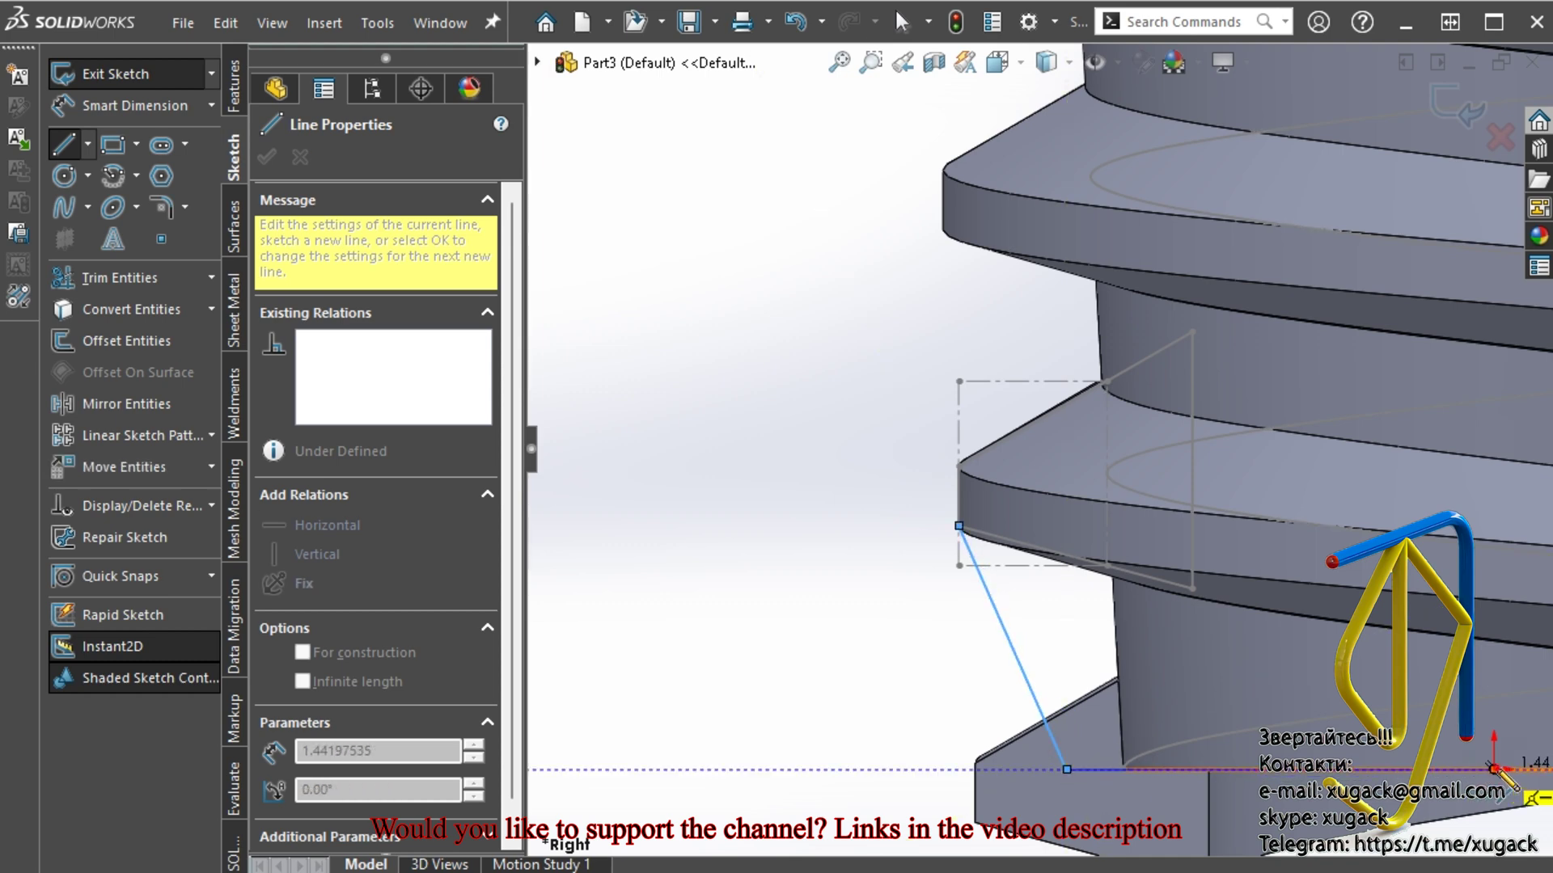
{"action": "scroll", "coordinate": [1259, 604], "scroll_direction": "up", "scroll_amount": 3}
{"action": "left_click", "coordinate": [1259, 760]}
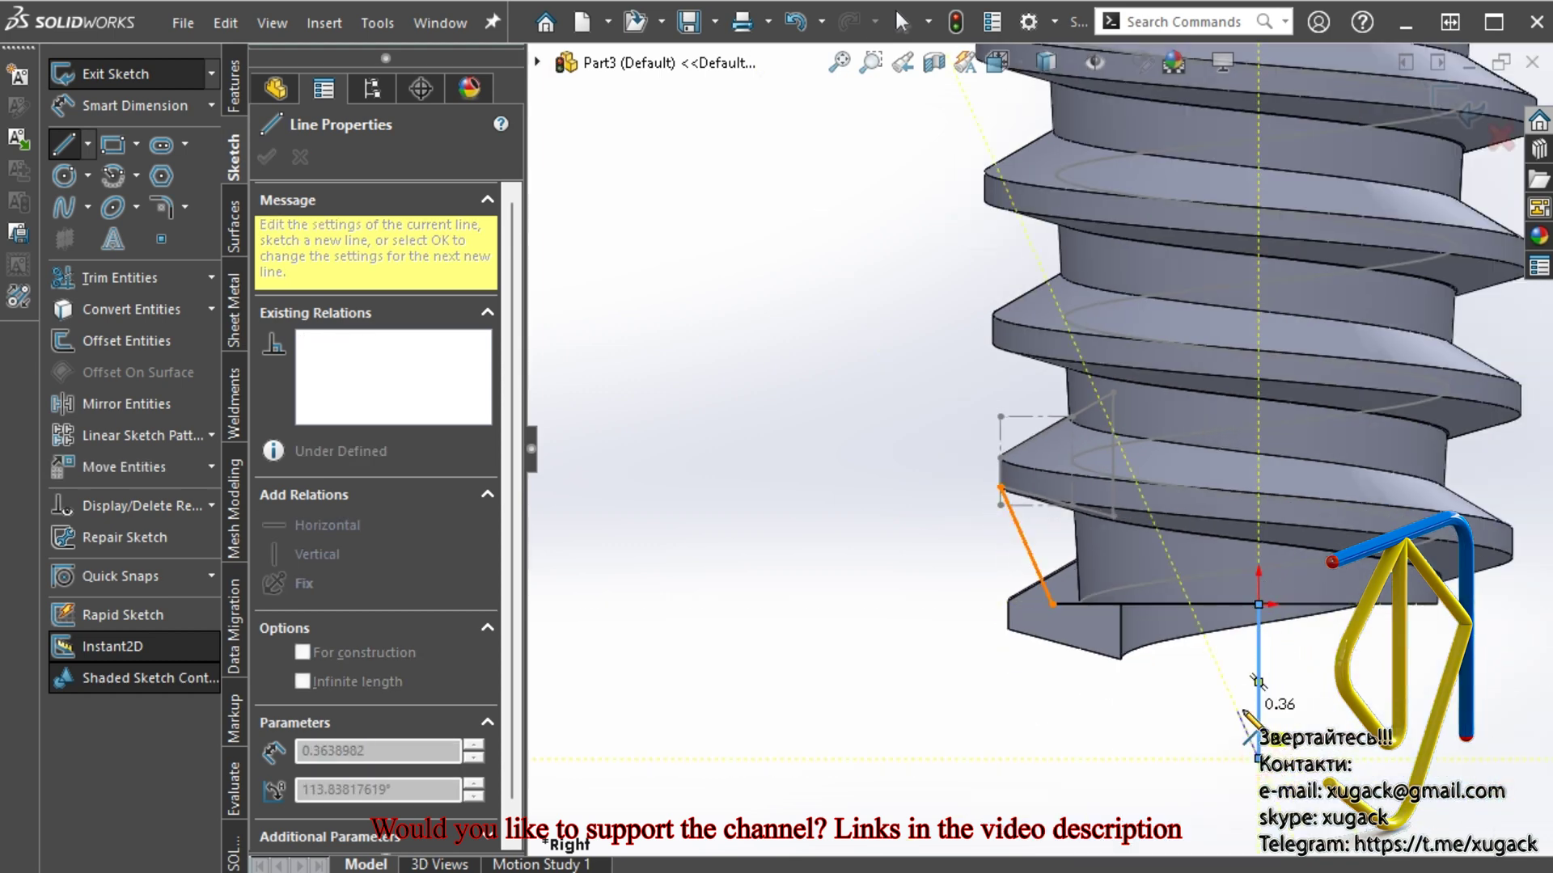
{"action": "key", "text": "Escape"}
Dimension the short horizontal segment to 0.20 mm
{"action": "right_click_drag", "start_coordinate": [1119, 785], "coordinate": [1116, 732]}
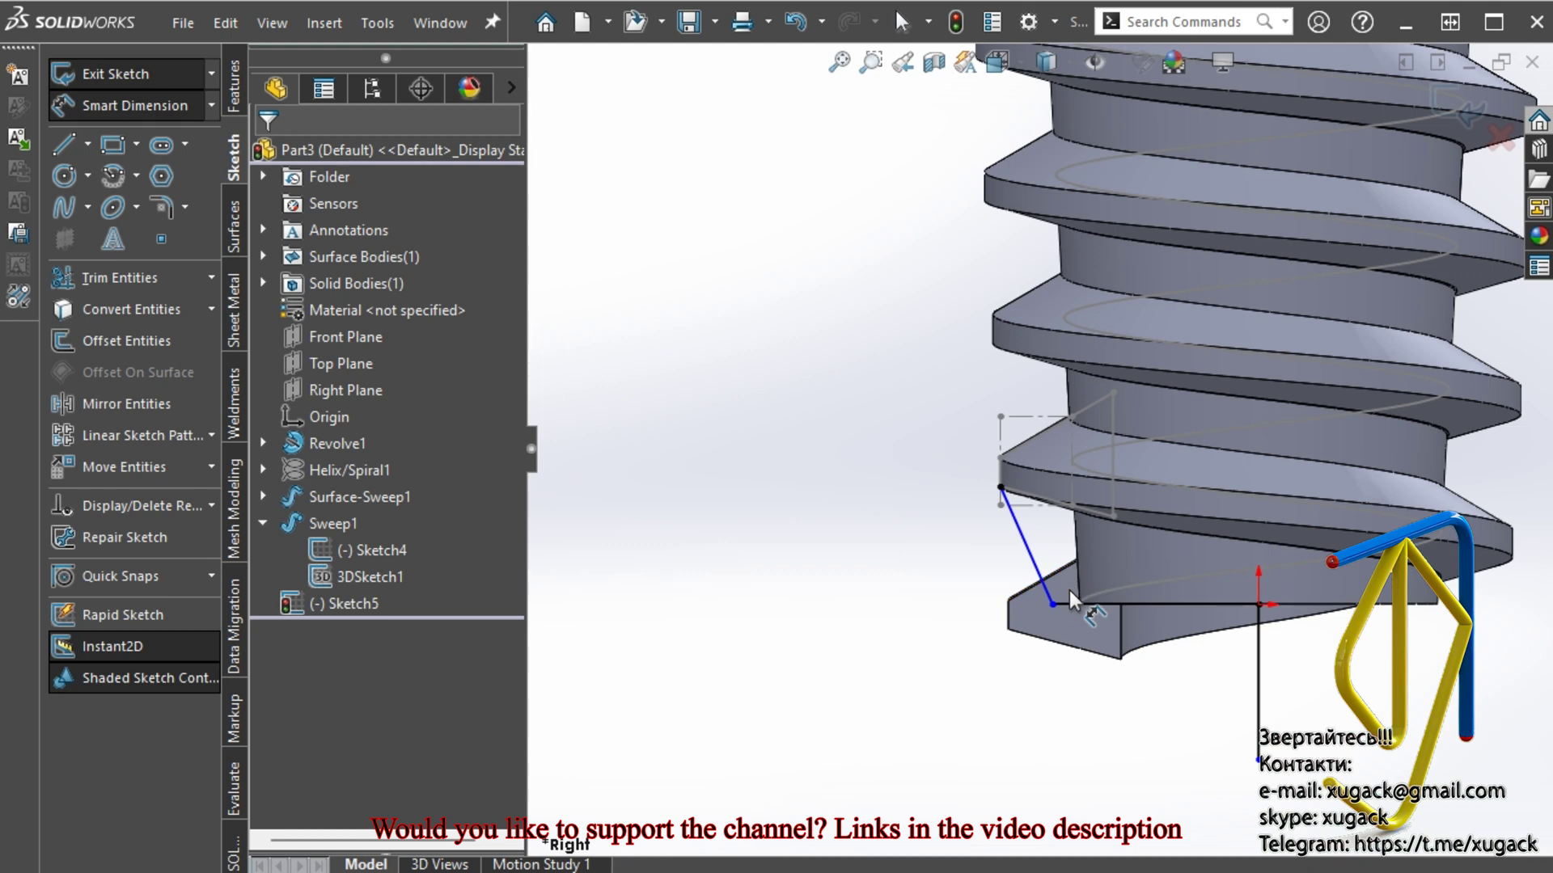
{"action": "scroll", "coordinate": [1076, 627], "scroll_direction": "down", "scroll_amount": 3}
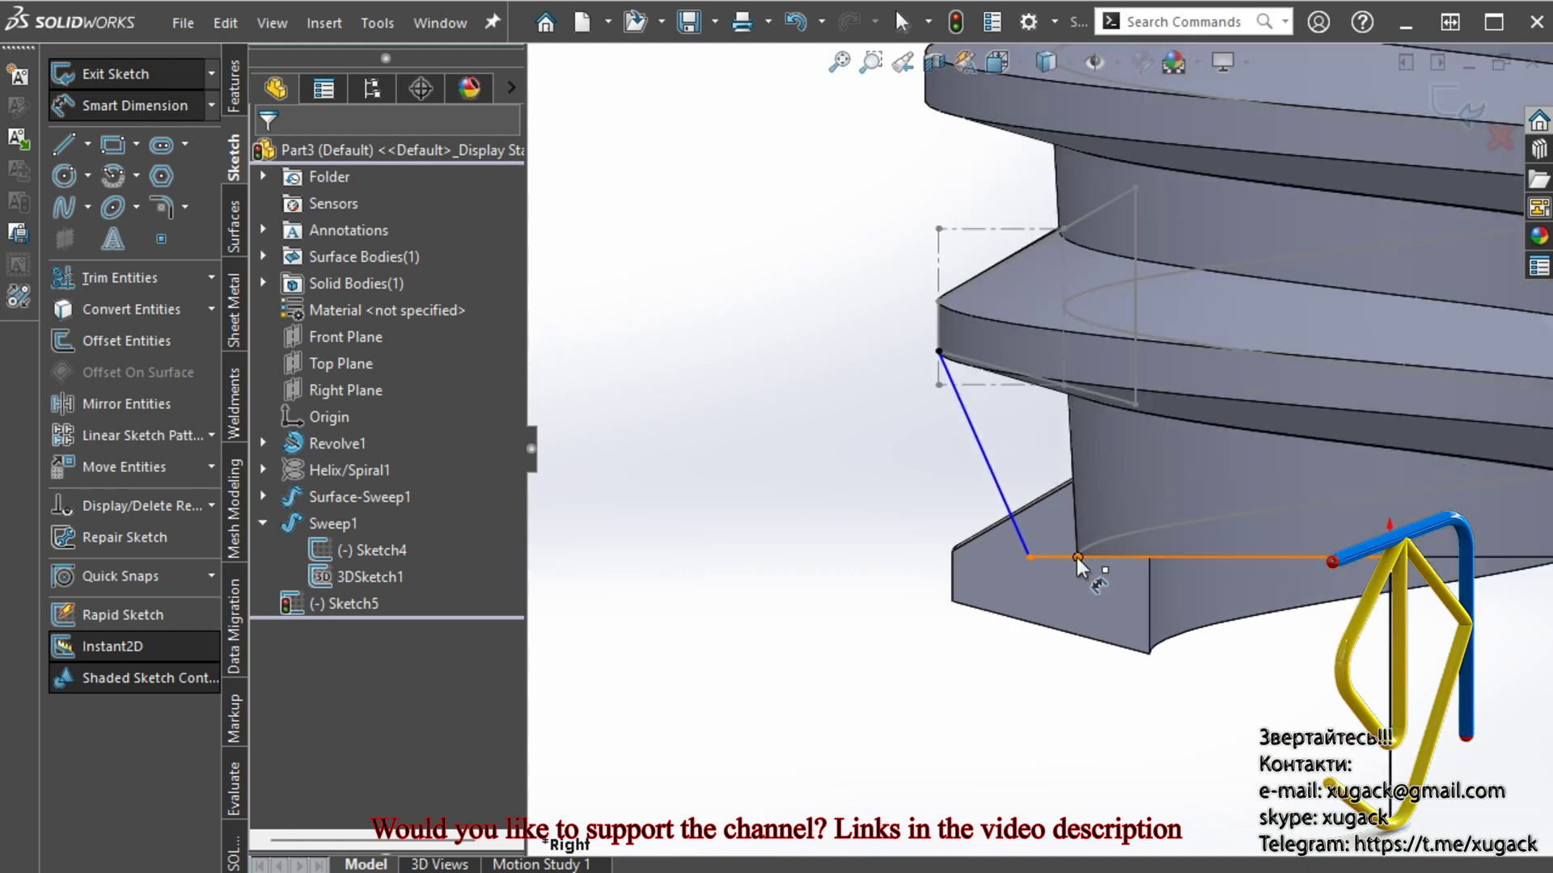
{"action": "left_click", "coordinate": [1028, 557]}
{"action": "left_click", "coordinate": [1077, 557]}
{"action": "left_click", "coordinate": [1061, 711]}
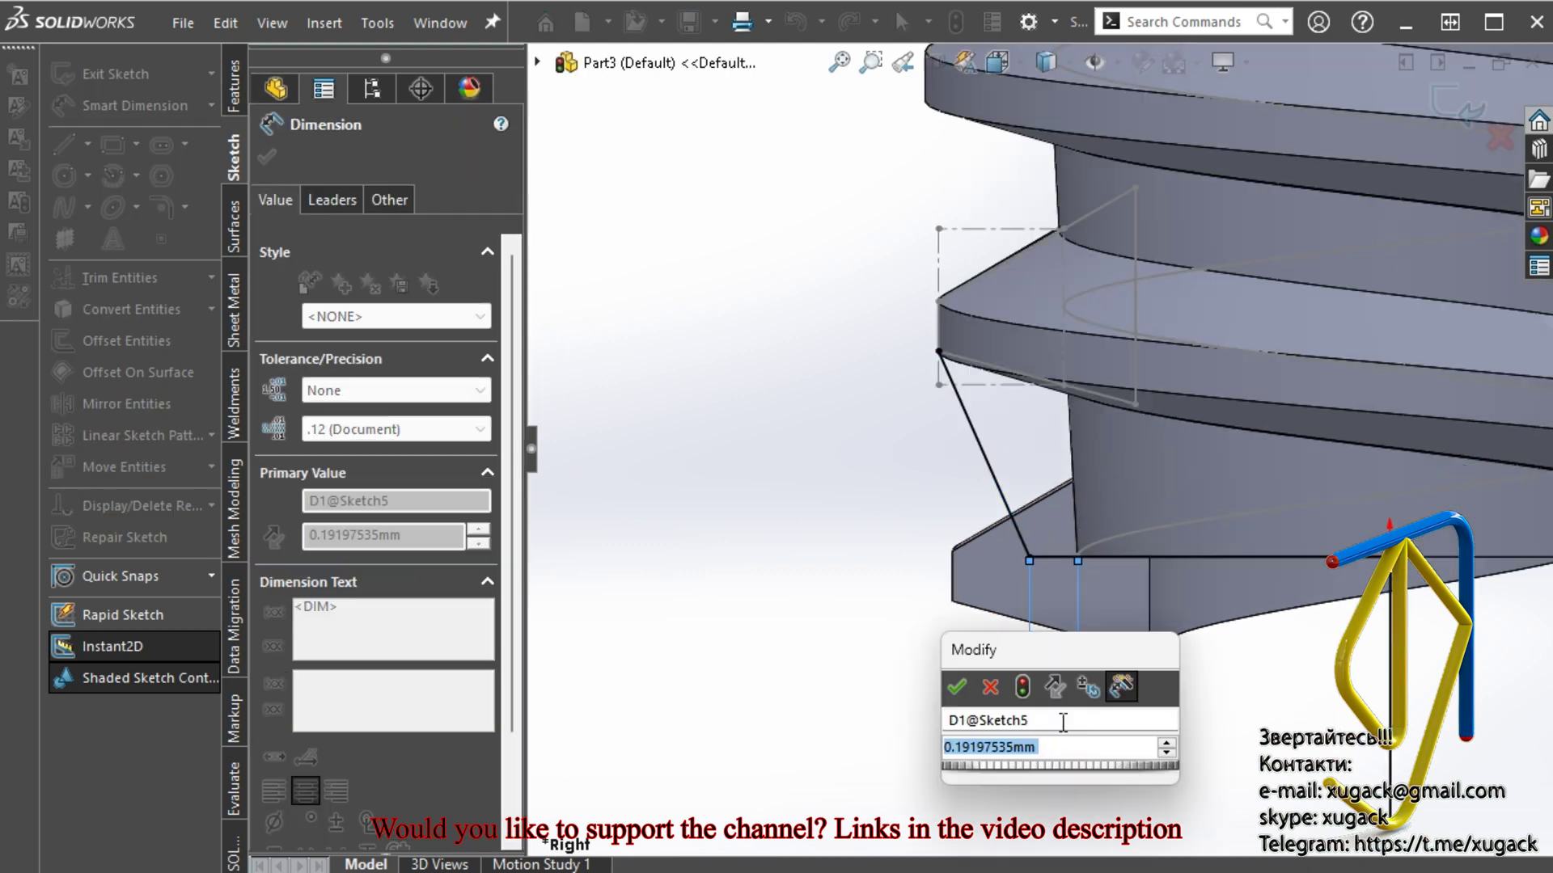
{"action": "type", "text": "0.2"}
{"action": "key", "text": "Return"}
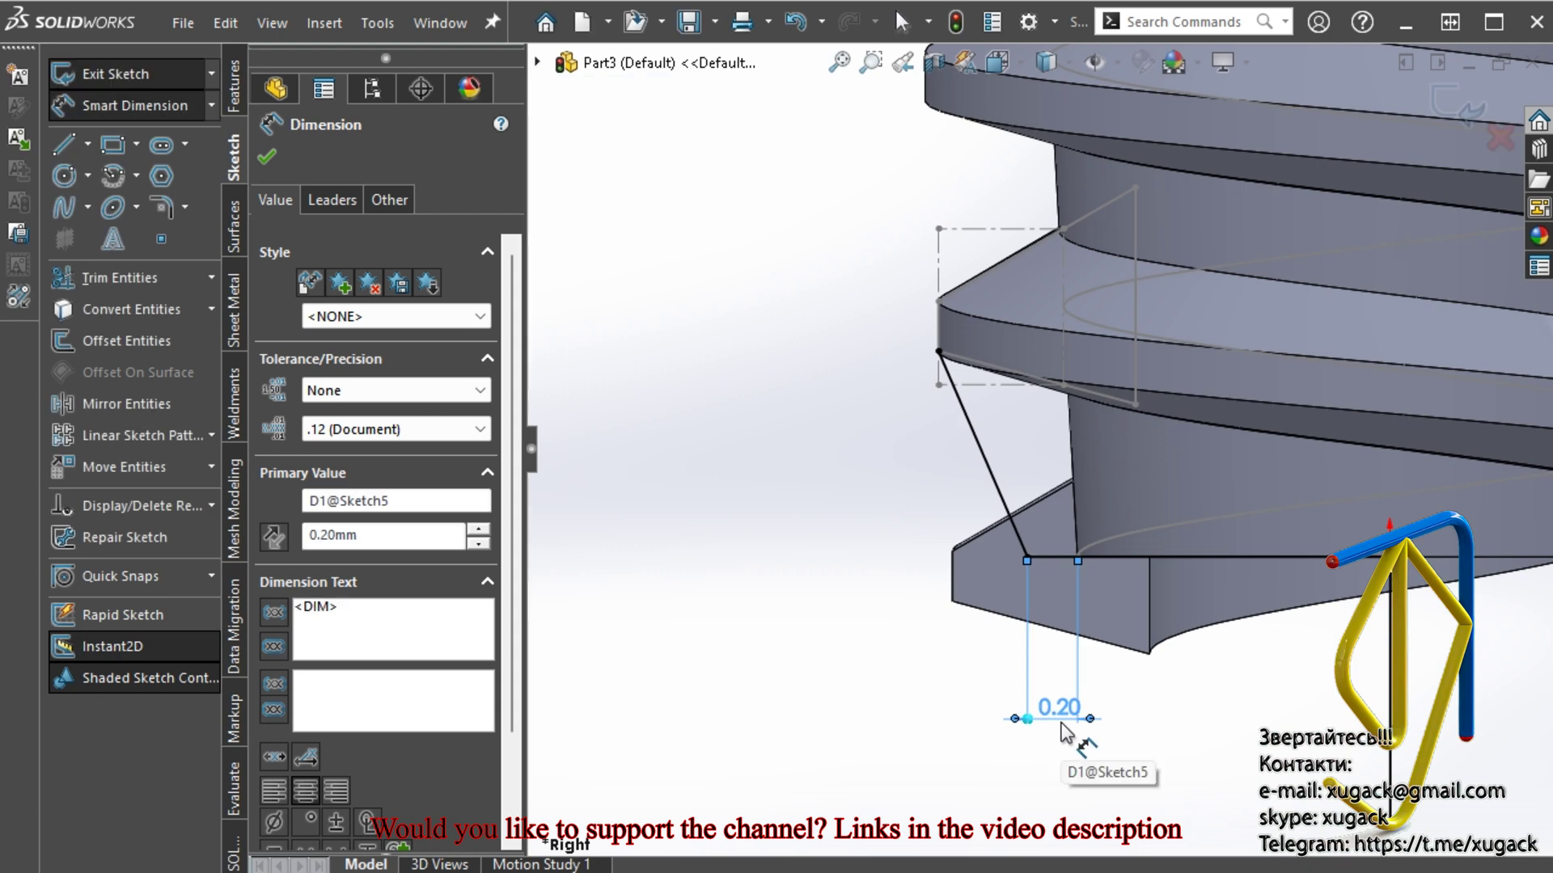
{"action": "scroll", "coordinate": [1066, 732], "scroll_direction": "up", "scroll_amount": 2}
{"action": "scroll", "coordinate": [977, 388], "scroll_direction": "up", "scroll_amount": 3}
{"action": "scroll", "coordinate": [957, 391], "scroll_direction": "down", "scroll_amount": 1}
{"action": "scroll", "coordinate": [856, 365], "scroll_direction": "down", "scroll_amount": 2}
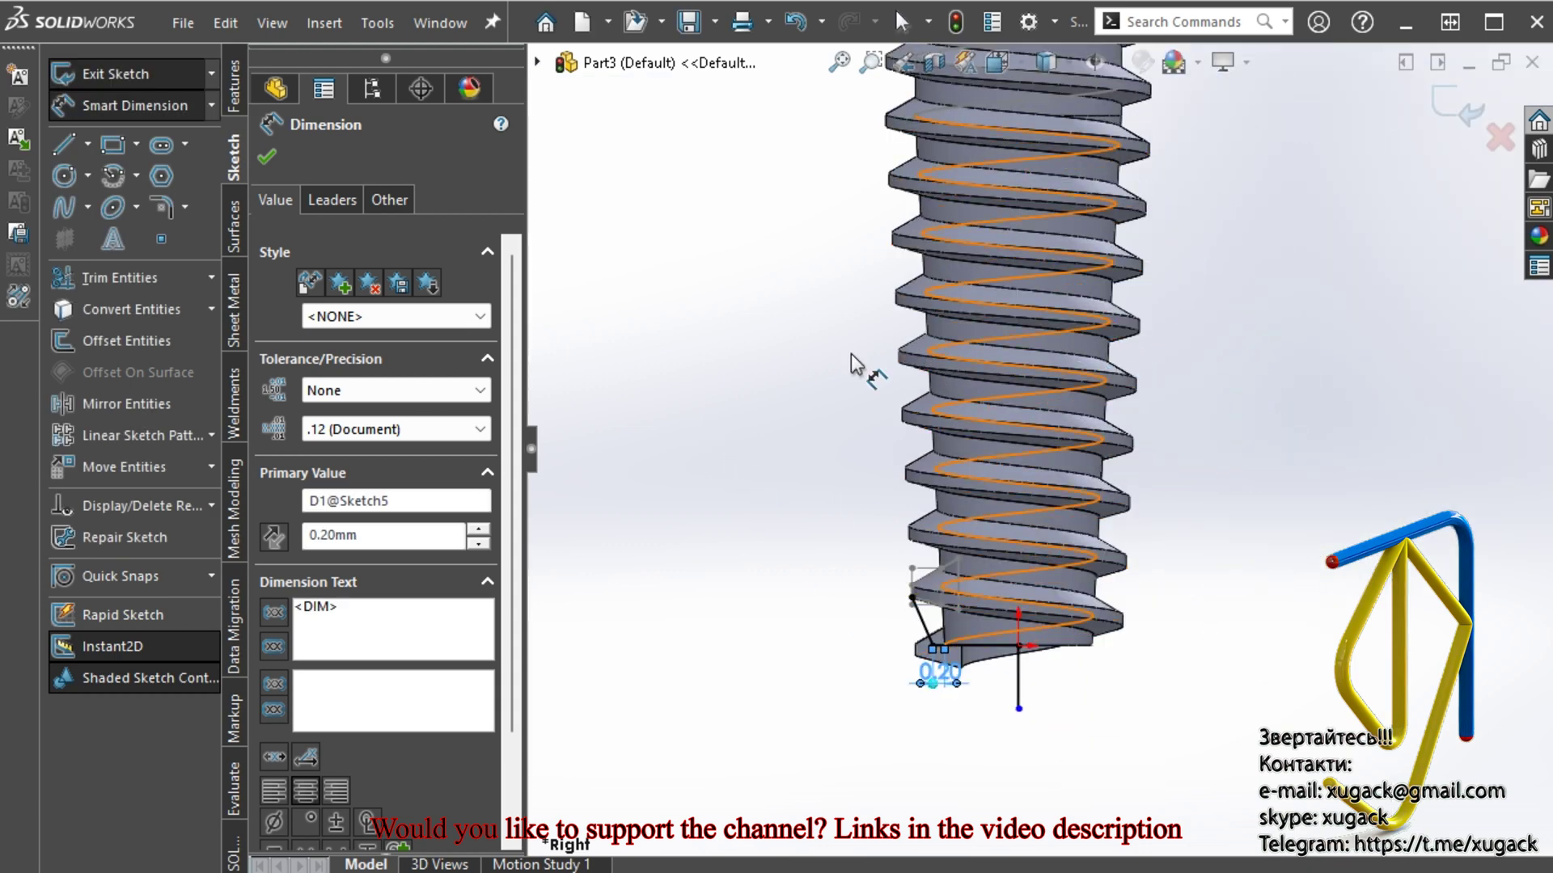
Draw a closed line profile beside the thread, from the profile's bottom point up, across and back down
{"action": "left_click", "coordinate": [70, 139]}
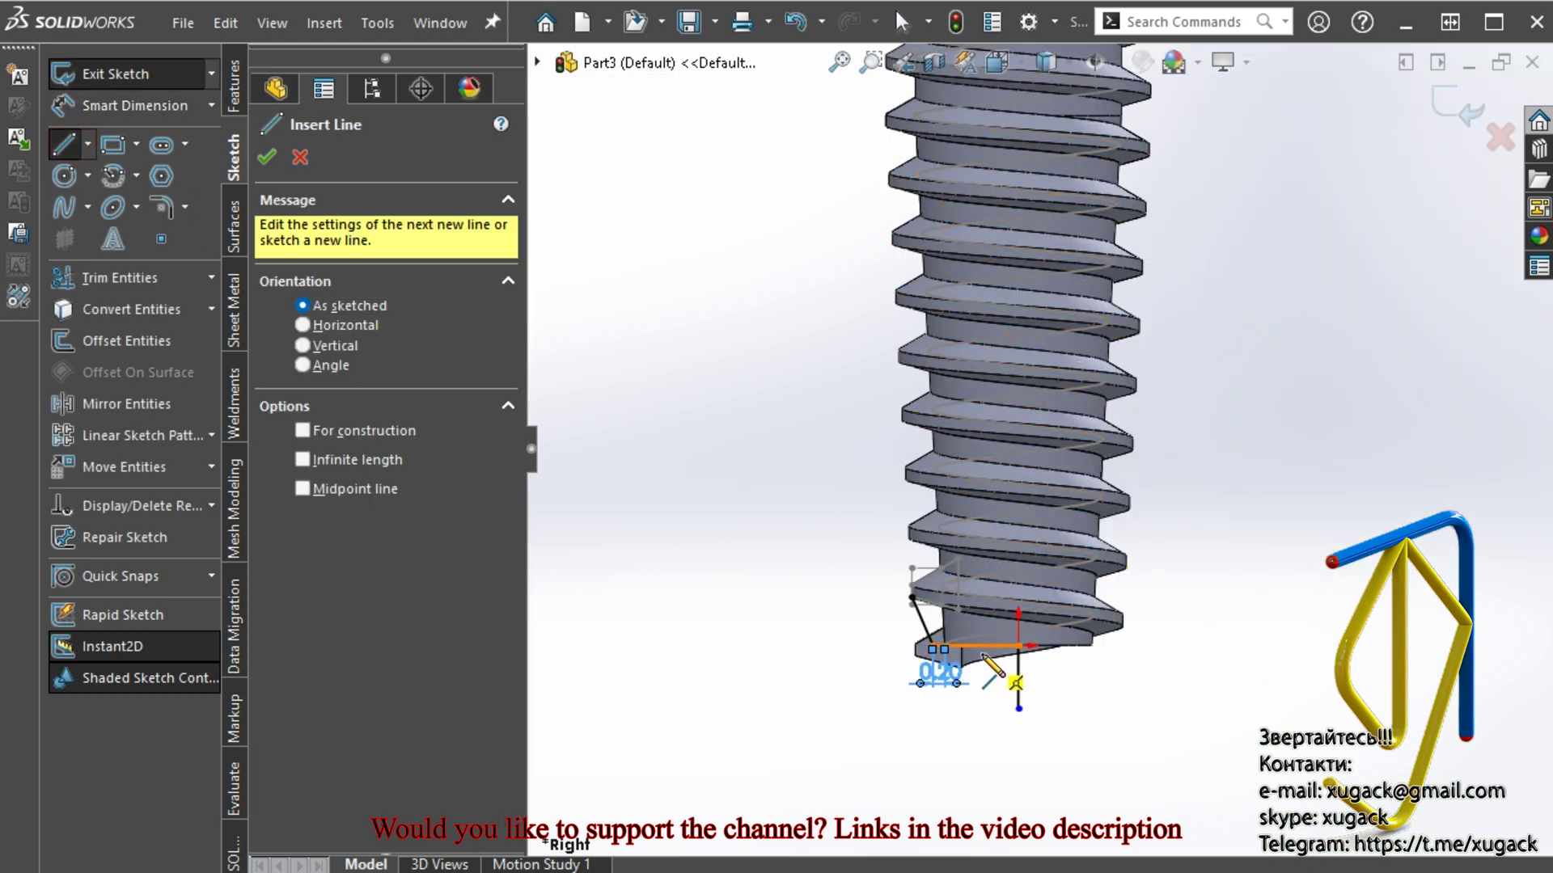
{"action": "left_click", "coordinate": [911, 599]}
{"action": "scroll", "coordinate": [930, 485], "scroll_direction": "up", "scroll_amount": 2}
{"action": "scroll", "coordinate": [929, 336], "scroll_direction": "down", "scroll_amount": 3}
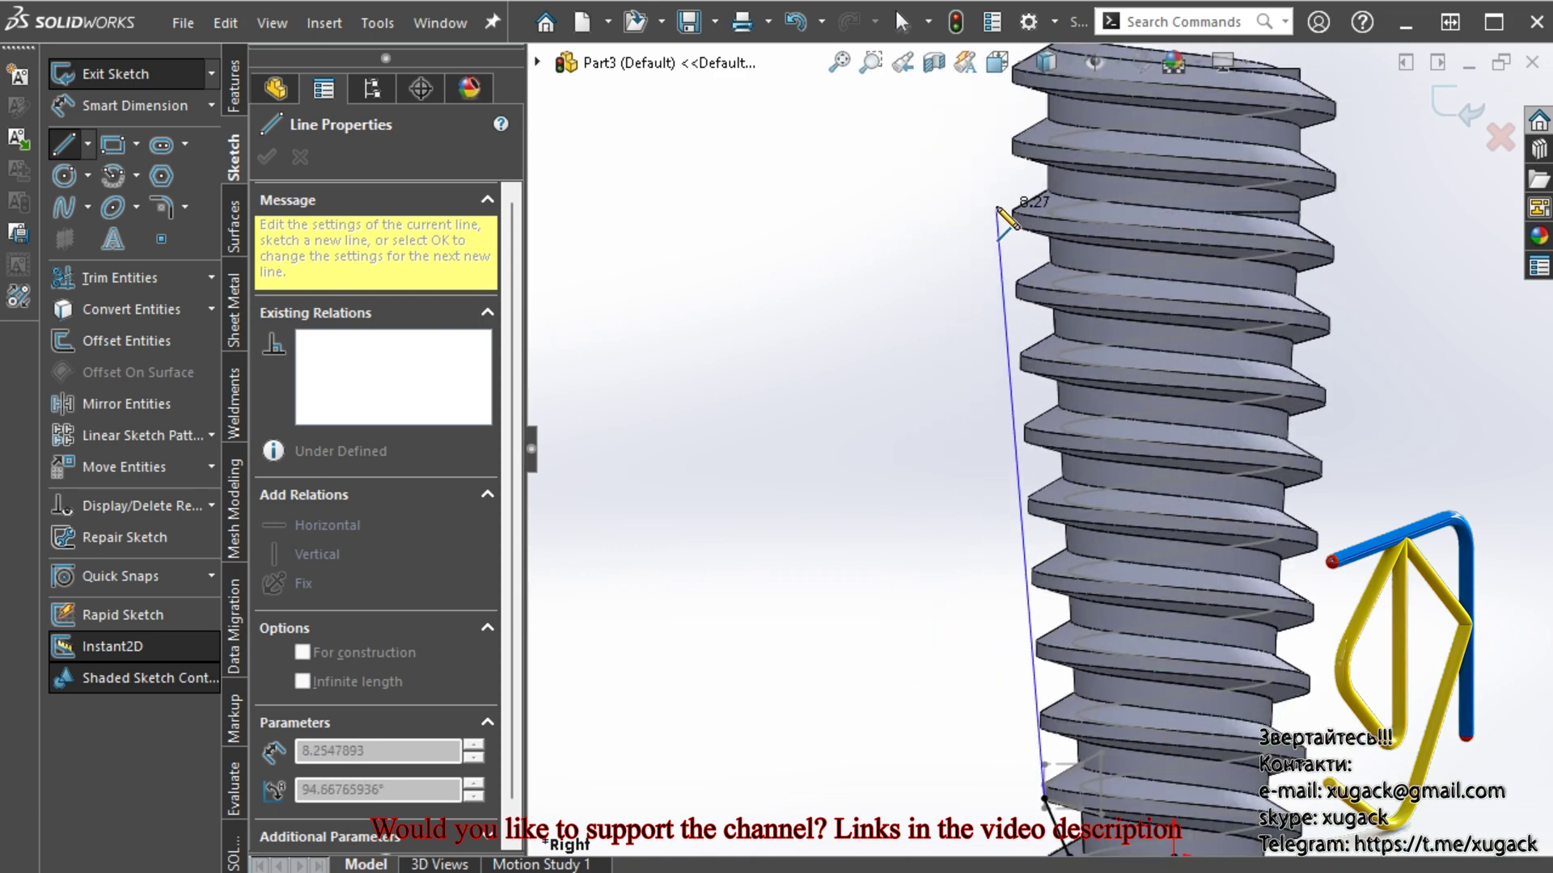
{"action": "scroll", "coordinate": [1001, 227], "scroll_direction": "down", "scroll_amount": 2}
{"action": "scroll", "coordinate": [967, 340], "scroll_direction": "up", "scroll_amount": 2}
{"action": "scroll", "coordinate": [972, 347], "scroll_direction": "down", "scroll_amount": 3}
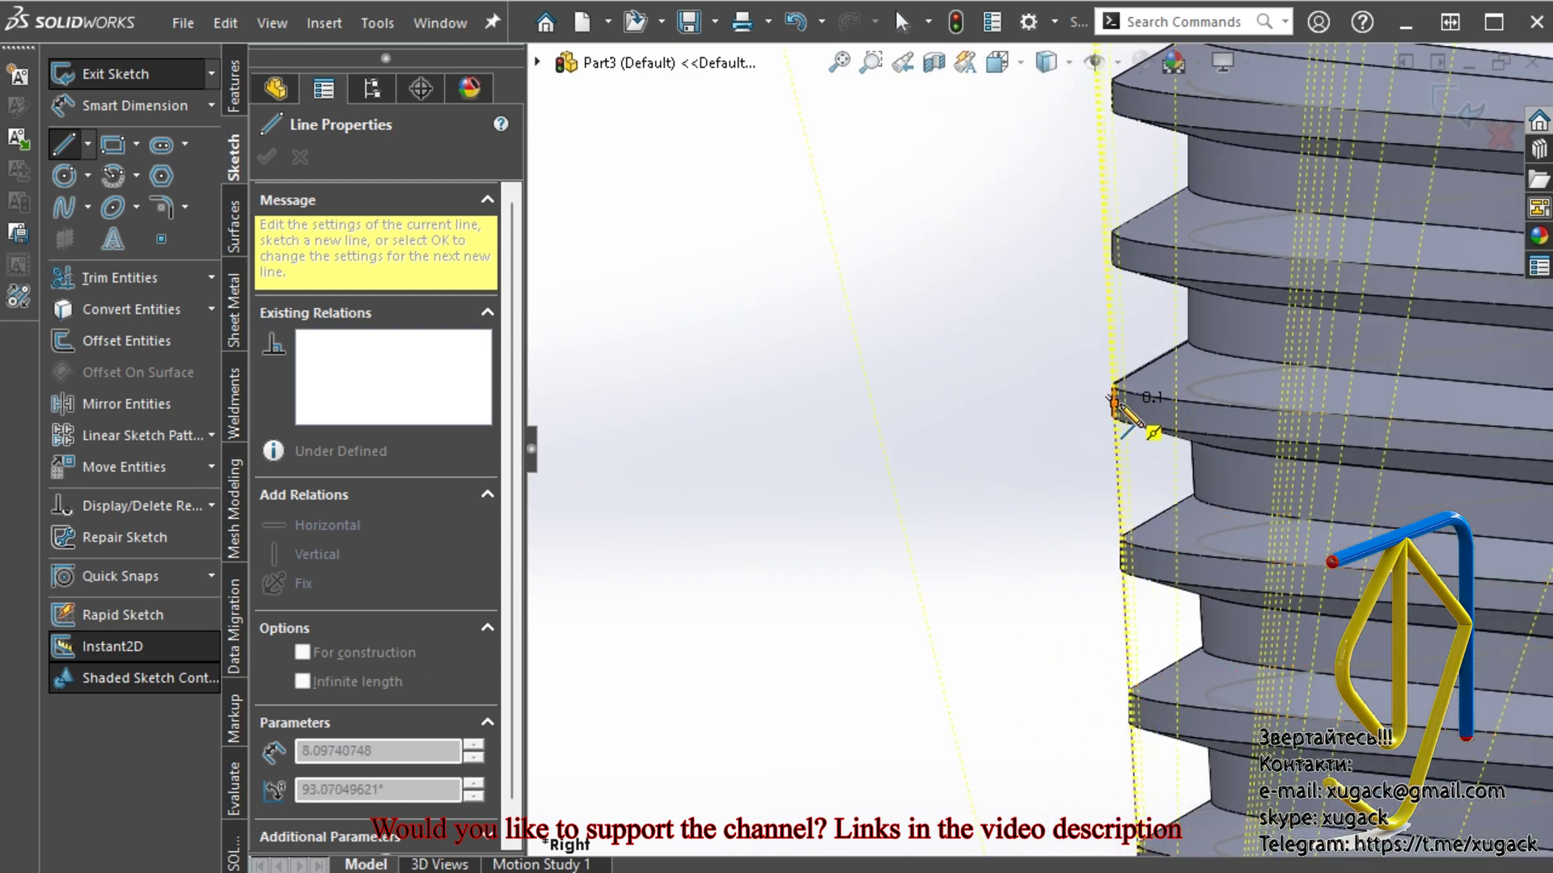
{"action": "left_click", "coordinate": [1134, 407]}
{"action": "scroll", "coordinate": [1134, 407], "scroll_direction": "up", "scroll_amount": 1}
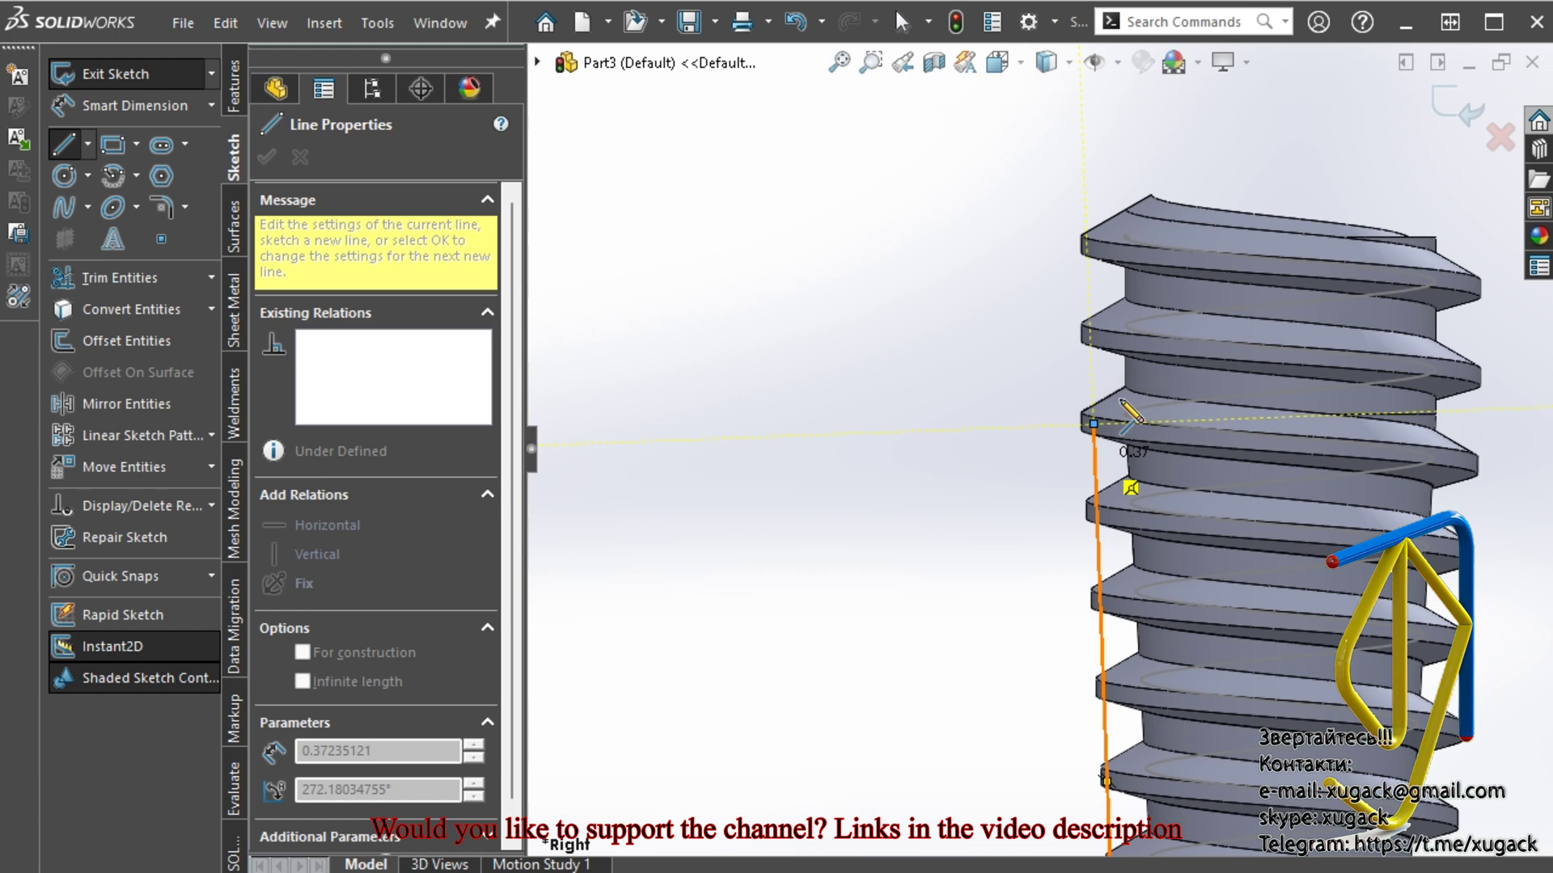
{"action": "left_click", "coordinate": [1093, 161]}
{"action": "left_click", "coordinate": [852, 160]}
{"action": "scroll", "coordinate": [1042, 455], "scroll_direction": "up", "scroll_amount": 5}
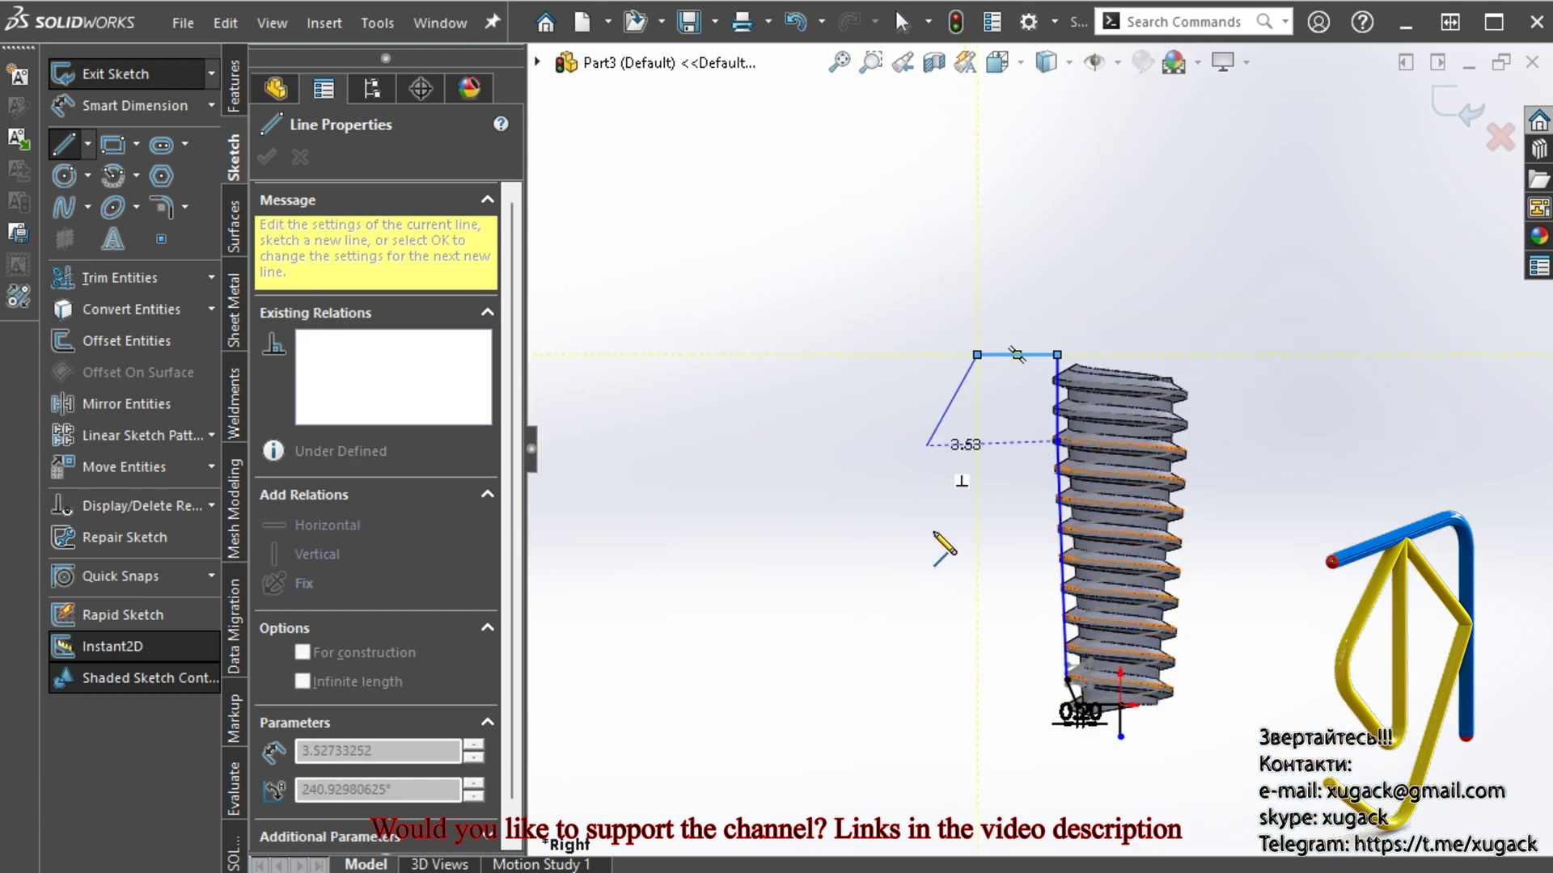
{"action": "left_click", "coordinate": [988, 737]}
{"action": "left_click", "coordinate": [1120, 735]}
{"action": "scroll", "coordinate": [1016, 727], "scroll_direction": "down", "scroll_amount": 3}
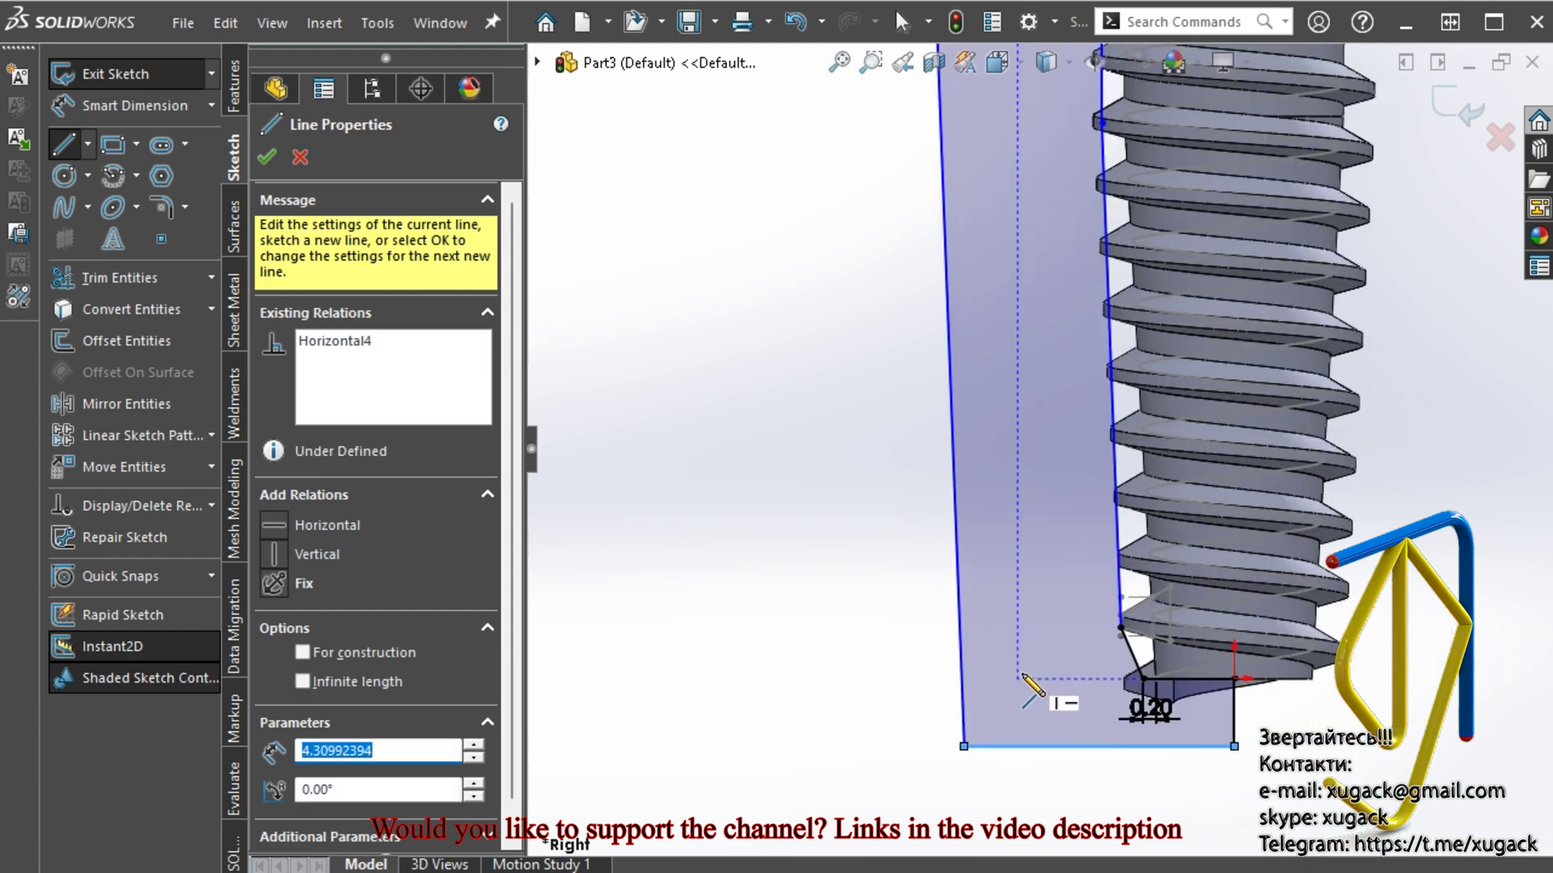
{"action": "key", "text": "Escape"}
Undo a trial Vertical relation and delete the sketch line's Parallel relation
{"action": "left_click", "coordinate": [959, 631]}
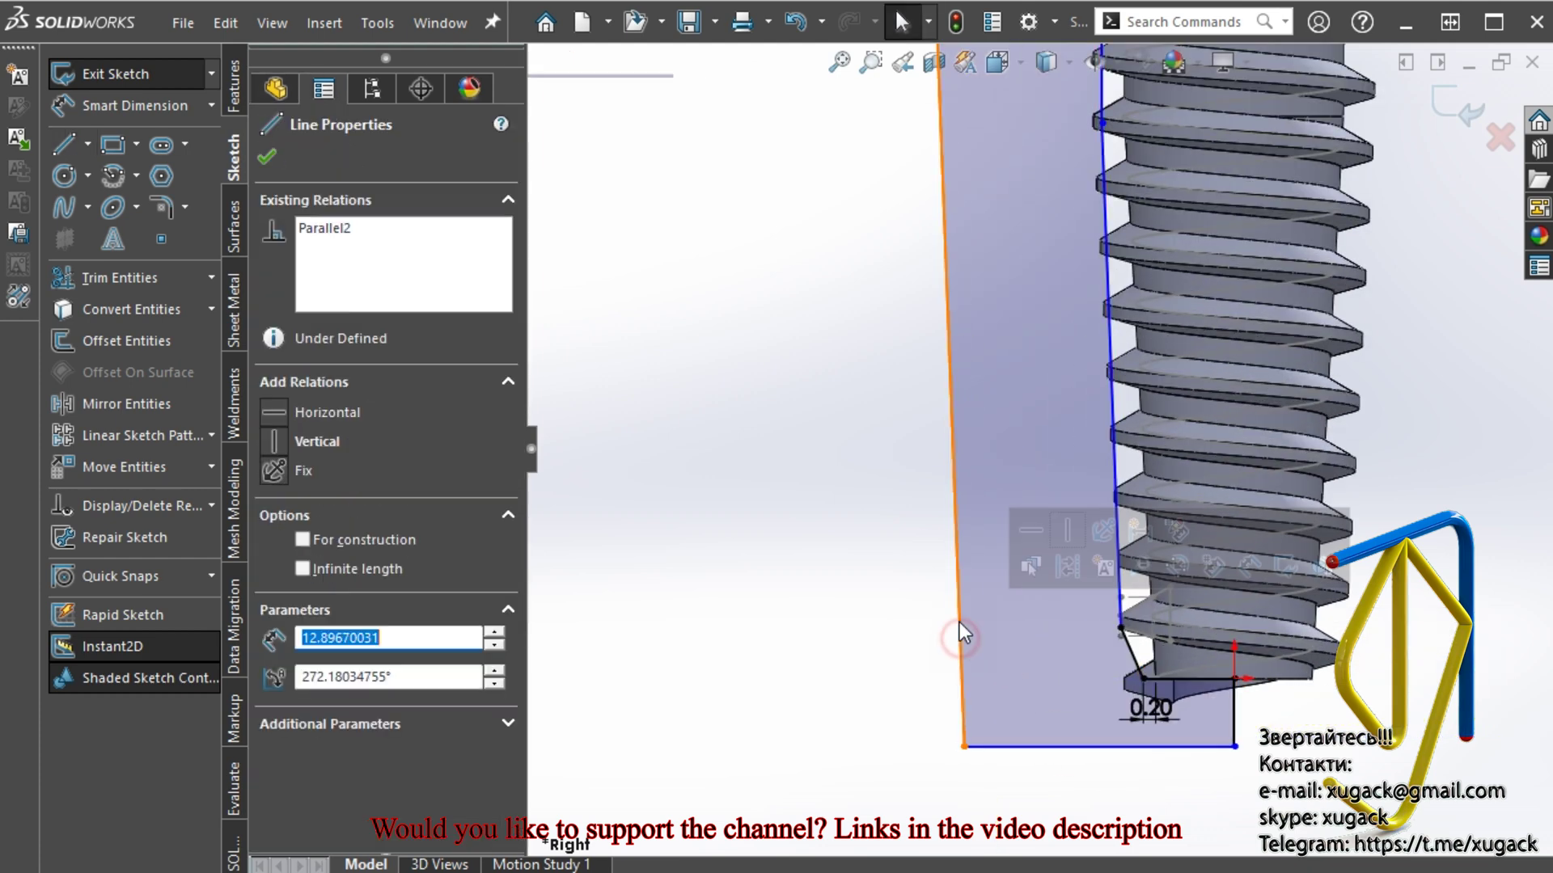
{"action": "left_click", "coordinate": [1066, 532]}
{"action": "left_click", "coordinate": [760, 633]}
{"action": "scroll", "coordinate": [1015, 348], "scroll_direction": "up", "scroll_amount": 4}
{"action": "scroll", "coordinate": [1147, 571], "scroll_direction": "down", "scroll_amount": 5}
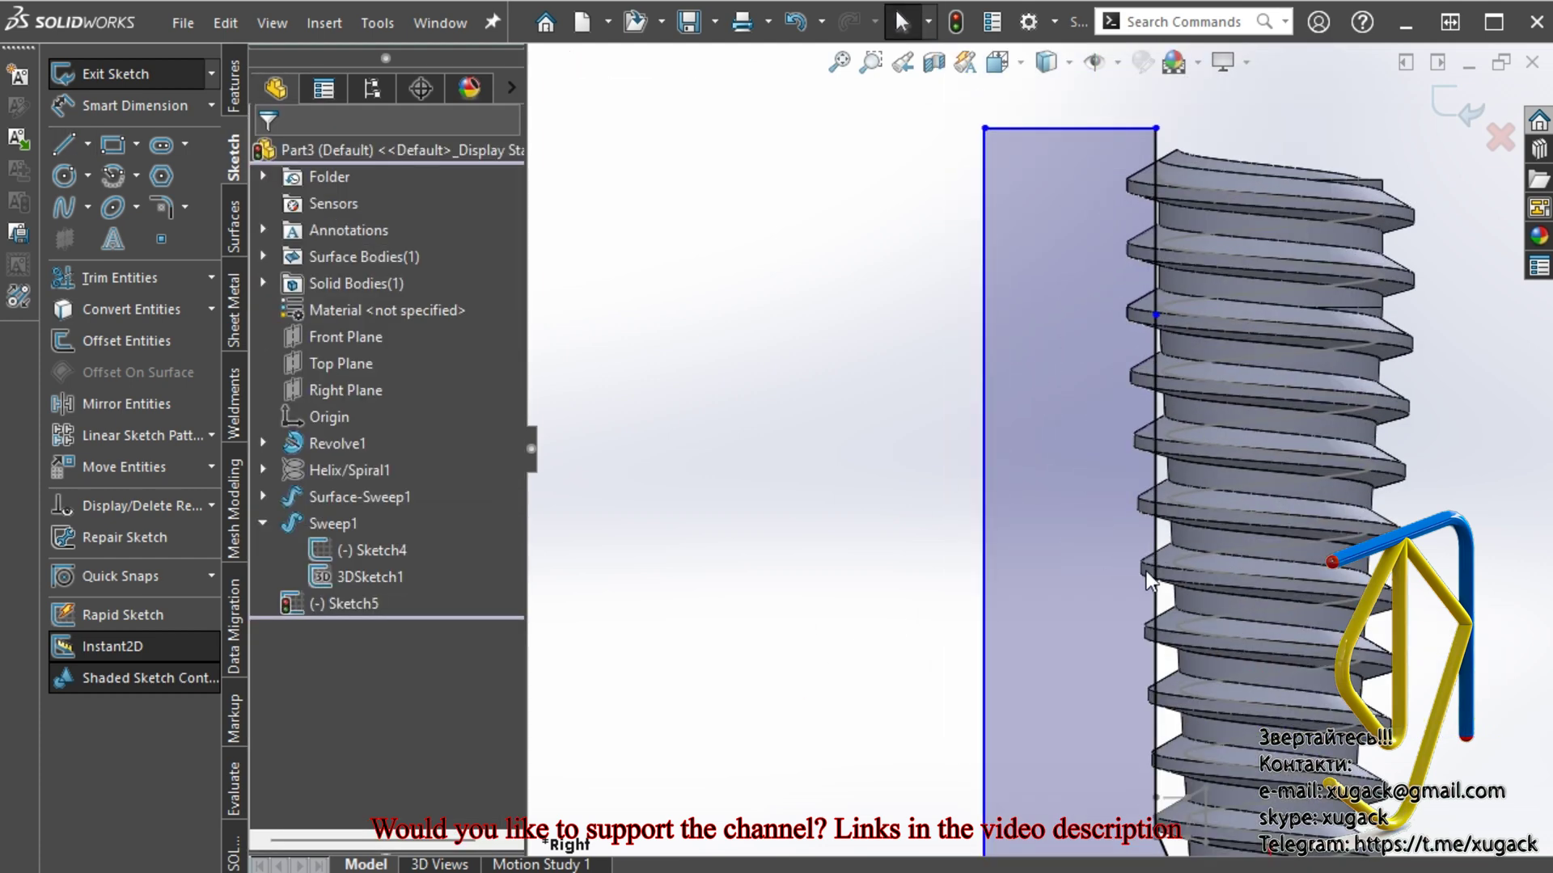
{"action": "scroll", "coordinate": [1172, 541], "scroll_direction": "down", "scroll_amount": 3}
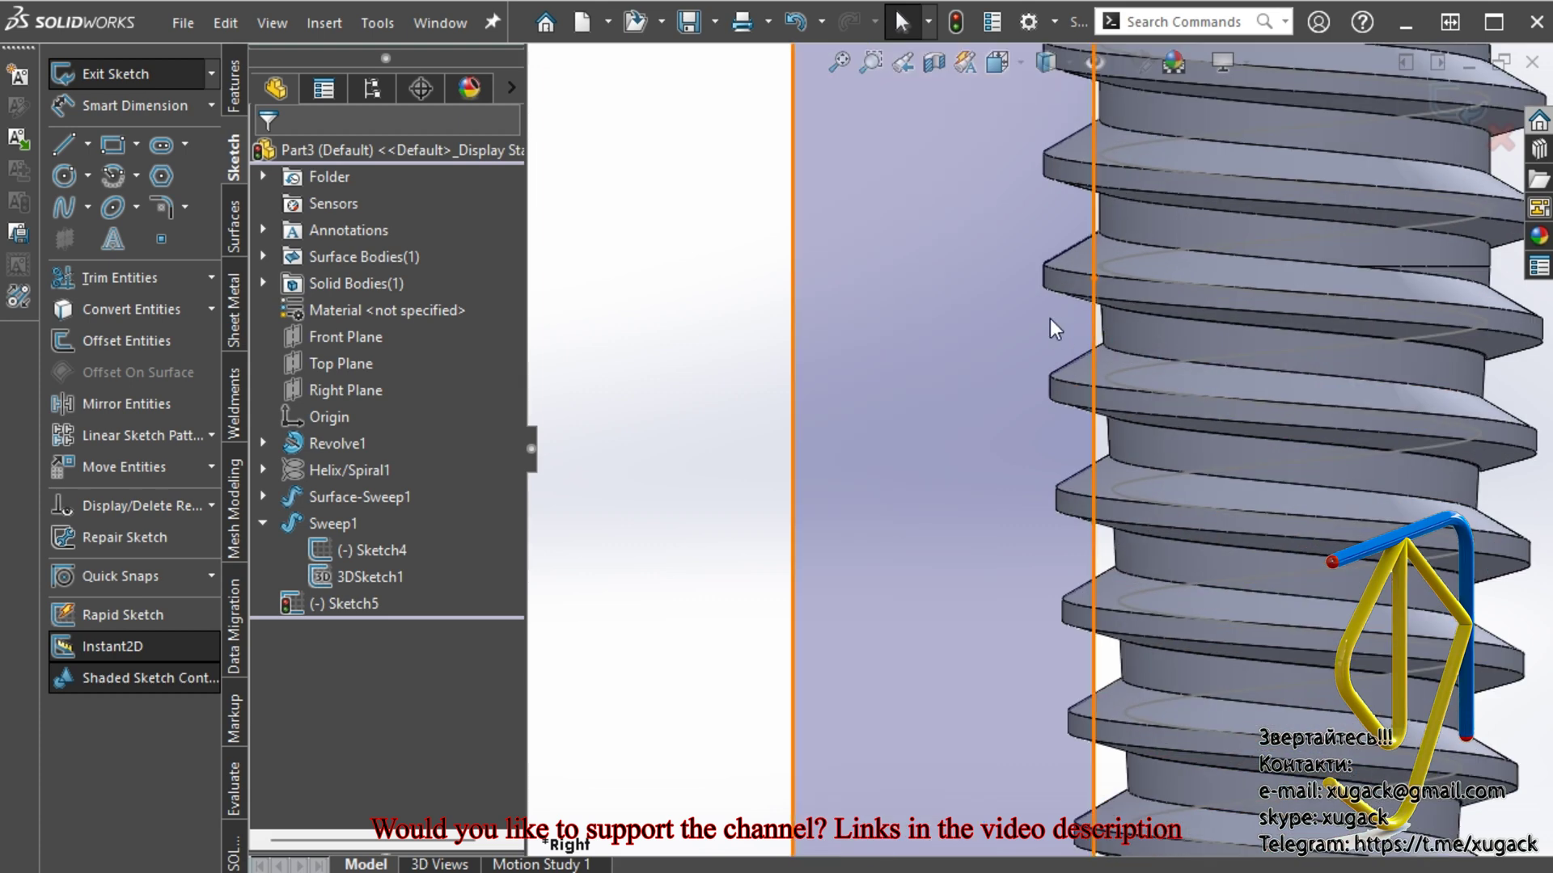
{"action": "key", "text": "ctrl+z"}
{"action": "key", "text": "ctrl+z"}
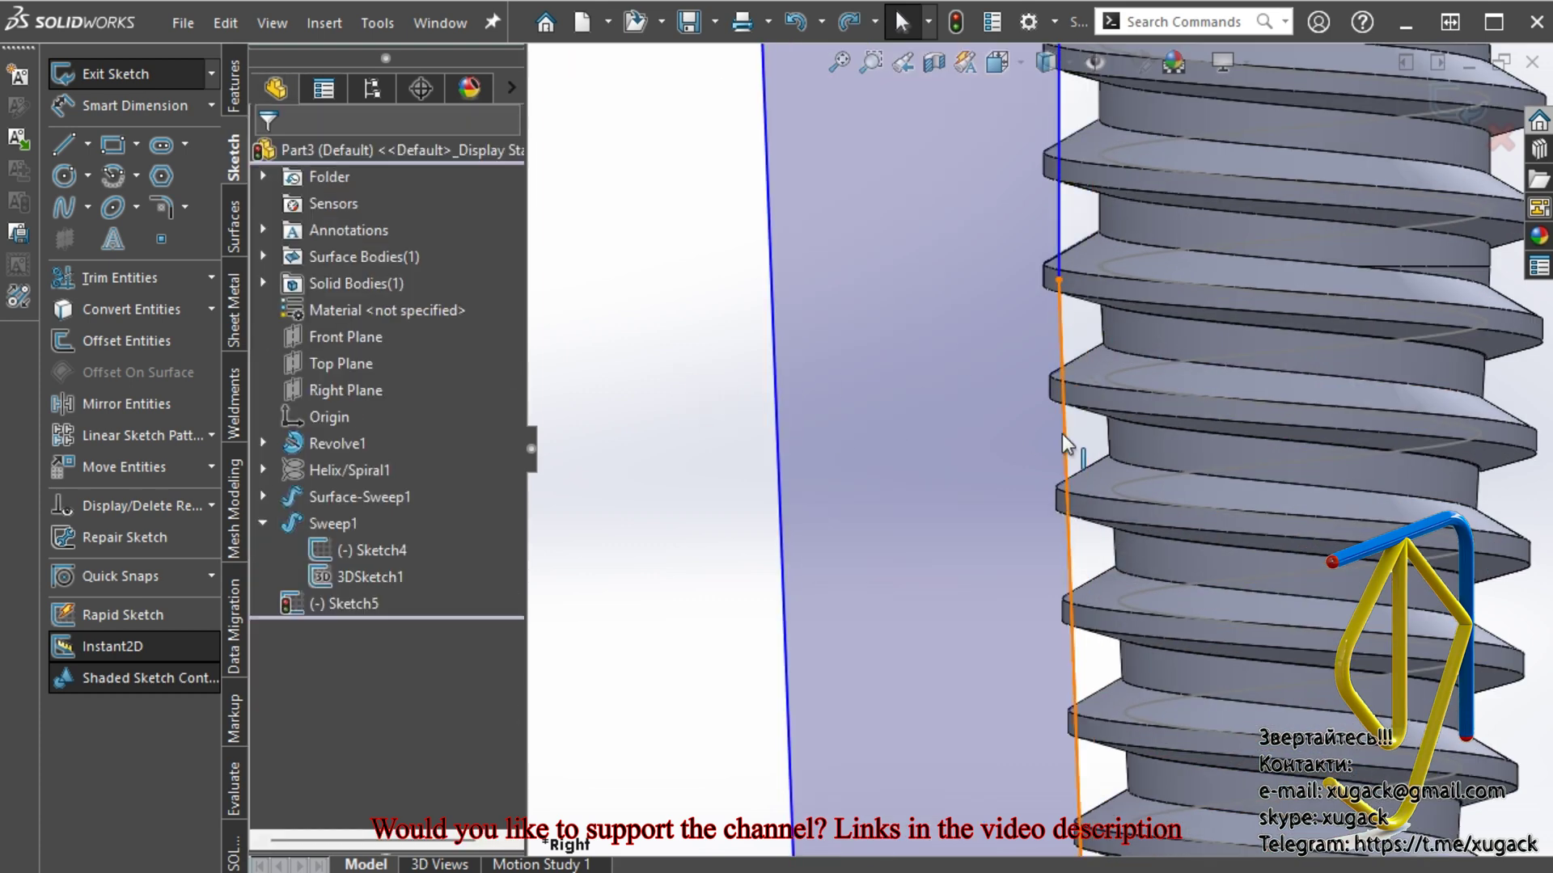
{"action": "left_click", "coordinate": [1066, 443]}
{"action": "left_click", "coordinate": [338, 226]}
{"action": "right_click", "coordinate": [338, 226]}
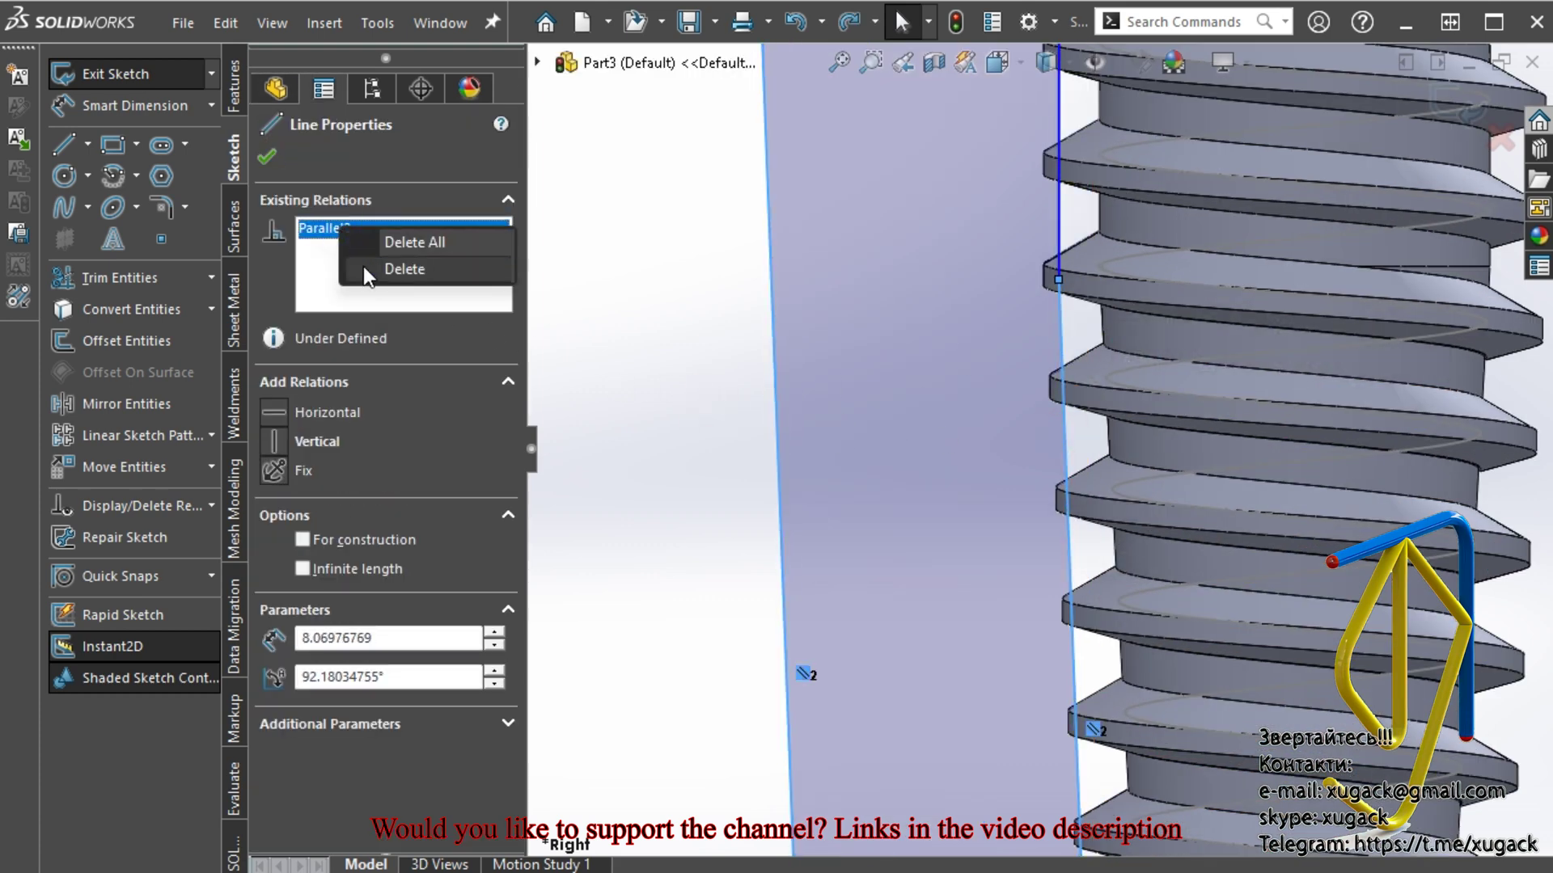
{"action": "left_click", "coordinate": [365, 269]}
{"action": "left_click", "coordinate": [680, 506]}
{"action": "scroll", "coordinate": [957, 308], "scroll_direction": "up", "scroll_amount": 3}
{"action": "scroll", "coordinate": [1003, 313], "scroll_direction": "up", "scroll_amount": 1}
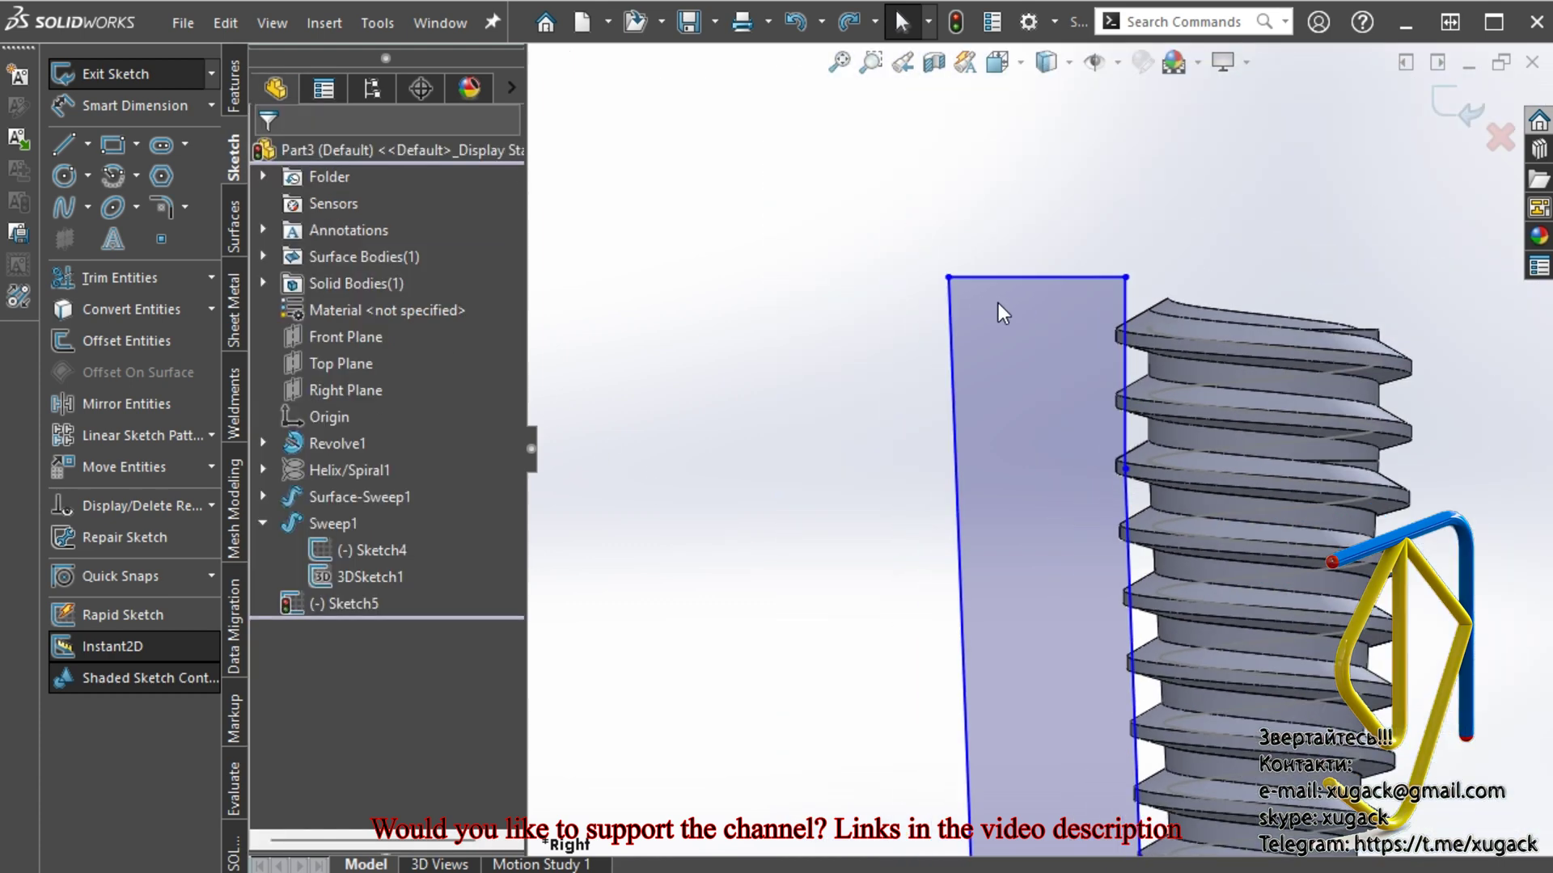
{"action": "scroll", "coordinate": [1179, 356], "scroll_direction": "down", "scroll_amount": 5}
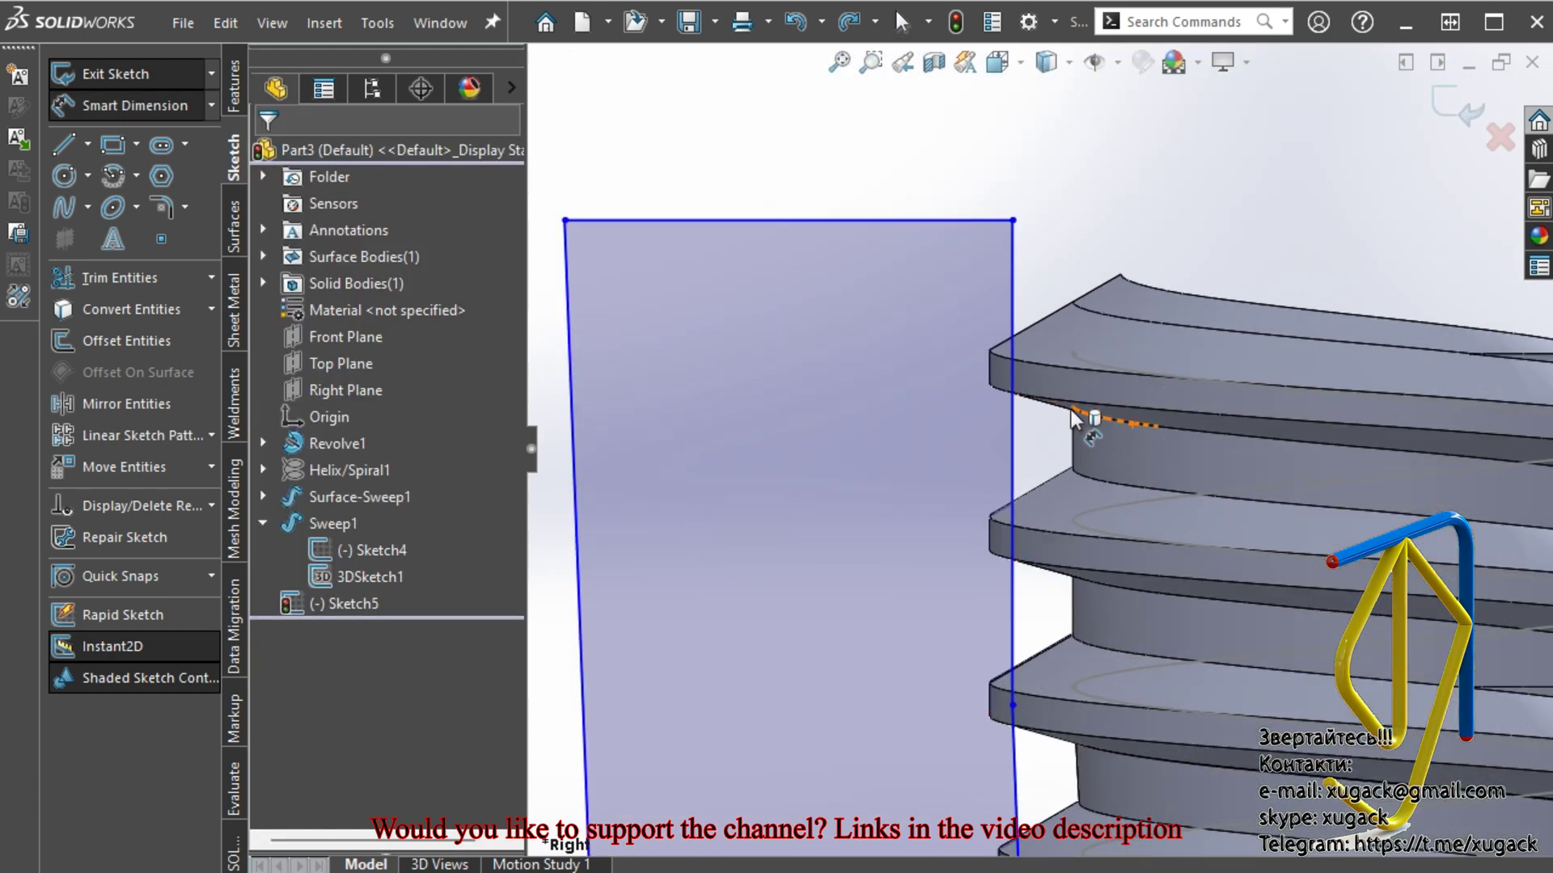
Dimension the right line's offset from the thread point to 0.30
{"action": "left_click", "coordinate": [1012, 439]}
{"action": "left_click", "coordinate": [1072, 354]}
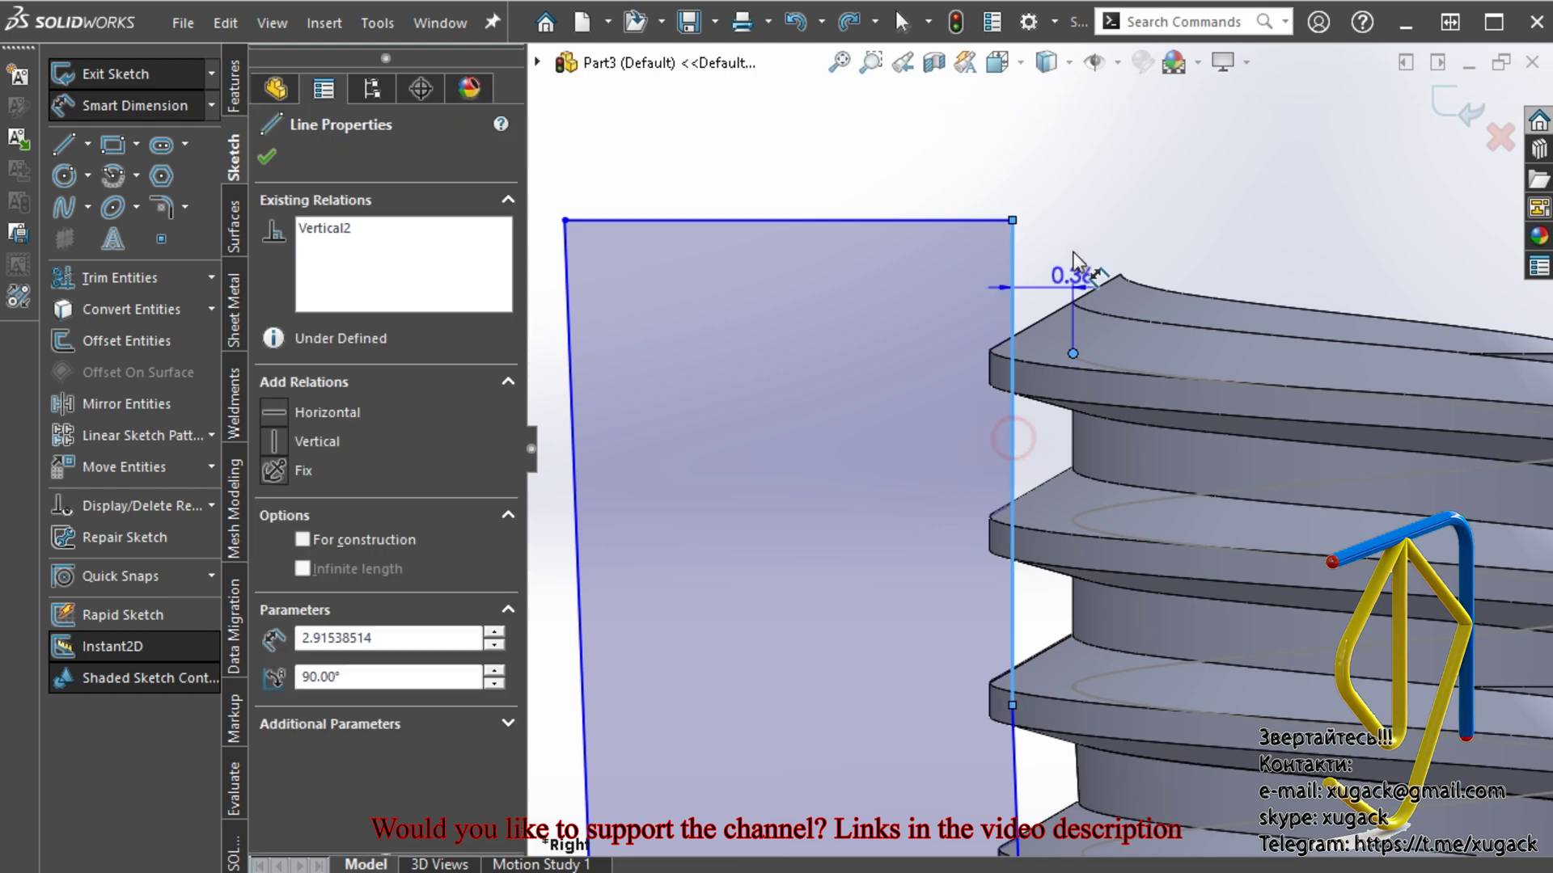
{"action": "left_click", "coordinate": [1051, 206]}
{"action": "type", "text": "0"}
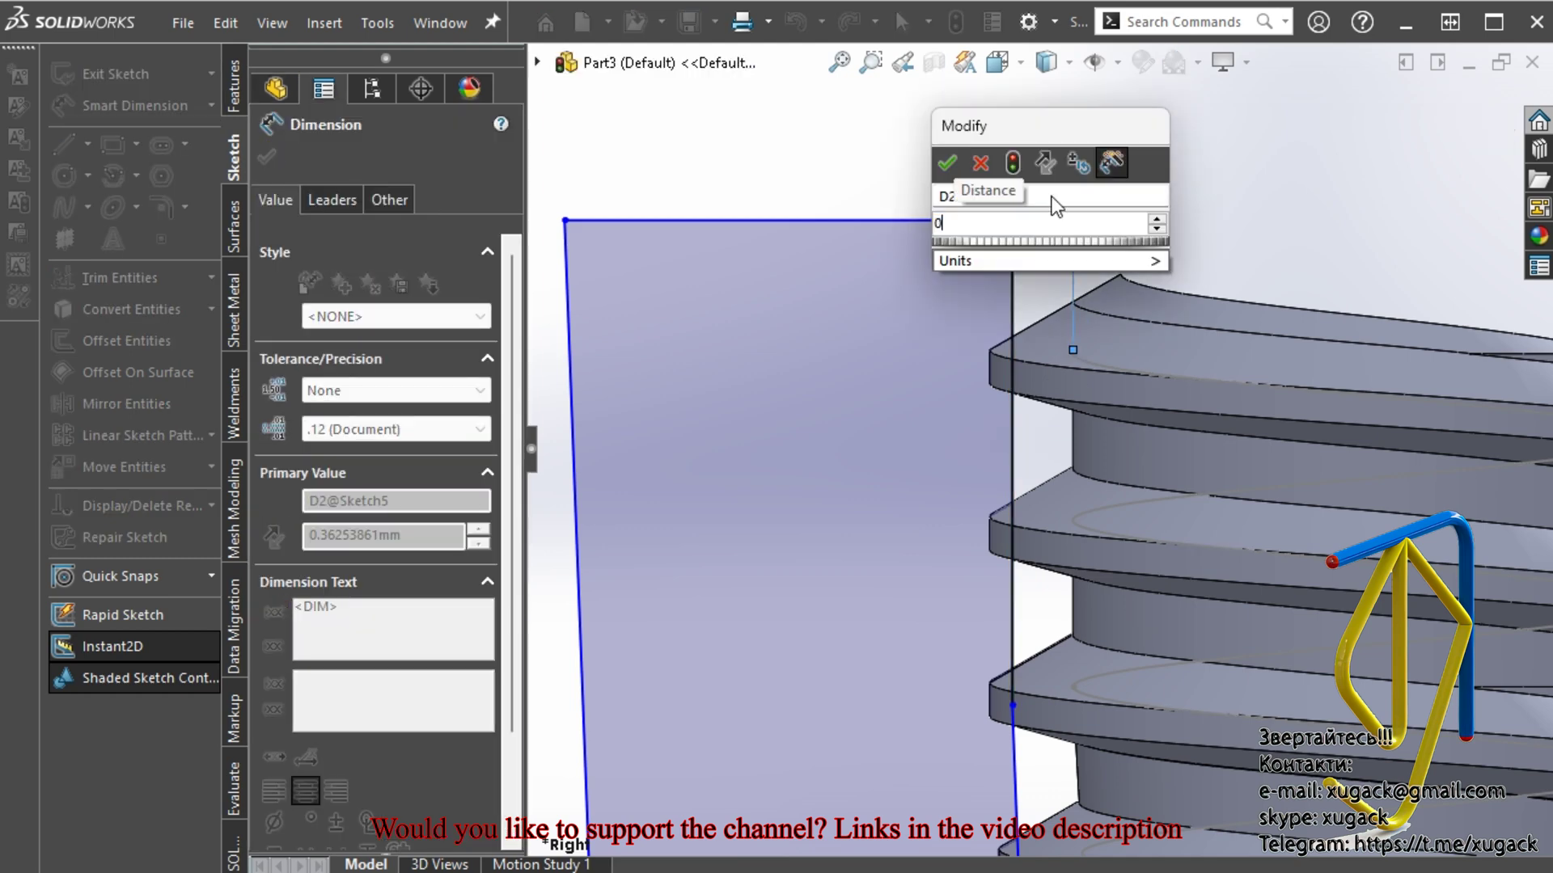
{"action": "type", "text": ".3"}
{"action": "key", "text": "Return"}
{"action": "scroll", "coordinate": [1075, 307], "scroll_direction": "up", "scroll_amount": 2}
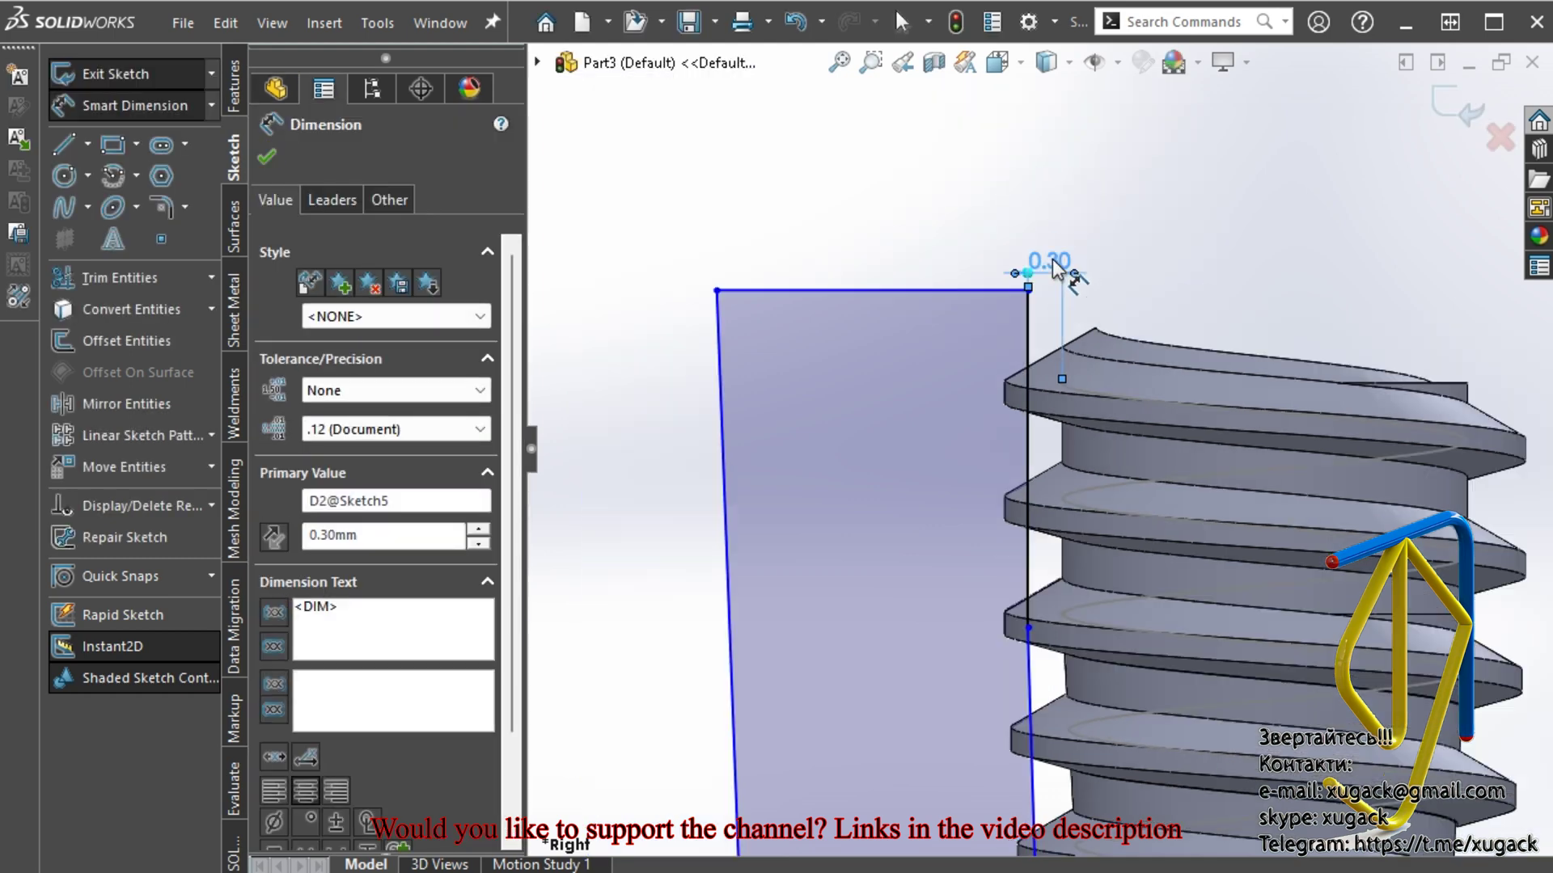
{"action": "key", "text": "Escape"}
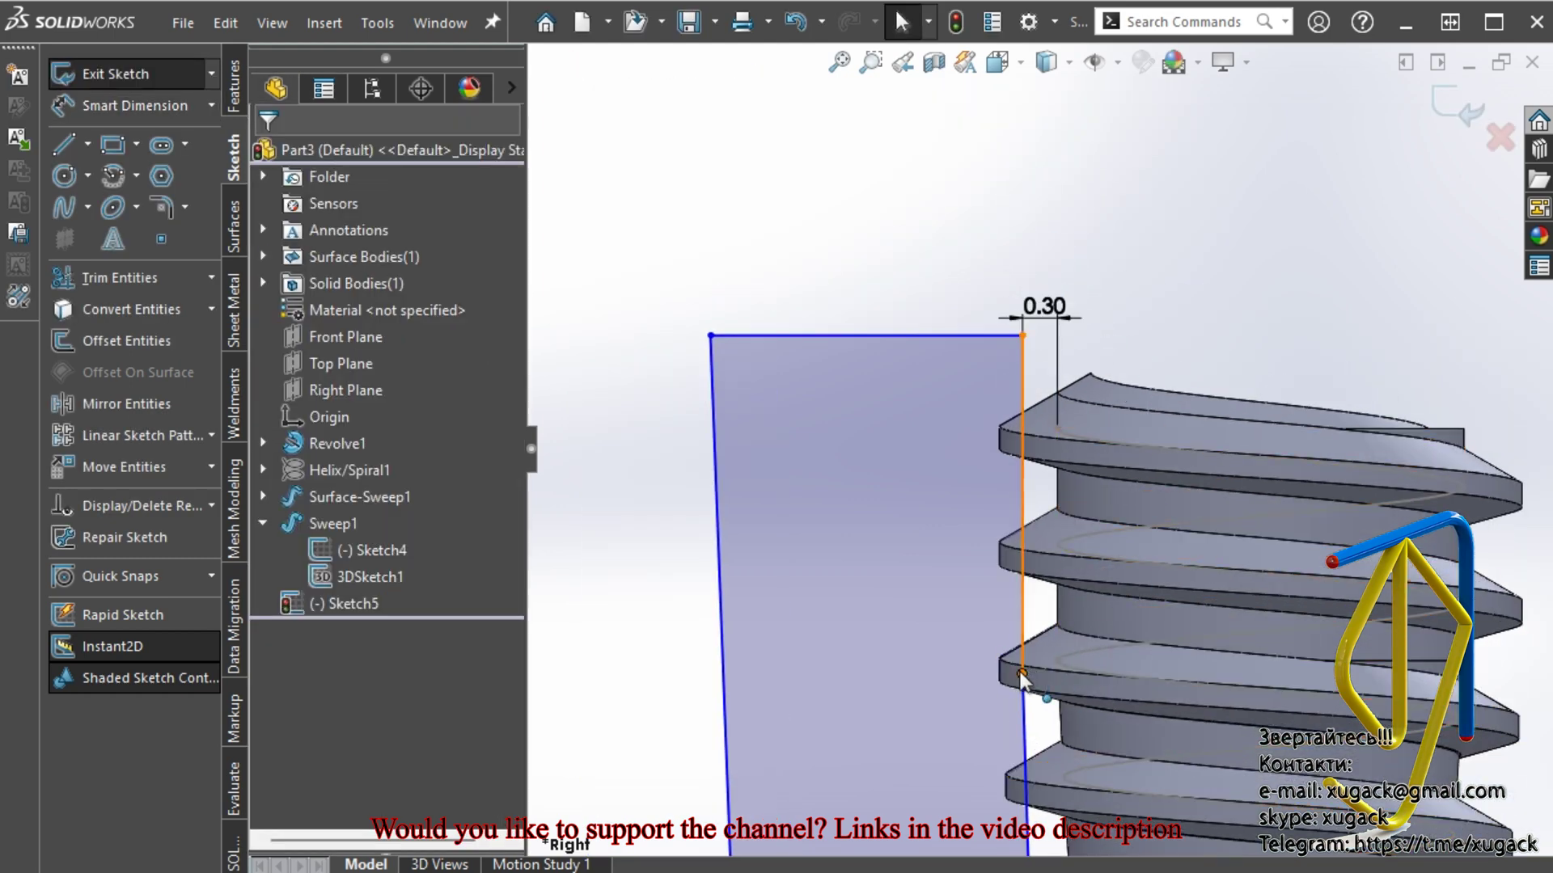
Make the profile's corner point coincident with the helix edge
{"action": "left_click", "coordinate": [1022, 673]}
{"action": "left_click", "coordinate": [1189, 621], "text": "ctrl"}
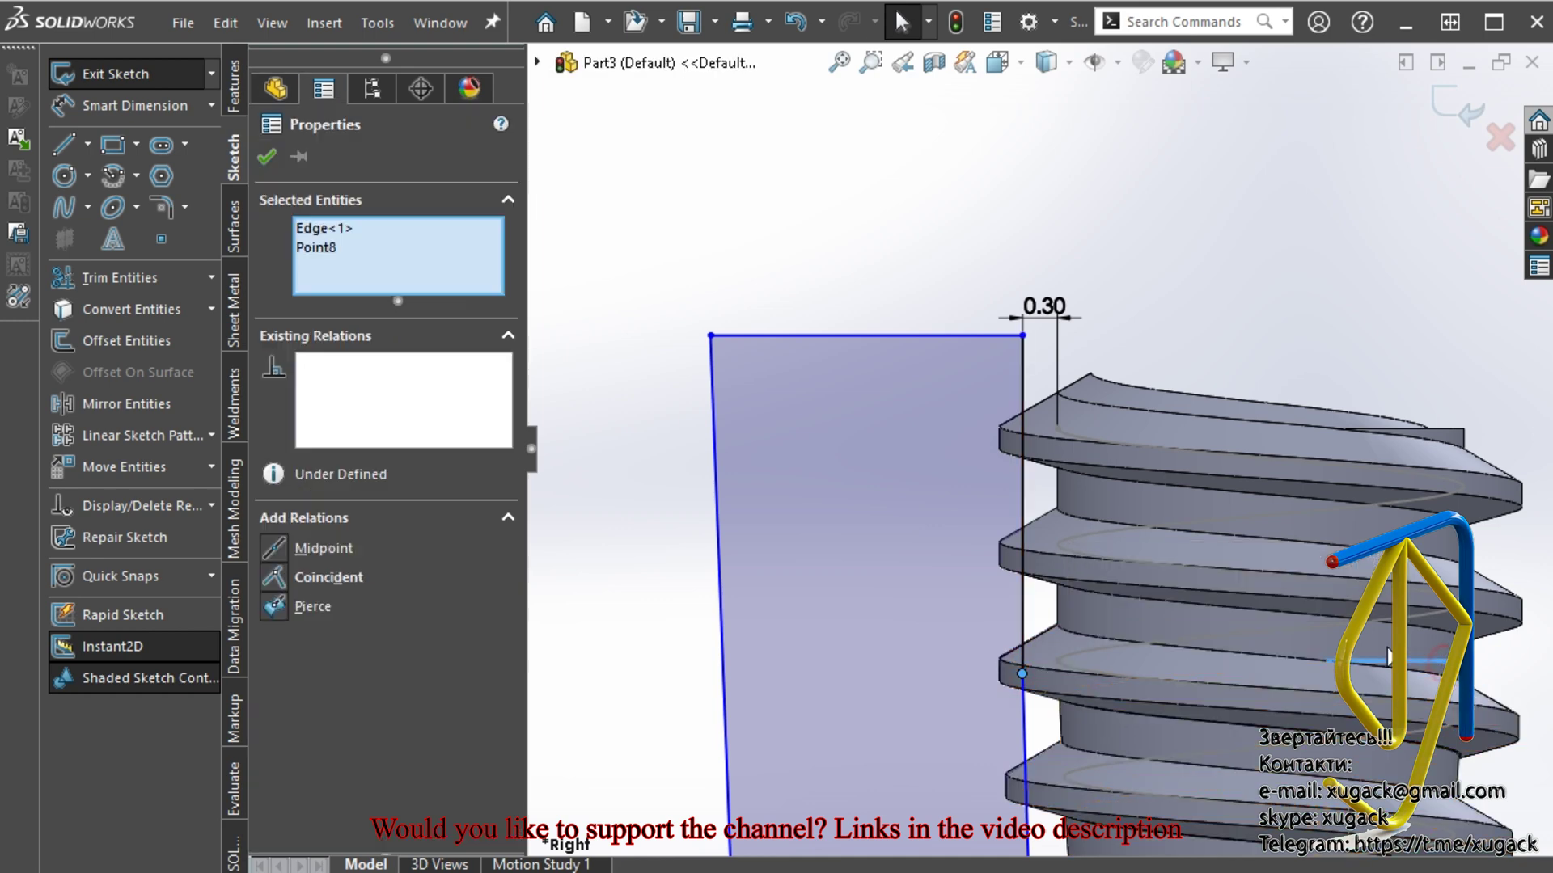
{"action": "scroll", "coordinate": [1044, 453], "scroll_direction": "up", "scroll_amount": 2}
{"action": "left_click", "coordinate": [275, 578]}
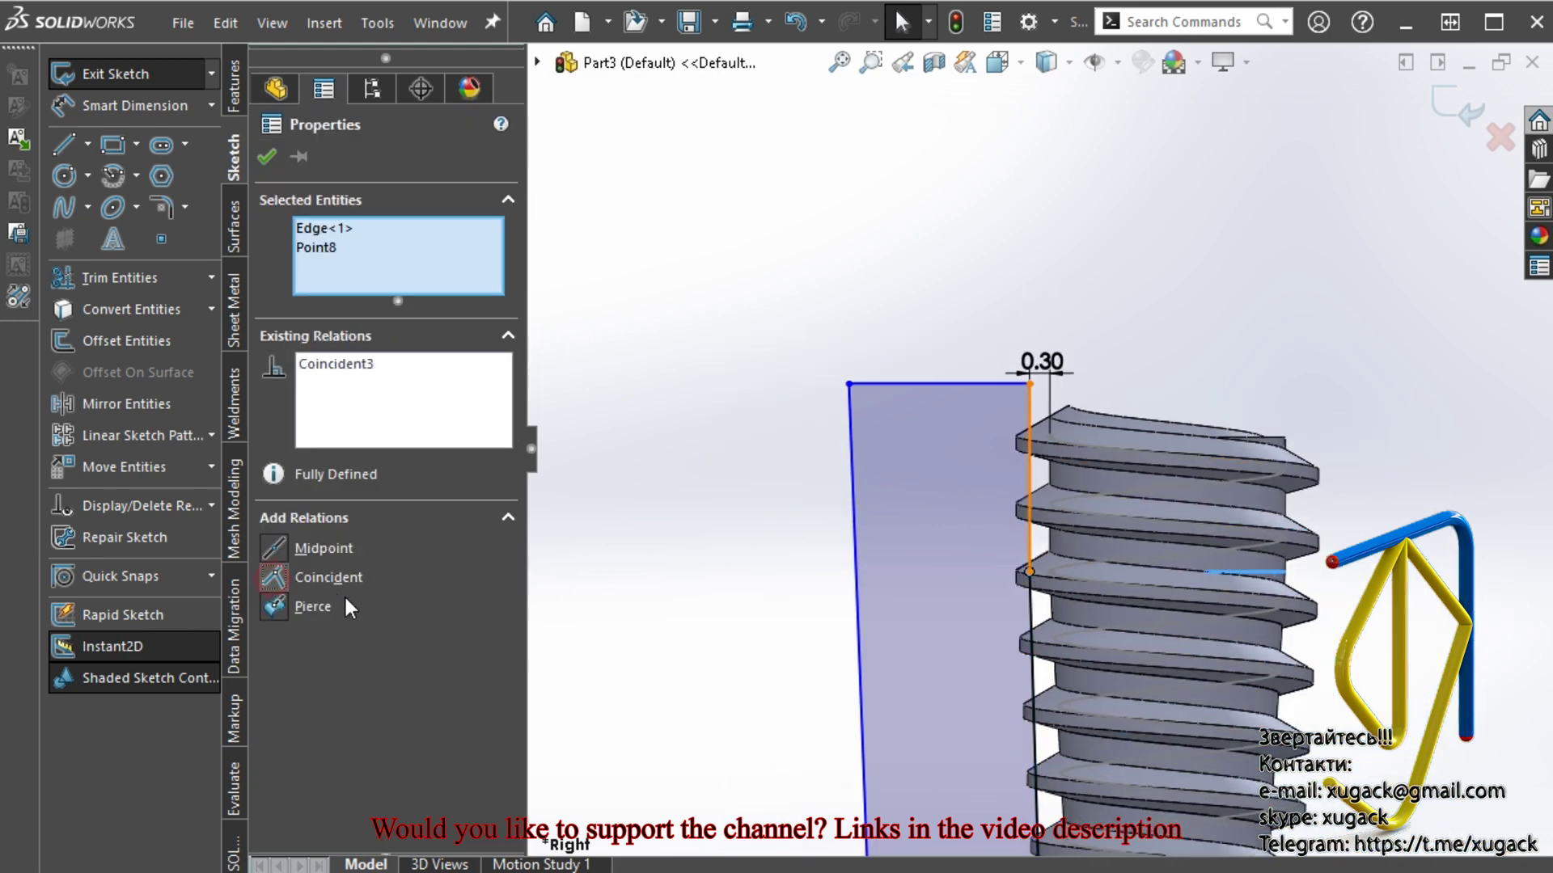
{"action": "left_click", "coordinate": [641, 665]}
{"action": "scroll", "coordinate": [825, 509], "scroll_direction": "up", "scroll_amount": 3}
{"action": "scroll", "coordinate": [931, 669], "scroll_direction": "down", "scroll_amount": 4}
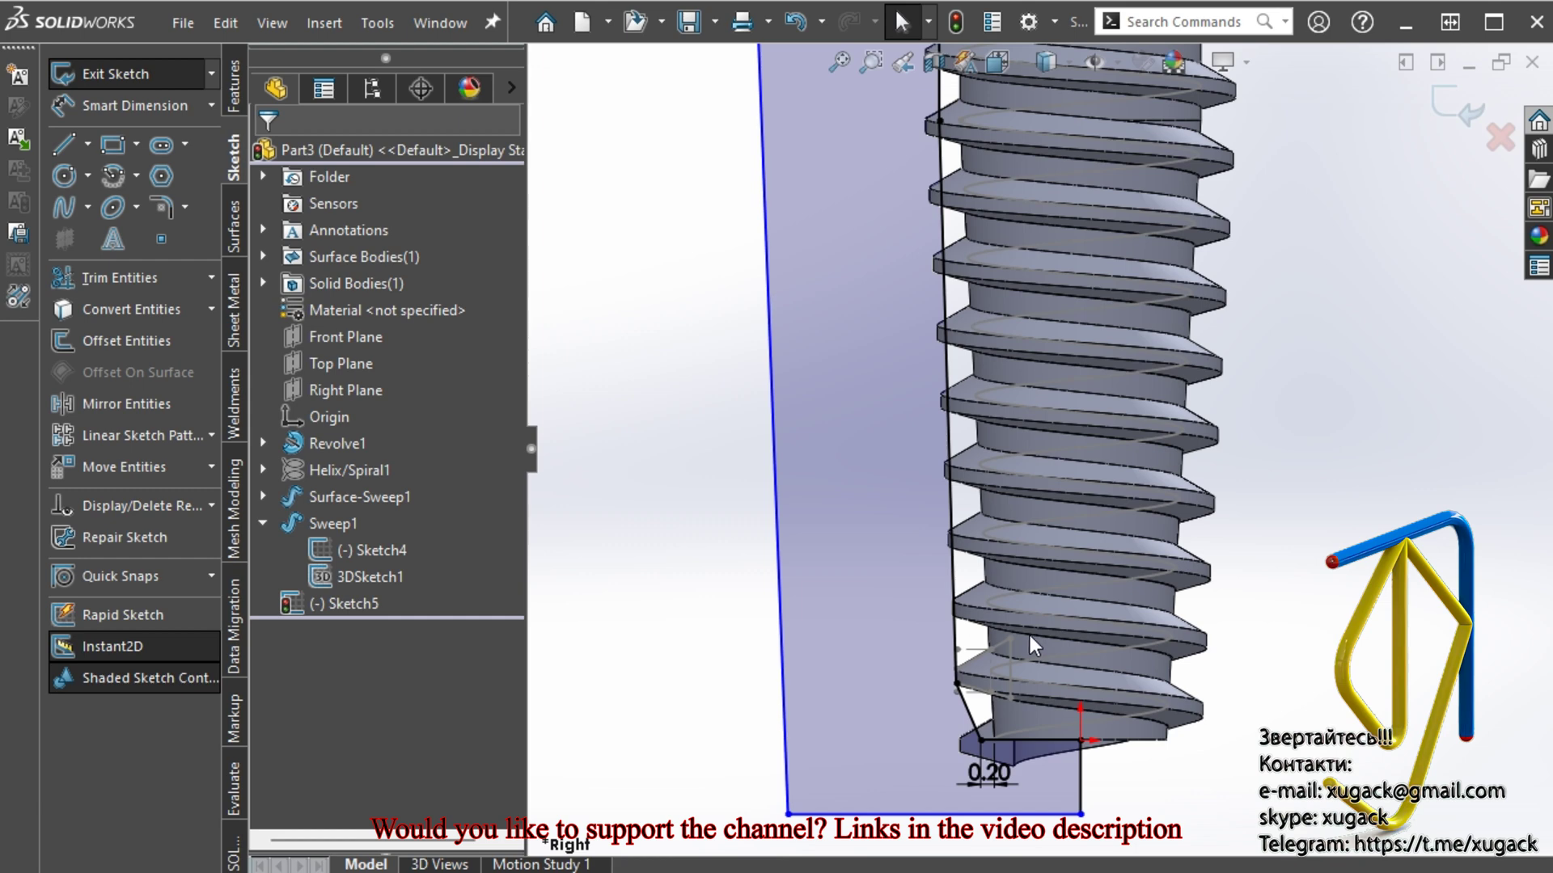
{"action": "scroll", "coordinate": [932, 670], "scroll_direction": "down", "scroll_amount": 3}
{"action": "scroll", "coordinate": [918, 697], "scroll_direction": "up", "scroll_amount": 5}
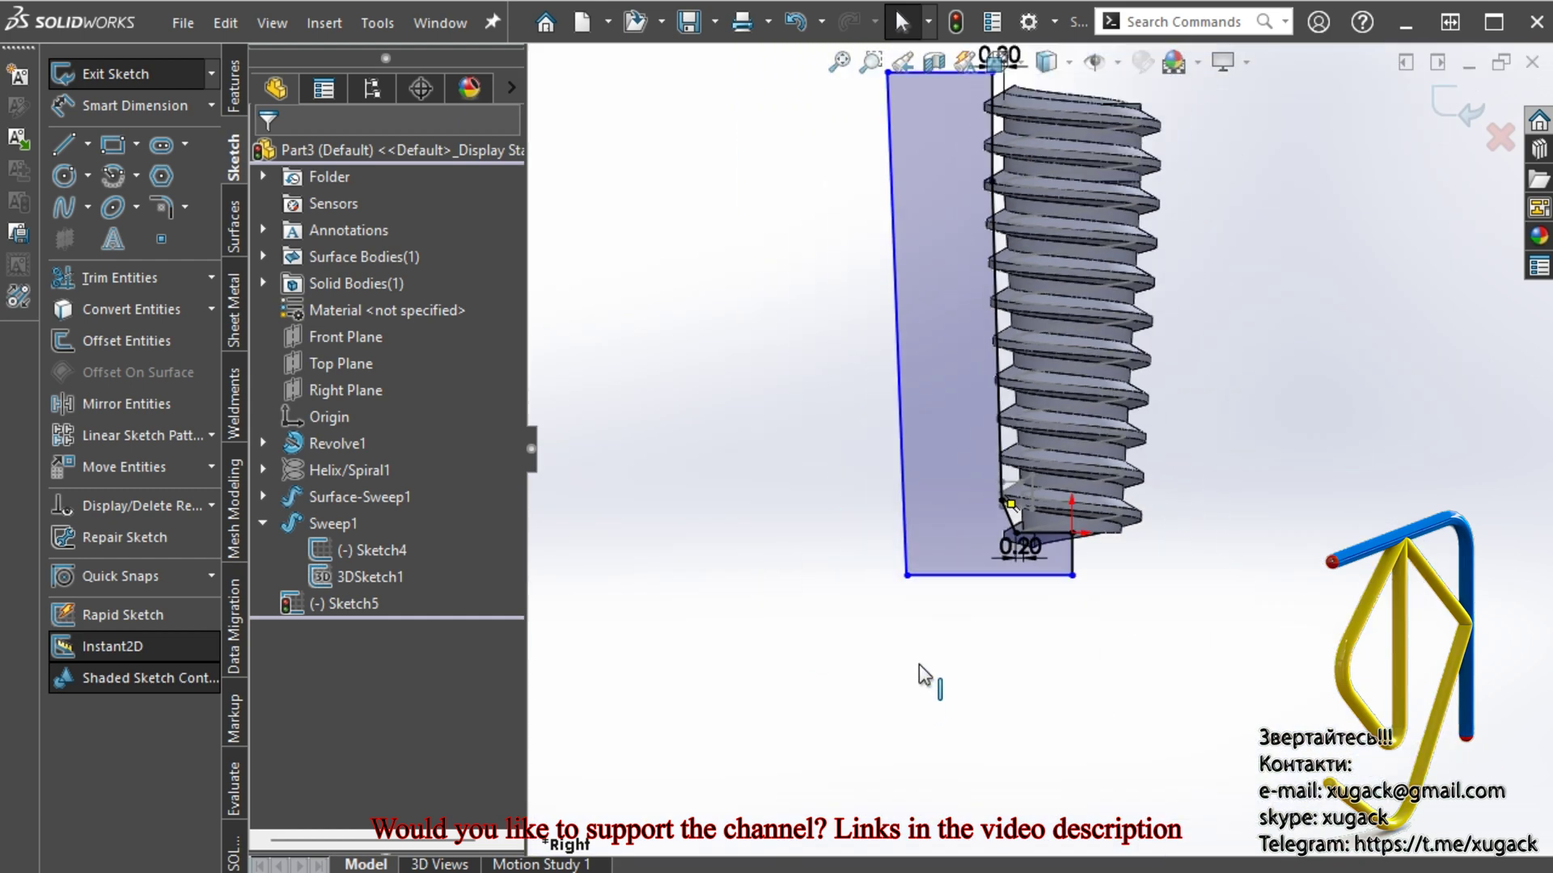
{"action": "scroll", "coordinate": [935, 381], "scroll_direction": "down", "scroll_amount": 2}
{"action": "scroll", "coordinate": [936, 434], "scroll_direction": "down", "scroll_amount": 3}
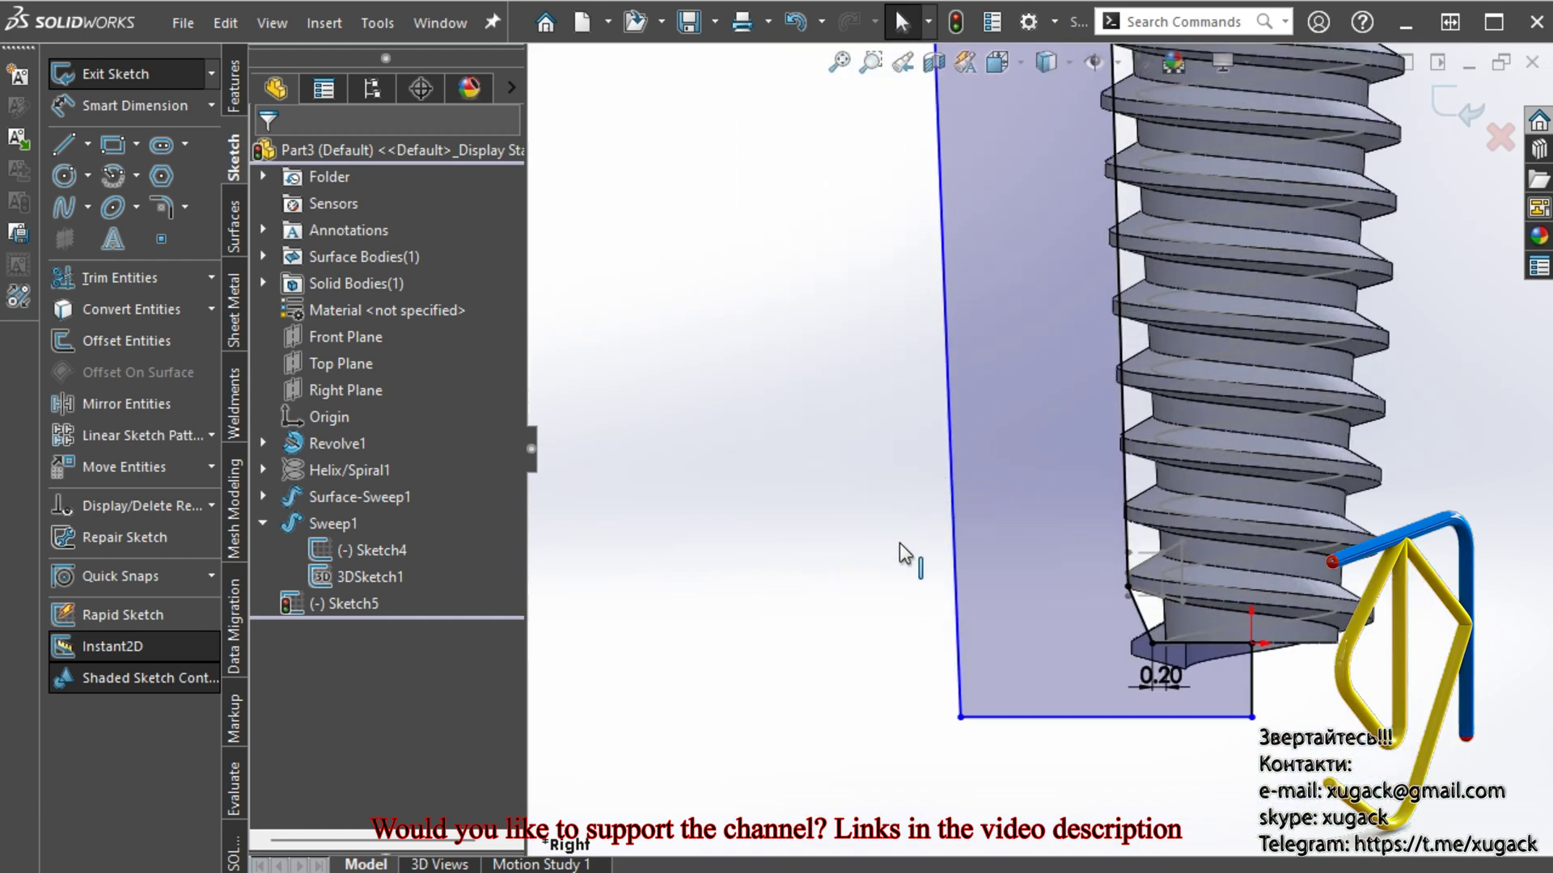
Make the left sketch line vertical
{"action": "left_click", "coordinate": [957, 566]}
{"action": "left_click", "coordinate": [1078, 453]}
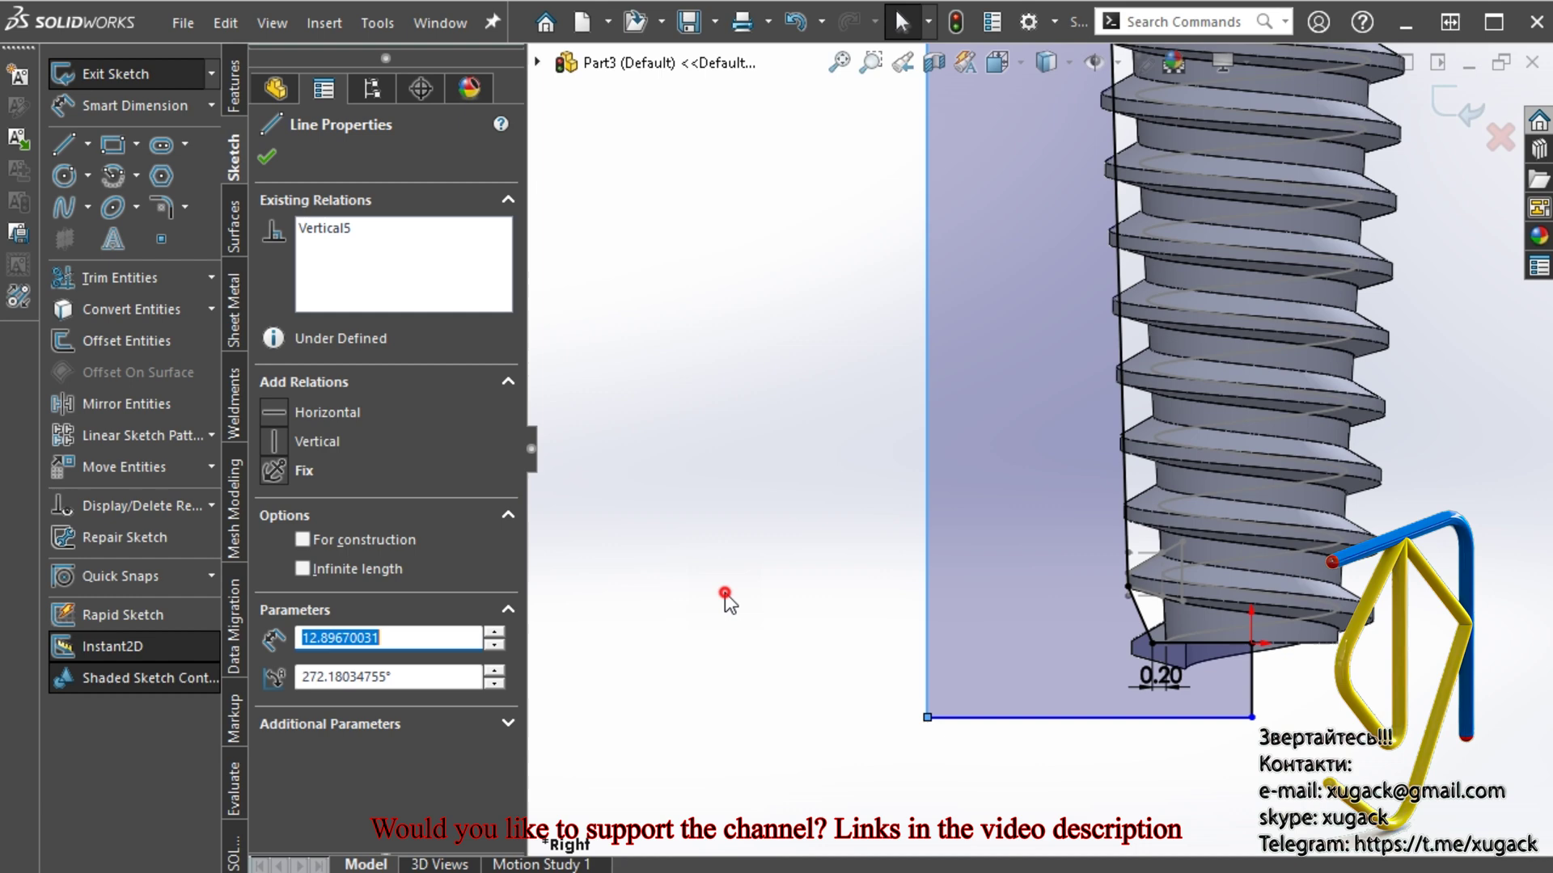
{"action": "left_click", "coordinate": [728, 603]}
{"action": "scroll", "coordinate": [1051, 421], "scroll_direction": "up", "scroll_amount": 4}
{"action": "scroll", "coordinate": [1098, 279], "scroll_direction": "down", "scroll_amount": 3}
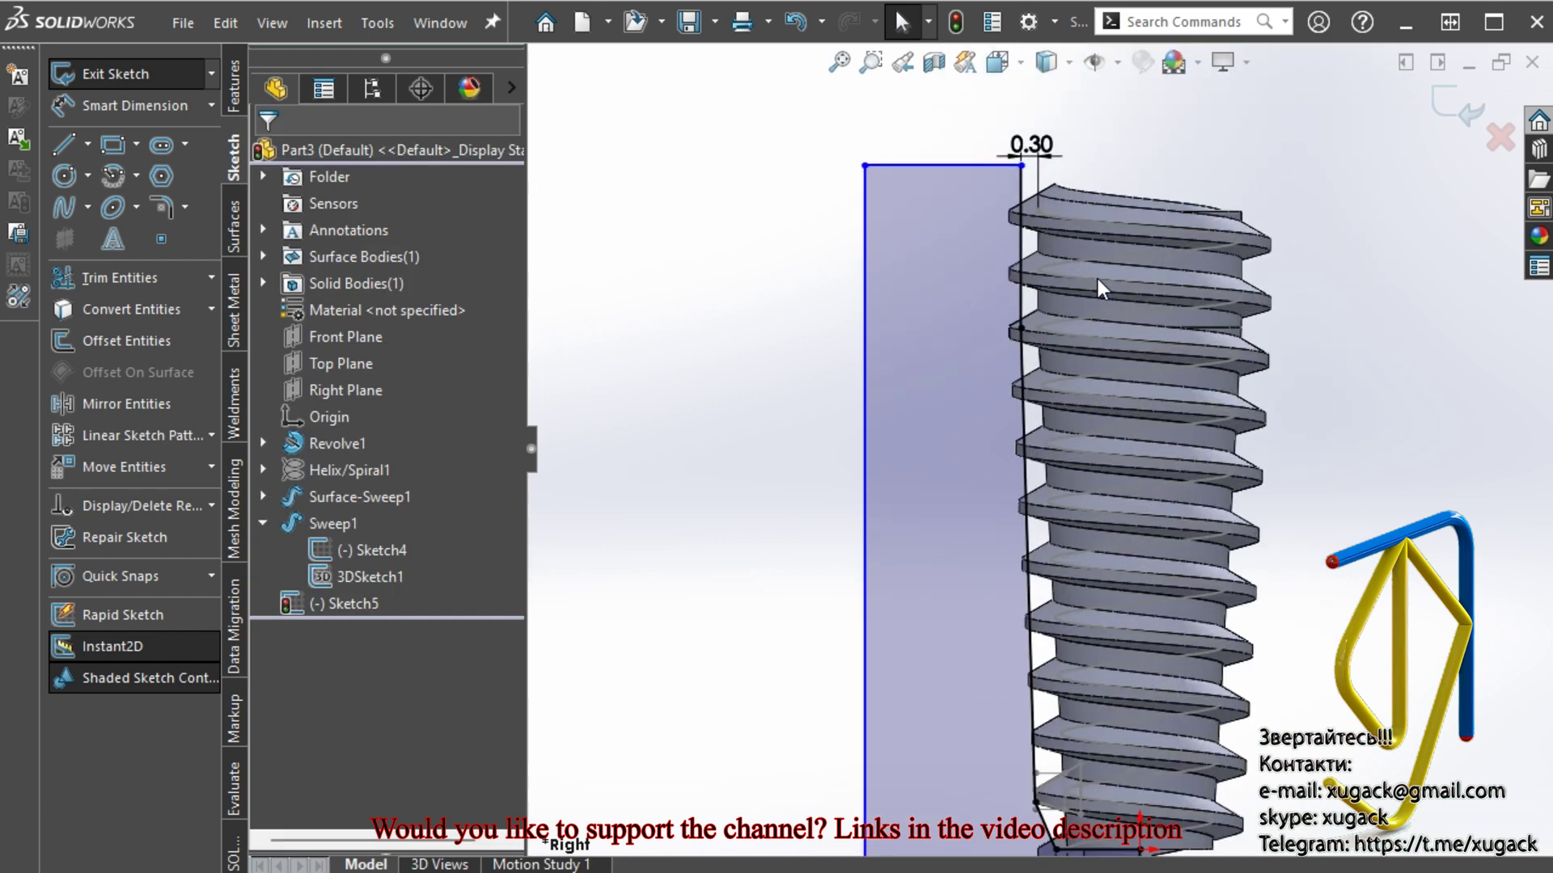
Revolve the Sketch5 profile 360° about the axis as Cut-Revolve1, trimming the thread flush
{"action": "left_click", "coordinate": [233, 89]}
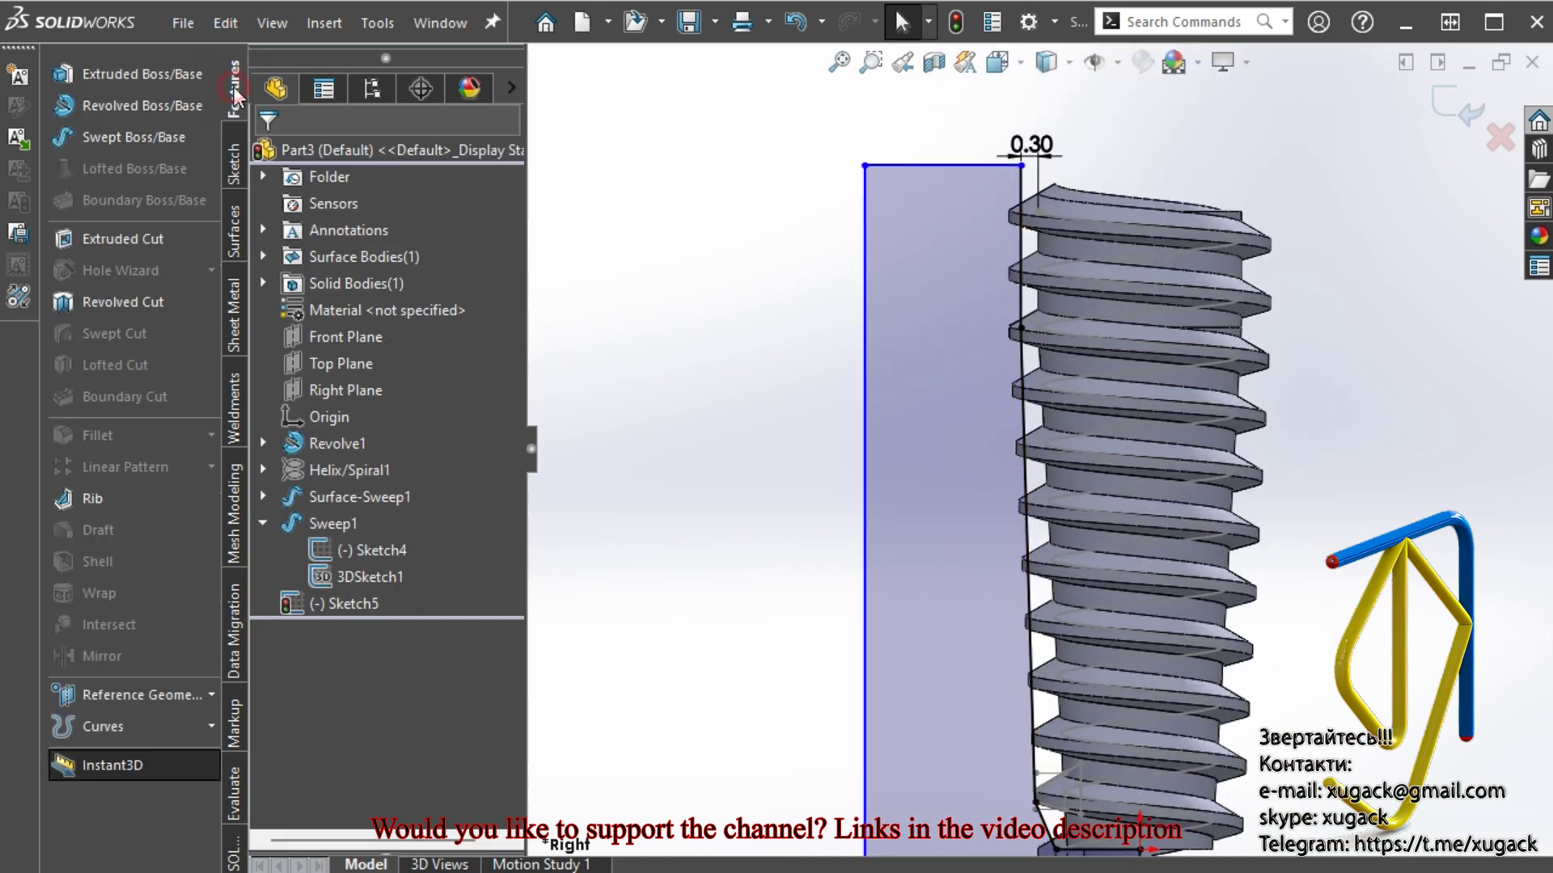
{"action": "left_click", "coordinate": [169, 303]}
{"action": "key", "text": "z"}
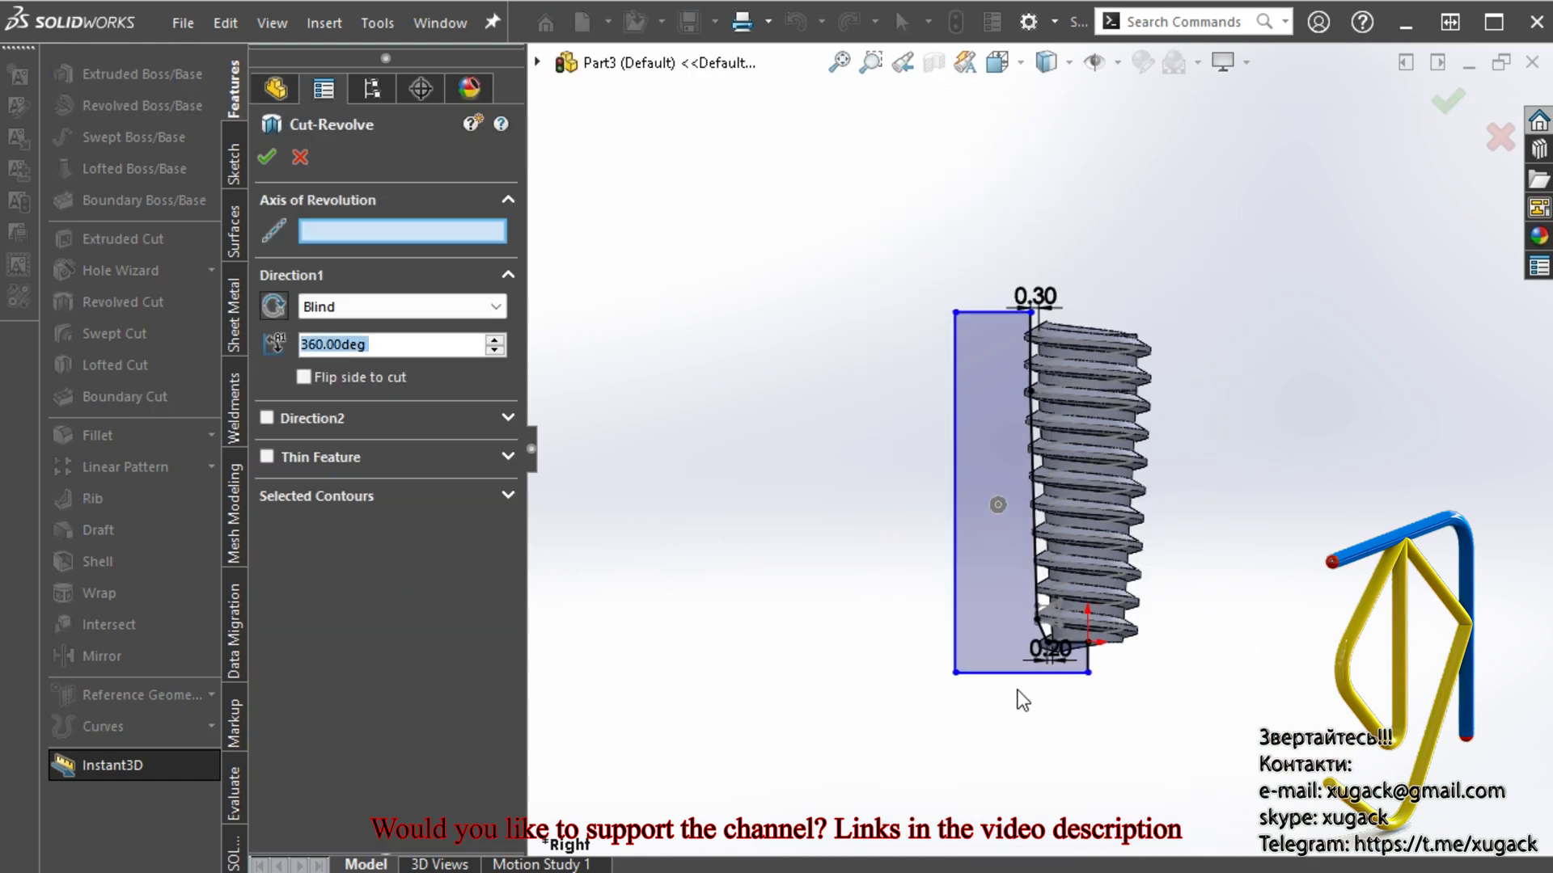
{"action": "left_click", "coordinate": [1093, 667]}
{"action": "right_click", "coordinate": [1098, 703]}
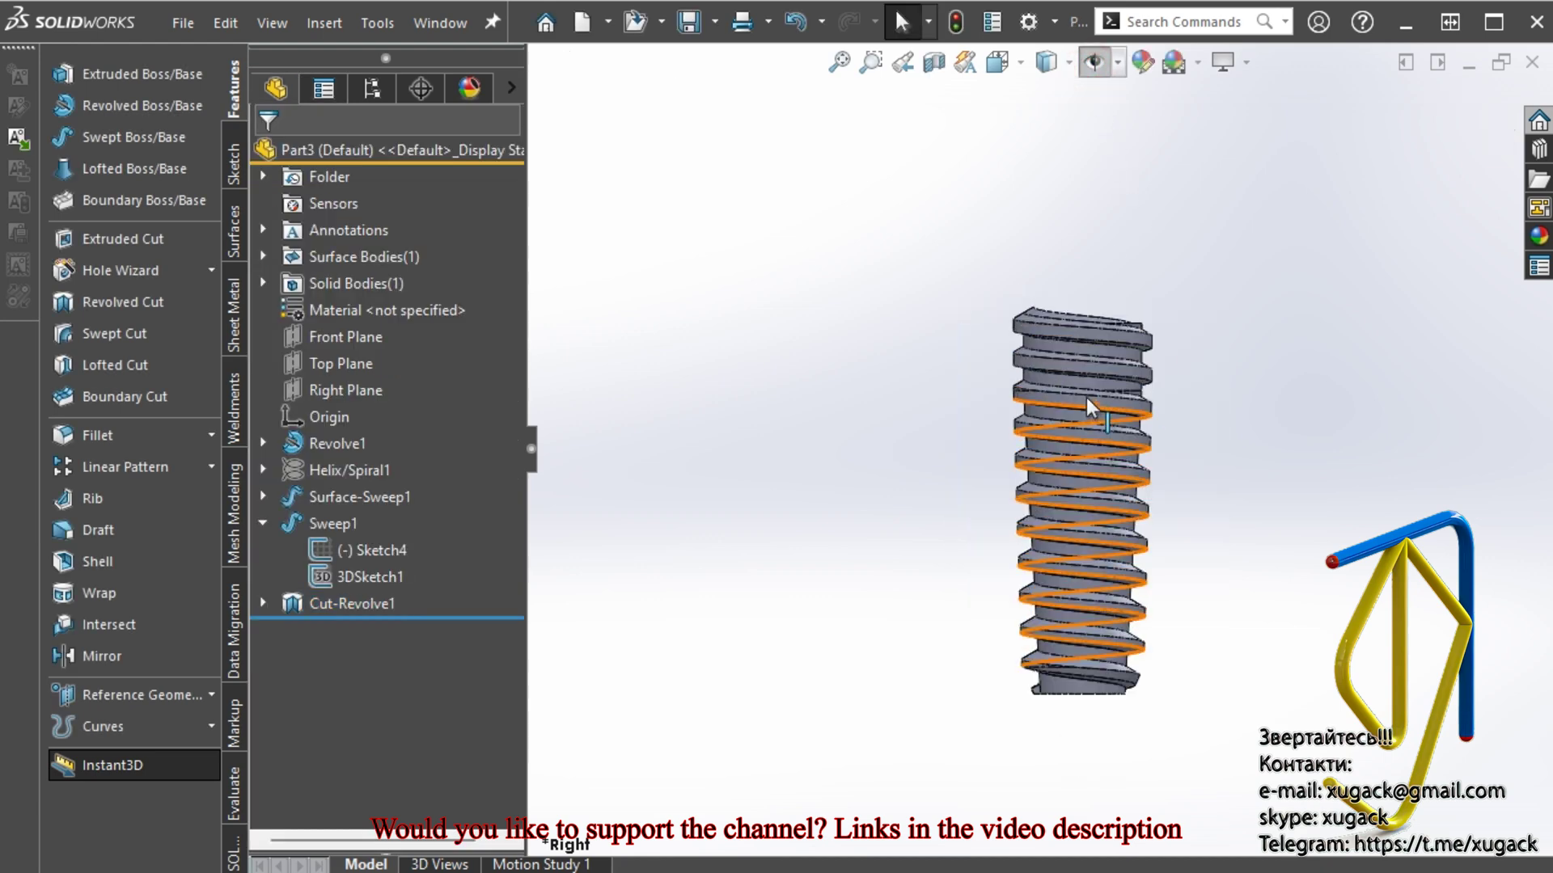
{"action": "scroll", "coordinate": [1075, 388], "scroll_direction": "down", "scroll_amount": 5}
{"action": "mouse_move", "coordinate": [895, 273]}
{"action": "middle_mouse_down"}
{"action": "mouse_move", "coordinate": [1213, 294]}
{"action": "mouse_move", "coordinate": [1201, 417]}
{"action": "middle_mouse_up"}
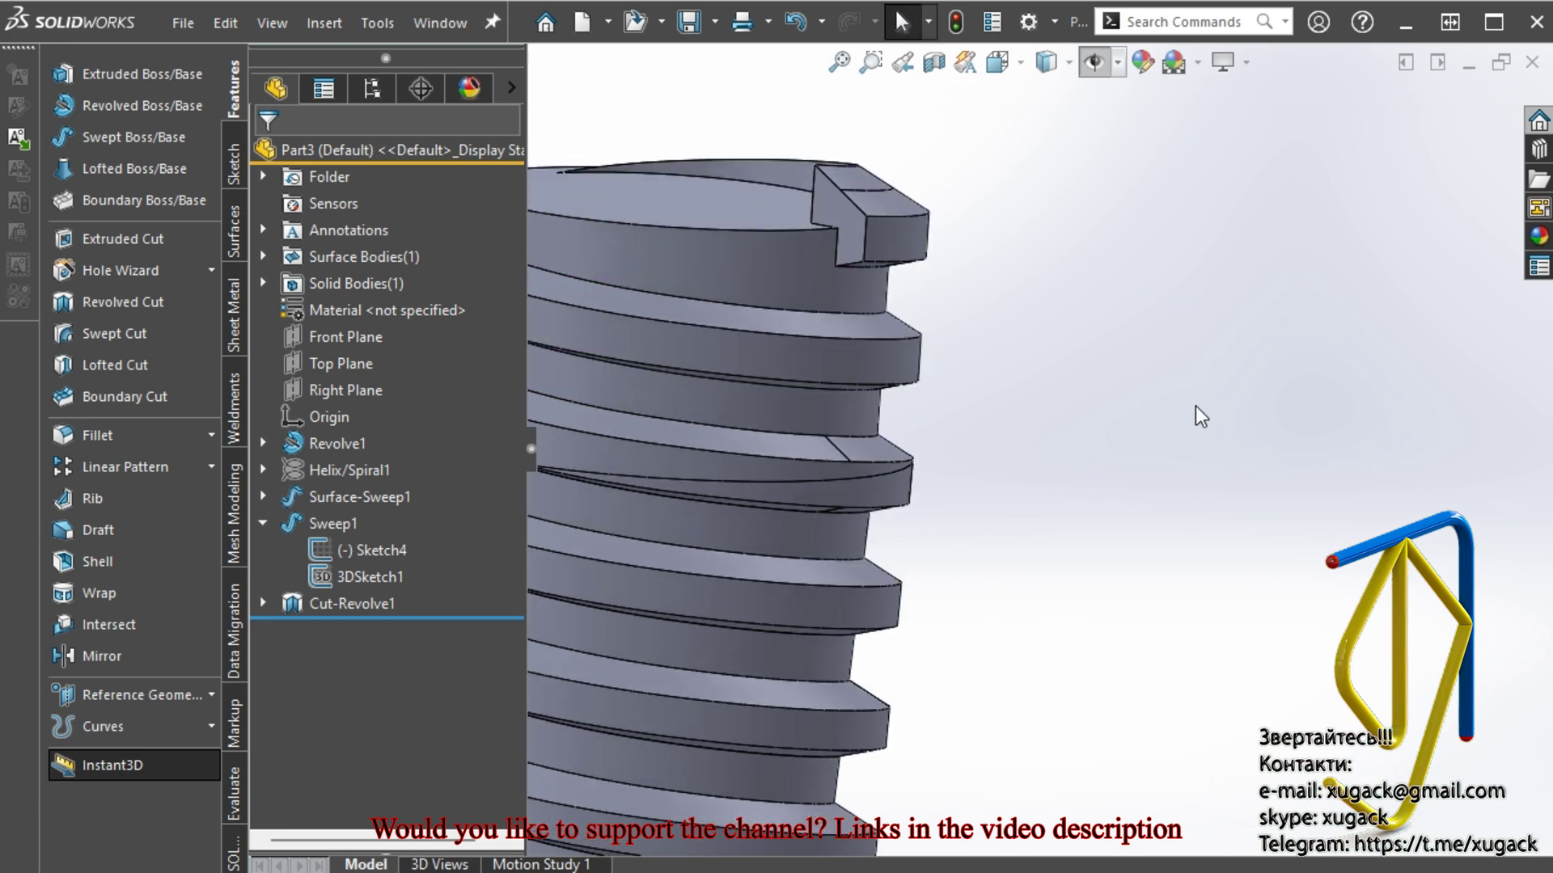
Measure the leftover thread-end edge (0.37 mm), close the result, and orbit toward the screw's top
{"action": "left_click", "coordinate": [234, 794]}
{"action": "left_click", "coordinate": [154, 178]}
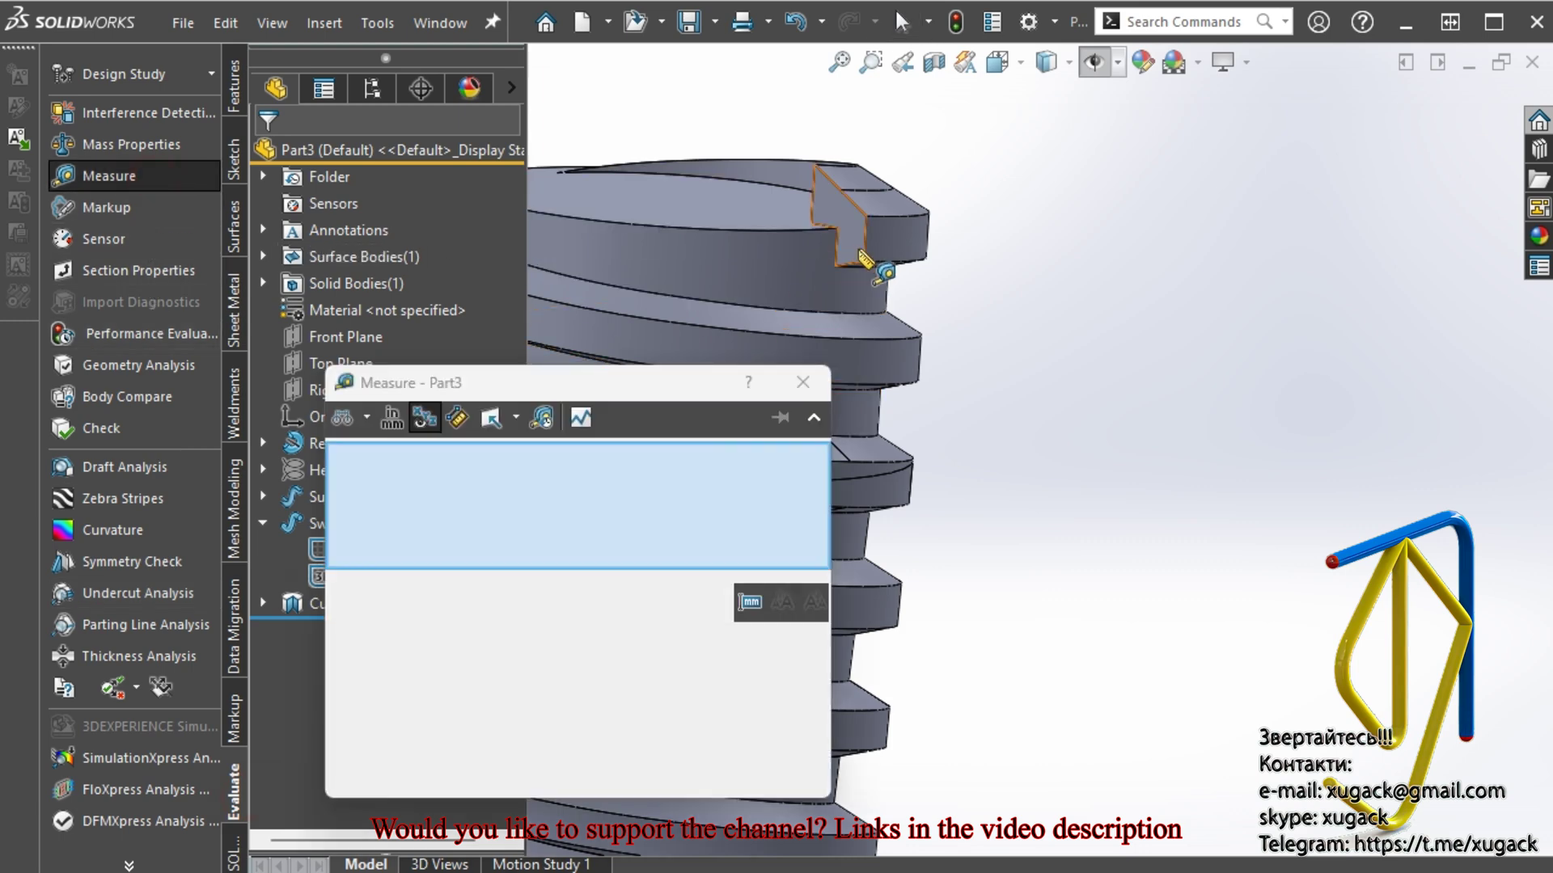
{"action": "left_click", "coordinate": [864, 242]}
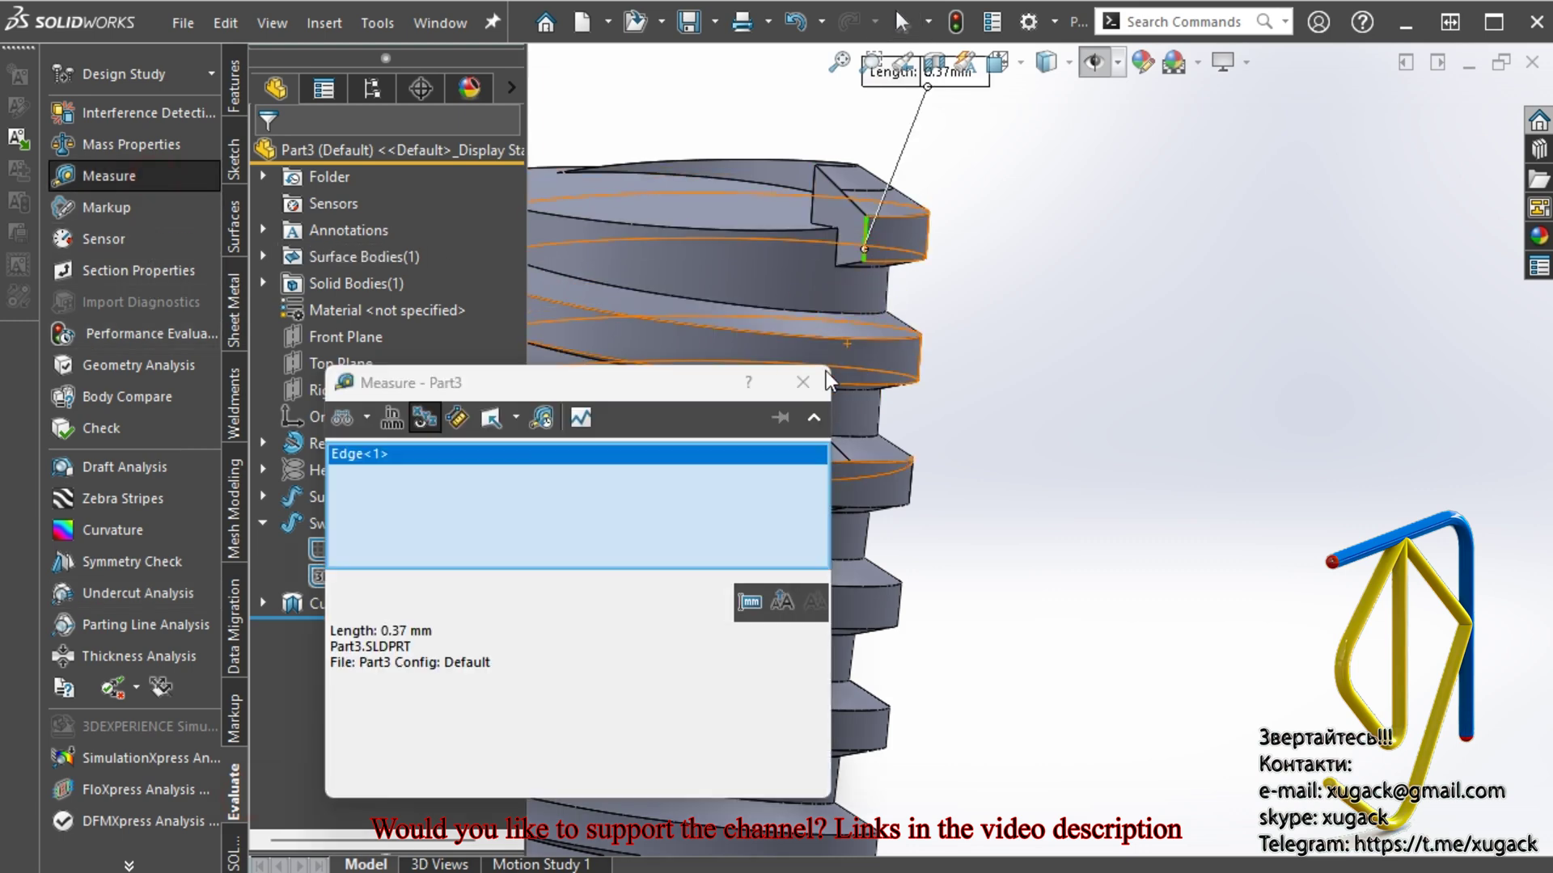
{"action": "scroll", "coordinate": [1120, 509], "scroll_direction": "up", "scroll_amount": 2}
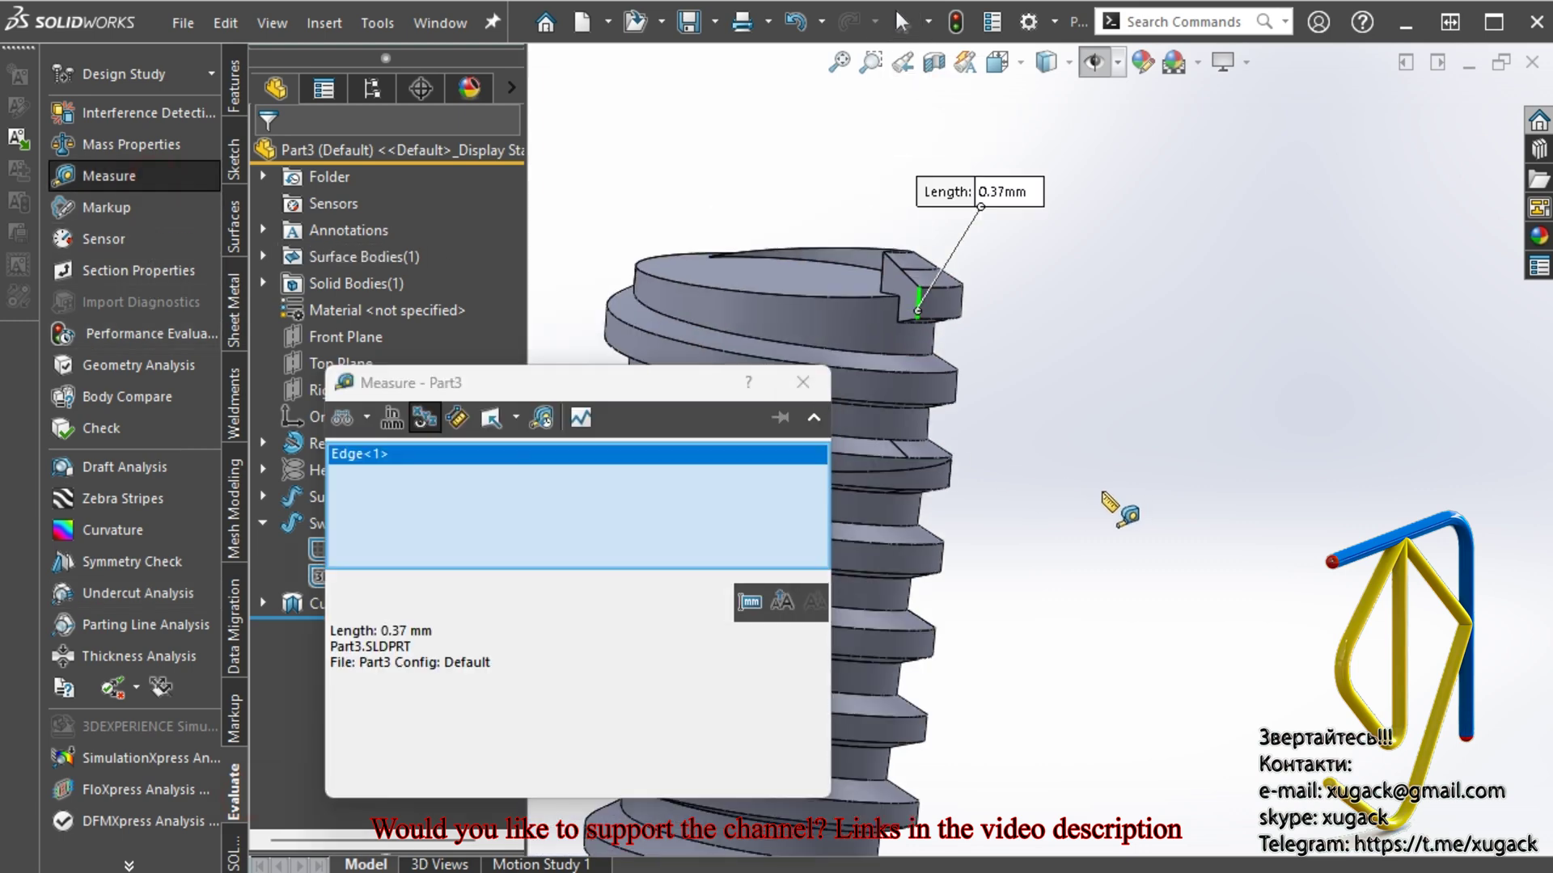
{"action": "left_click", "coordinate": [809, 394]}
{"action": "scroll", "coordinate": [1057, 329], "scroll_direction": "up", "scroll_amount": 3}
{"action": "mouse_move", "coordinate": [1057, 329]}
{"action": "middle_mouse_down"}
{"action": "mouse_move", "coordinate": [792, 323]}
{"action": "mouse_move", "coordinate": [890, 444]}
{"action": "middle_mouse_up"}
Sketch a circle centred on the origin on the screw's top face
{"action": "left_click", "coordinate": [894, 441]}
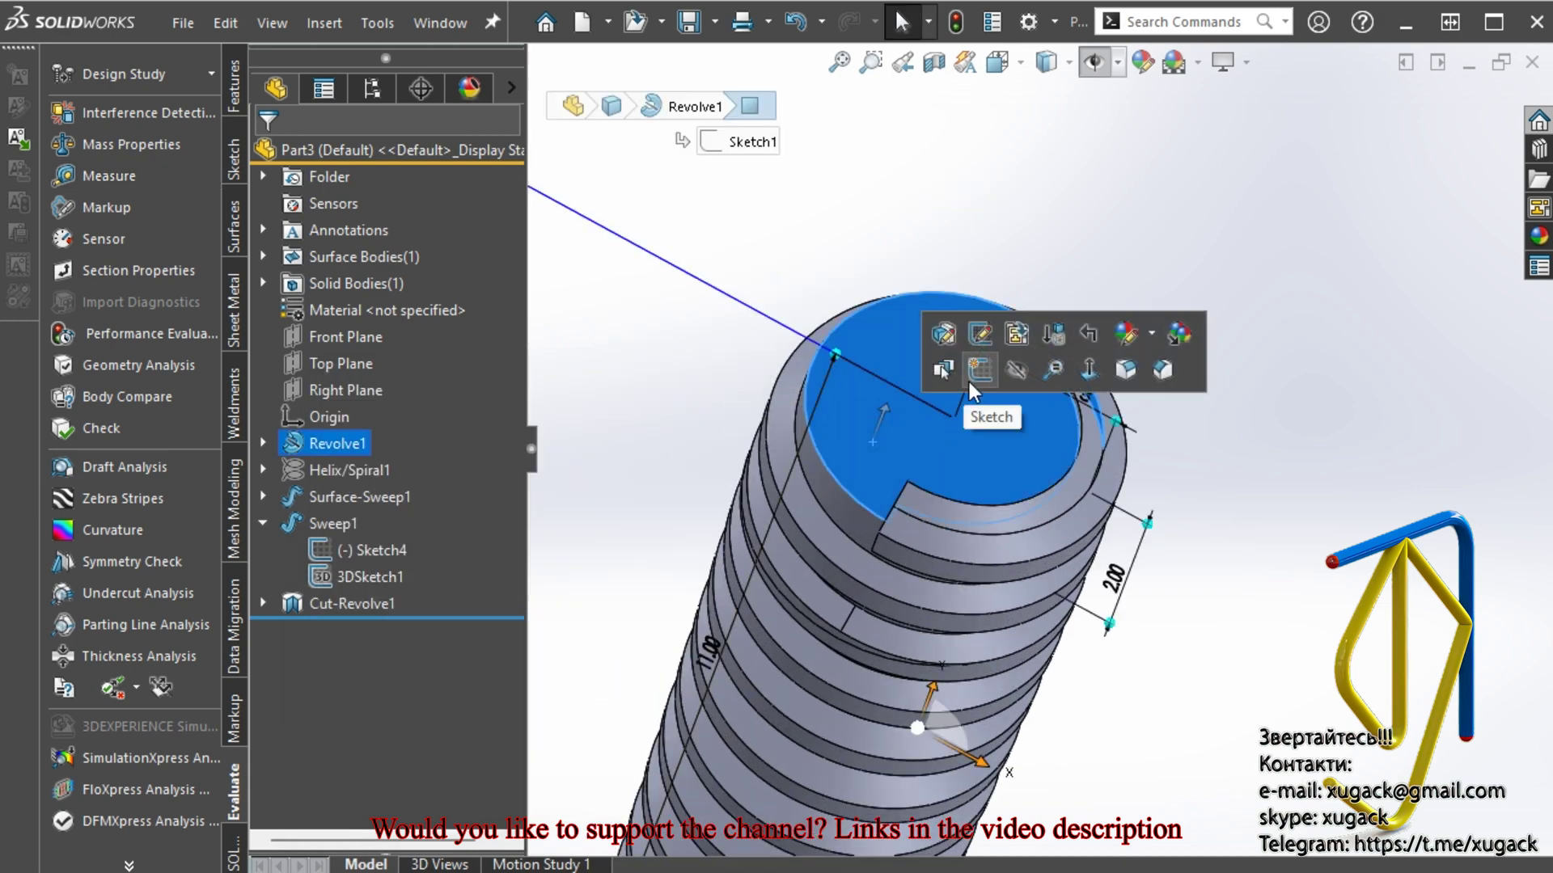
{"action": "left_click", "coordinate": [970, 386]}
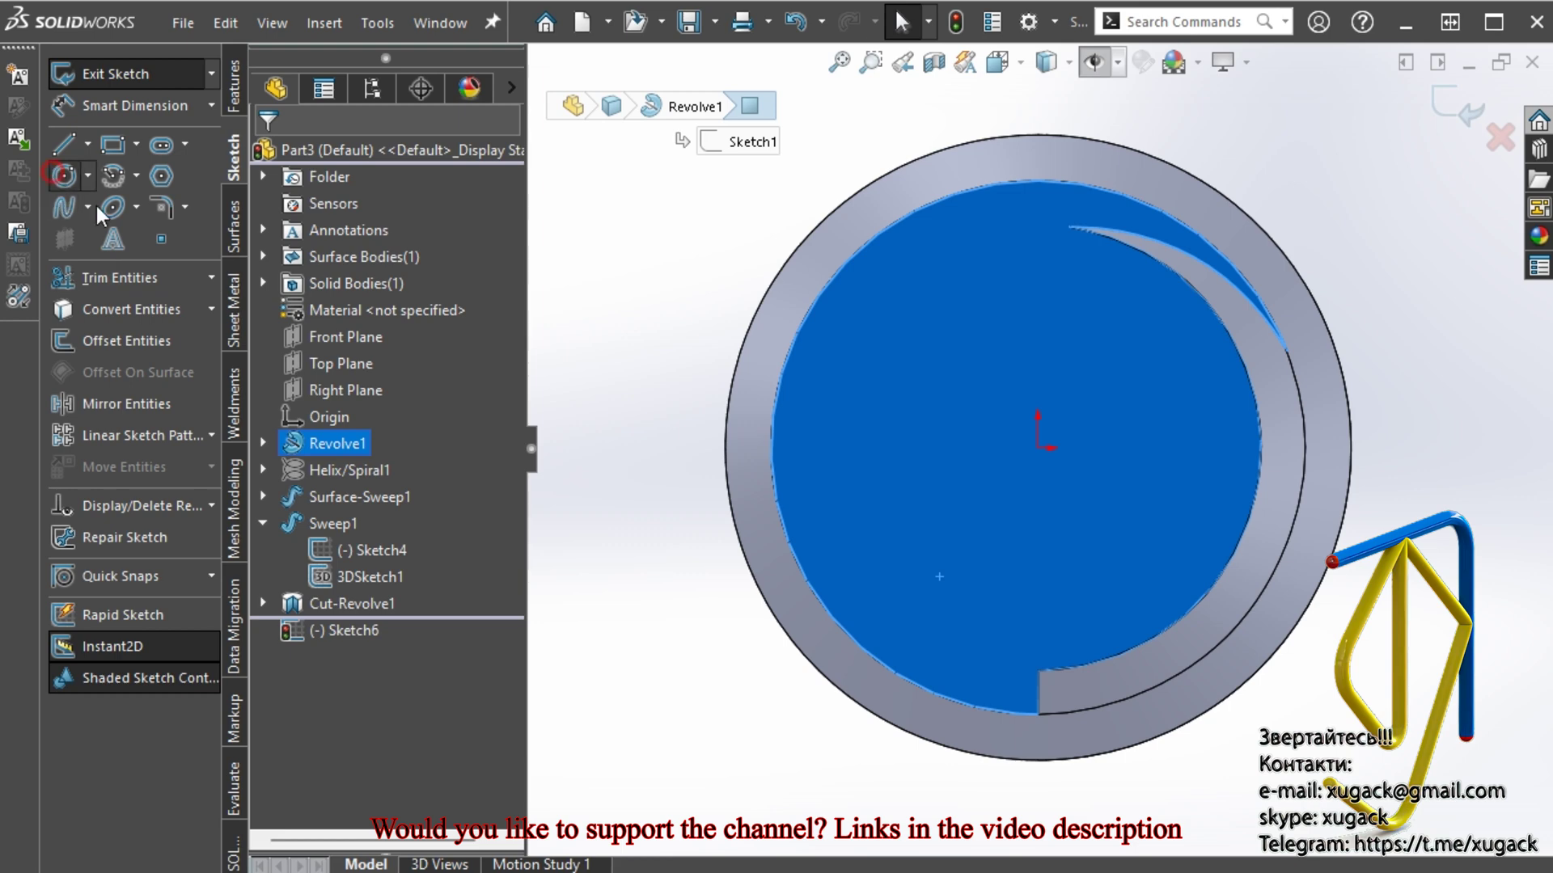
{"action": "left_click", "coordinate": [1039, 447]}
{"action": "scroll", "coordinate": [1040, 447], "scroll_direction": "up", "scroll_amount": 2}
{"action": "left_click", "coordinate": [882, 635]}
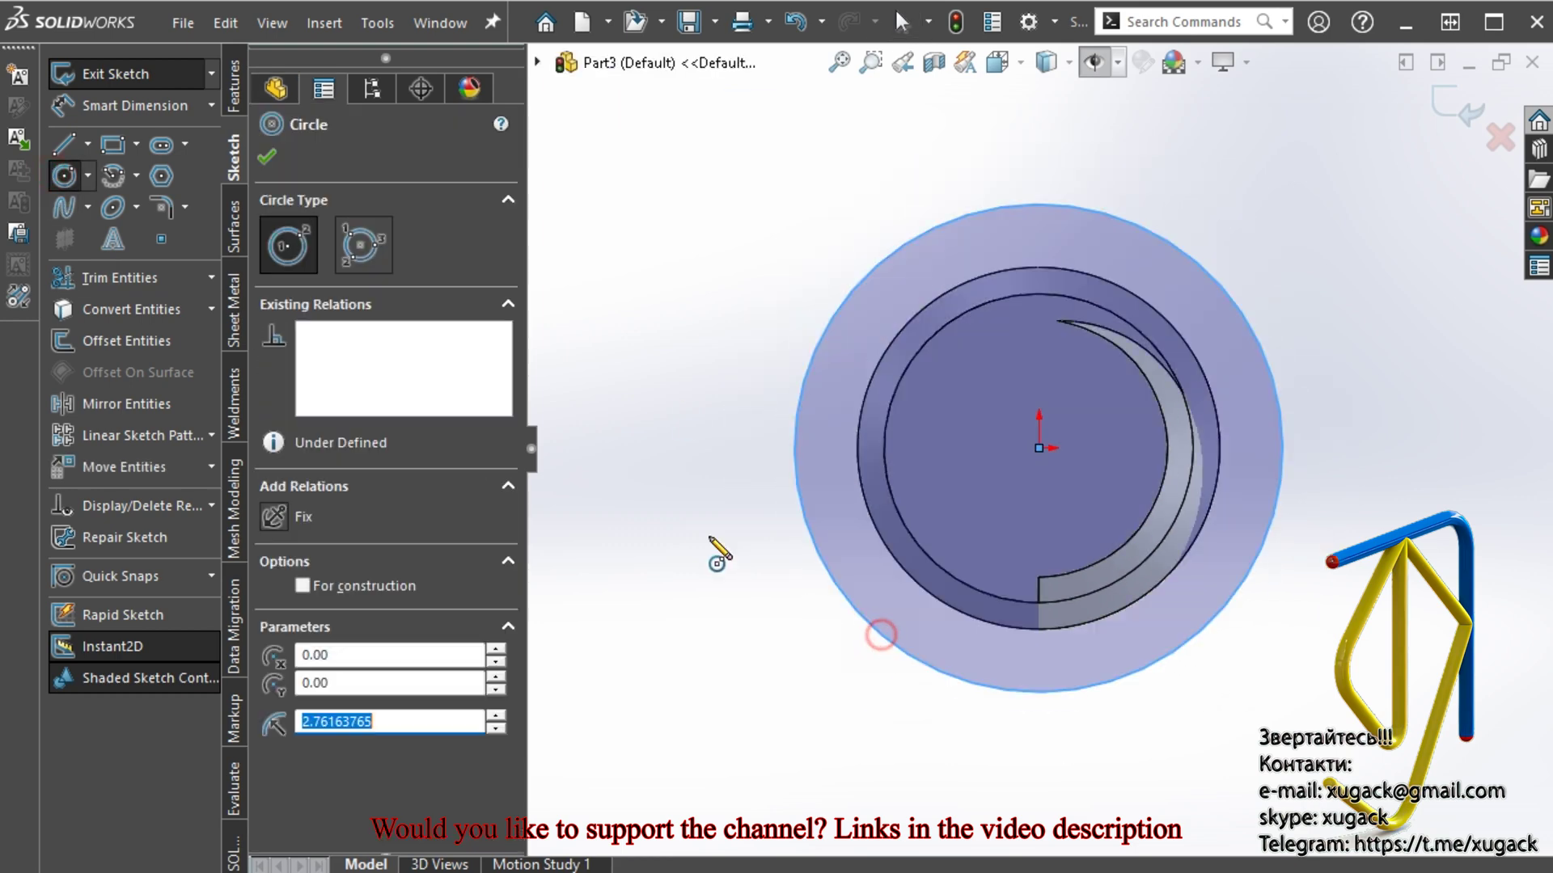
{"action": "left_click", "coordinate": [266, 156]}
Extrude-cut the circle with reversed direction and Through All, creating Cut-Extrude1
{"action": "left_click", "coordinate": [234, 85]}
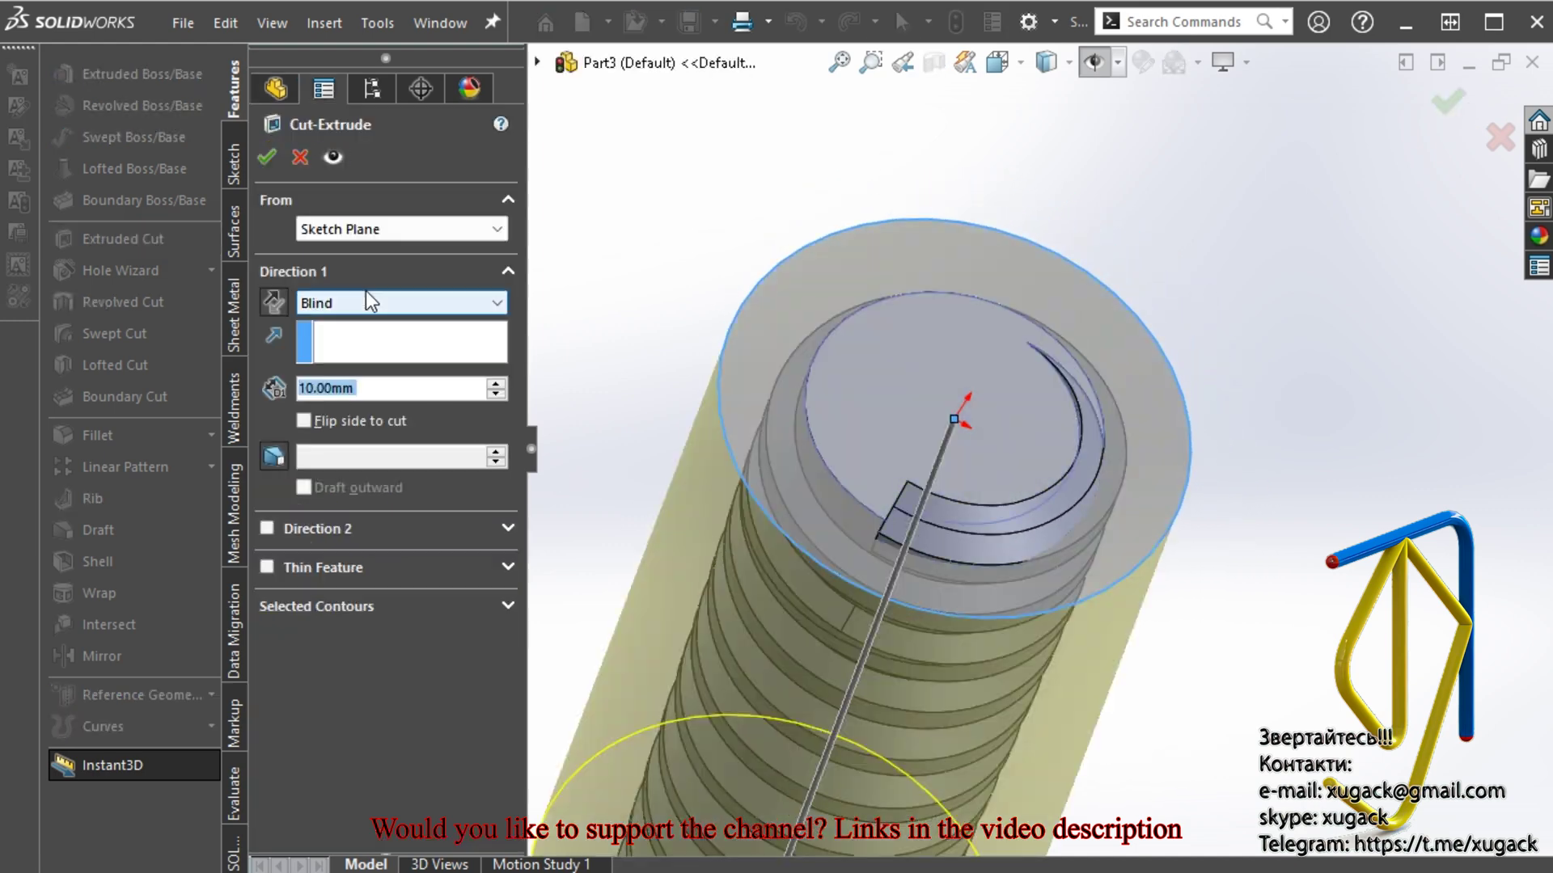
{"action": "left_click", "coordinate": [275, 303]}
{"action": "left_click", "coordinate": [322, 302]}
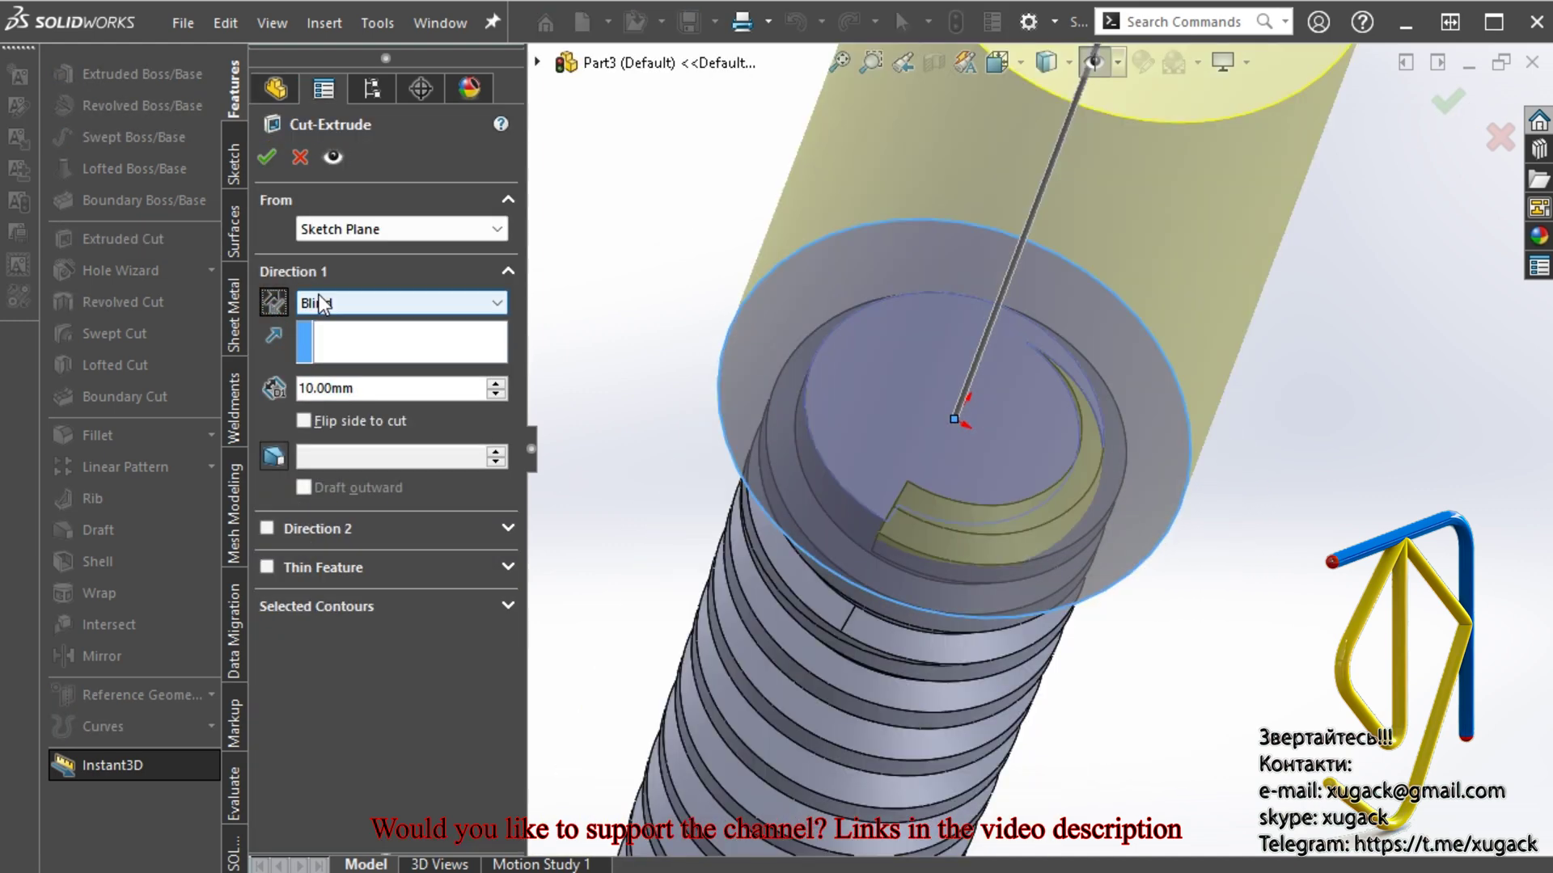
{"action": "left_click", "coordinate": [328, 344]}
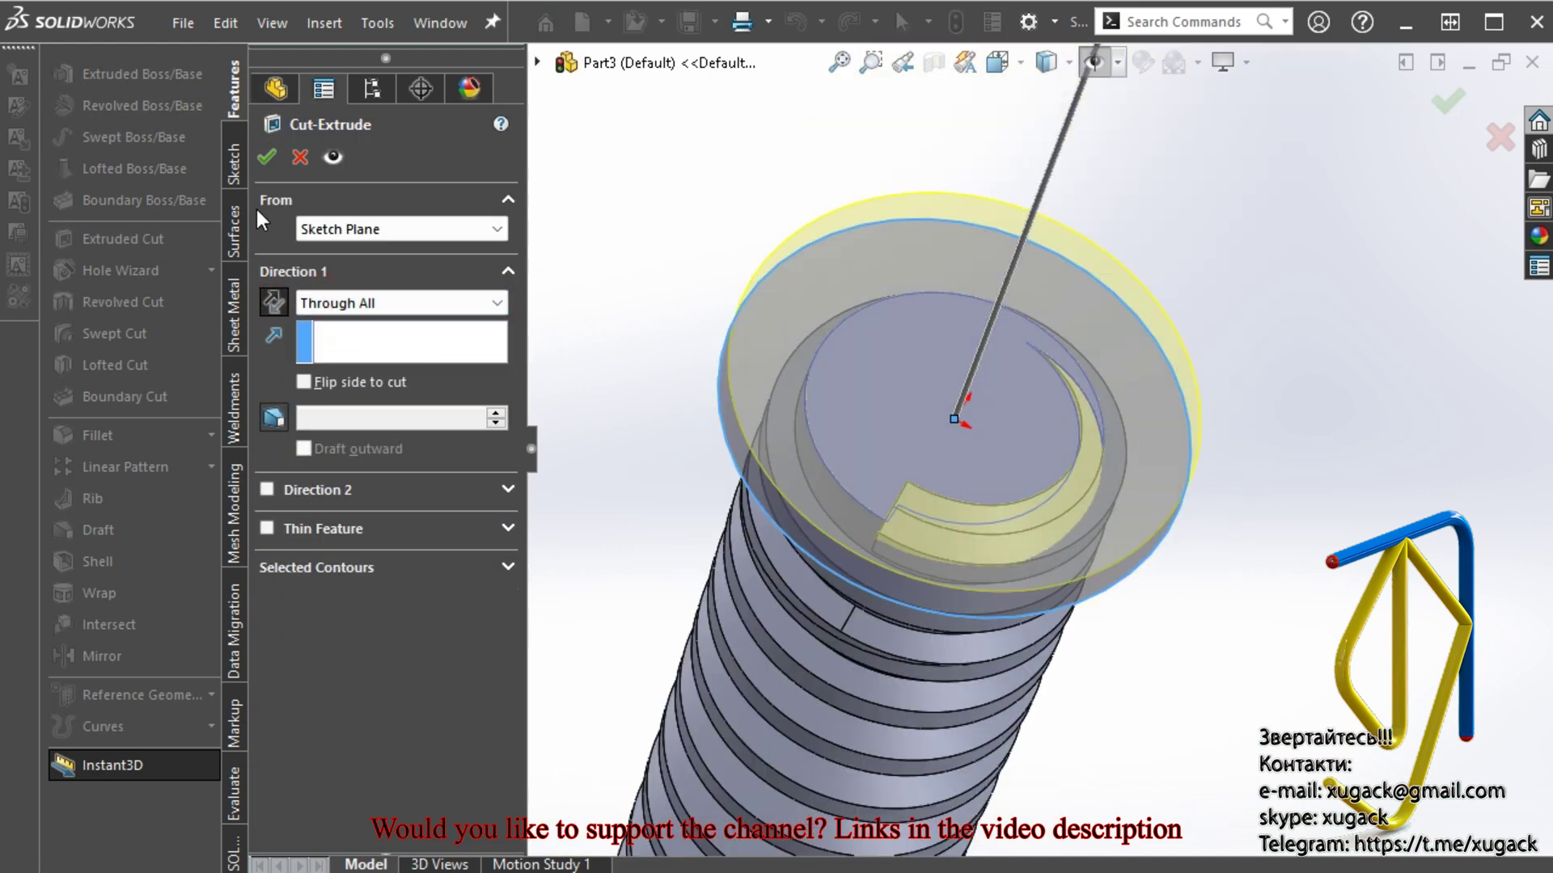
{"action": "left_click", "coordinate": [267, 159]}
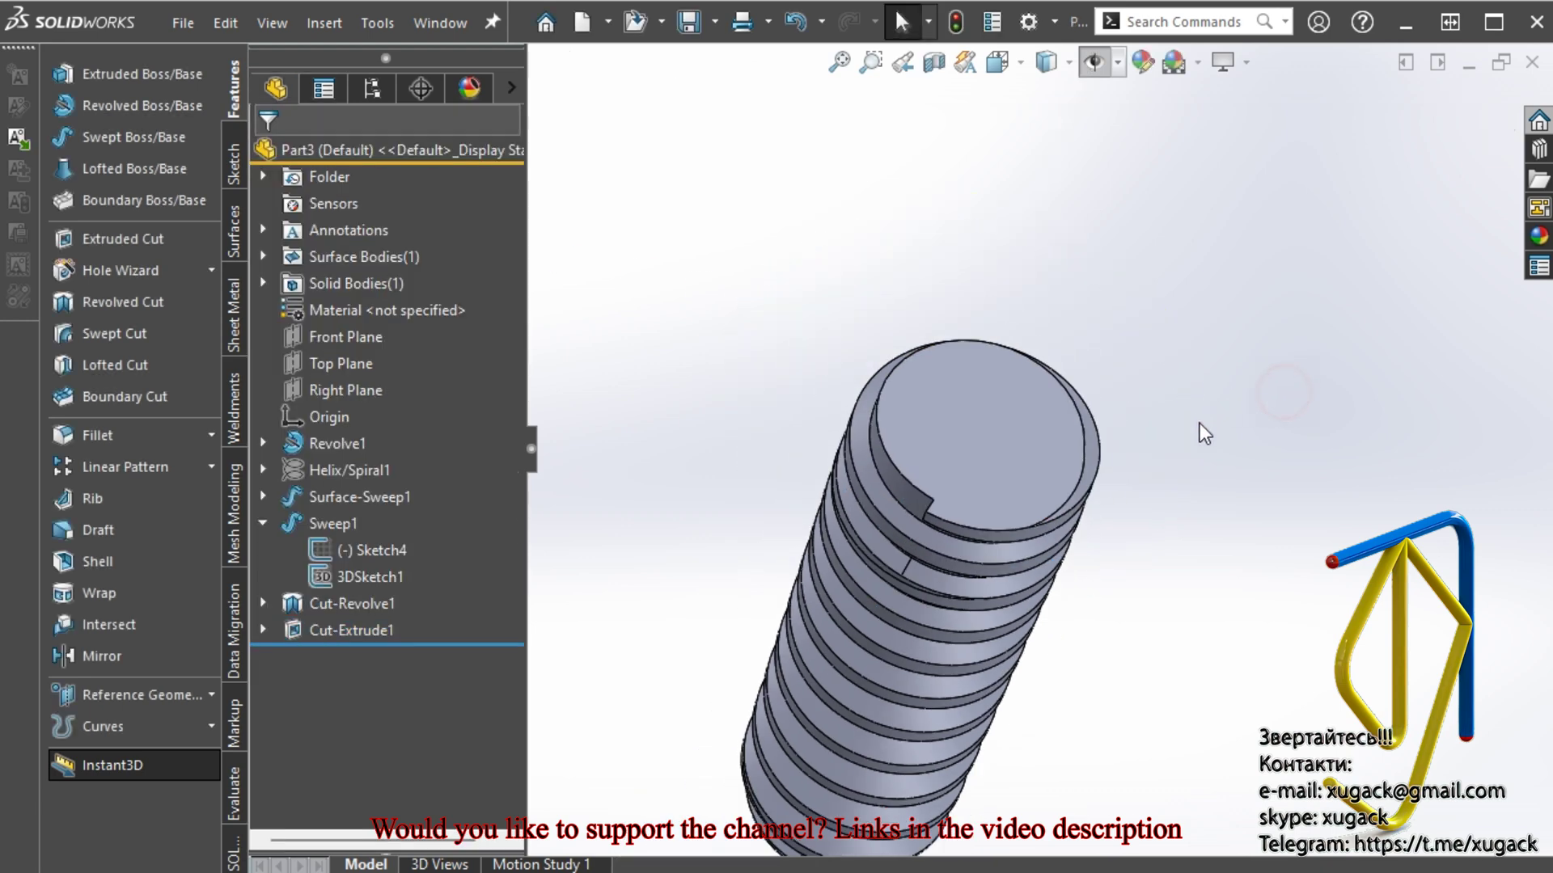
{"action": "mouse_move", "coordinate": [1202, 434]}
{"action": "middle_mouse_down"}
{"action": "mouse_move", "coordinate": [1086, 462]}
{"action": "mouse_move", "coordinate": [1078, 311]}
{"action": "mouse_move", "coordinate": [794, 367]}
{"action": "mouse_move", "coordinate": [544, 367]}
{"action": "mouse_move", "coordinate": [530, 457]}
{"action": "middle_mouse_up"}
Hide the FeatureManager and enable RealView, Shadows In Shaded Mode, Ambient Occlusion and Perspective
{"action": "left_click", "coordinate": [528, 465]}
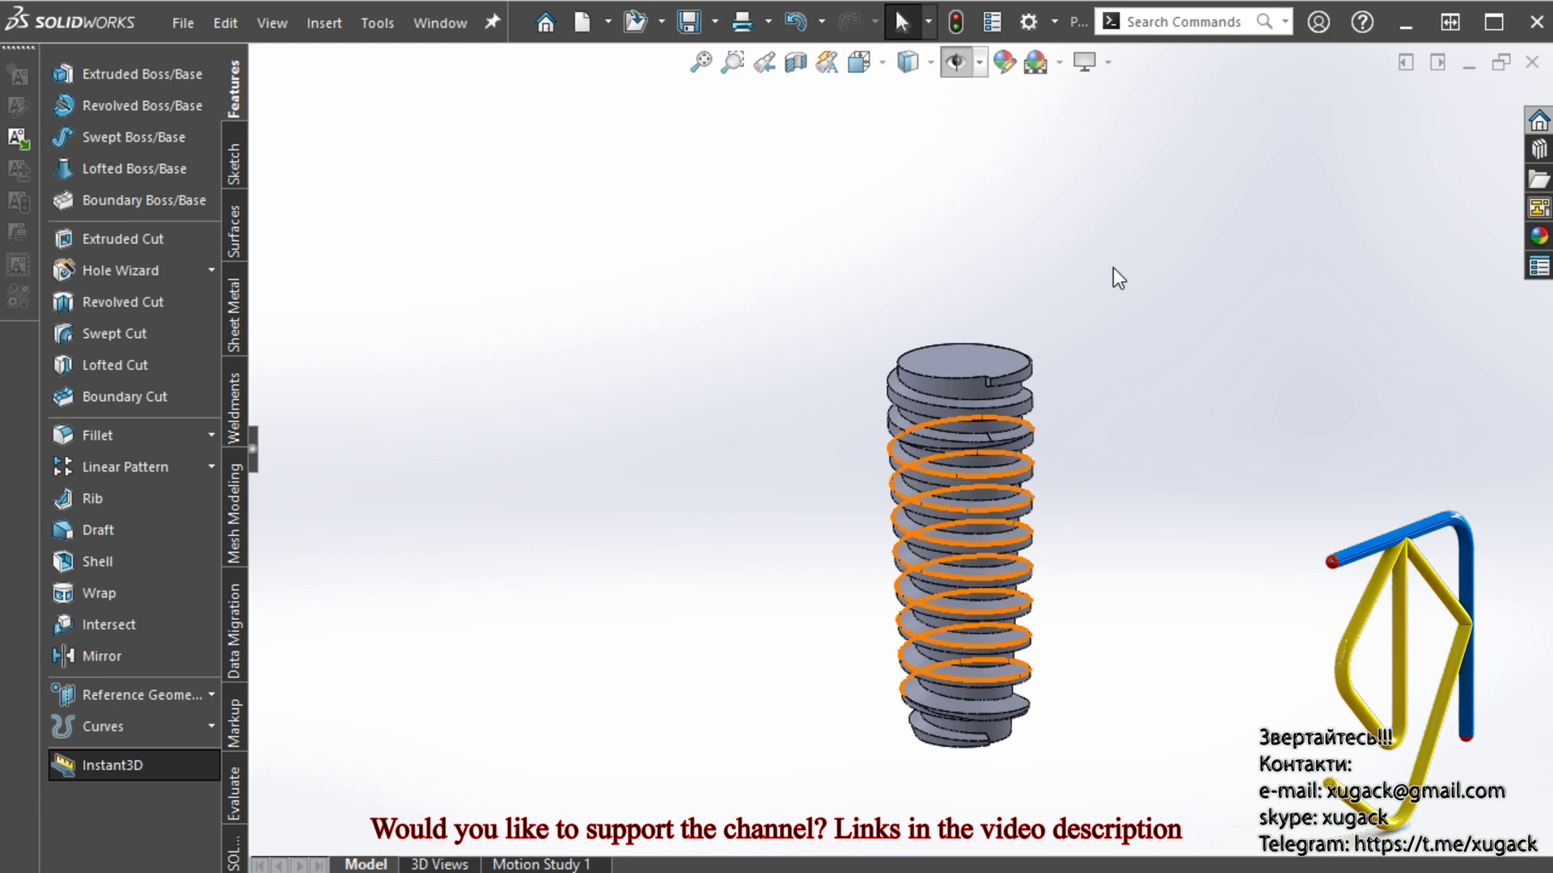
{"action": "left_click", "coordinate": [1092, 63]}
{"action": "left_click", "coordinate": [1118, 96]}
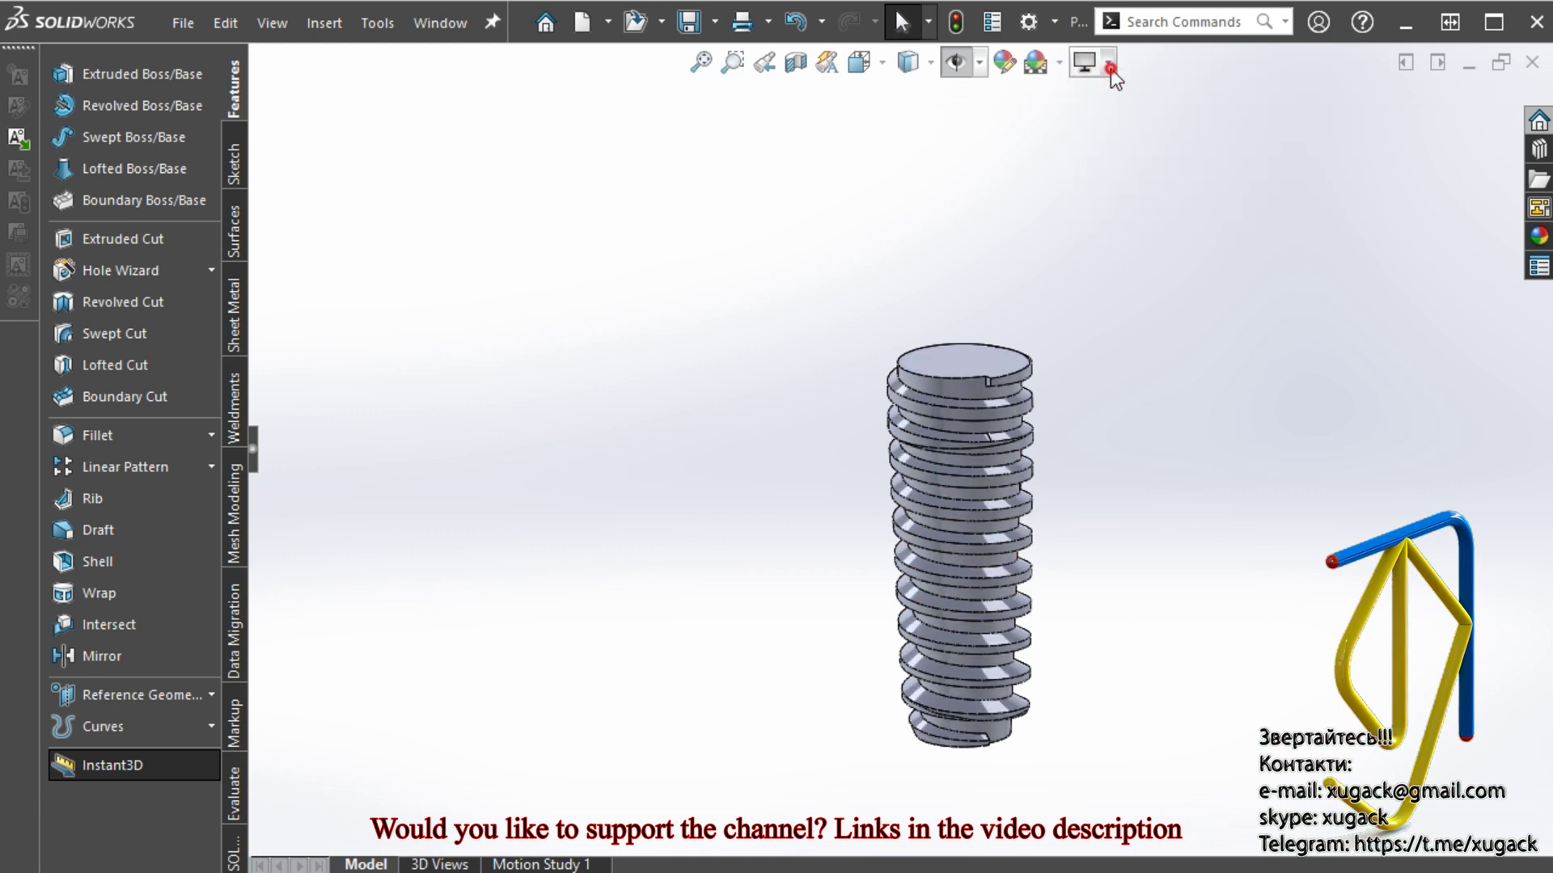
{"action": "left_click", "coordinate": [1108, 67]}
{"action": "left_click", "coordinate": [1113, 126]}
{"action": "left_click", "coordinate": [1094, 73]}
{"action": "left_click", "coordinate": [1110, 152]}
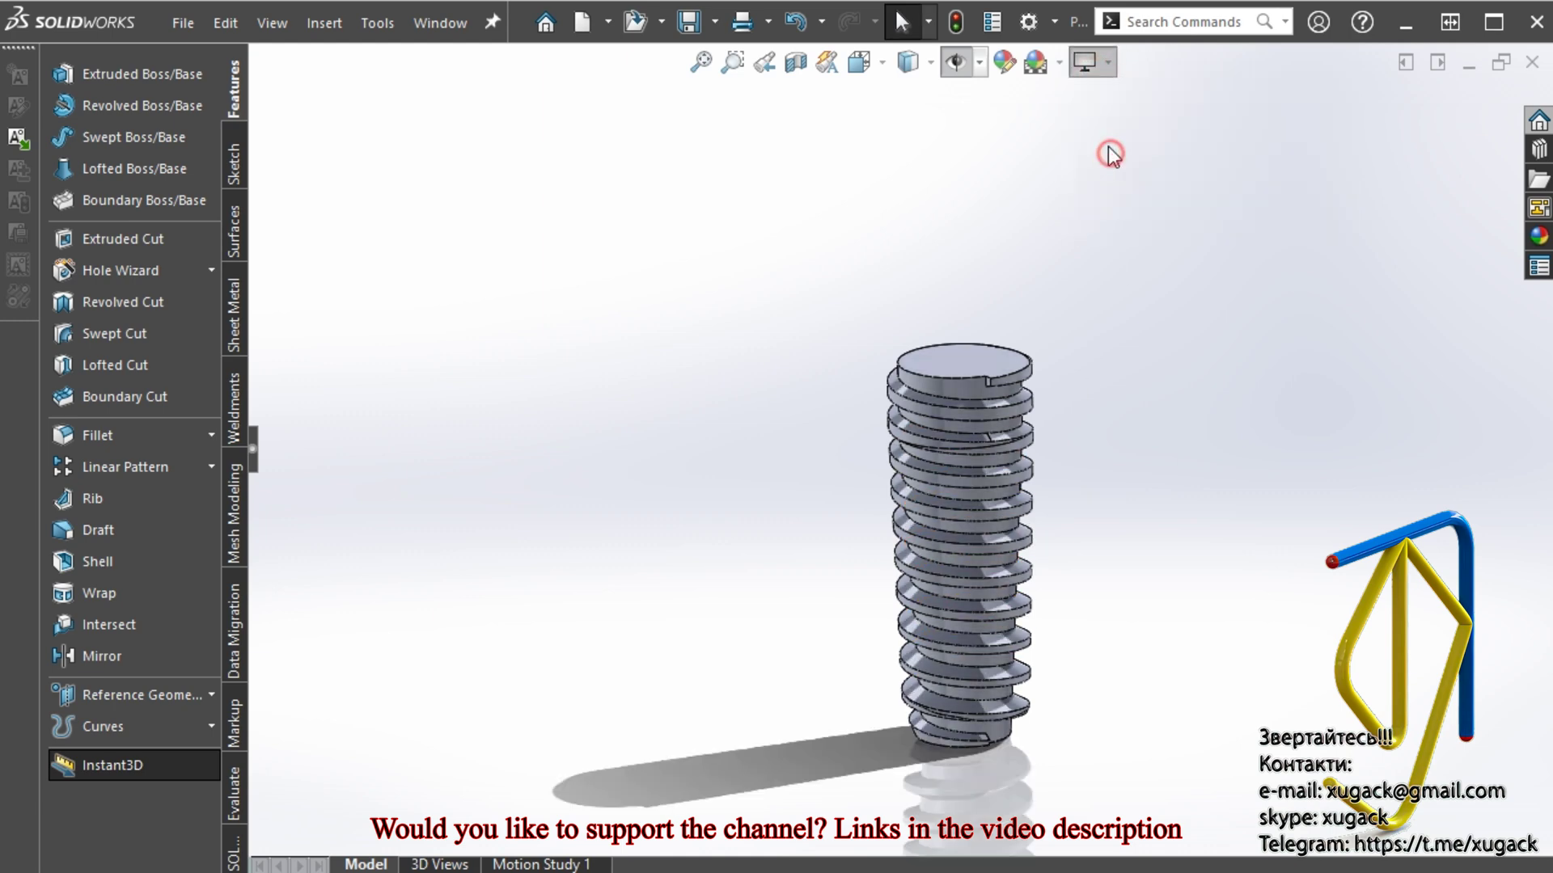
{"action": "left_click", "coordinate": [1104, 67]}
{"action": "left_click", "coordinate": [1110, 188]}
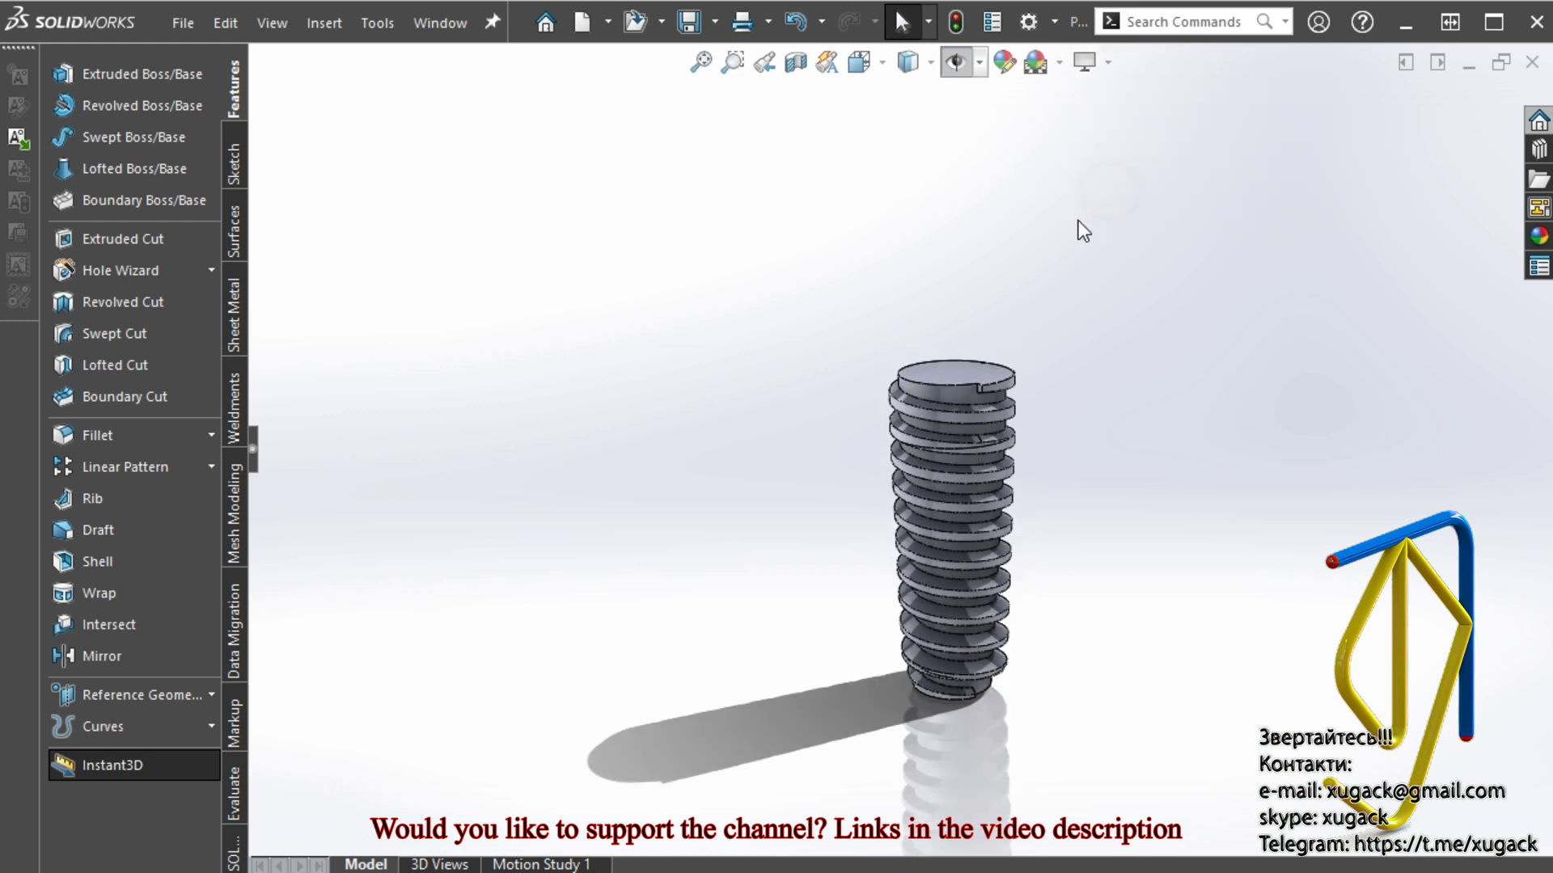
Set the screw to an isometric view and zoom out slightly
{"action": "left_click", "coordinate": [875, 70]}
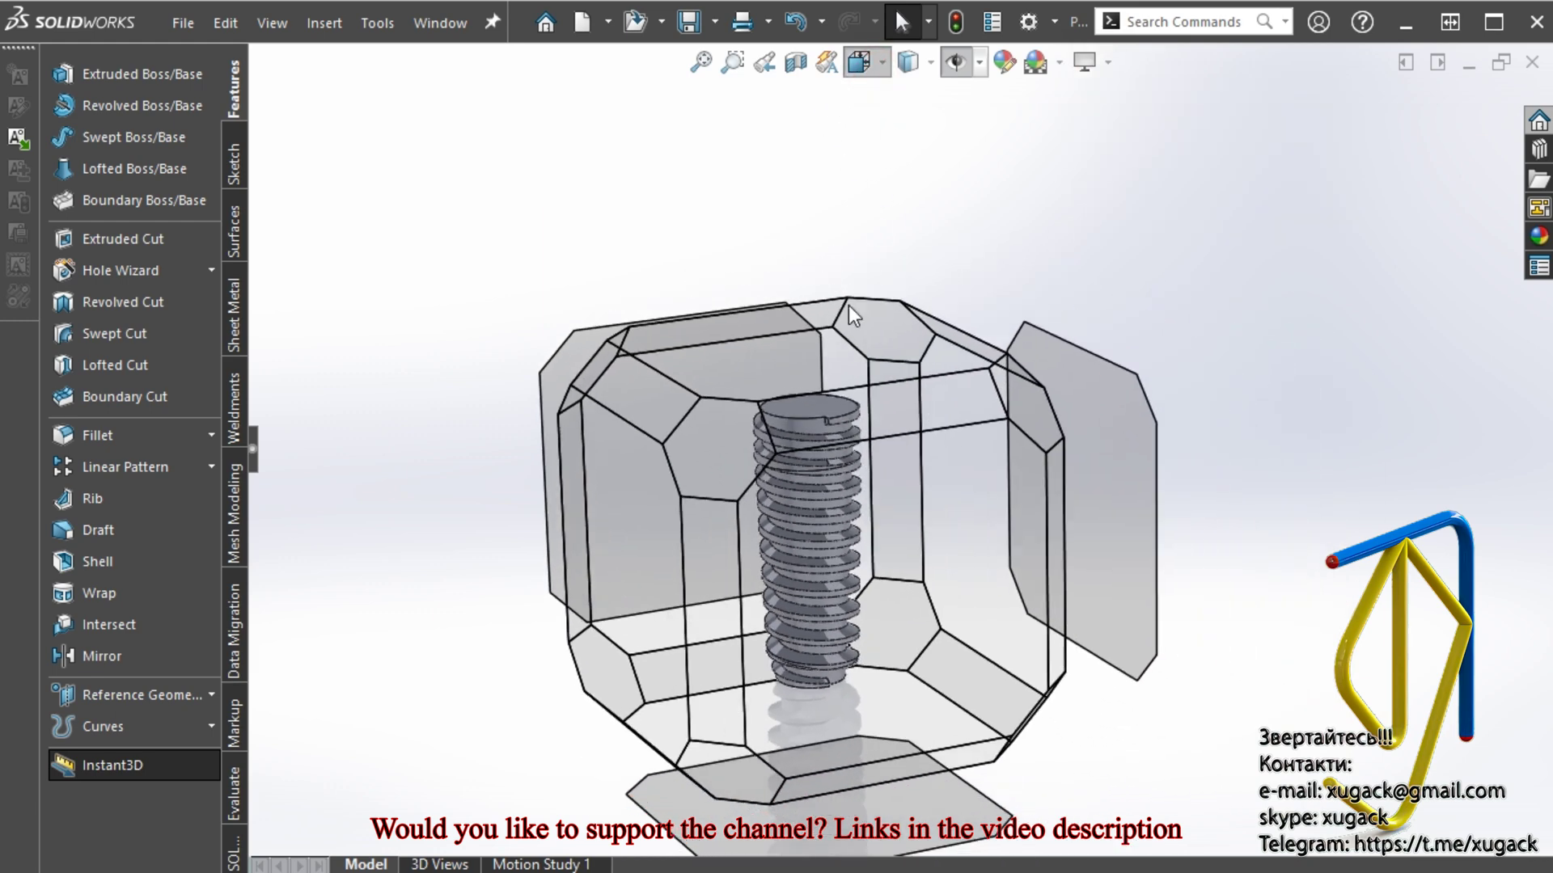
{"action": "left_click", "coordinate": [683, 469]}
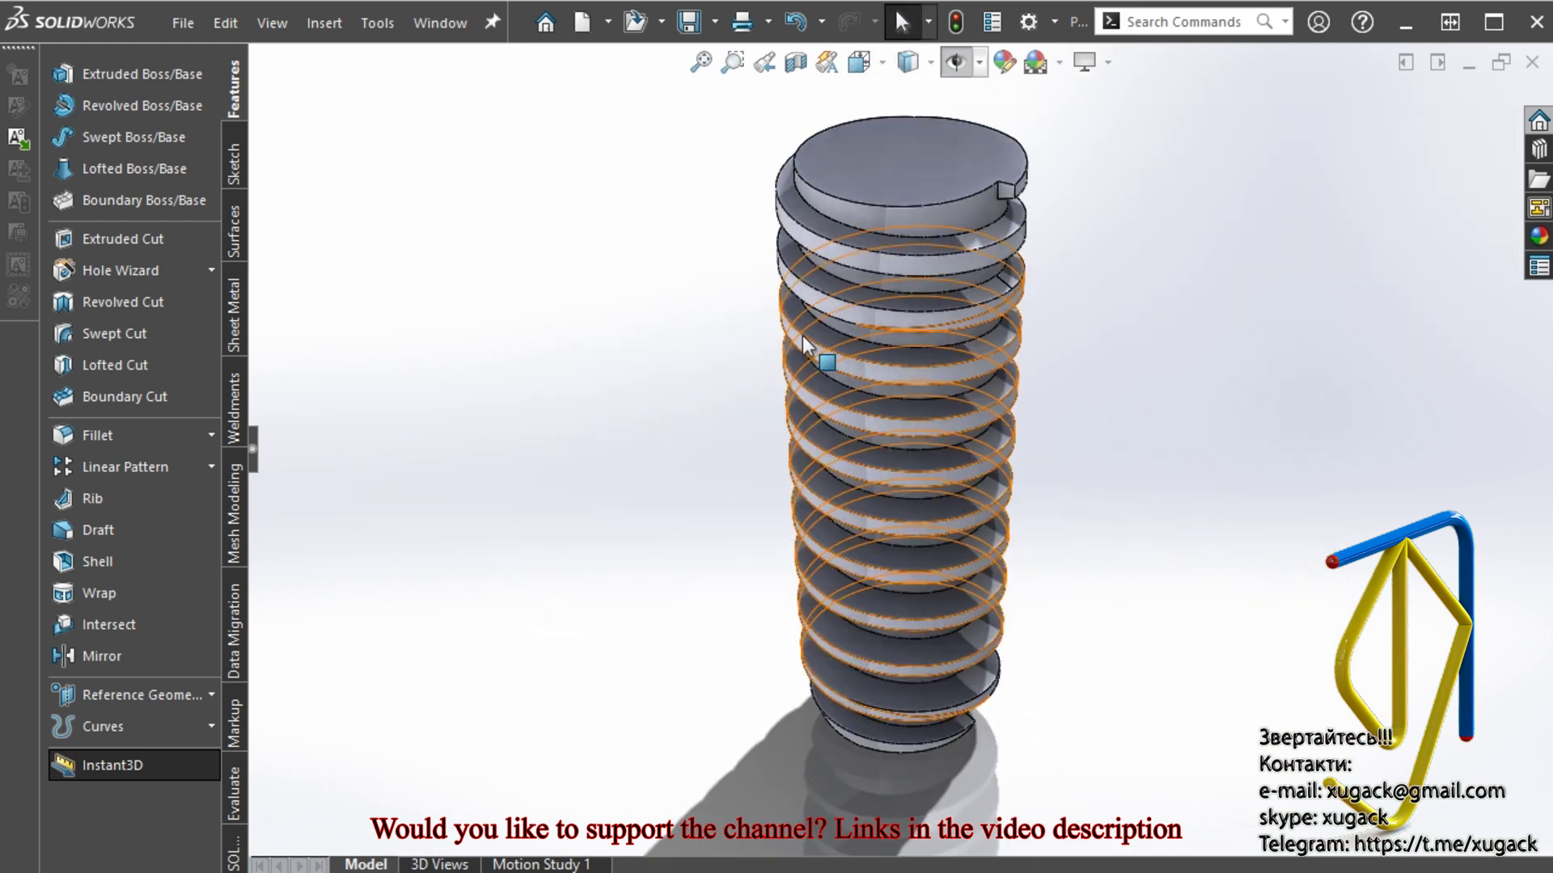
{"action": "left_click", "coordinate": [859, 62]}
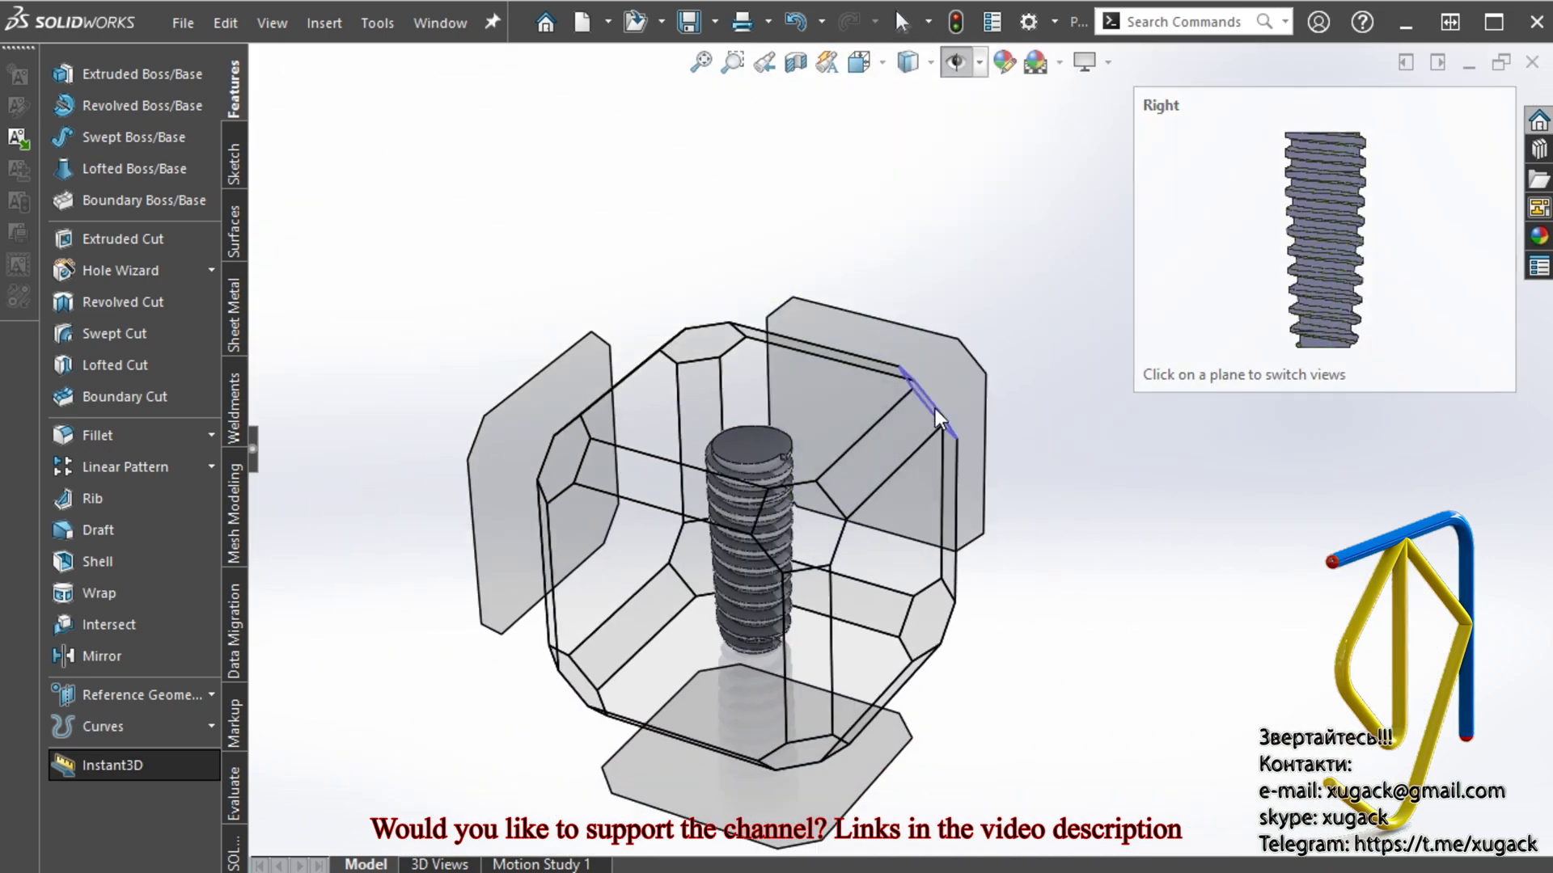
{"action": "left_click", "coordinate": [935, 411]}
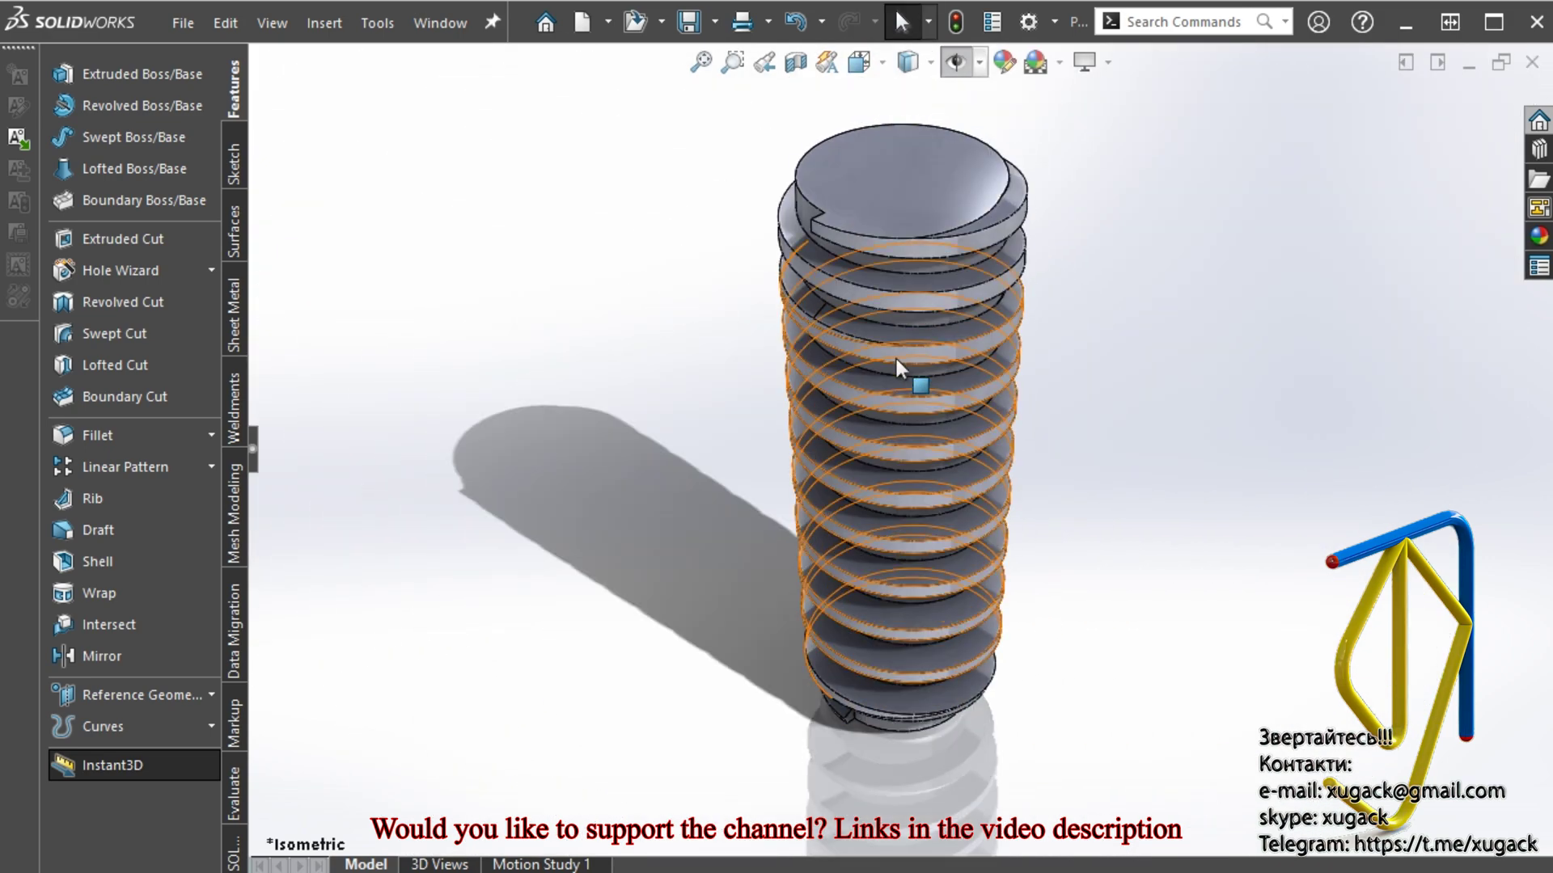
{"action": "scroll", "coordinate": [896, 359], "scroll_direction": "down", "scroll_amount": 2}
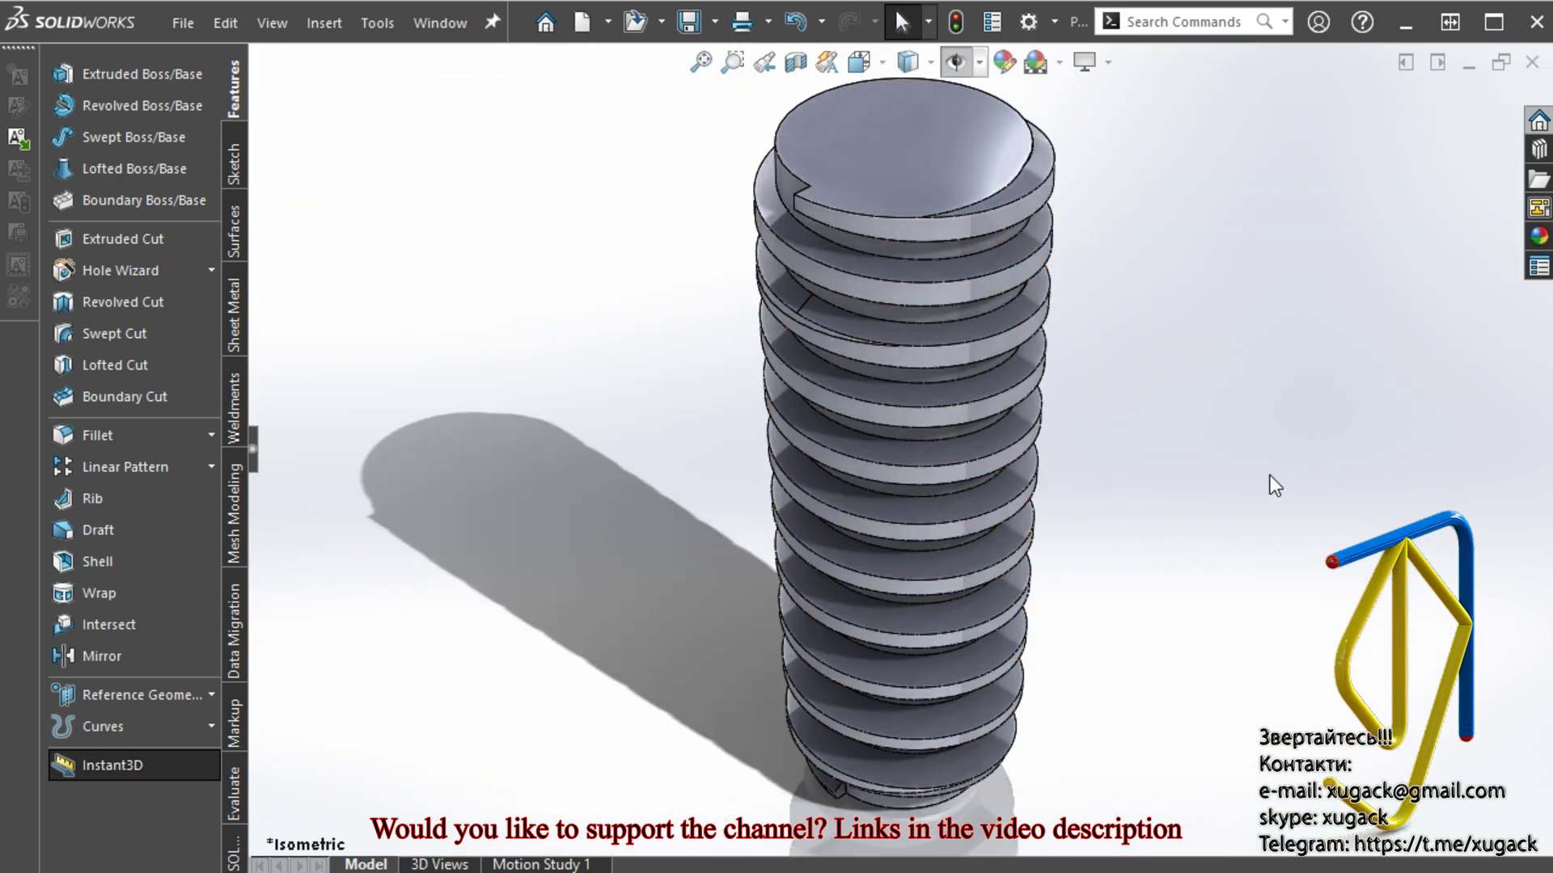
{"action": "key", "text": "z"}
{"action": "left_click", "coordinate": [859, 62]}
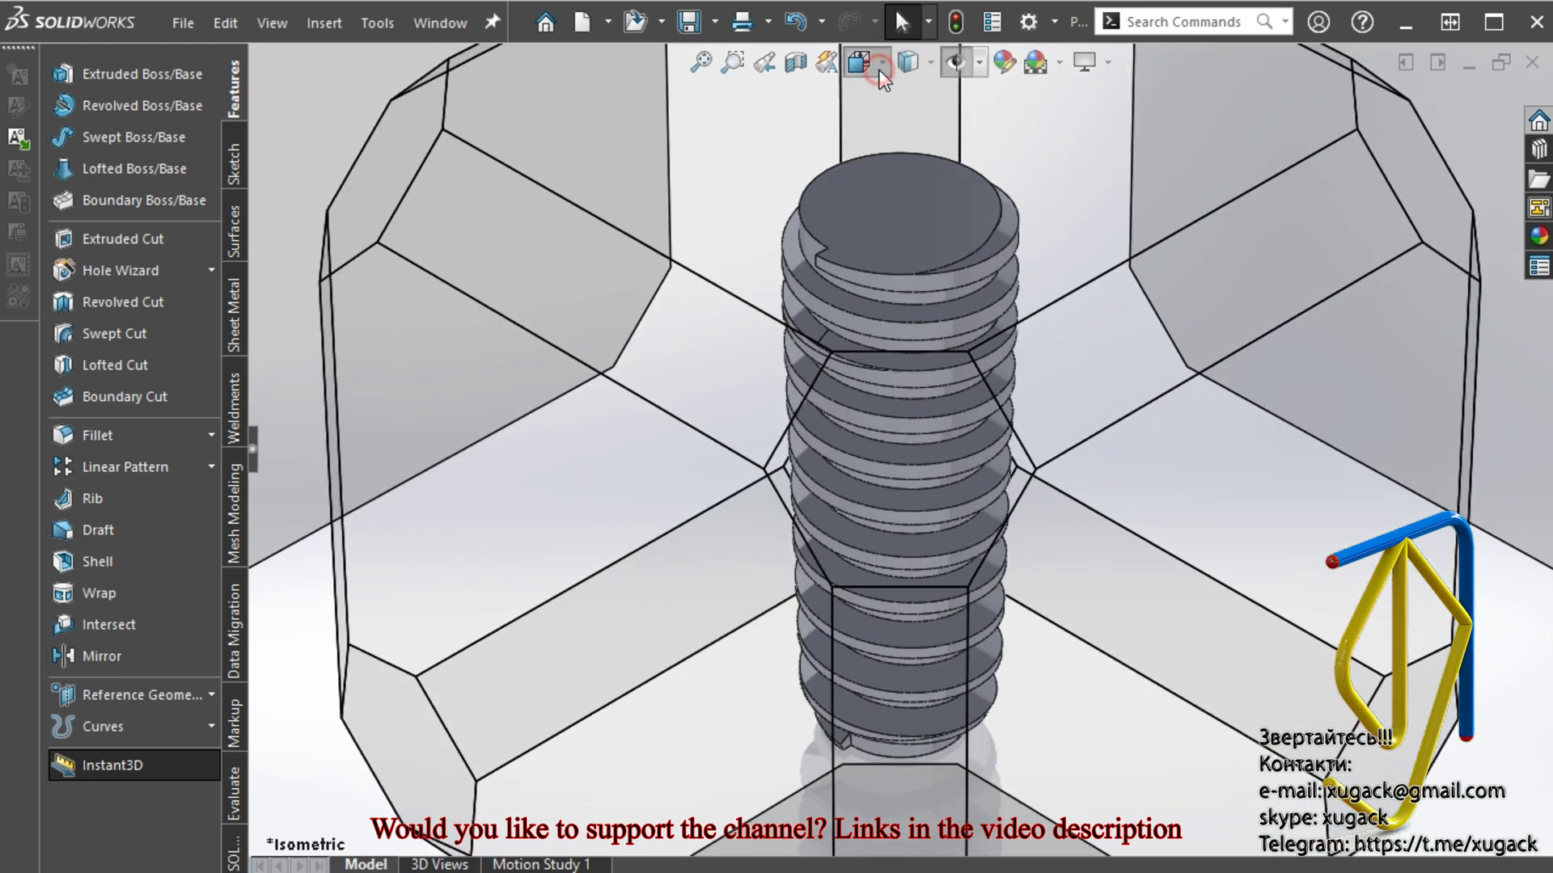
Split into Two View - Vertical, set the right pane to Isometric, and zoom both views in
{"action": "left_click", "coordinate": [926, 239]}
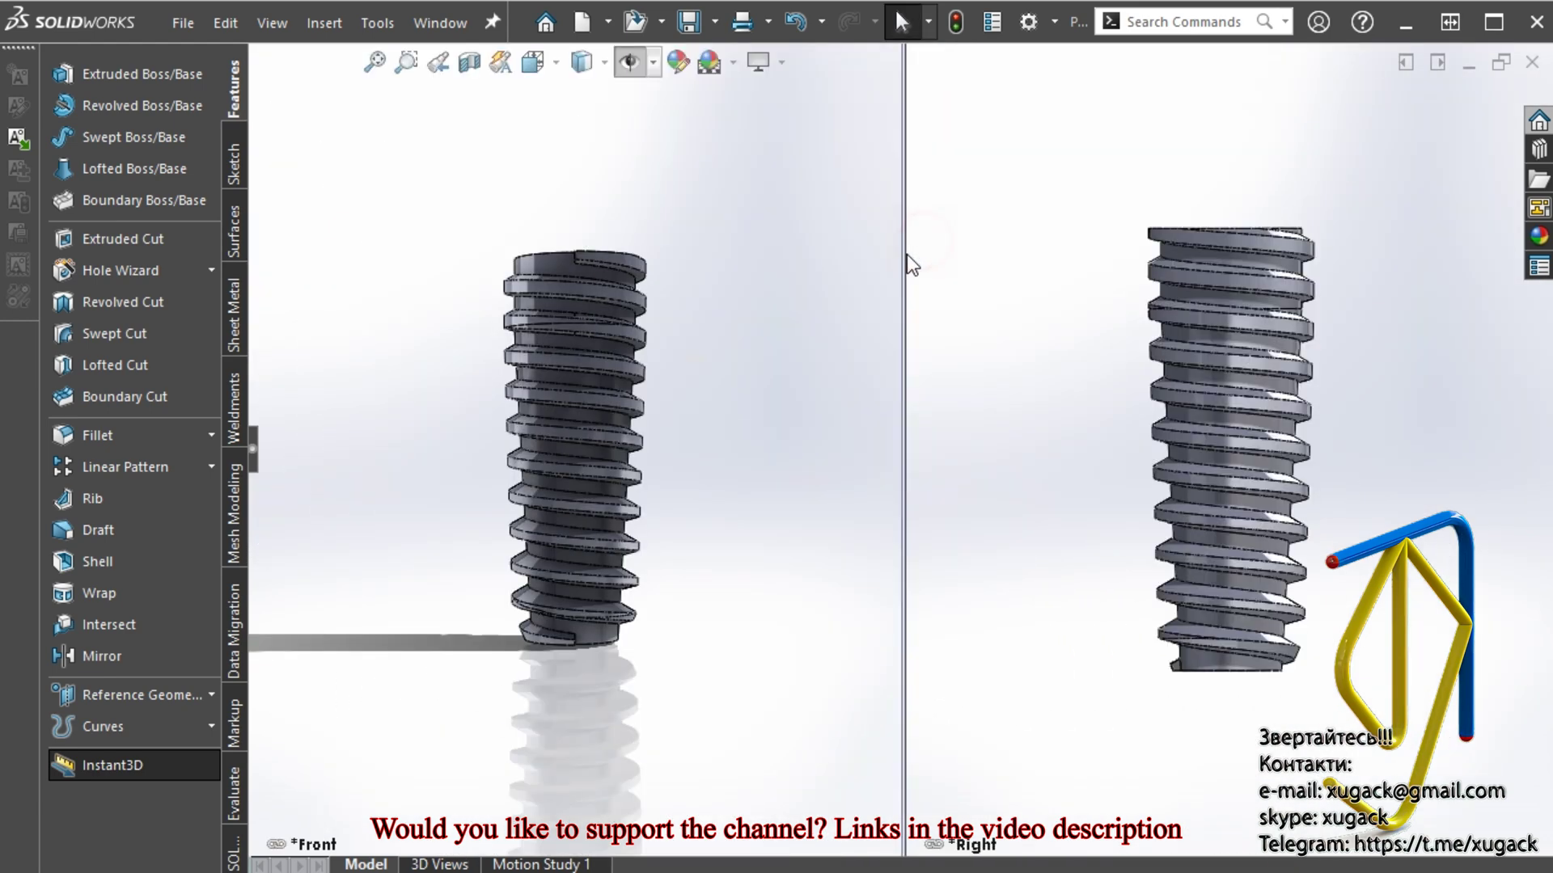
{"action": "left_click", "coordinate": [1053, 485]}
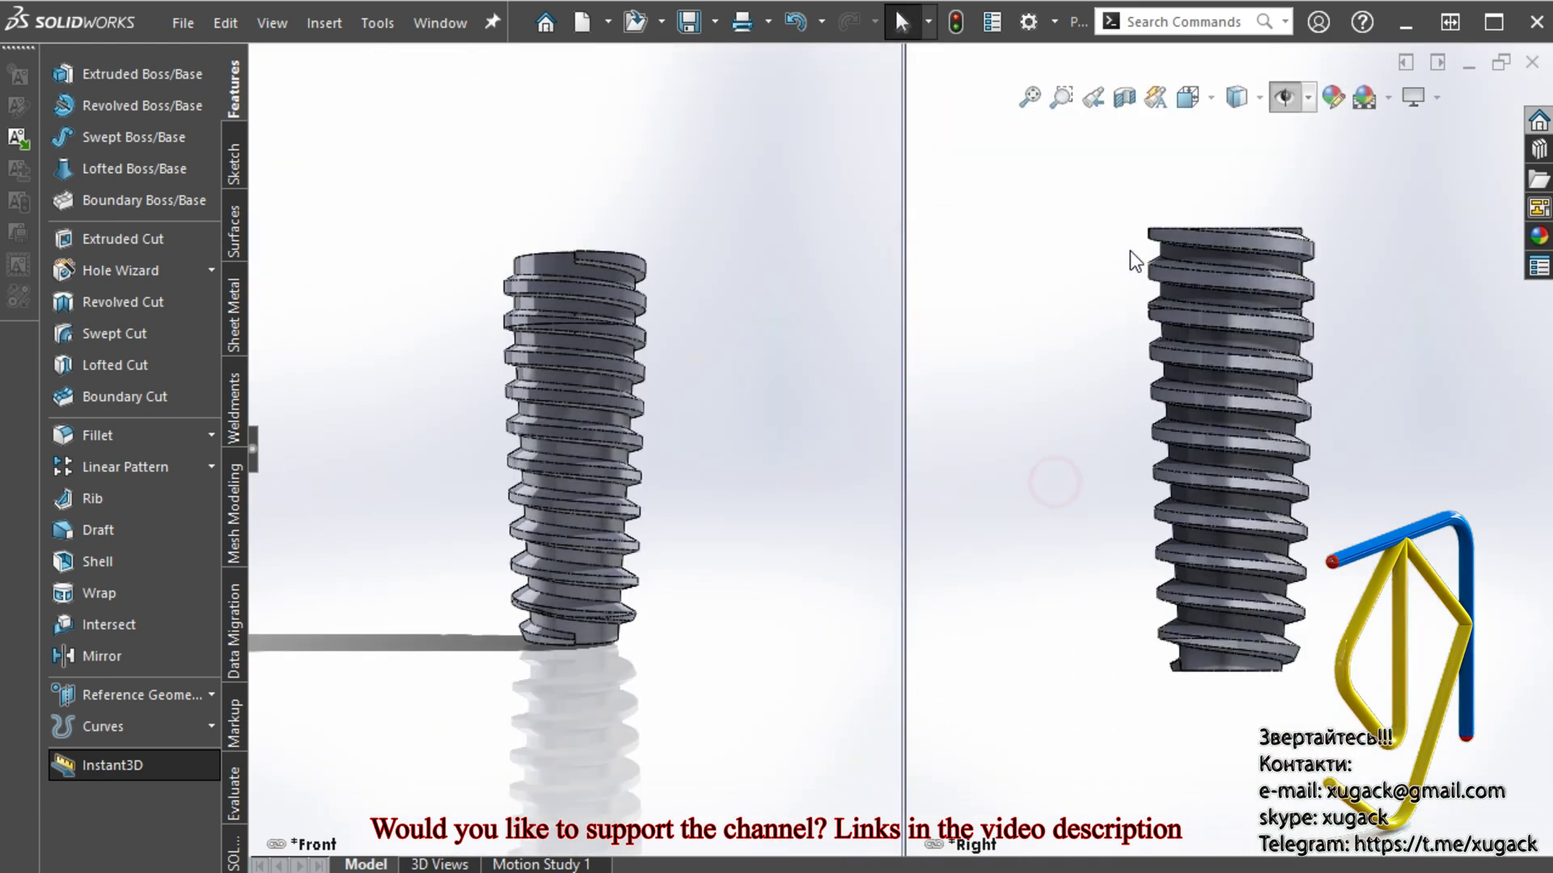
{"action": "left_click", "coordinate": [1212, 106]}
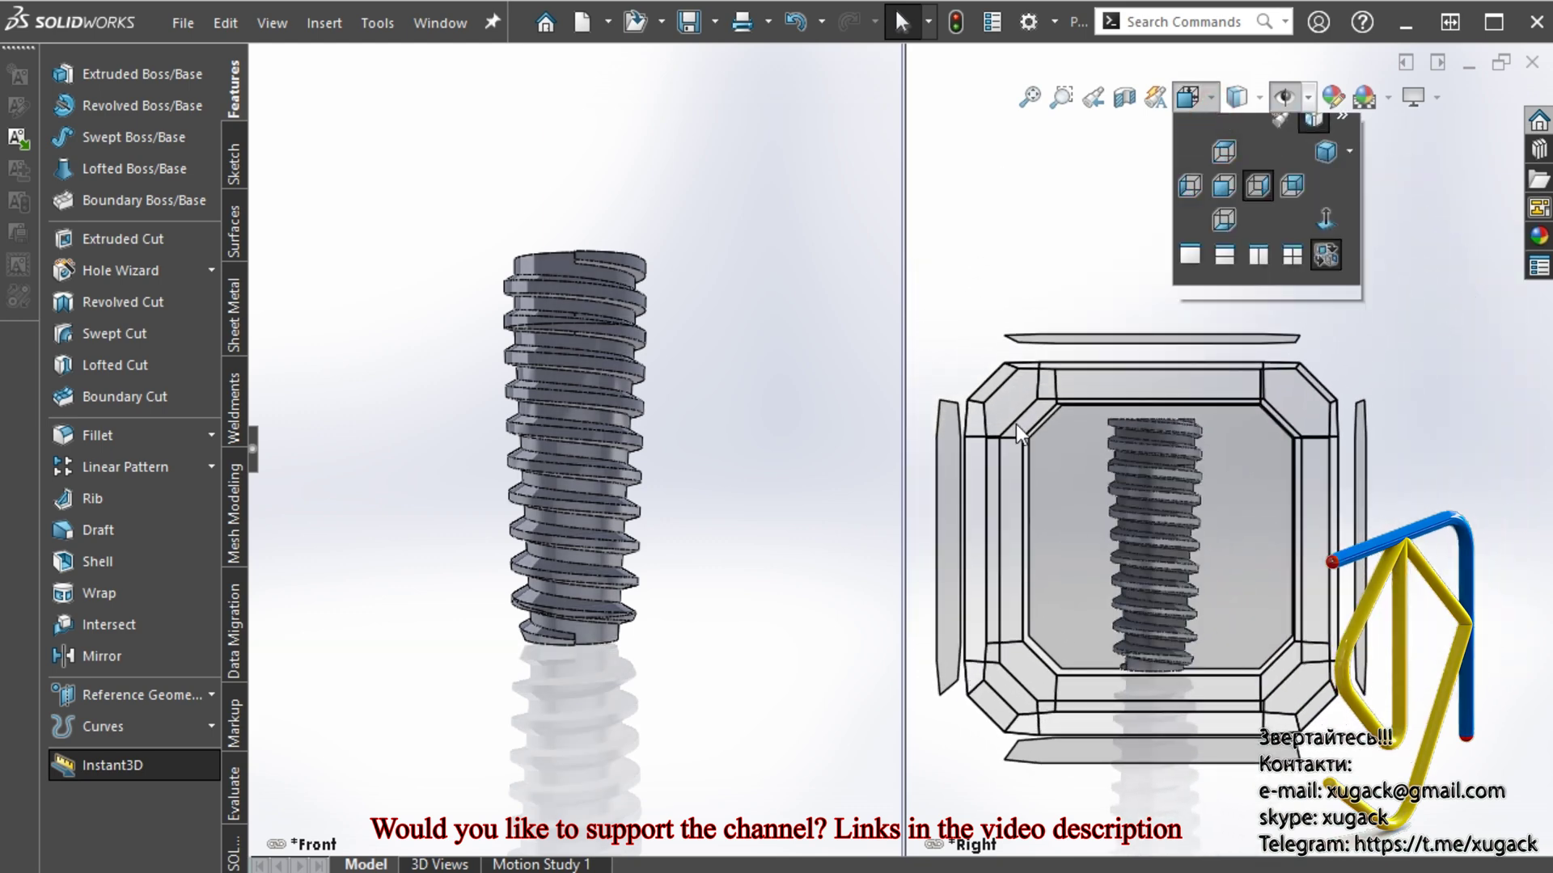
{"action": "left_click", "coordinate": [1016, 424]}
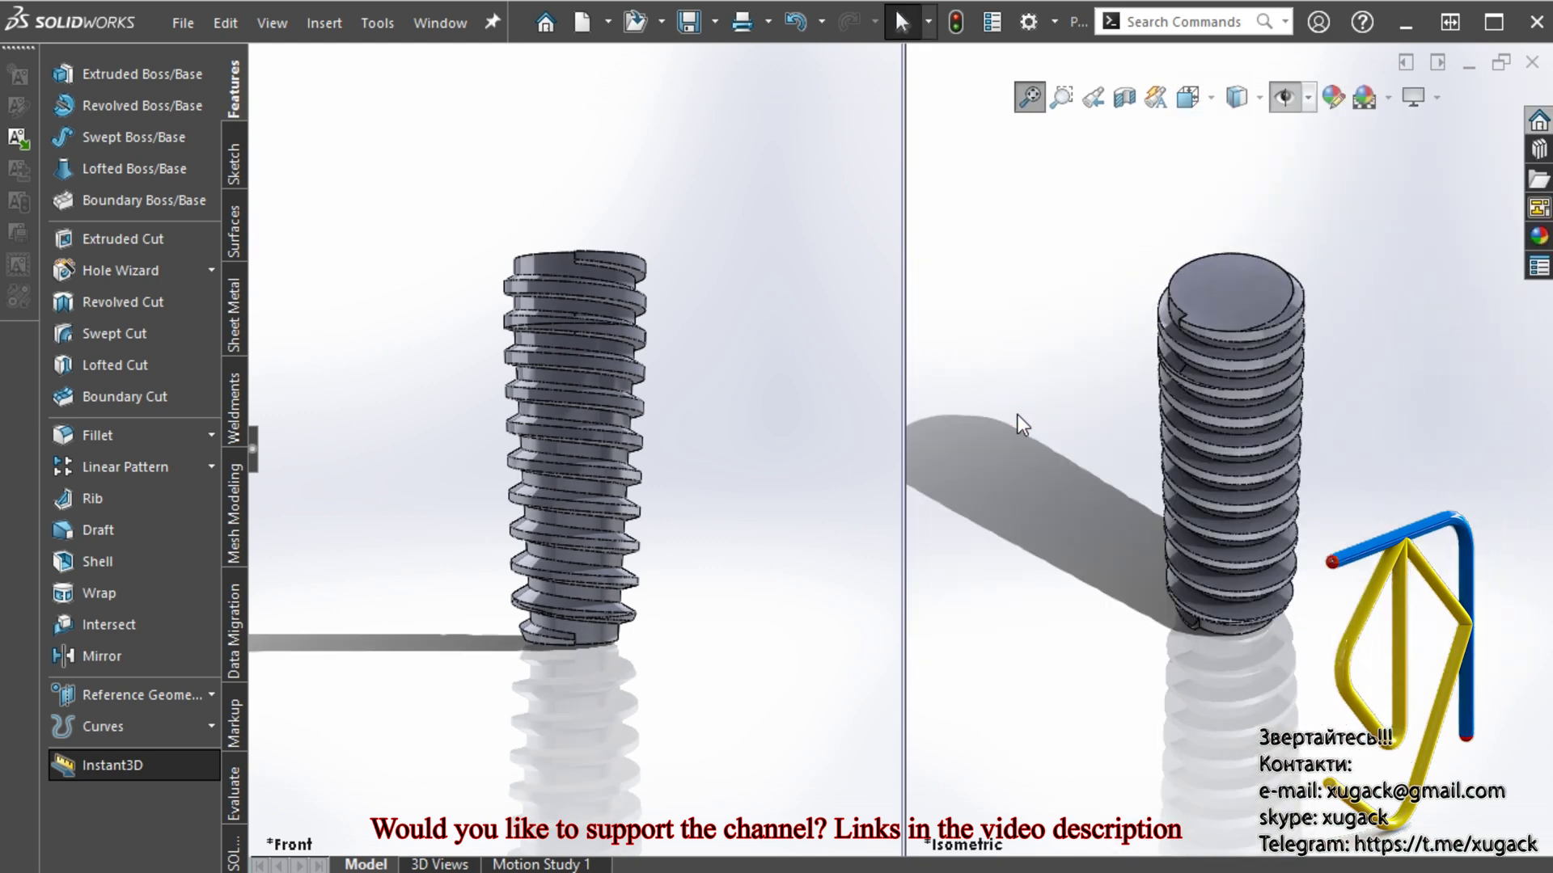
{"action": "scroll", "coordinate": [627, 374], "scroll_direction": "down", "scroll_amount": 2}
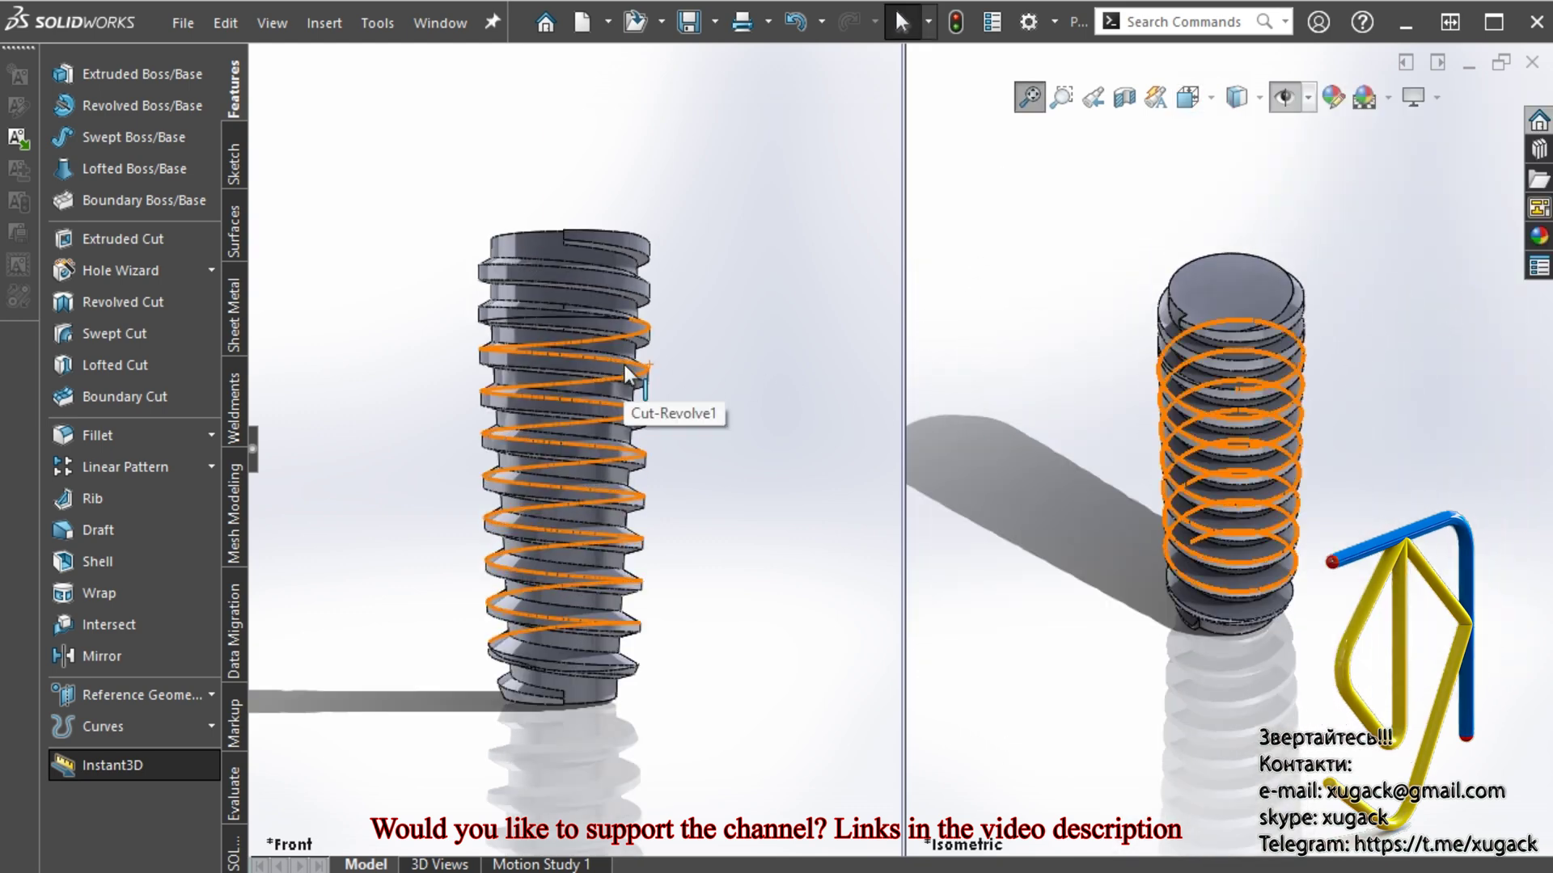
{"action": "scroll", "coordinate": [626, 374], "scroll_direction": "down", "scroll_amount": 1}
{"action": "scroll", "coordinate": [1238, 436], "scroll_direction": "down", "scroll_amount": 2}
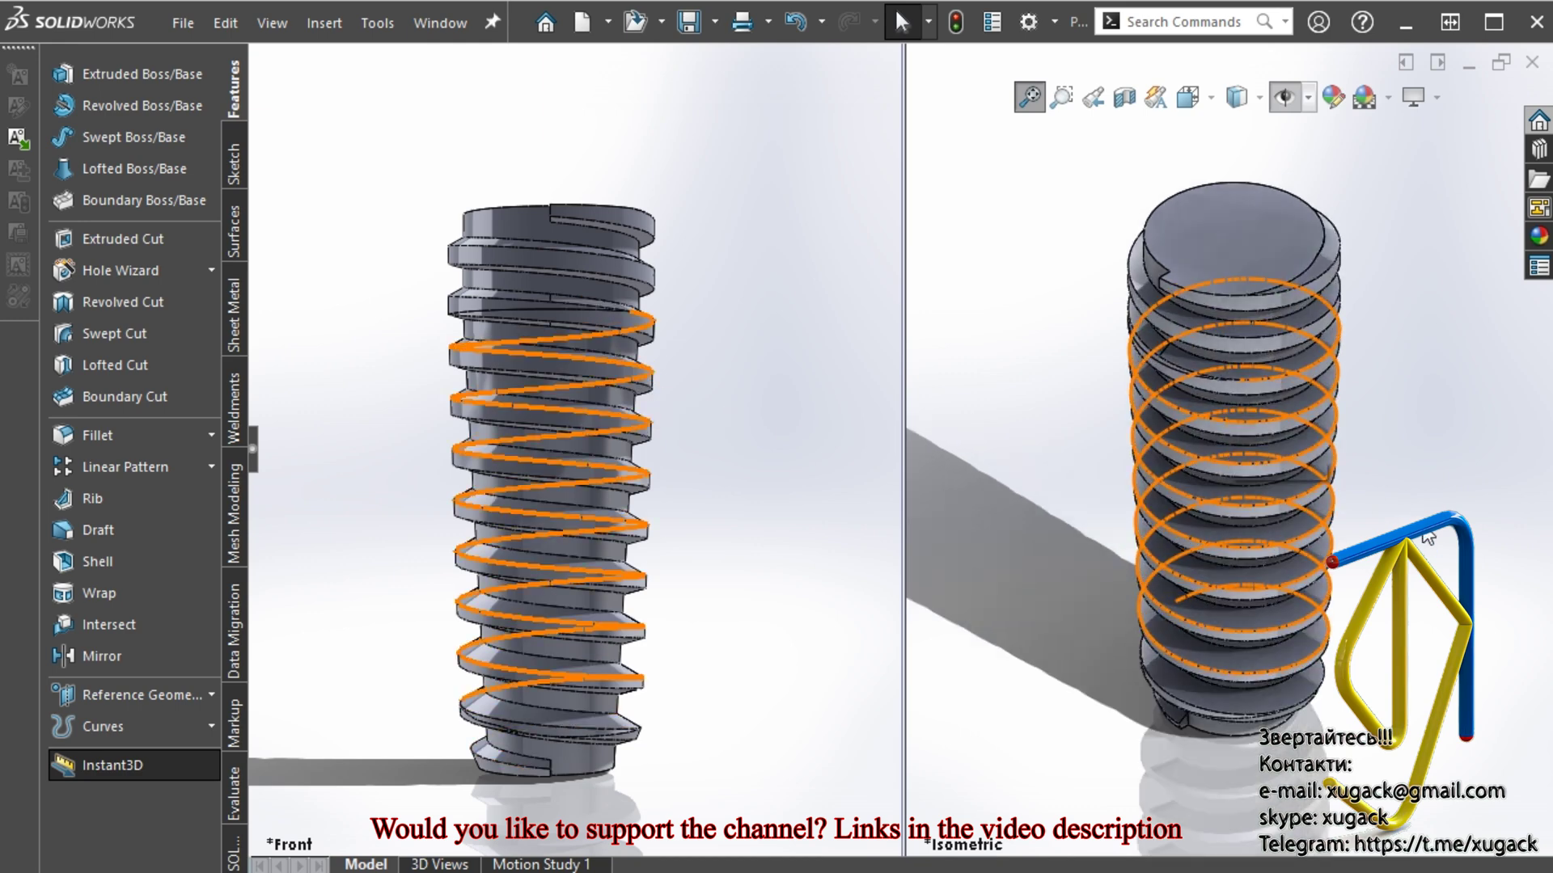